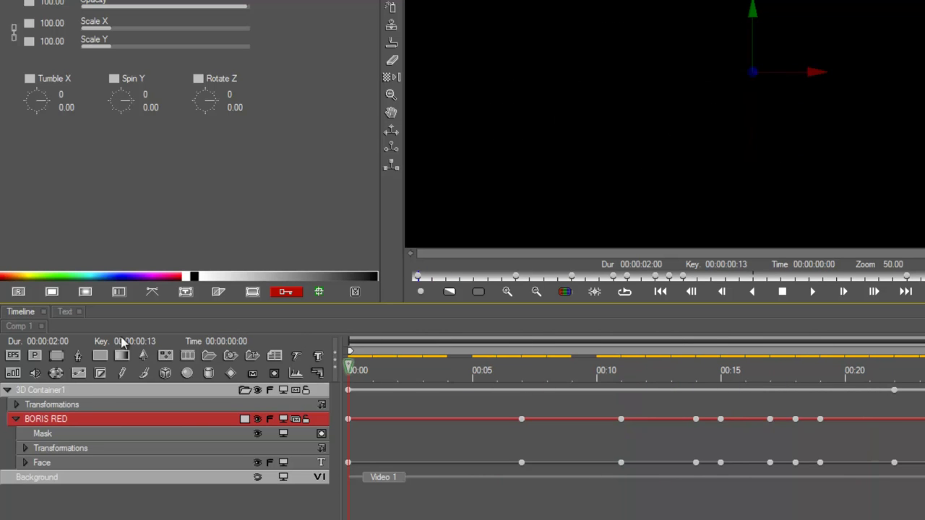
Step: Replace 3D Container1 with a new text layer reading GRAVITY
click(84, 384)
key(Delete)
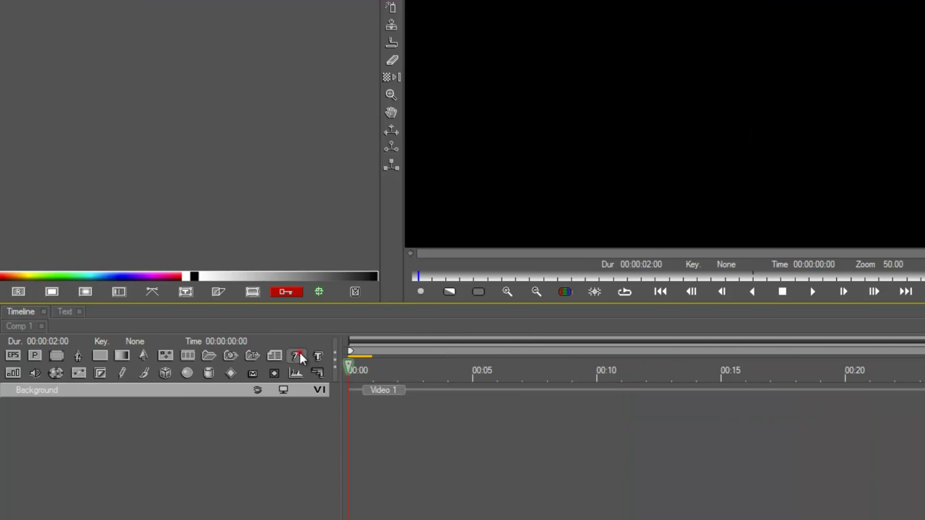
click(296, 356)
text(GRAVITY)
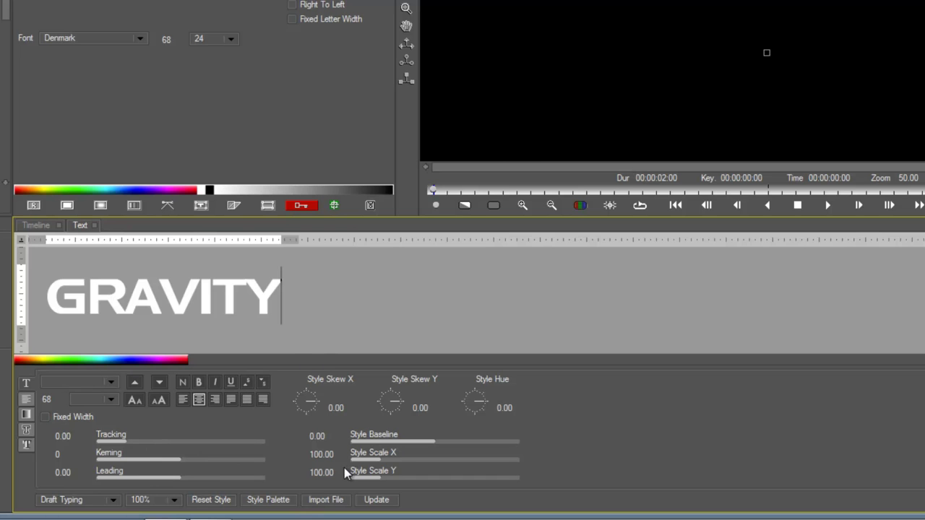
double_click(316, 304)
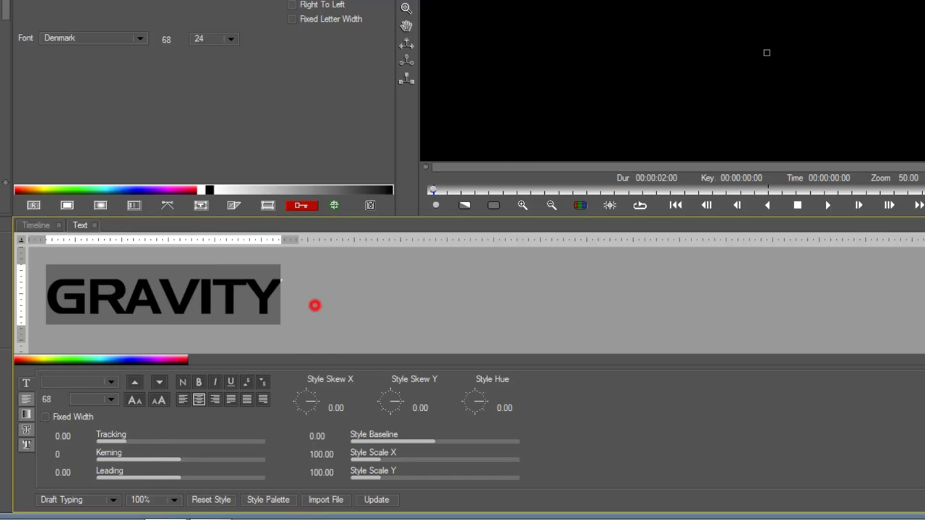
click(40, 224)
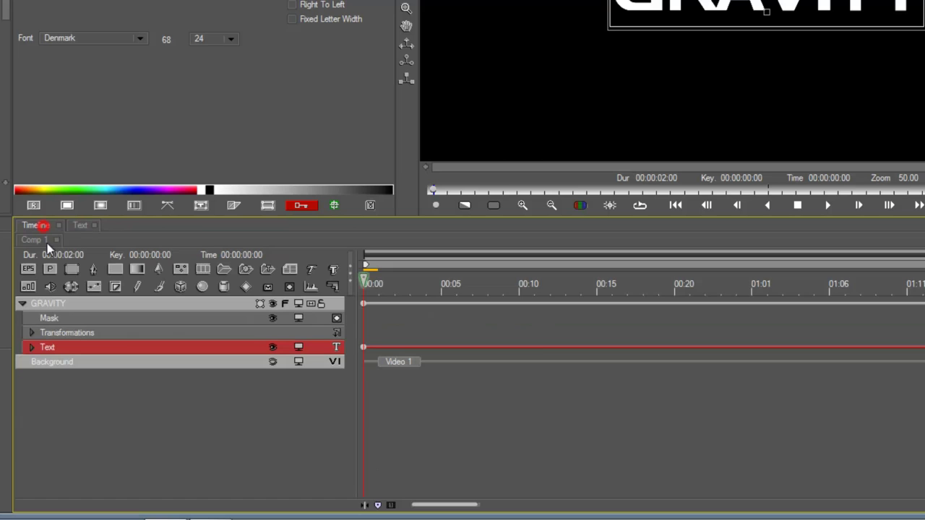
Step: Start GRAVITY above the frame at Position Y -82.15 with Accelerate interpolation
click(235, 303)
scroll(674, 82, down, 2)
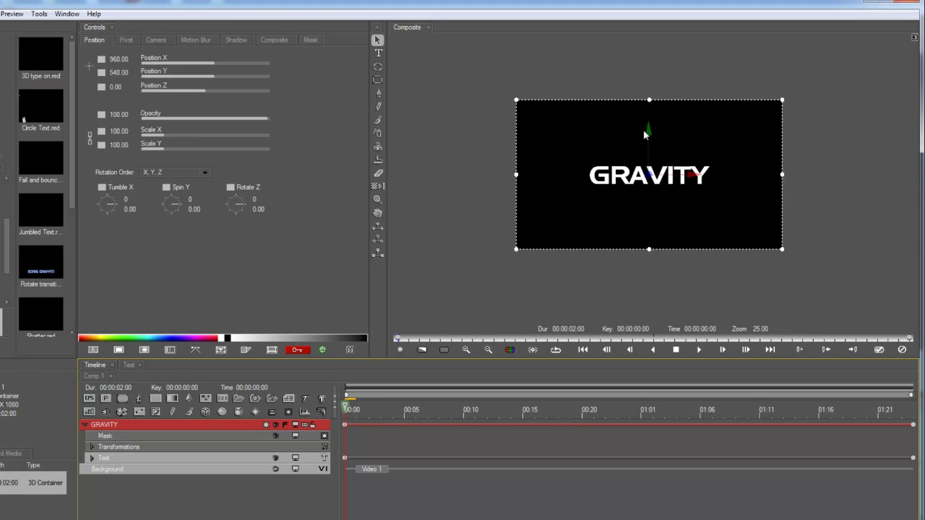
drag(644, 128, 643, 85)
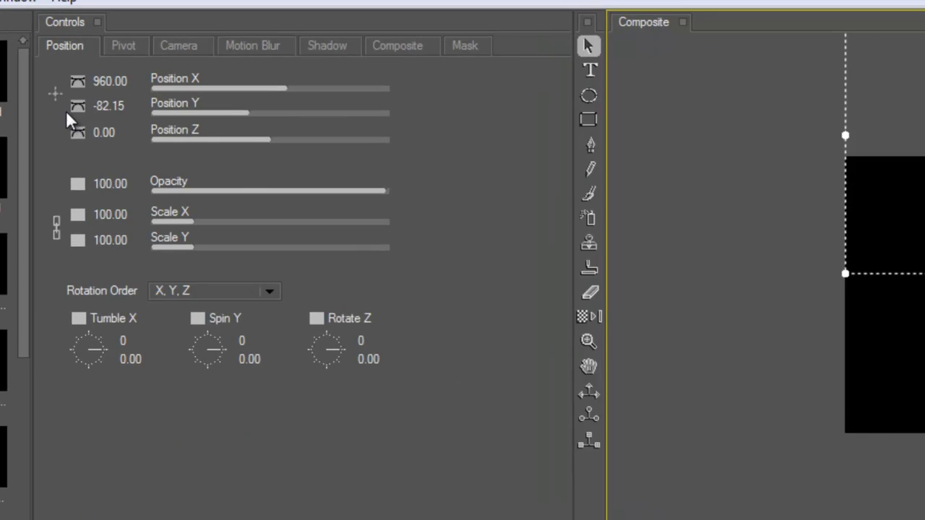
click(101, 70)
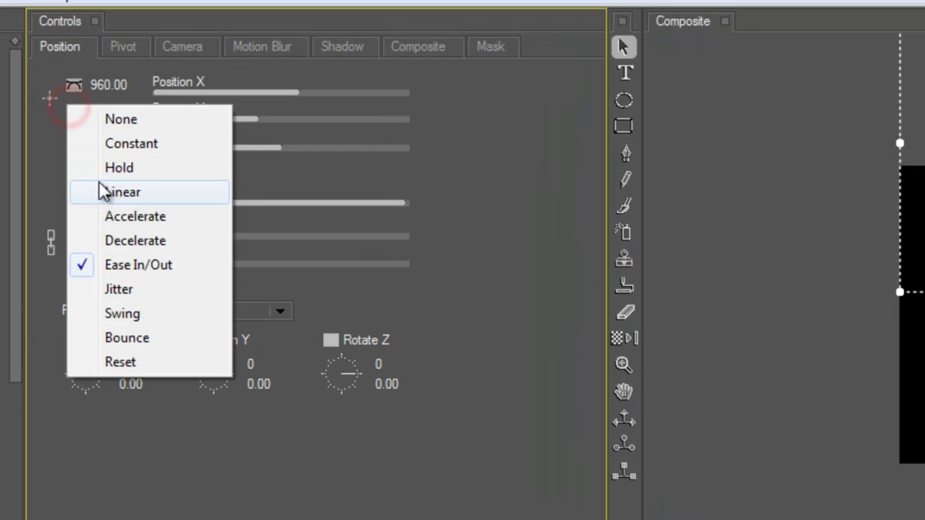
click(90, 216)
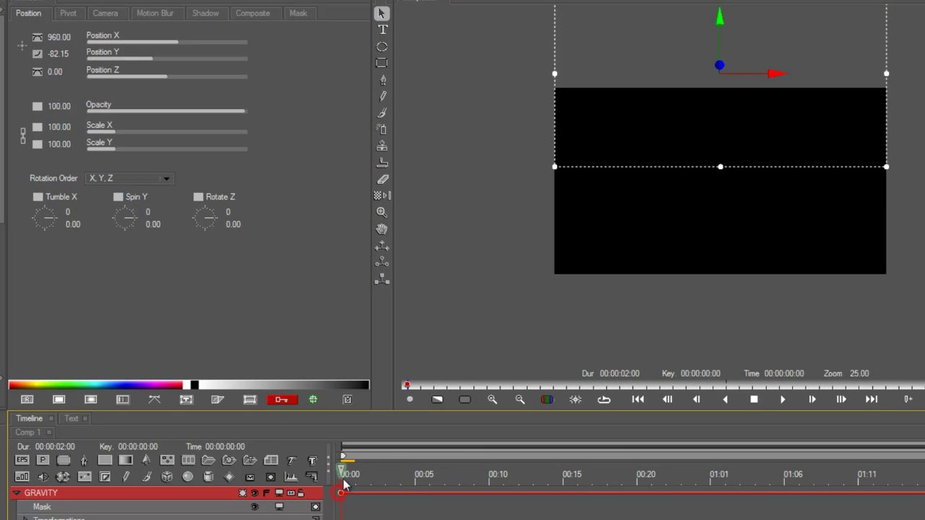
Step: At 00:10, bring GRAVITY down to Position Y 536.65 at the frame centre
drag(344, 486, 487, 488)
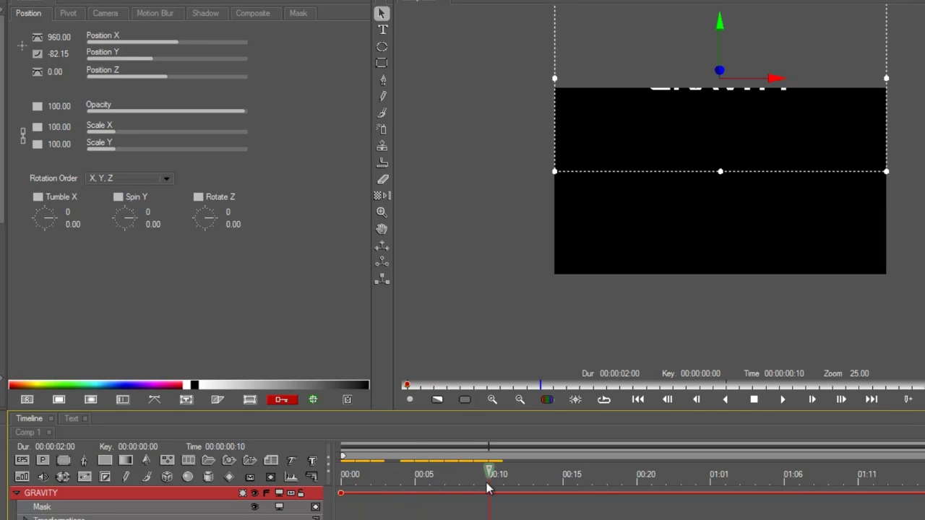
click(116, 492)
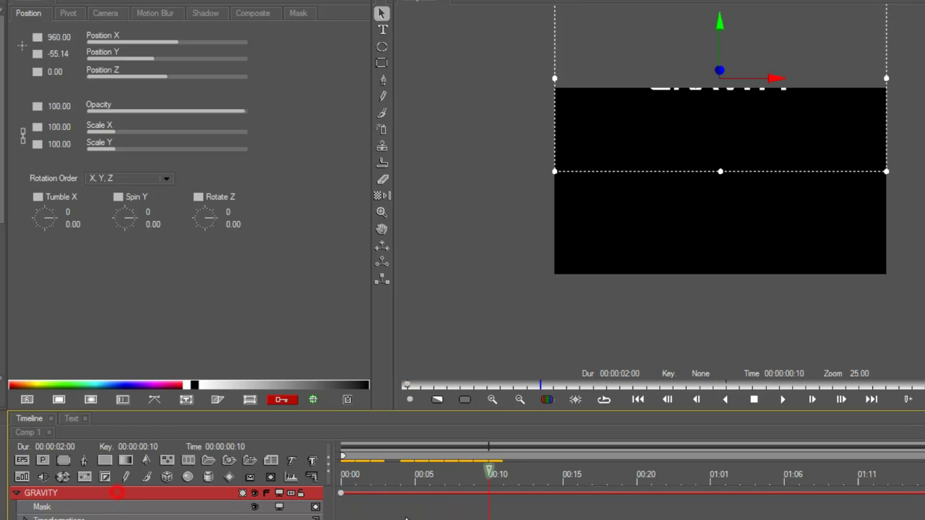
drag(719, 22, 727, 75)
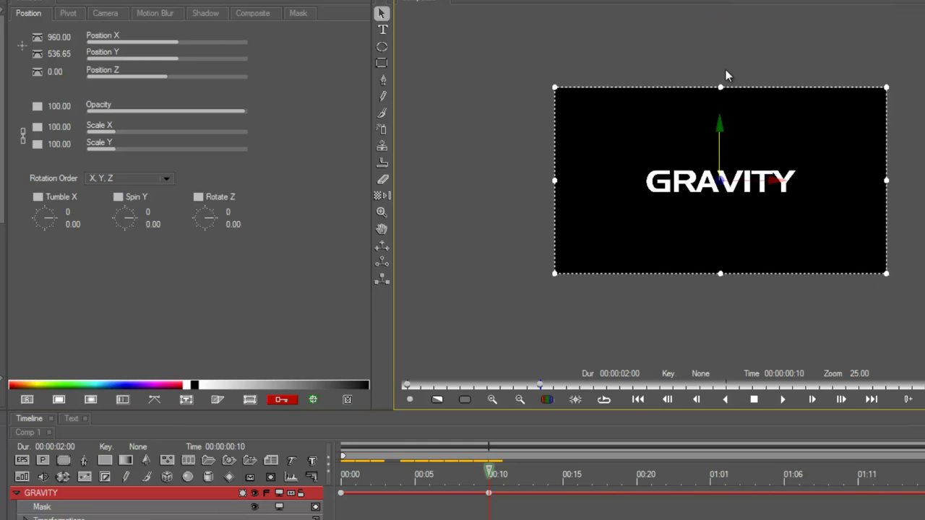
scroll(725, 69, up, 1)
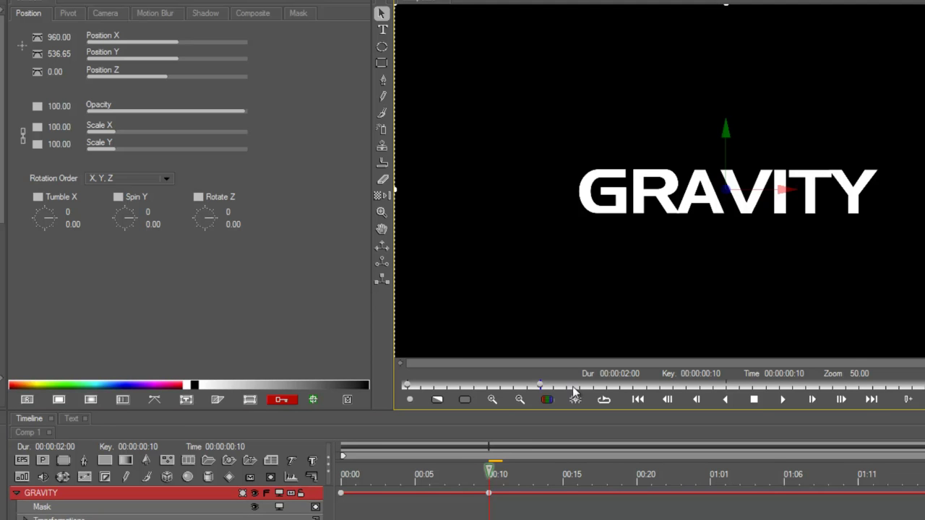
Step: Show GRAVITY's Position Y animation as a value curve in curve mode
click(489, 493)
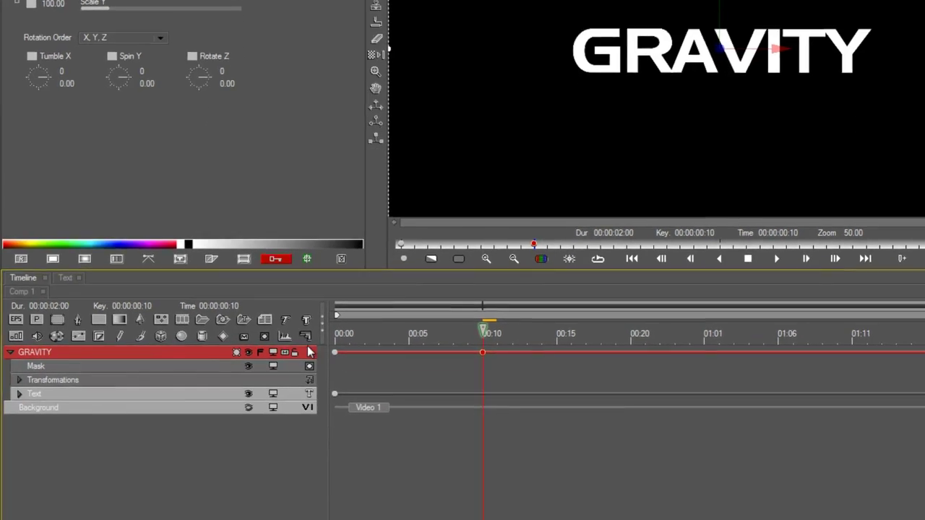
click(287, 337)
click(305, 335)
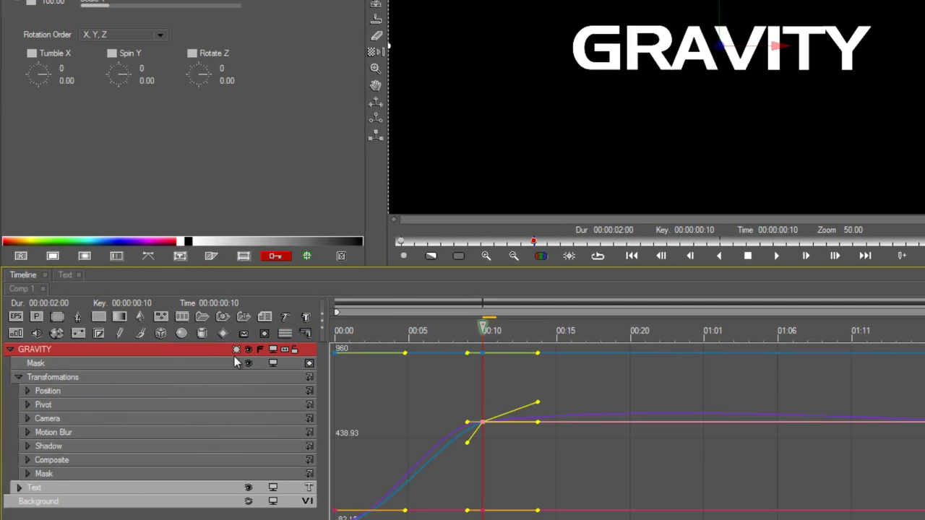
click(138, 395)
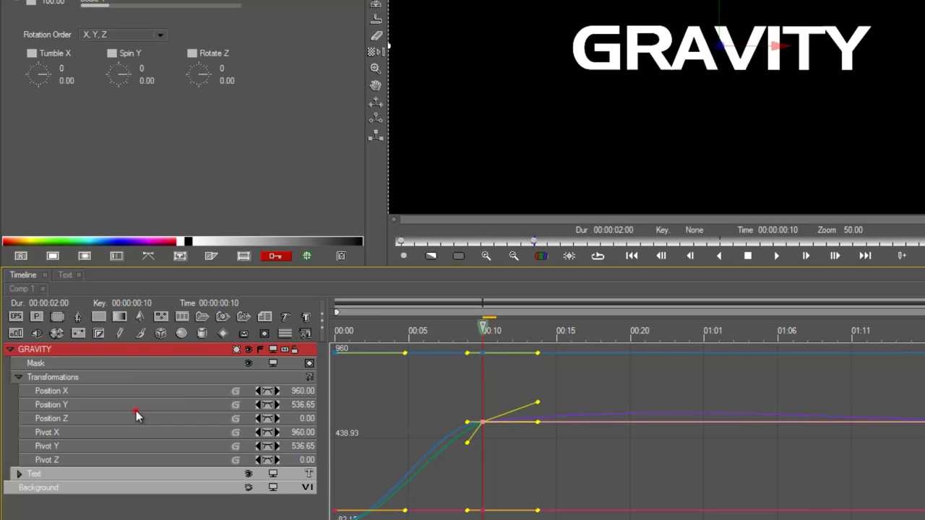
click(136, 409)
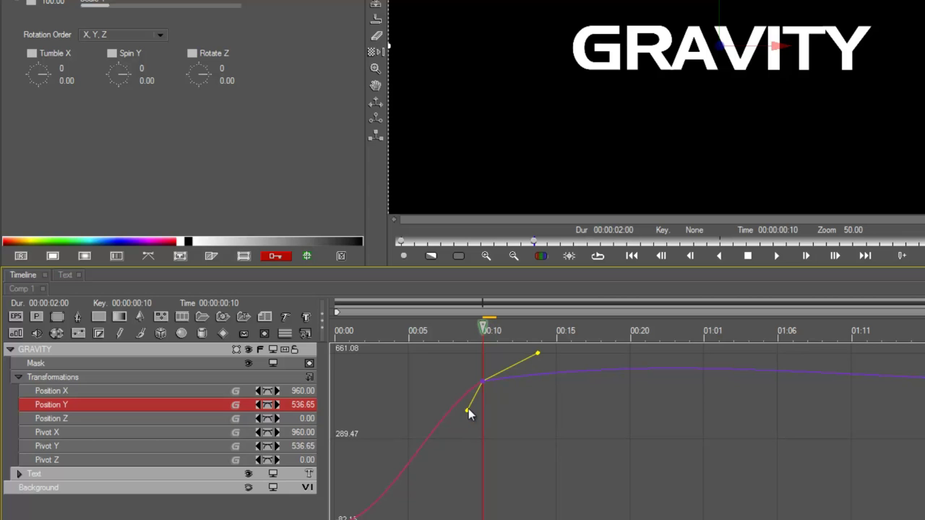
Step: Make the 00:10 keyframe's tangents vertical for a sharp landing and rebound
drag(467, 409, 505, 499)
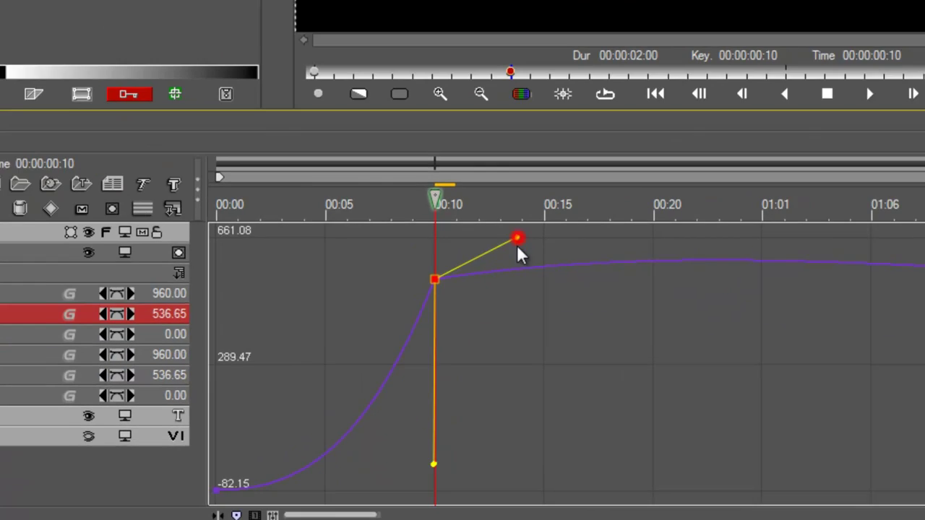
drag(517, 246, 417, 443)
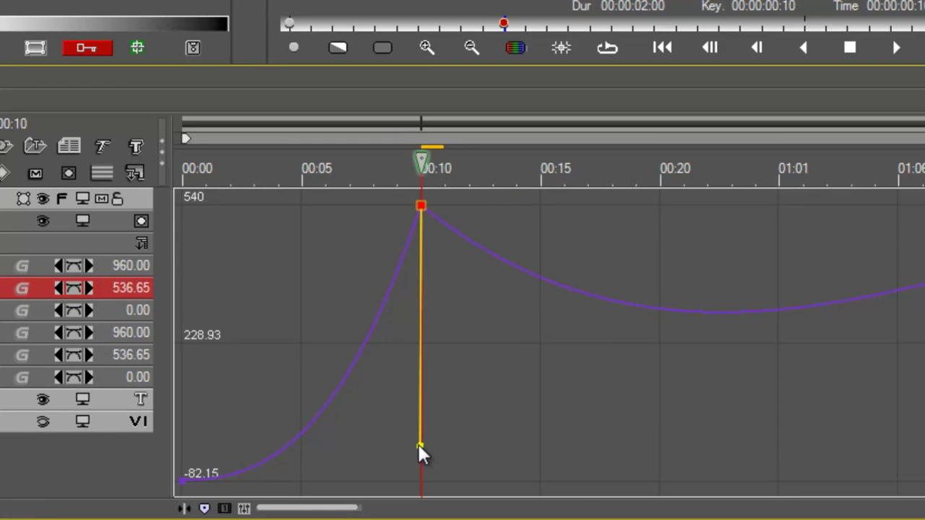
click(421, 205)
Step: Add Position Y landing keyframes at 536.65 at 00:17, 00:22 and 01:01
drag(552, 167, 577, 168)
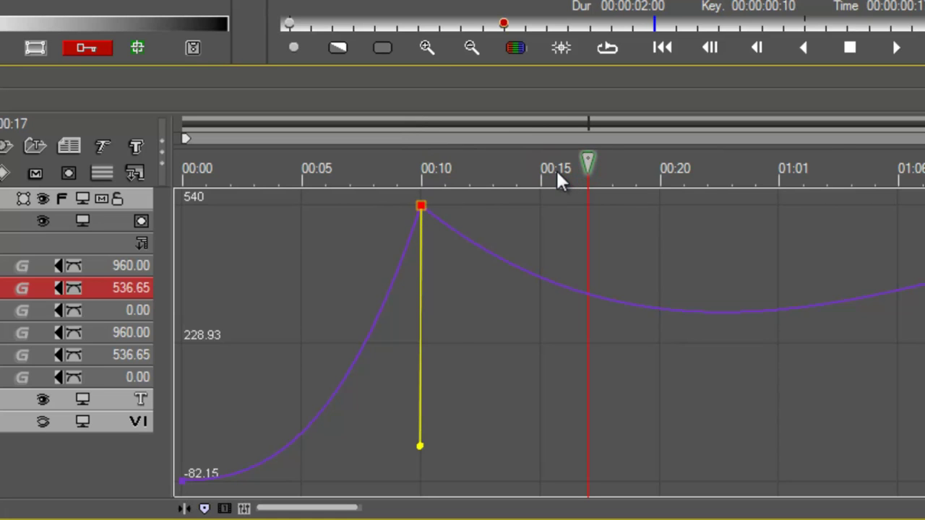
key(ctrl+v)
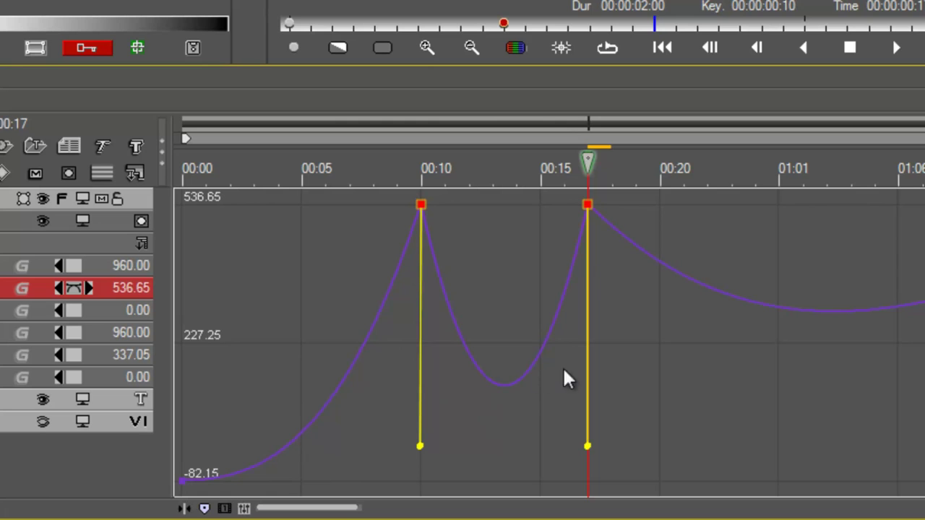
drag(615, 166, 707, 192)
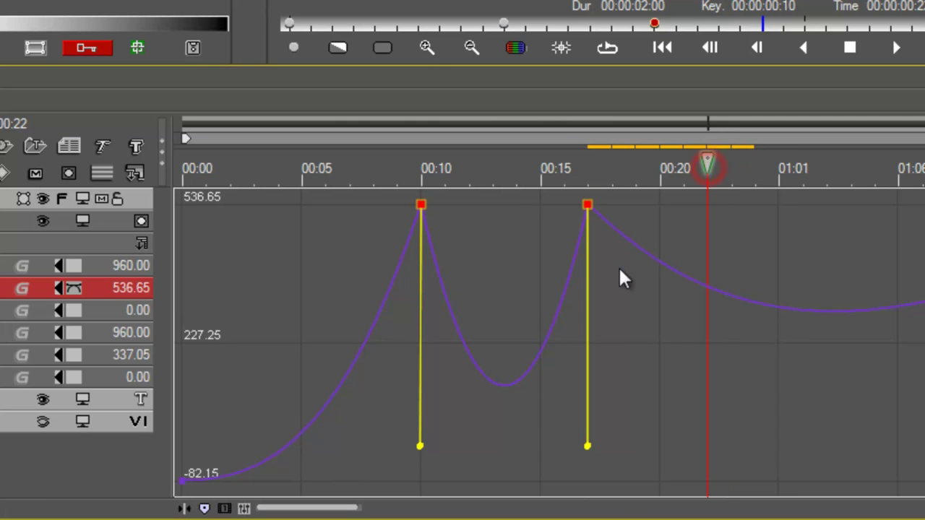
click(707, 204)
click(776, 170)
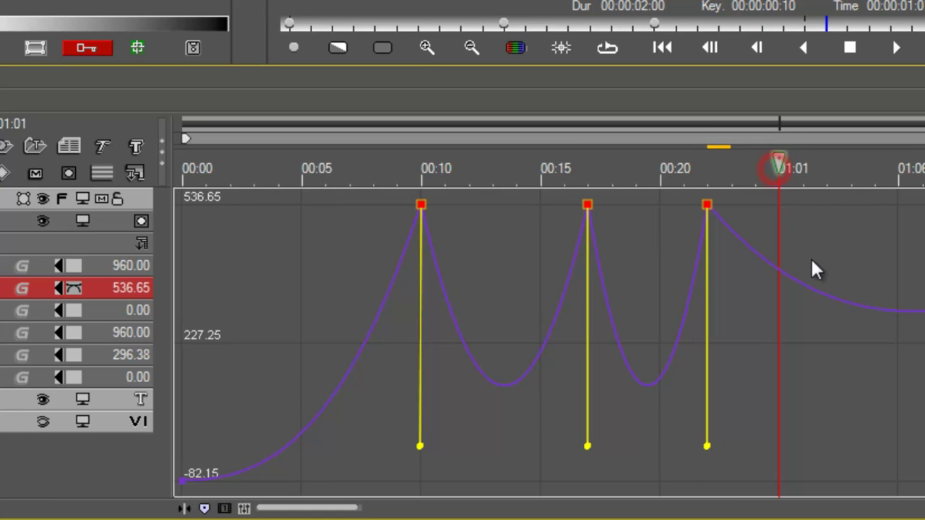
click(811, 260)
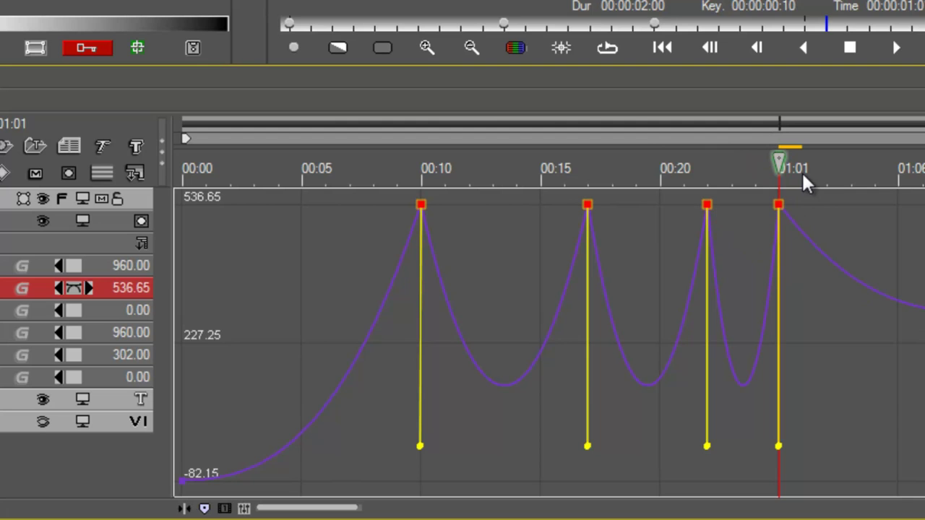
drag(801, 172, 826, 172)
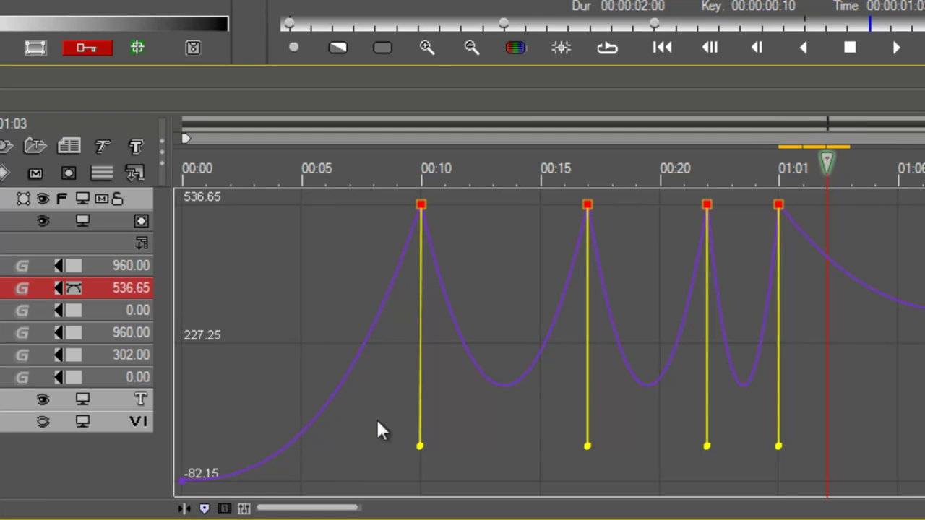
Step: Raise the 00:17 keyframe's tangent so the following bounce is smaller
click(421, 446)
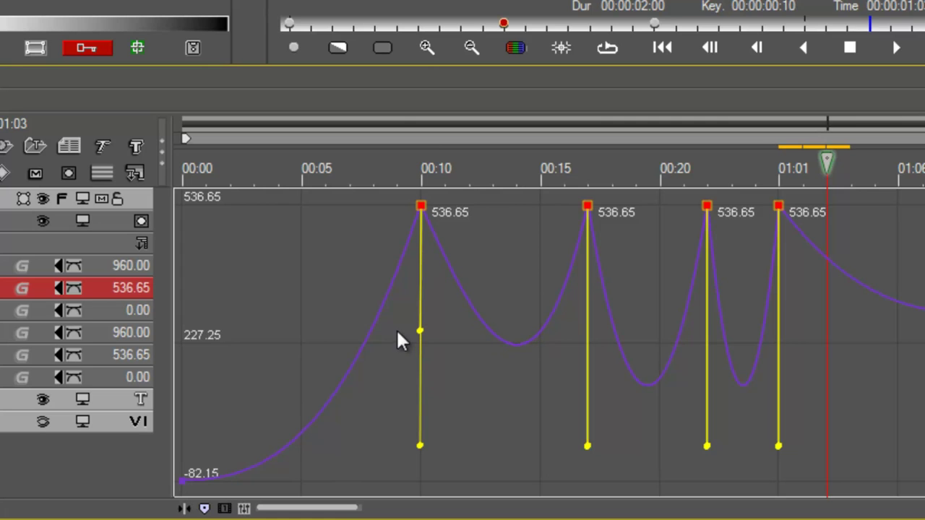
click(420, 334)
click(587, 446)
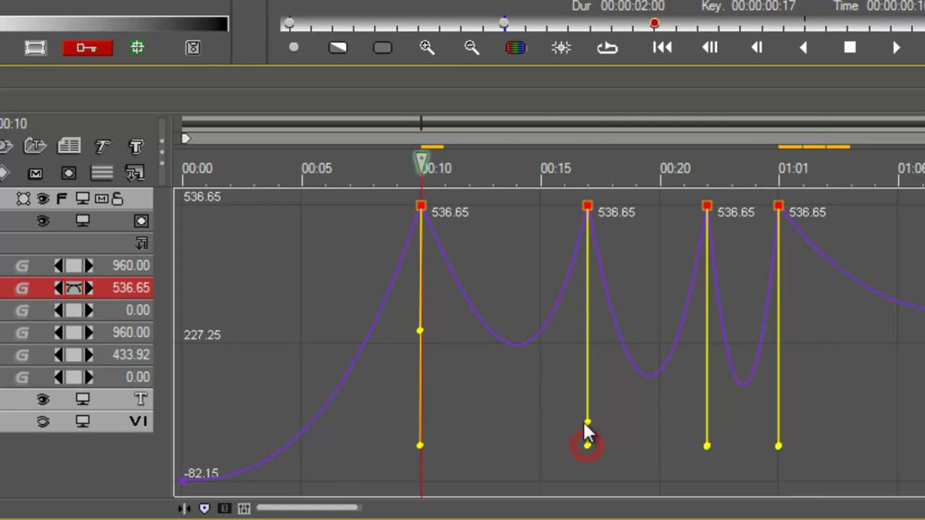
drag(568, 314, 539, 299)
click(582, 344)
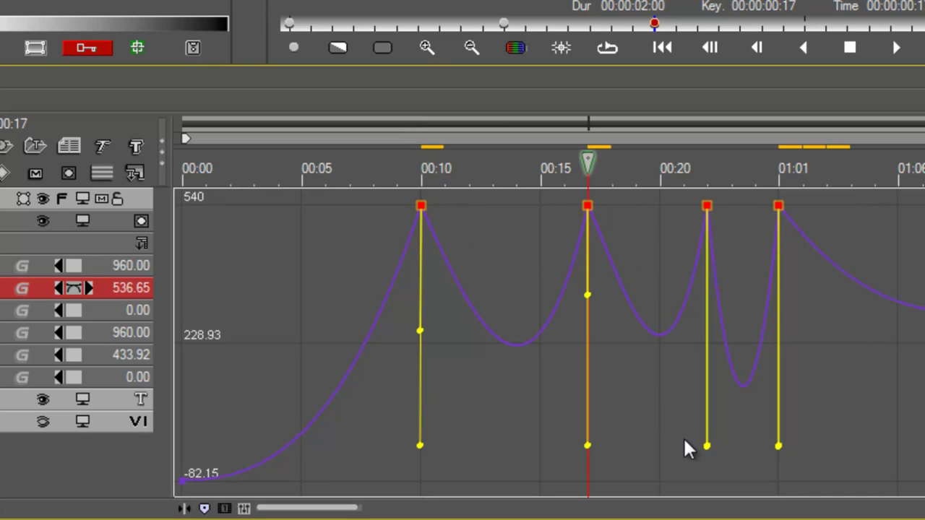
Step: Shorten the tangents at 00:22 and 01:01, leaving only a small final hump
drag(707, 444, 699, 339)
click(709, 446)
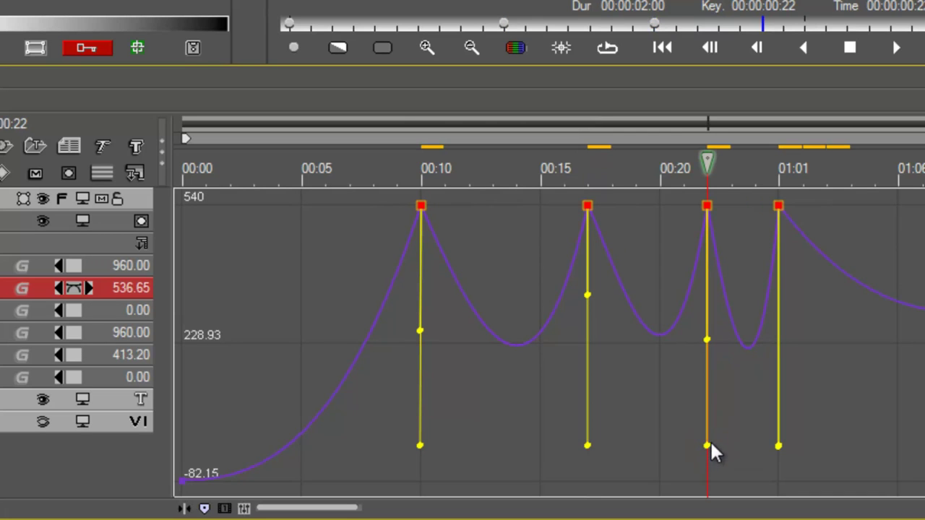
drag(707, 442, 726, 345)
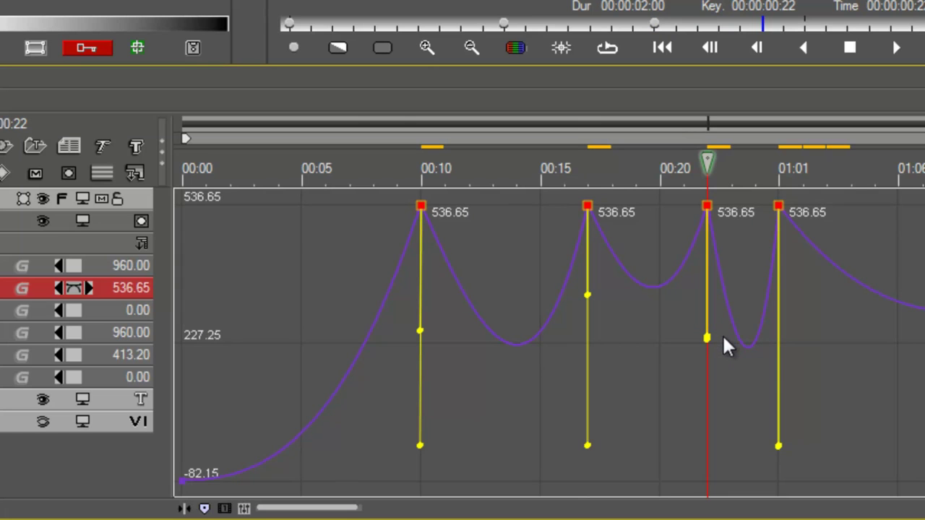
drag(707, 338, 697, 232)
drag(776, 446, 764, 284)
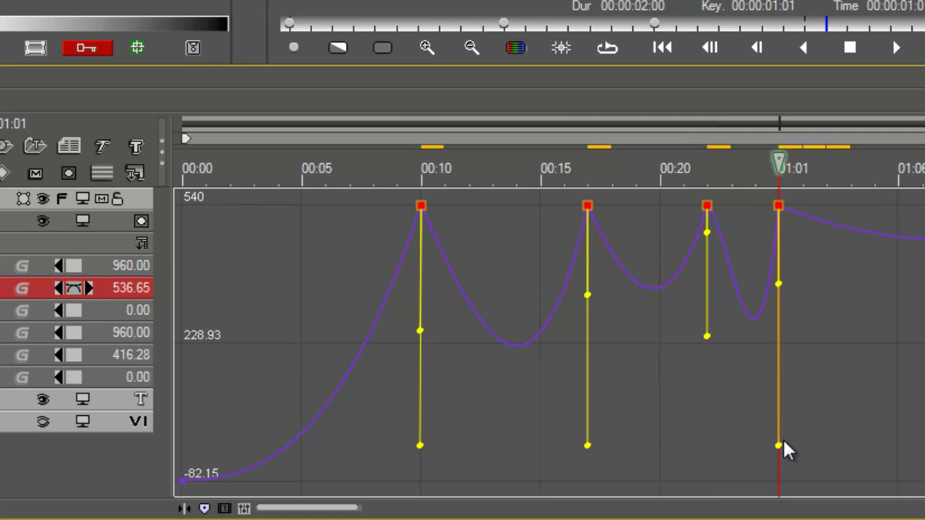
drag(778, 445, 790, 281)
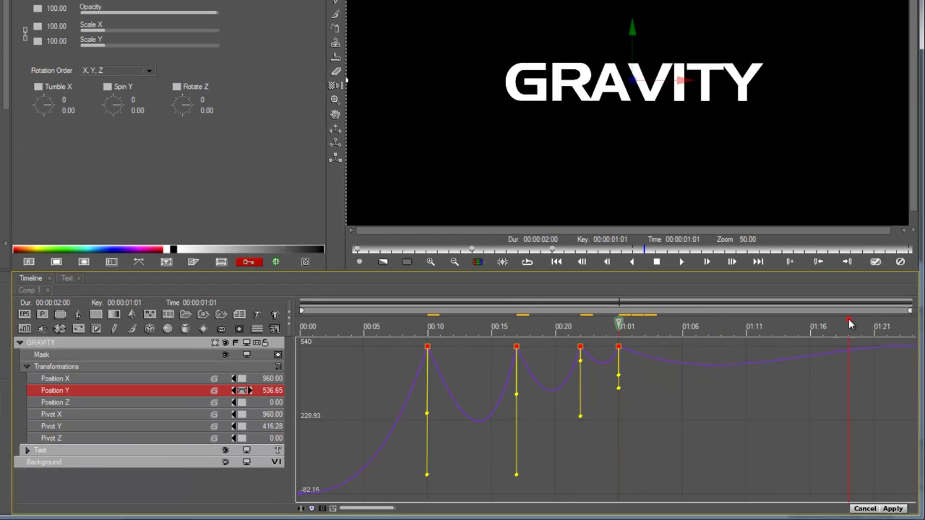
drag(850, 325, 909, 351)
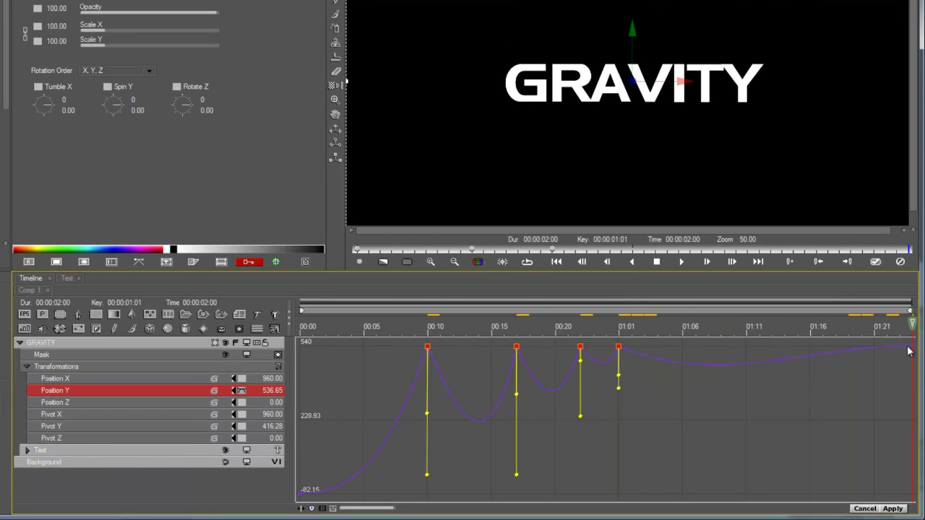
Step: Set the final Position Y keyframe to Hold, keeping GRAVITY flat at 536.65
click(912, 348)
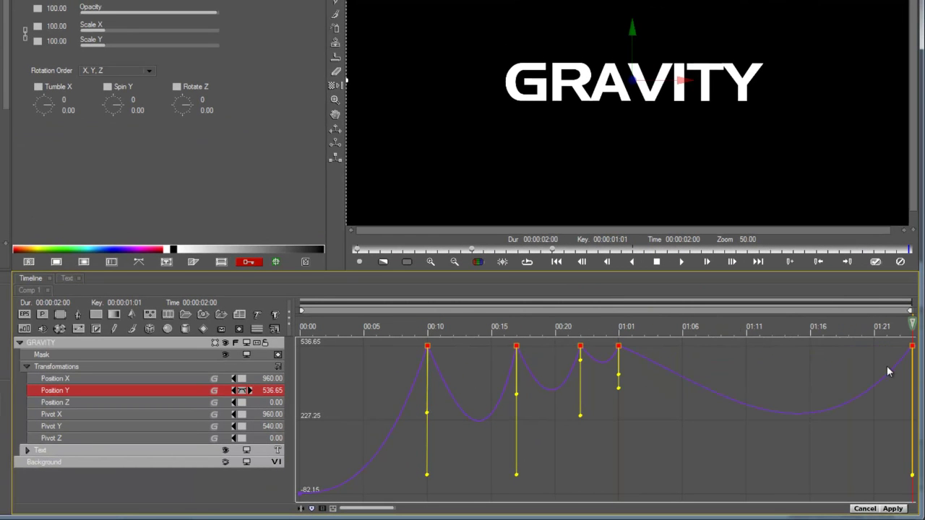
right_click(912, 349)
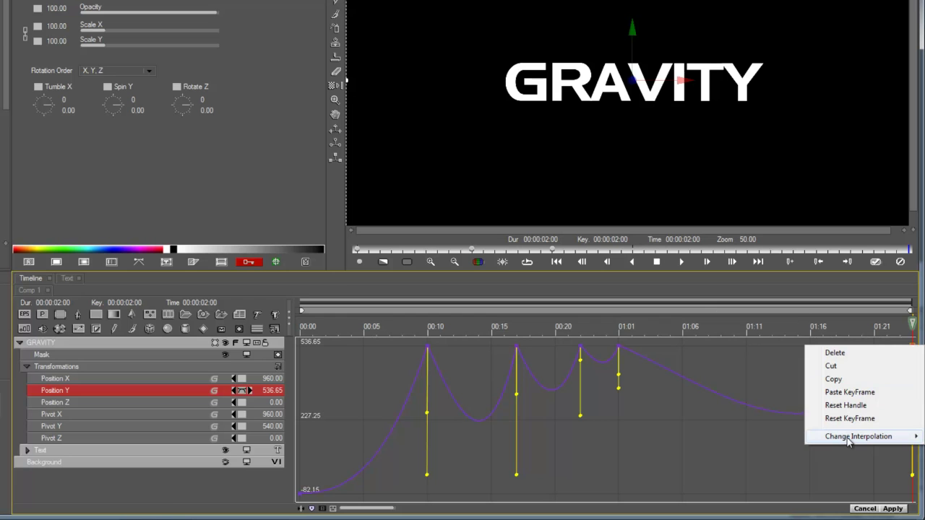
mouse_move(846, 436)
click(768, 332)
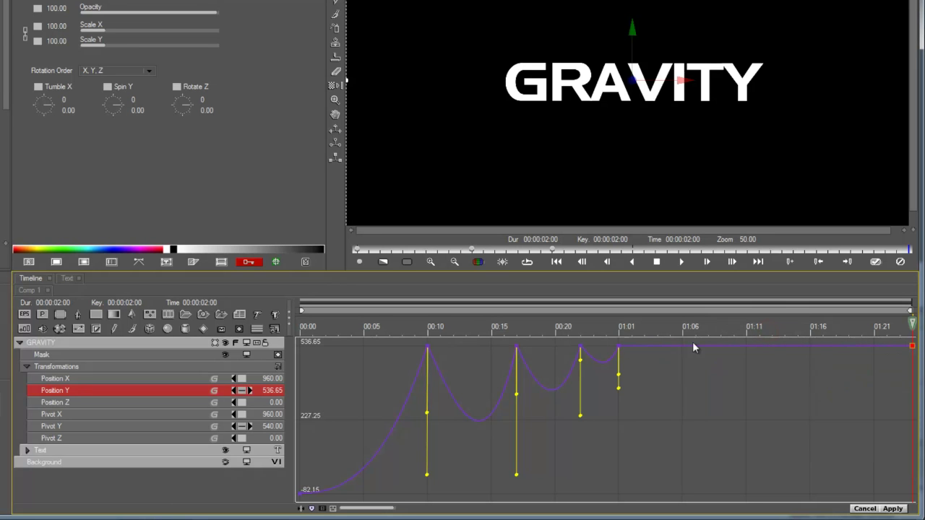
drag(620, 328, 351, 367)
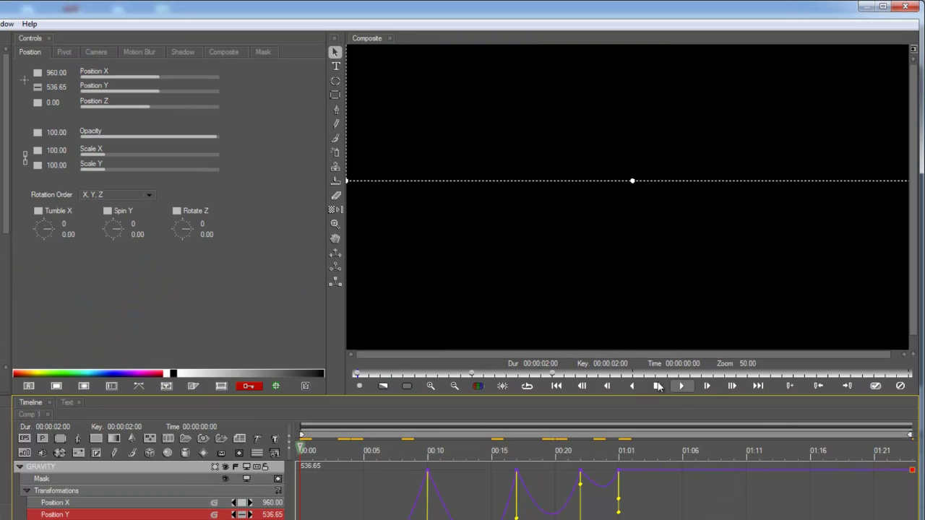
click(681, 309)
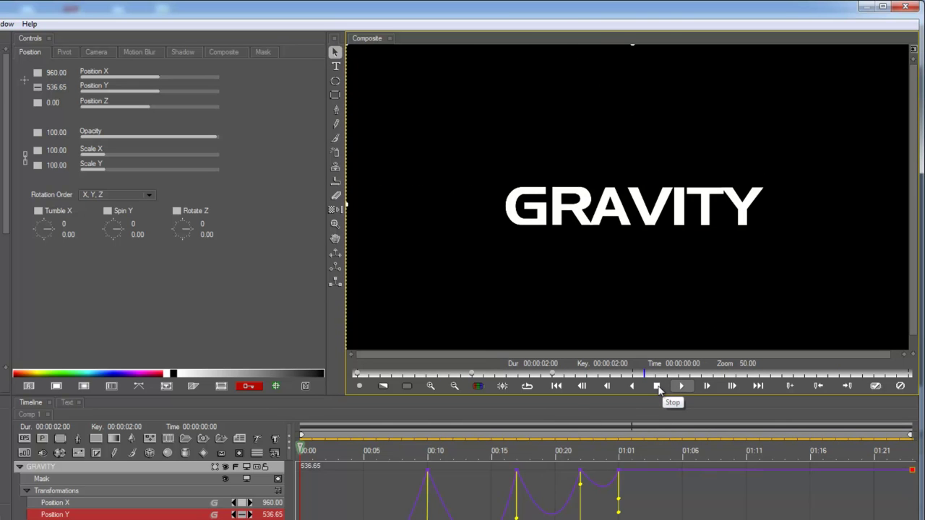
click(657, 386)
click(399, 450)
drag(403, 453, 676, 467)
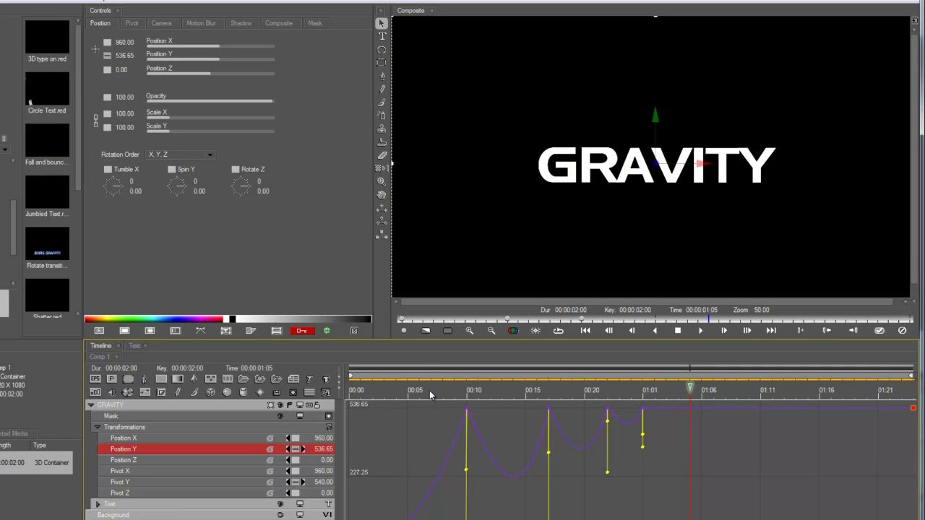
drag(411, 416, 507, 394)
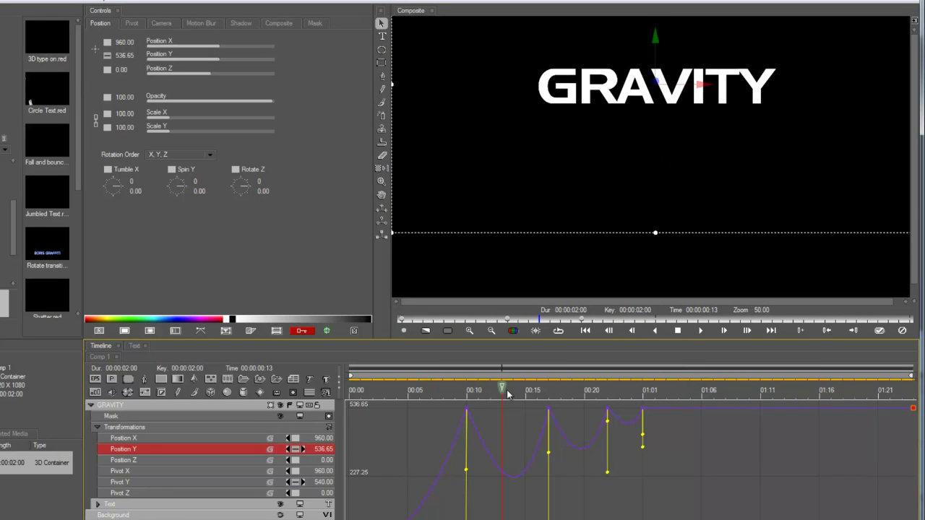
Step: Set GRAVITY's Jitter Angle to 28.57 and Jitter Position to 20.98, both Constant
click(98, 428)
click(144, 438)
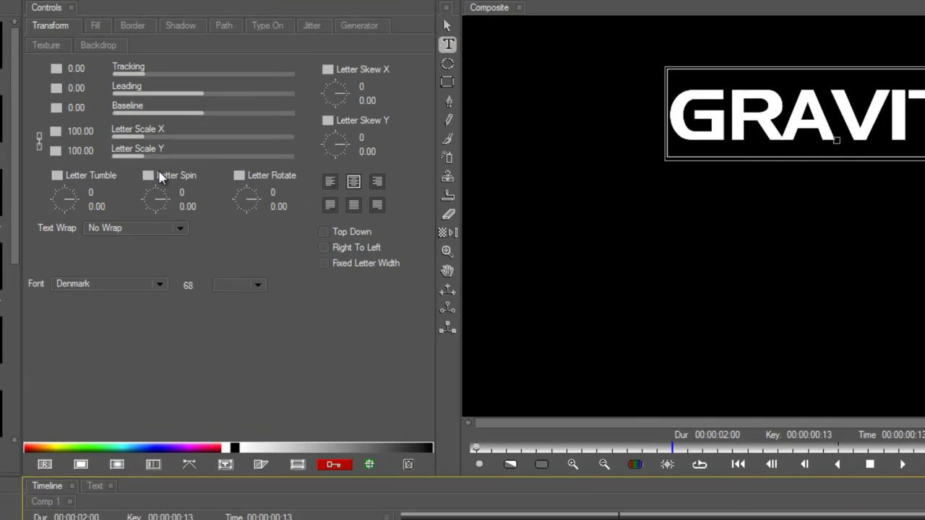
click(323, 26)
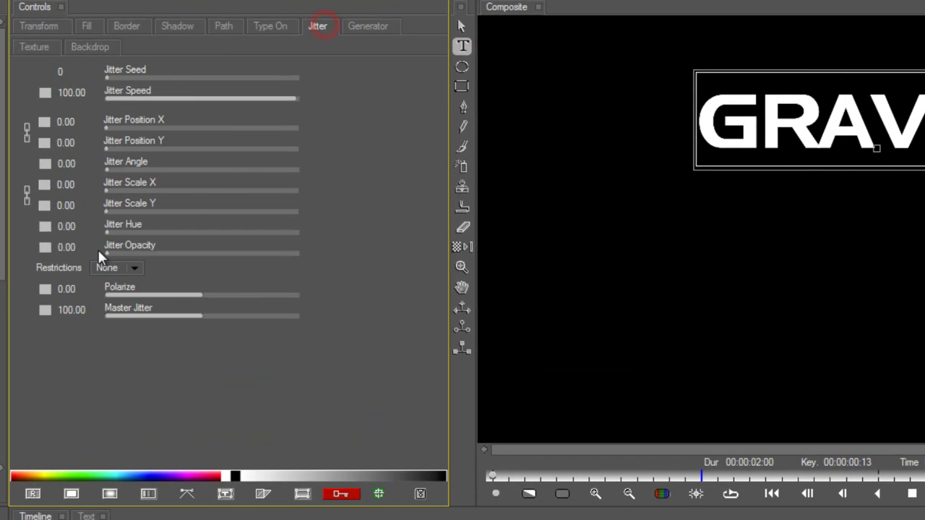
drag(113, 169, 166, 168)
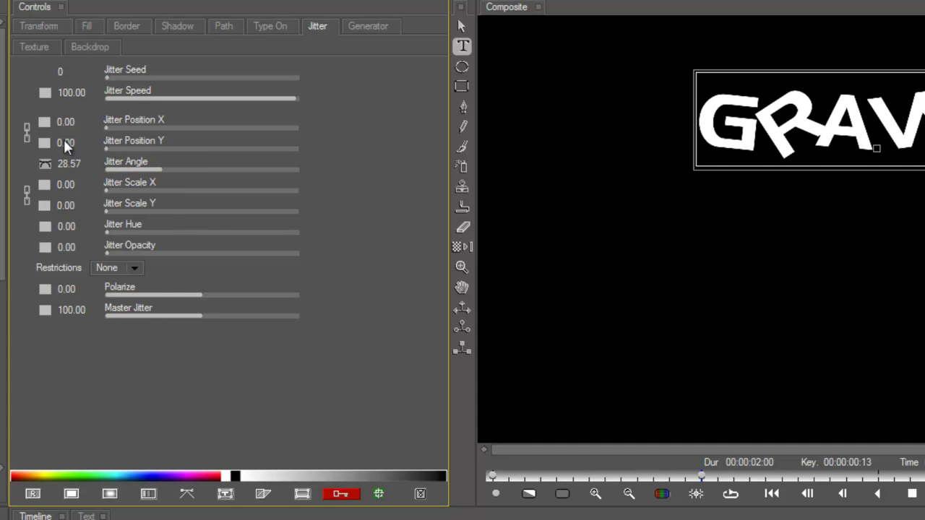
click(49, 165)
click(81, 189)
drag(128, 145, 147, 144)
click(46, 143)
click(64, 170)
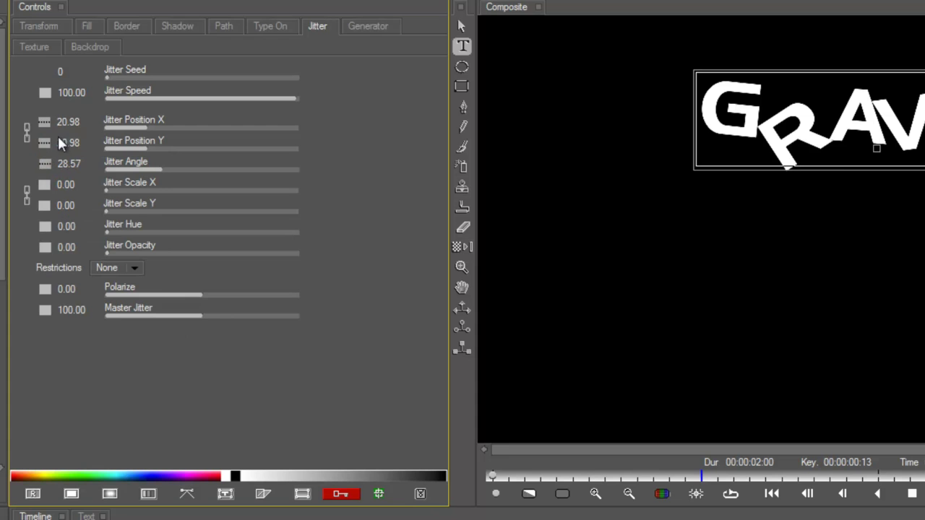
Step: Keyframe Master Jitter at 0, rising to 50 at 00:14
drag(198, 316, 172, 321)
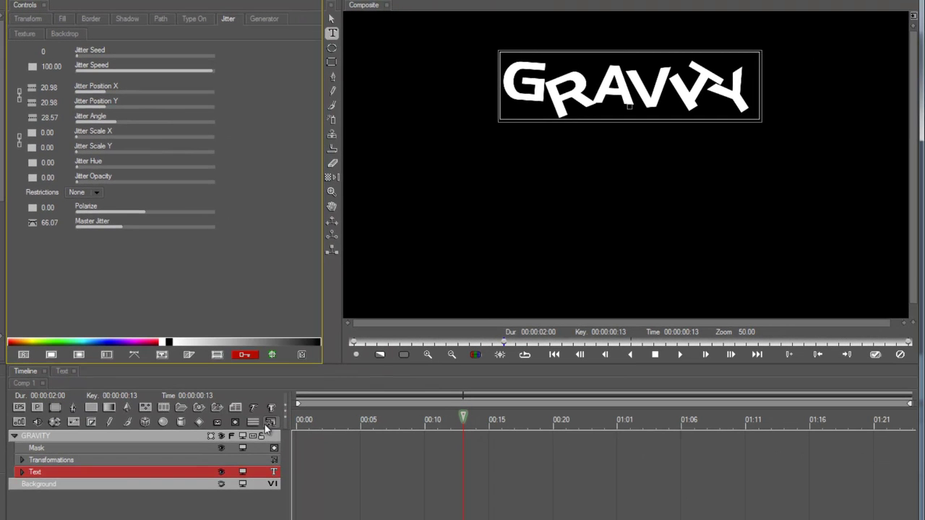
click(262, 427)
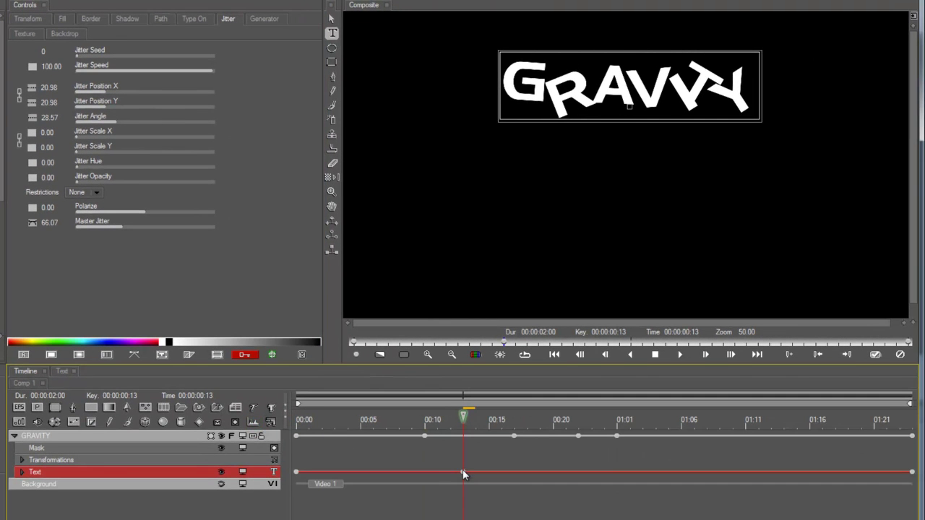
drag(463, 472, 475, 472)
click(425, 420)
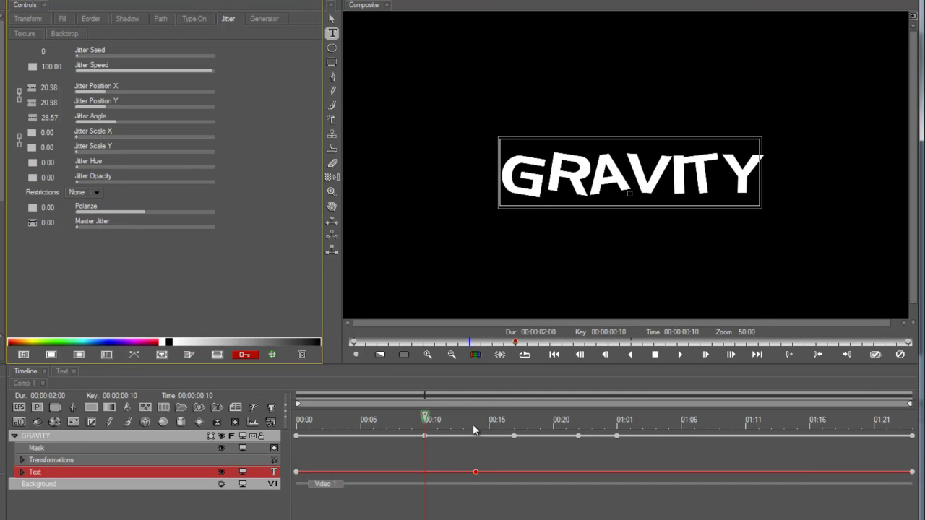
click(473, 428)
mouse_move(119, 225)
mouse_down()
mouse_move(164, 229)
mouse_move(113, 233)
mouse_up()
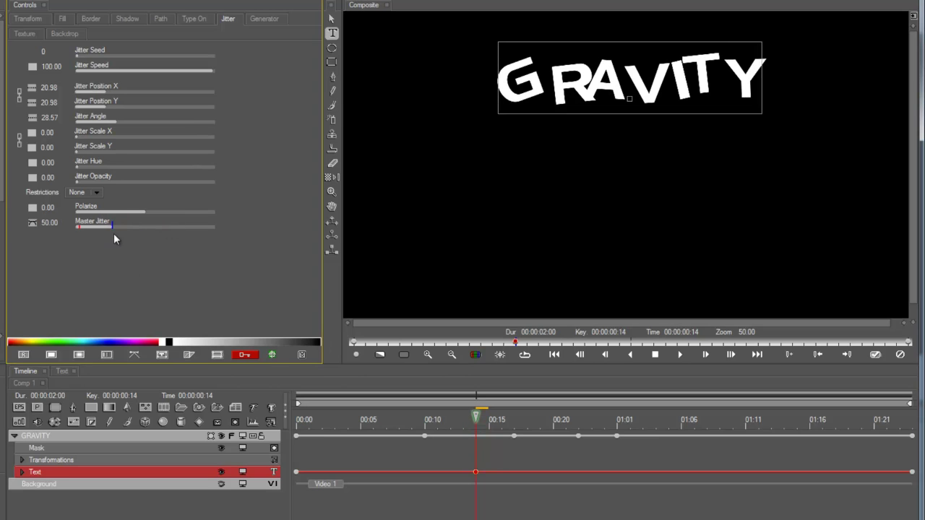
click(424, 474)
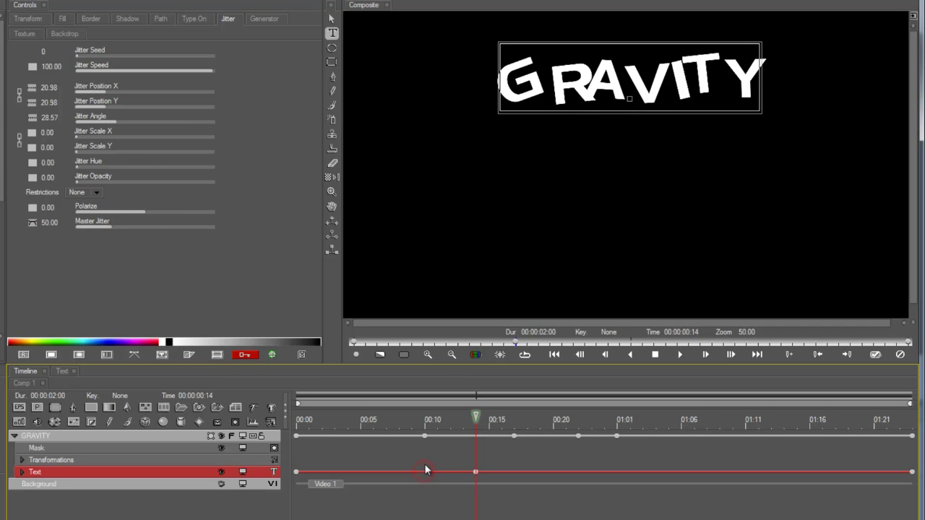
Step: Set Master Jitter to 0 at 00:10 and preview the ramp through 00:17
click(419, 419)
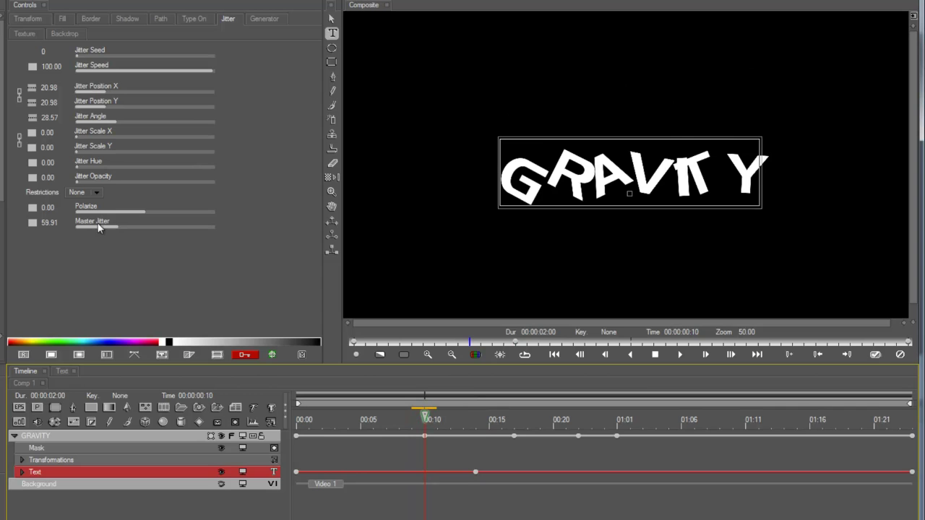
drag(99, 228, 55, 228)
drag(426, 418, 520, 416)
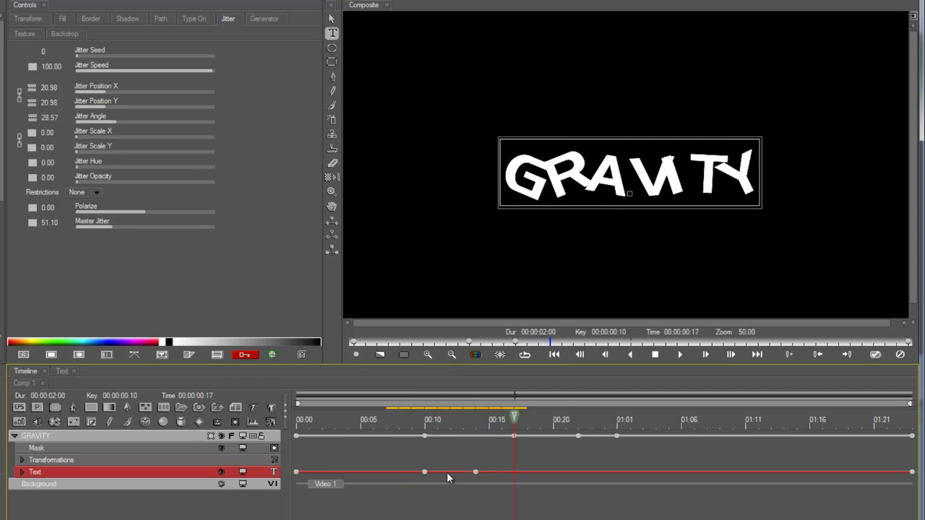
click(424, 471)
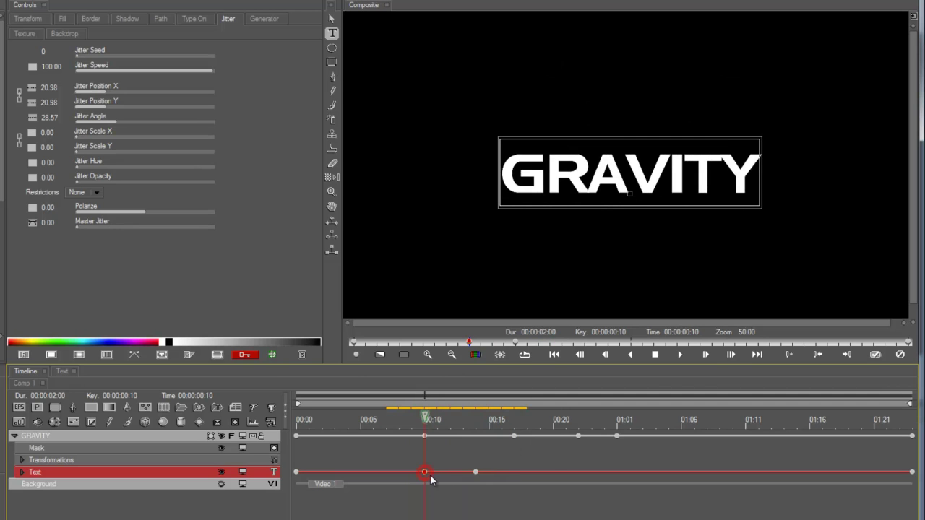
click(515, 436)
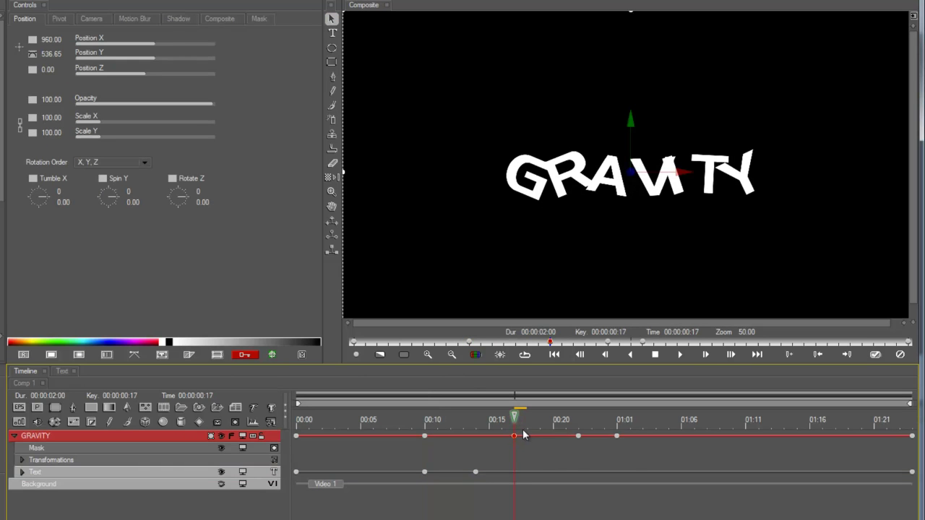
click(510, 471)
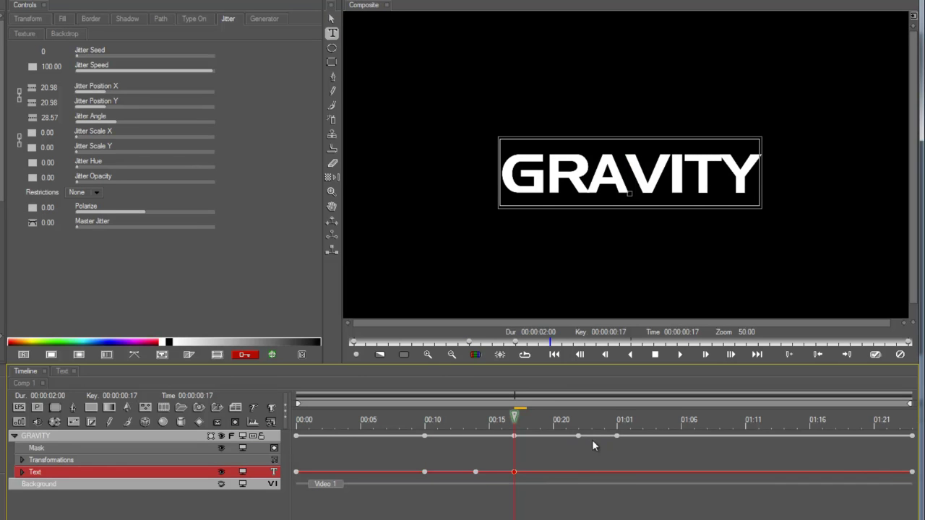
Step: Add a Master Jitter keyframe at 01:01 and set jitter to 44.64 at 00:20
click(578, 424)
click(616, 425)
key(ctrl+v)
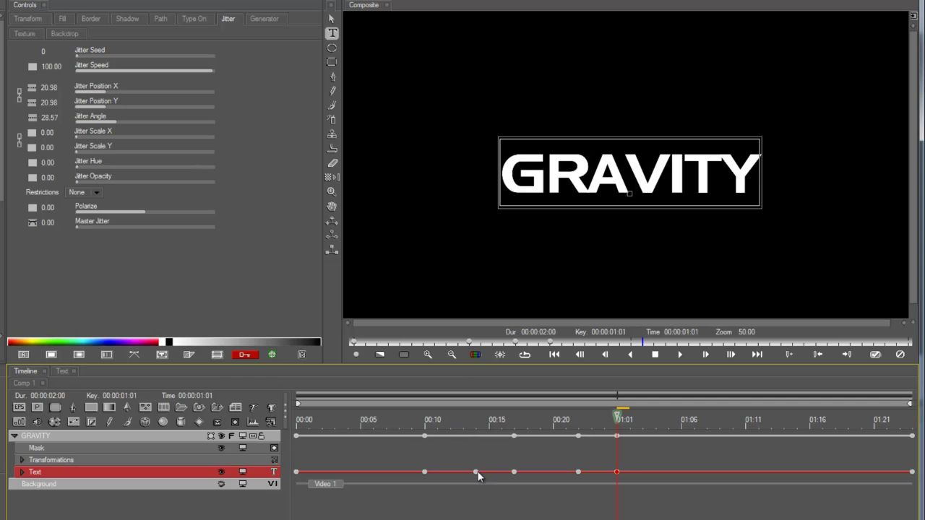
drag(516, 420, 549, 428)
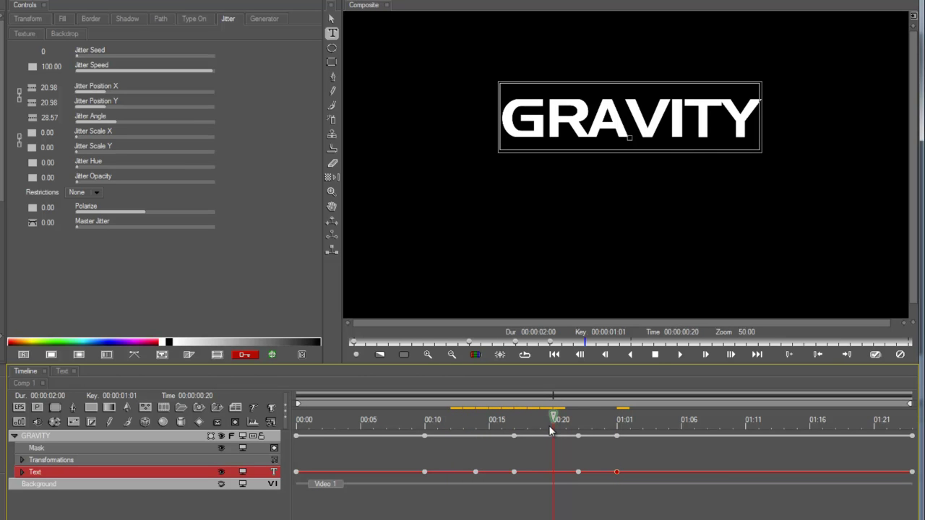
drag(118, 225, 145, 226)
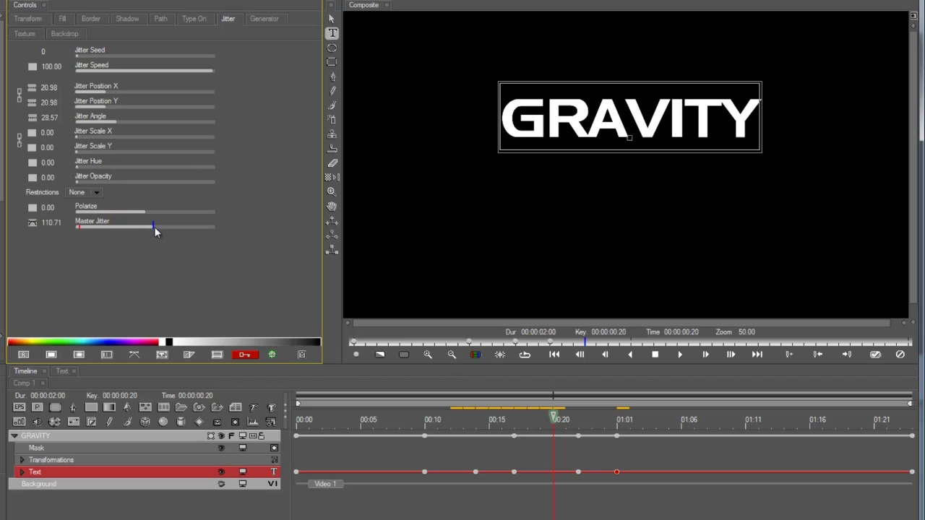
click(548, 463)
click(550, 475)
mouse_move(104, 226)
mouse_down()
mouse_move(136, 224)
mouse_move(102, 226)
mouse_up()
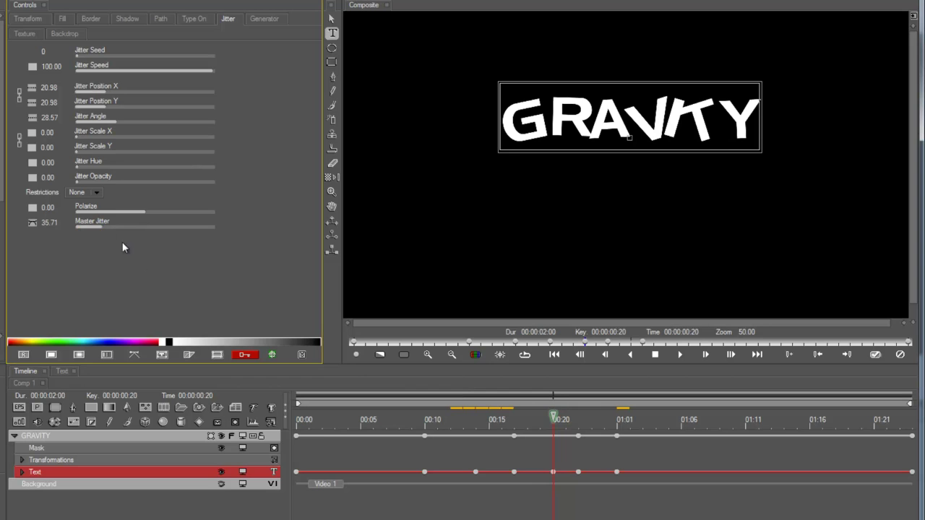
Step: Add a 20.54 Master Jitter keyframe at 00:23 and scrub back to preview
click(593, 419)
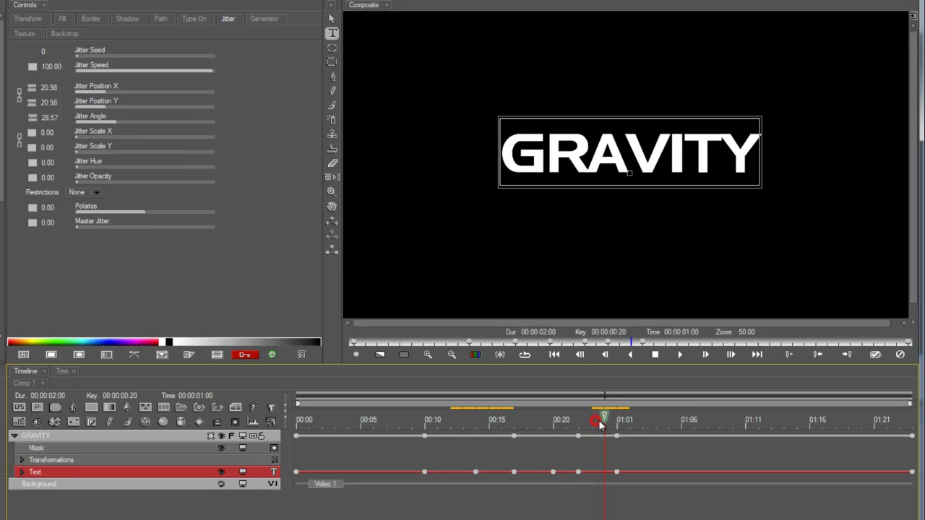
click(90, 226)
drag(90, 226, 95, 225)
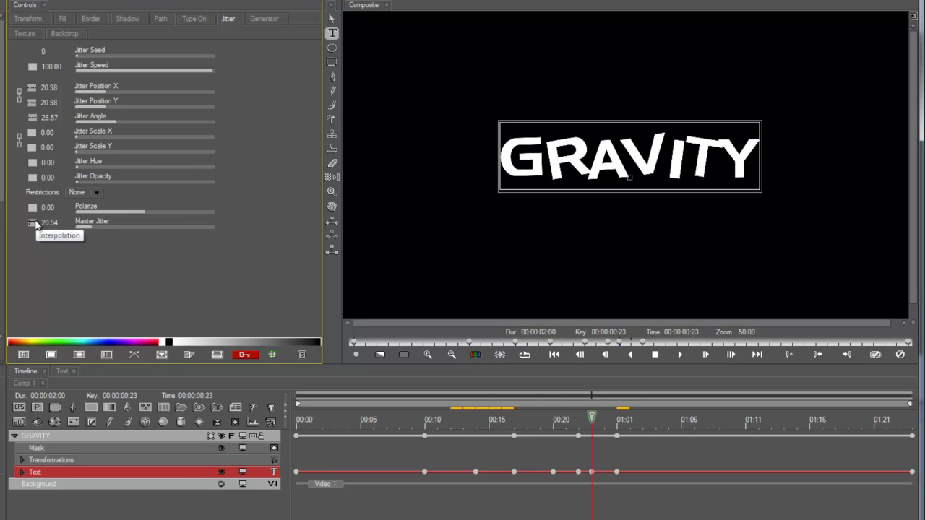
drag(590, 419, 916, 473)
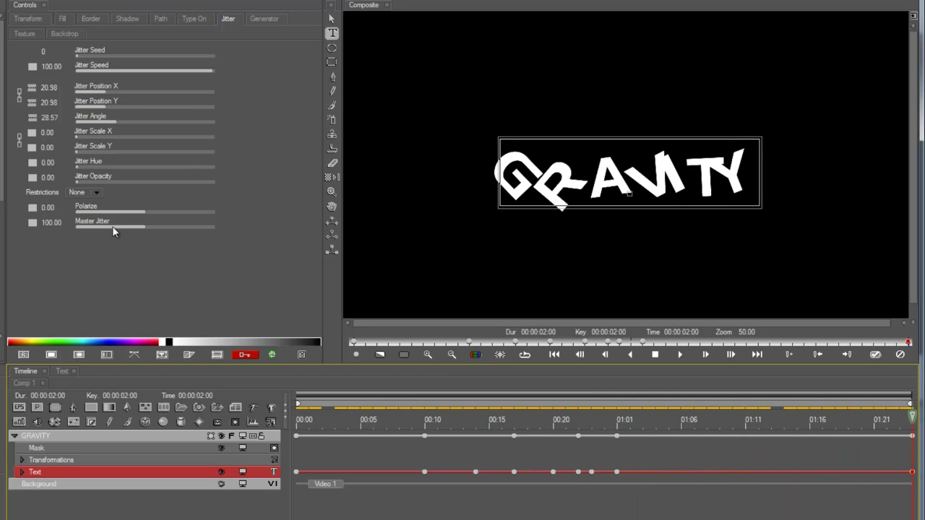
Step: Set Master Jitter to 0.00 at 02:00 and check the clean ending around 01:12
drag(112, 226, 28, 221)
drag(878, 413, 607, 417)
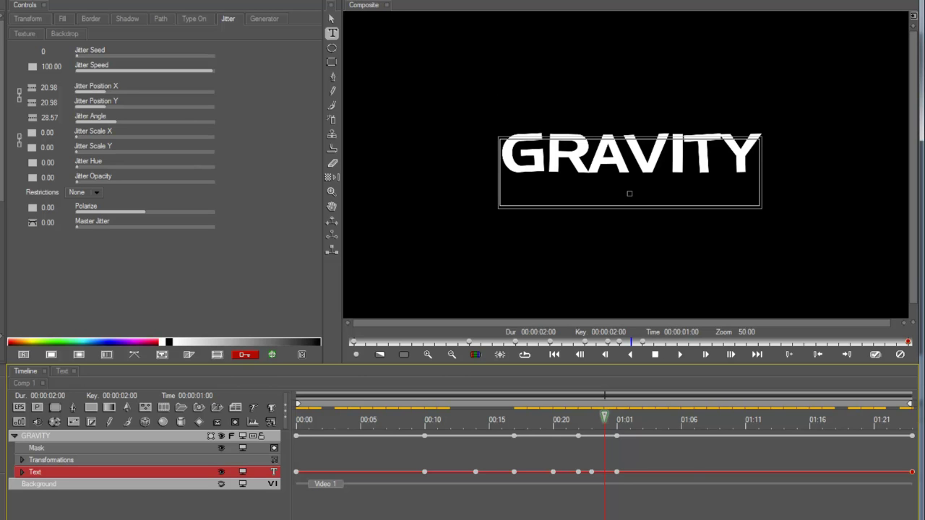
drag(716, 431, 746, 433)
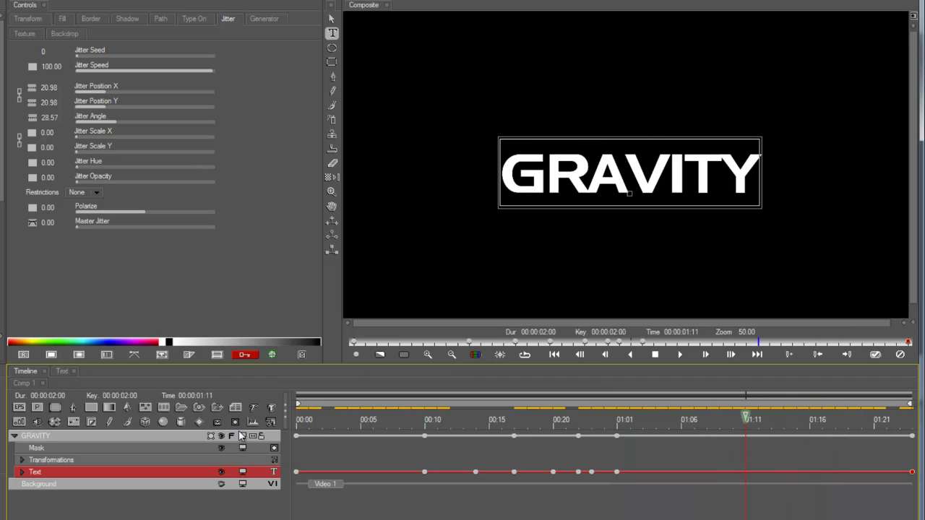
click(59, 437)
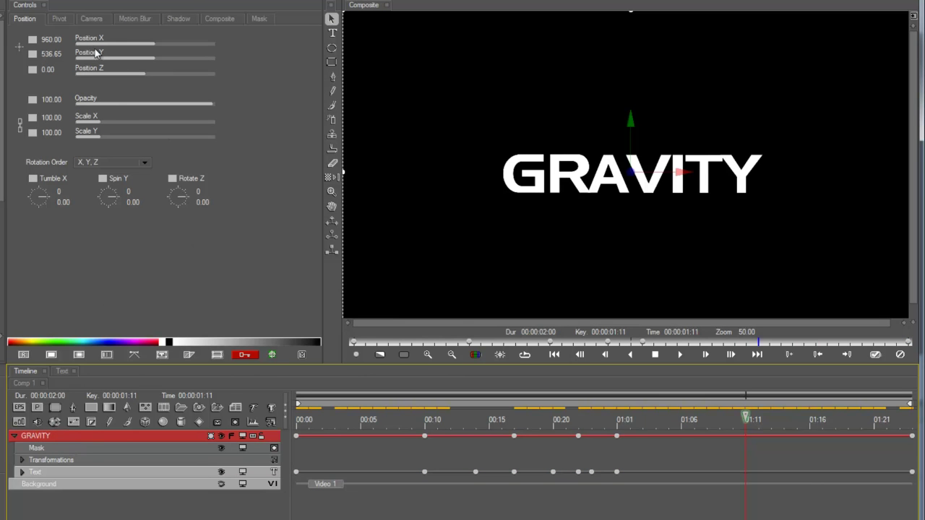
Step: Give GRAVITY's Position X keyframe at 01:11 (960) Decelerate interpolation
click(32, 39)
click(58, 84)
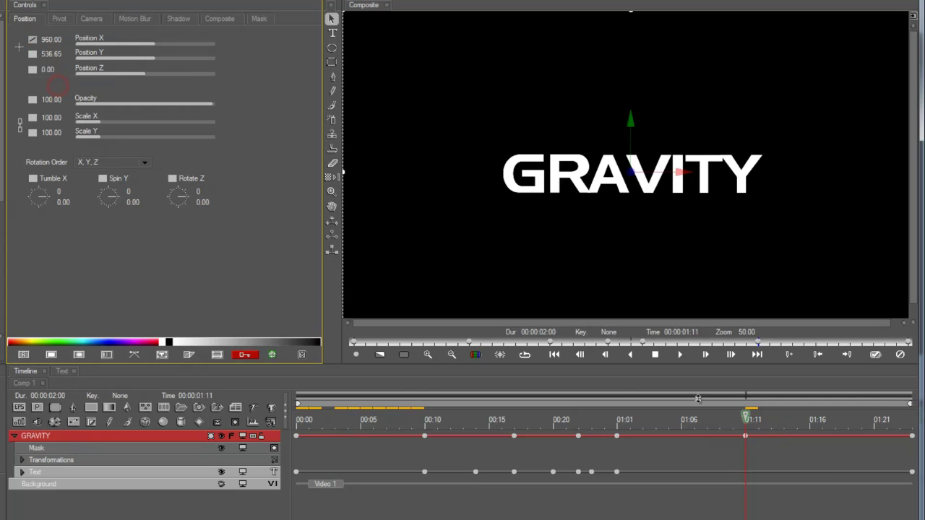
click(745, 433)
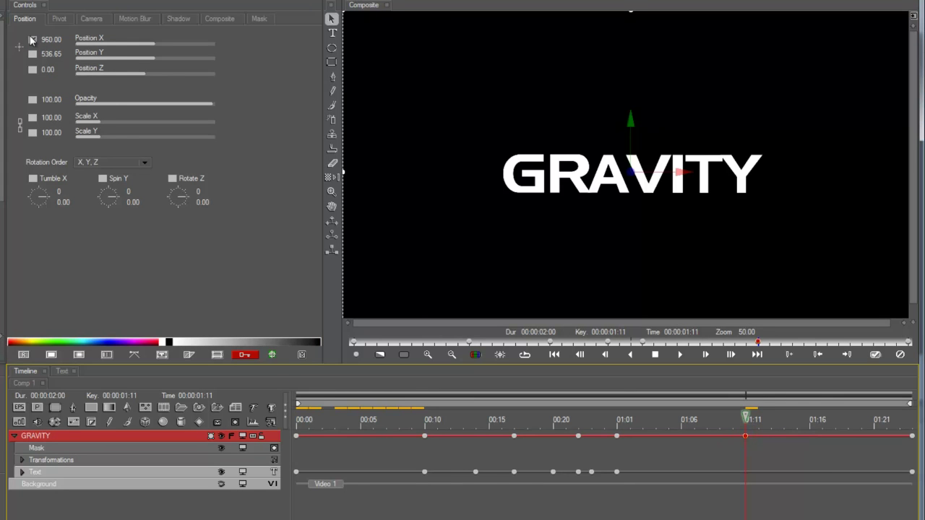
click(33, 39)
click(58, 109)
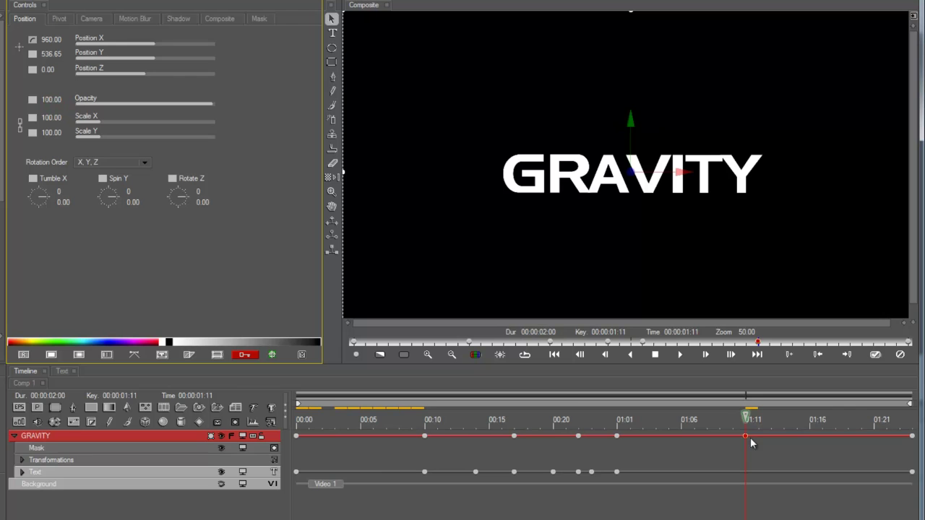
Step: Set Position X to 3300 at 02:00 so GRAVITY slides off right, and preview
drag(774, 426, 914, 442)
click(912, 436)
drag(164, 44, 201, 43)
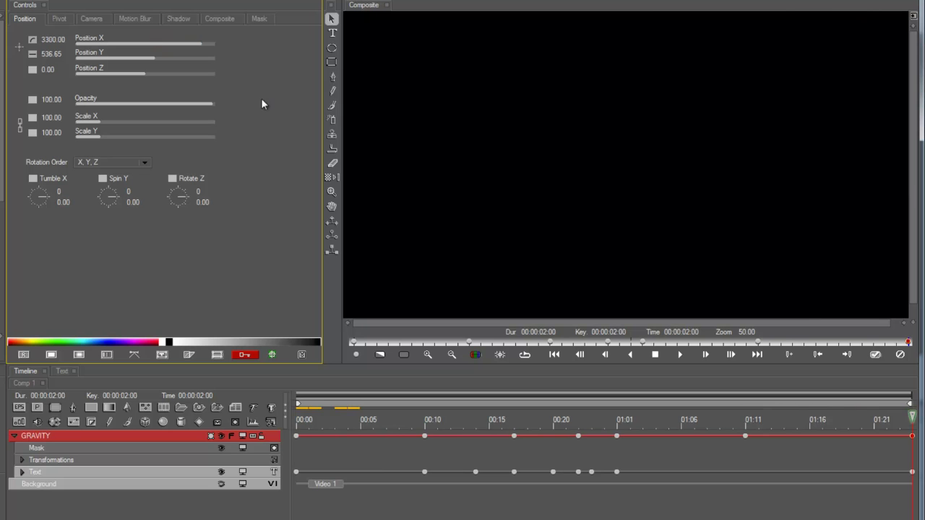
drag(903, 423, 726, 434)
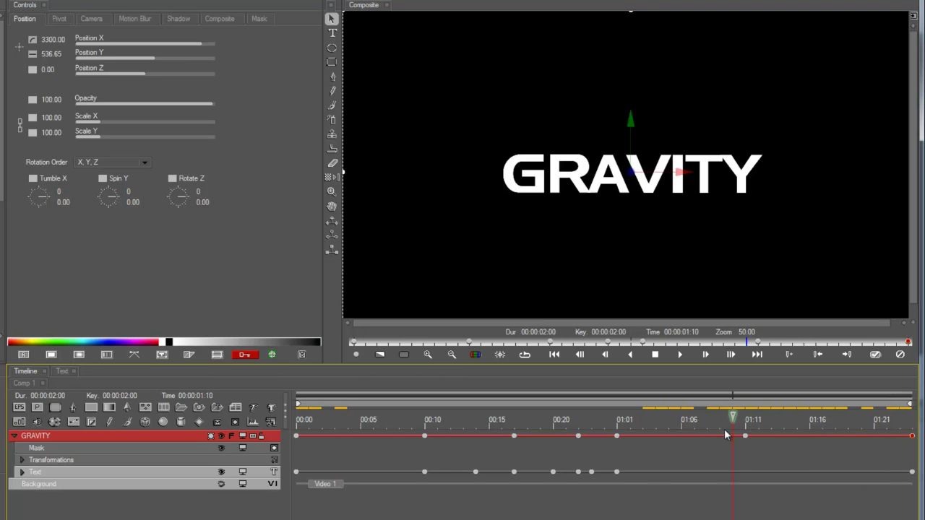
click(747, 436)
click(772, 419)
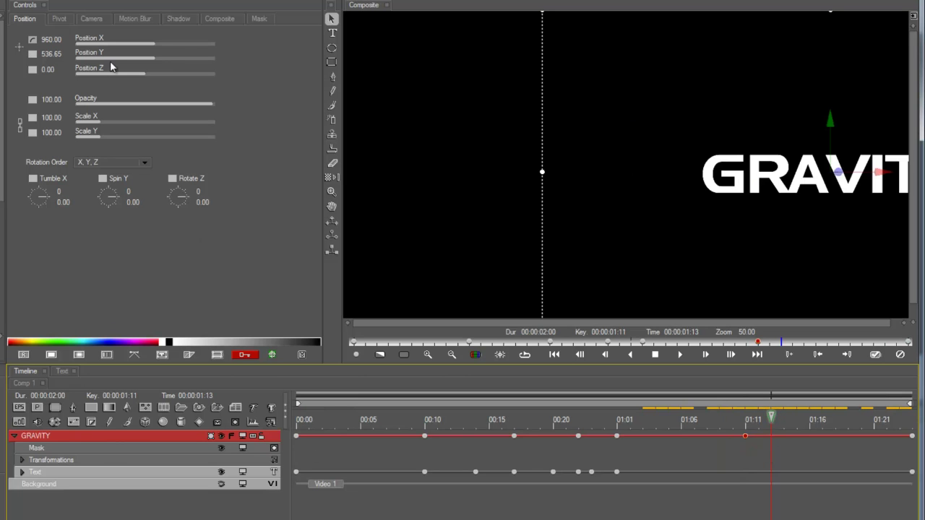
click(95, 462)
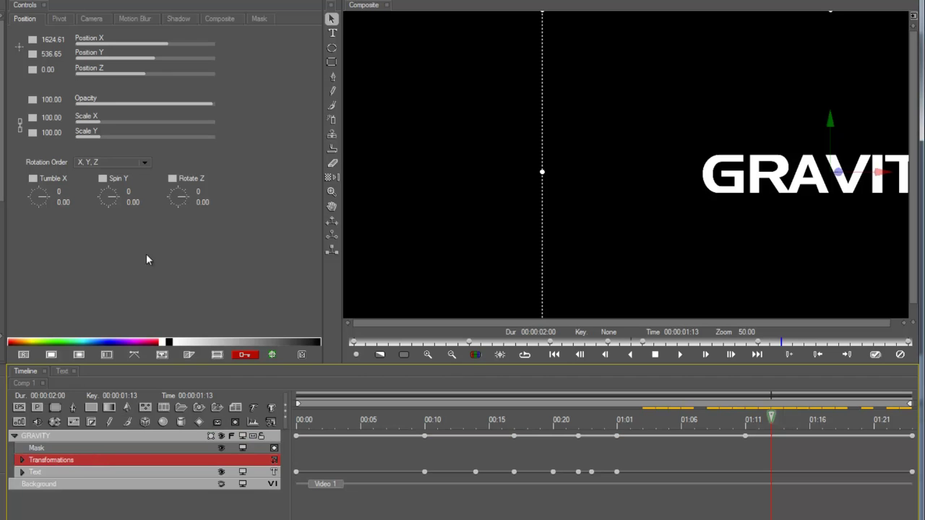
click(77, 471)
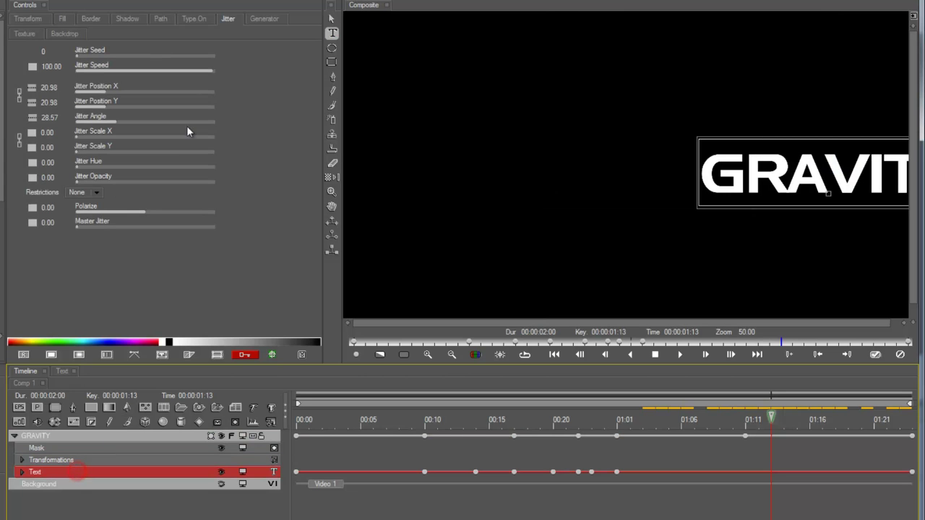
Step: Add a linear Letter Skew X keyframe on the Text layer at 01:11
click(25, 19)
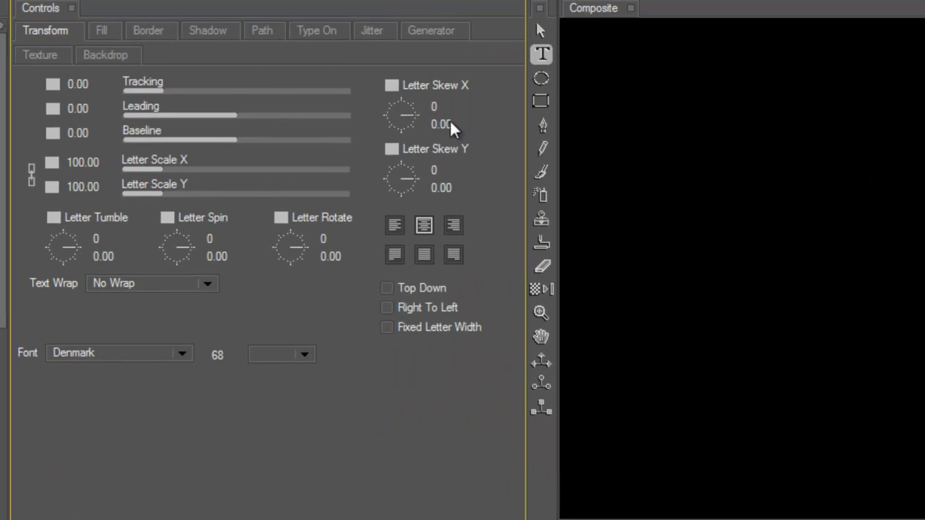
click(394, 83)
click(425, 155)
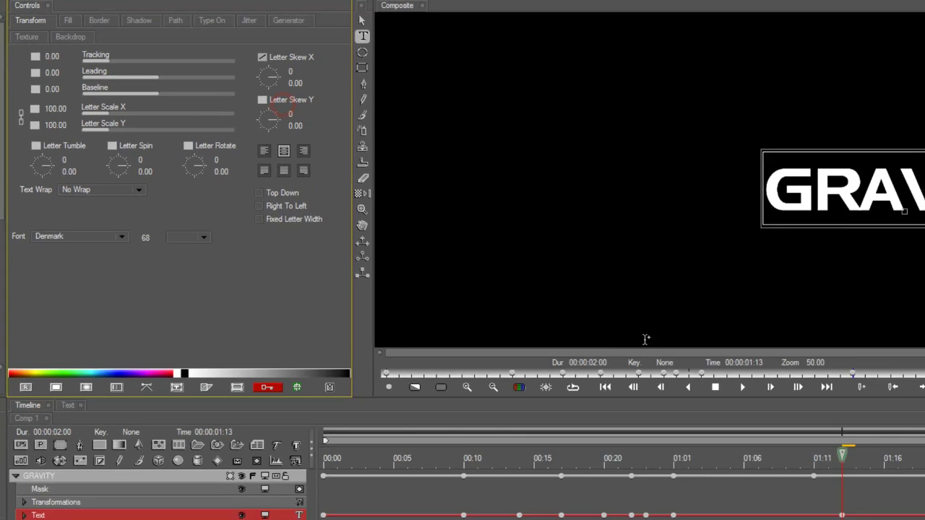
drag(792, 485, 766, 489)
click(785, 482)
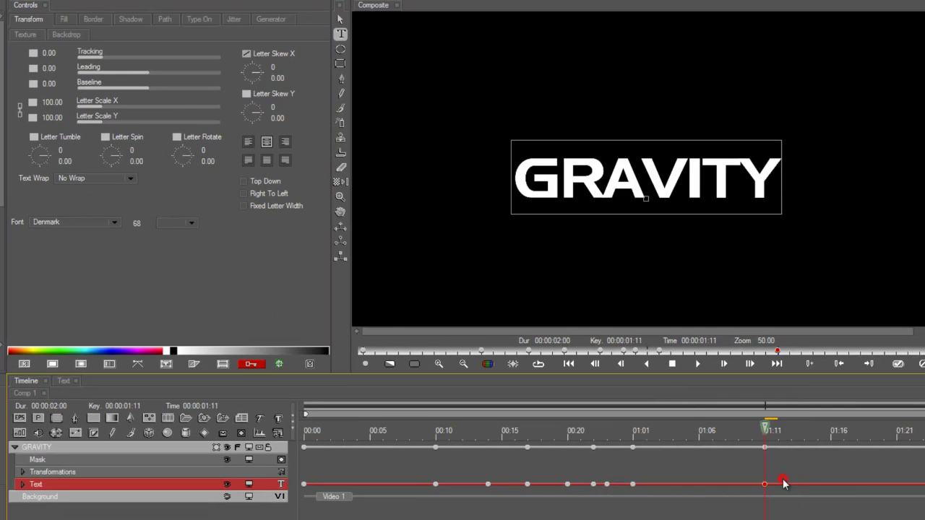
Step: Set Letter Skew X to -30 at 01:13 and preview the leaning slide
click(794, 439)
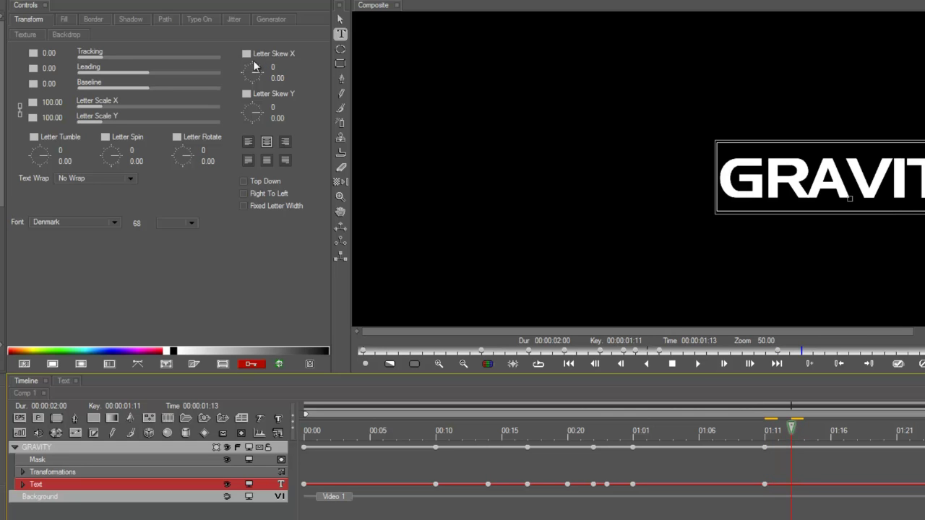
click(258, 68)
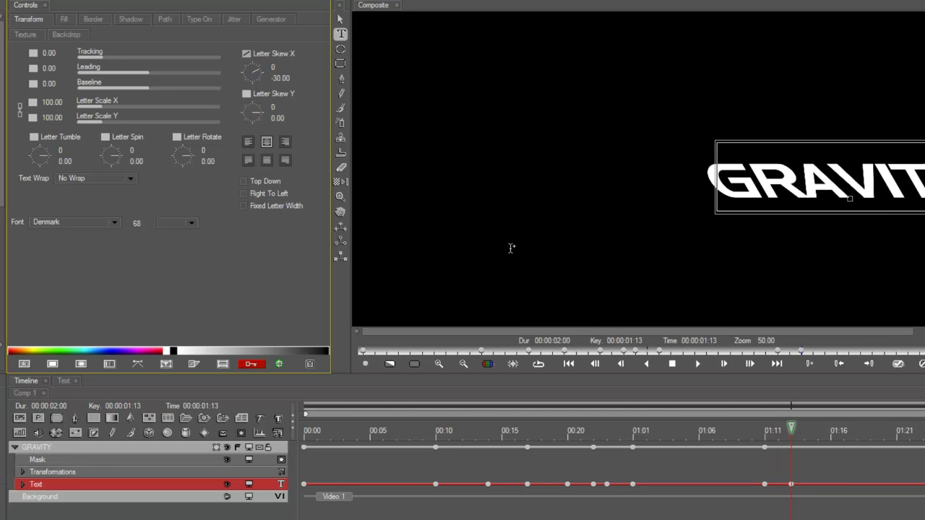
drag(773, 431, 734, 441)
click(699, 438)
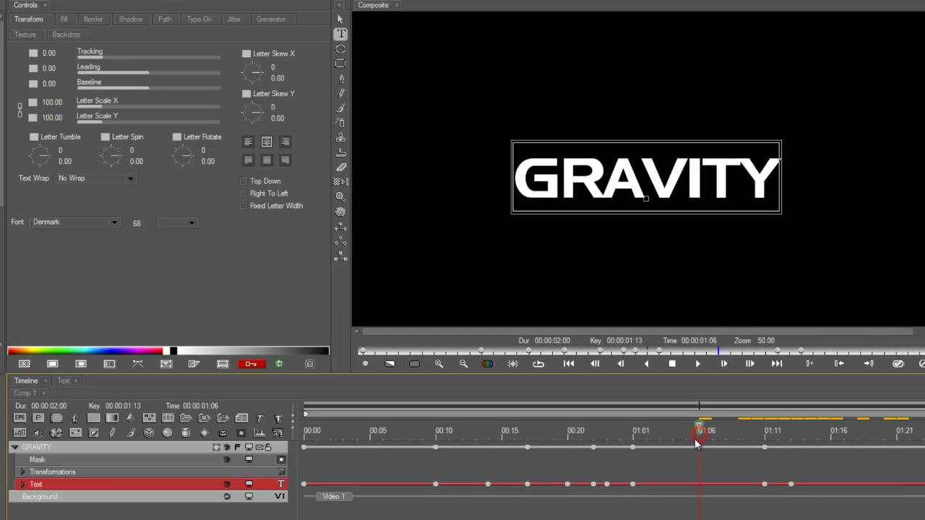
click(56, 445)
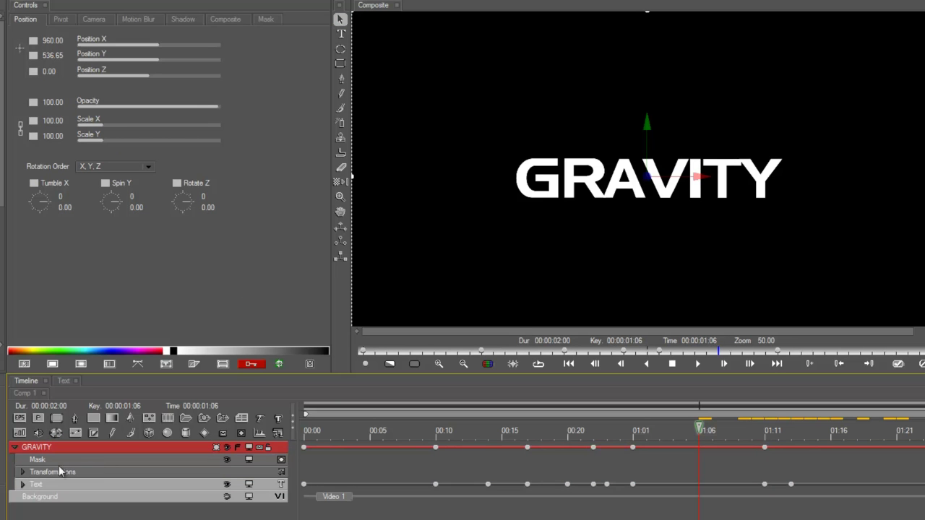
Step: Key GRAVITY's Tracking at 62.41 with Ease In/Out at 01:06
click(36, 484)
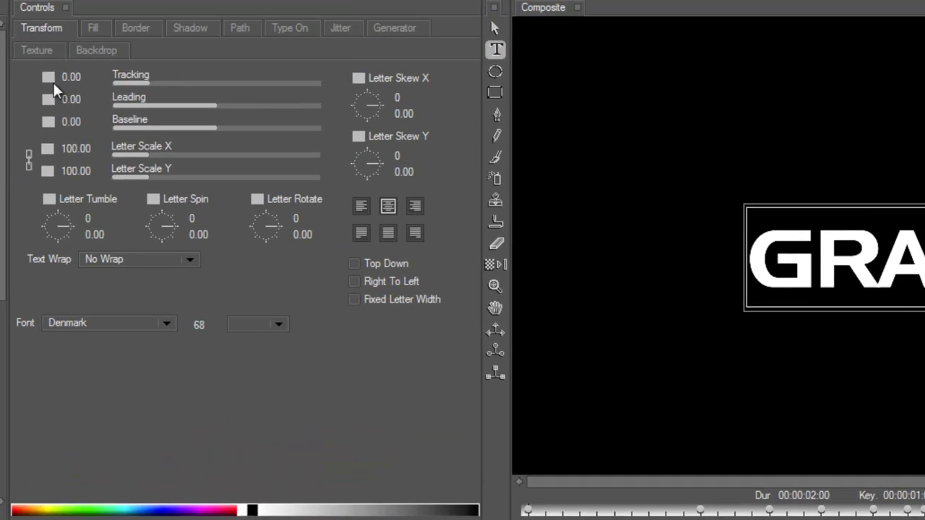
click(31, 52)
click(83, 147)
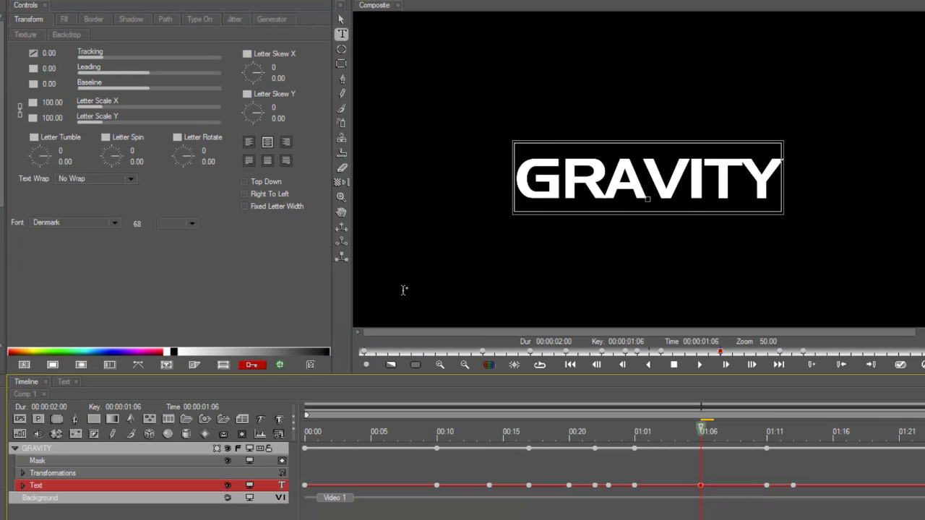
drag(700, 486, 656, 486)
click(704, 432)
drag(115, 58, 153, 60)
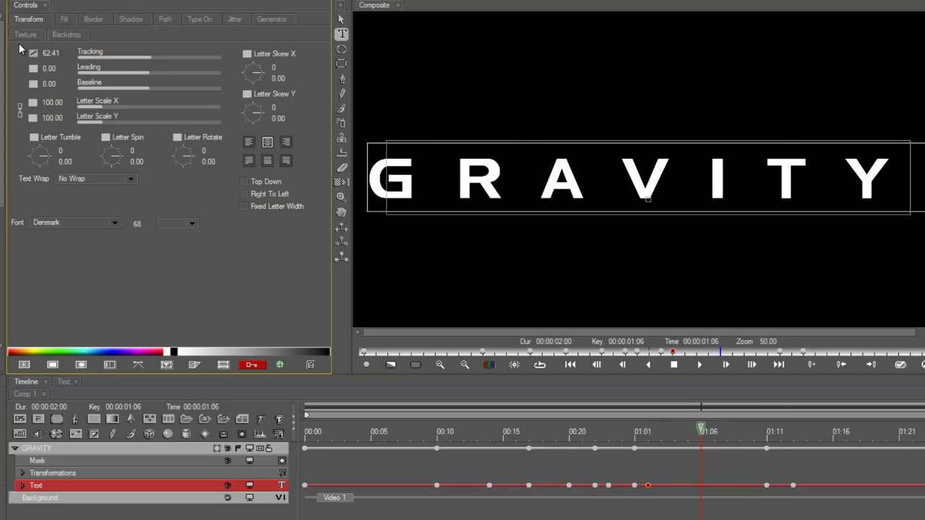
right_click(32, 53)
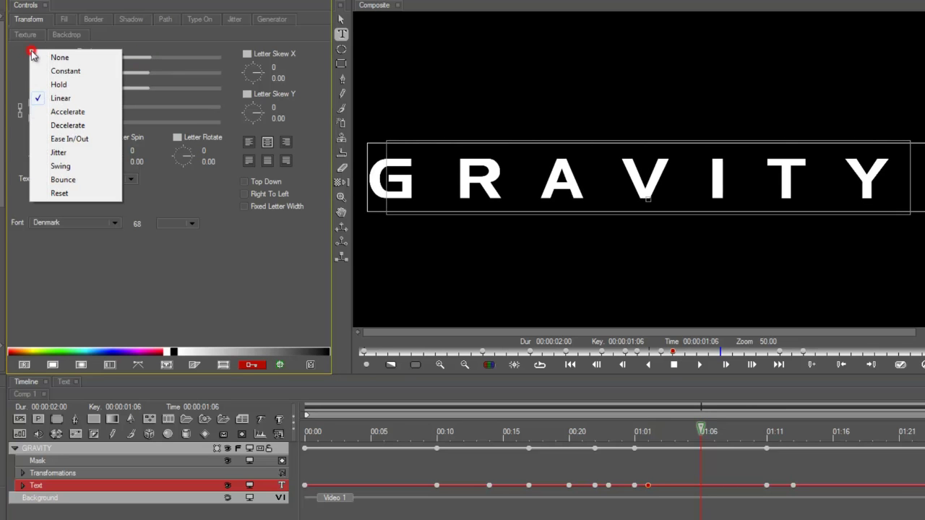
click(70, 138)
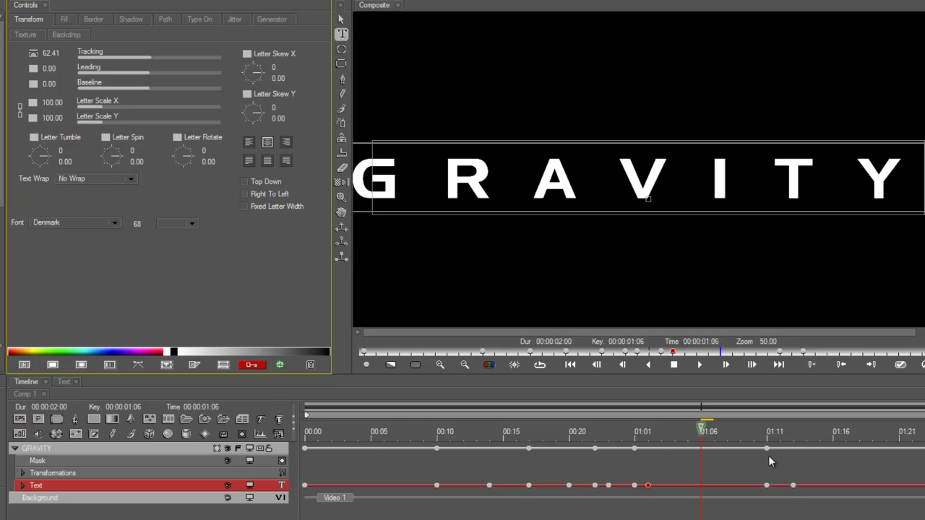
drag(648, 485, 700, 485)
Step: Set Tracking to 0 at 01:01 and 01:11, then preview the spacing animation
drag(673, 430, 633, 434)
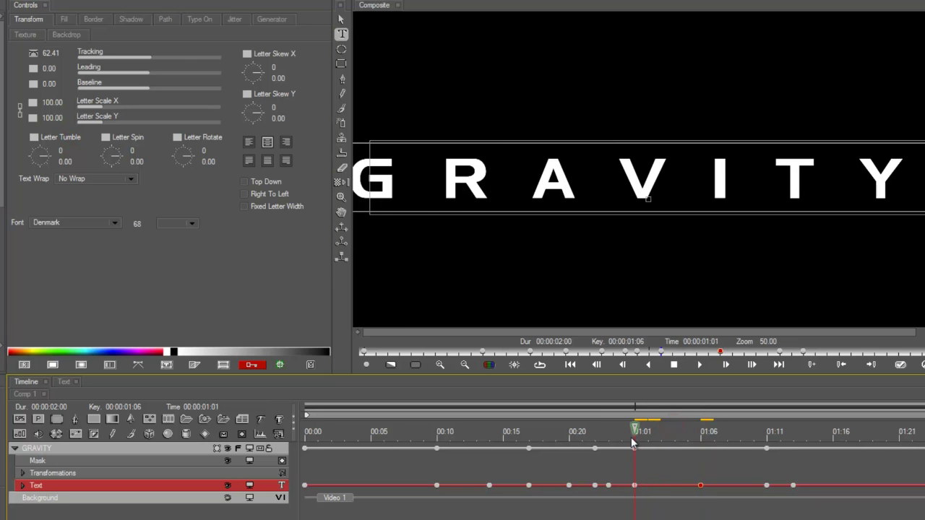
click(635, 486)
click(49, 53)
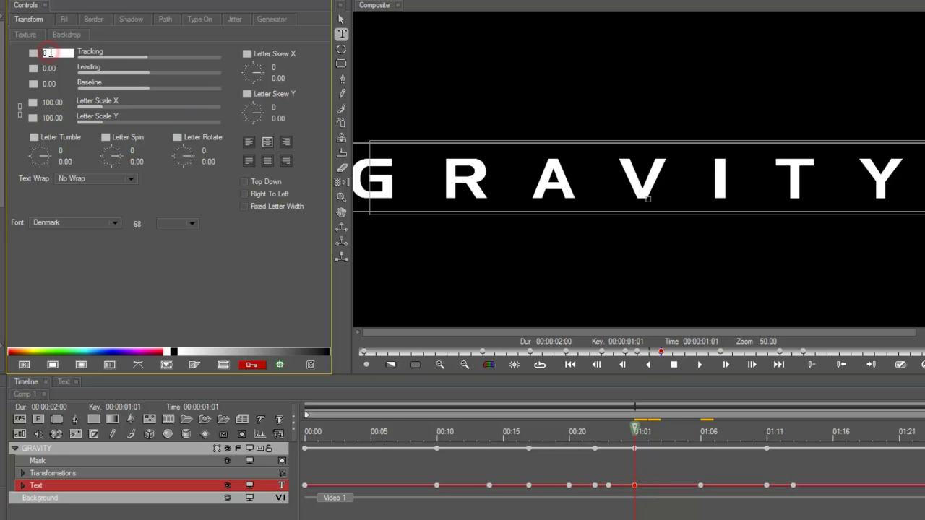
text(0)
key(Return)
click(767, 485)
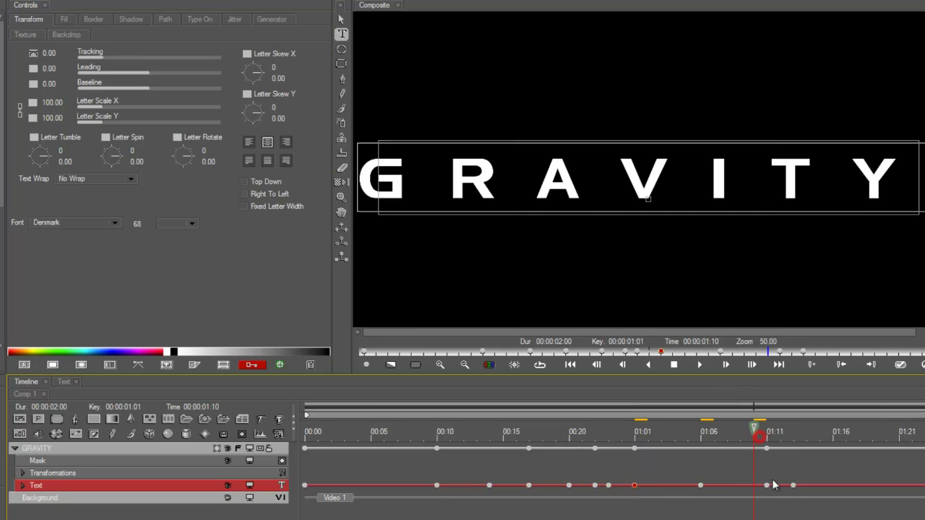
click(49, 53)
text(0)
key(Return)
drag(767, 434, 704, 466)
click(700, 485)
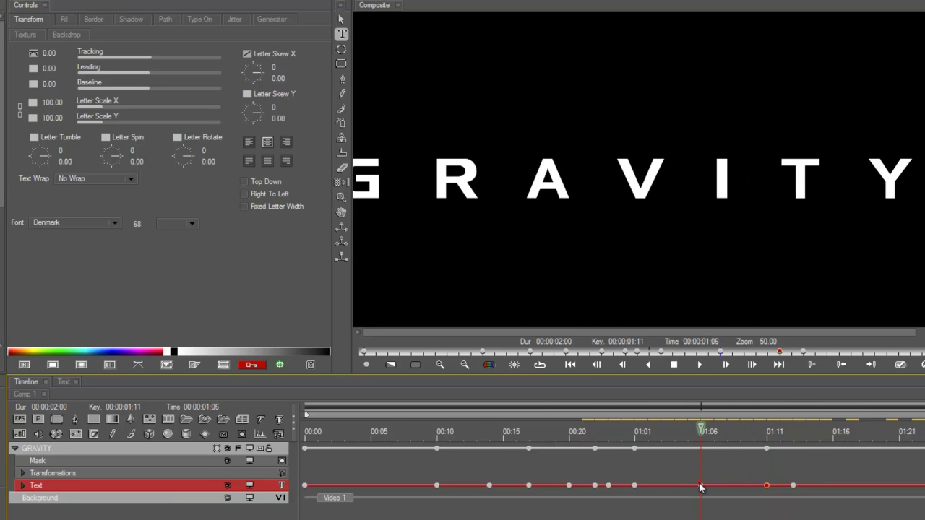
click(21, 449)
Step: Collapse GRAVITY and wrap it in a new 3D Container1
click(15, 449)
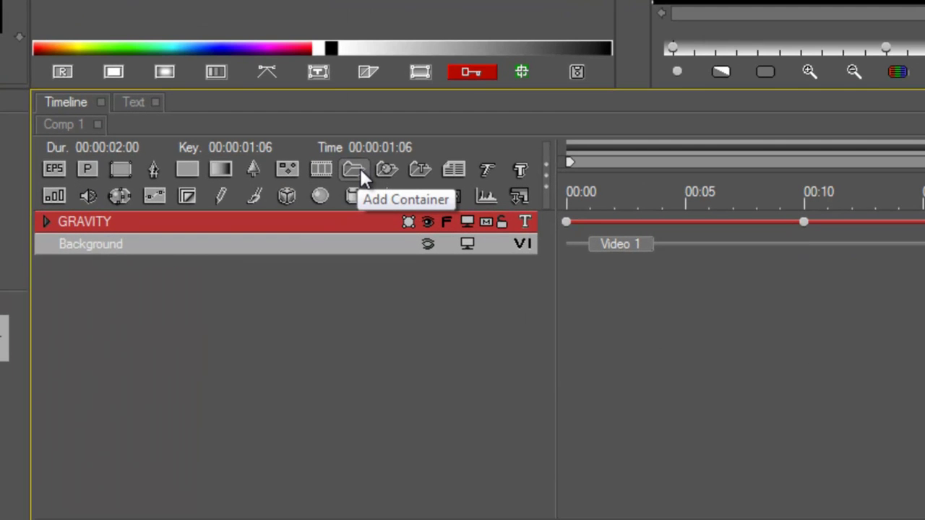
click(360, 171)
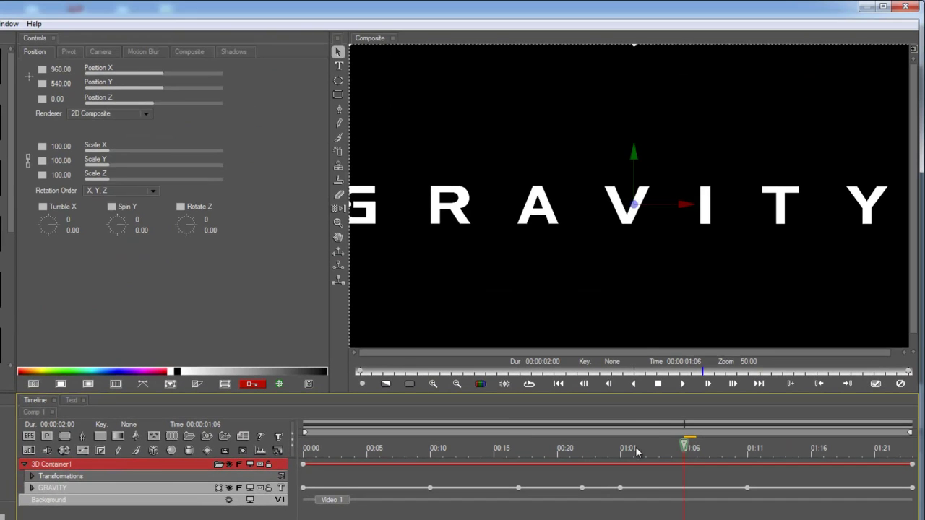
mouse_move(635, 447)
mouse_down()
mouse_move(661, 449)
mouse_move(609, 453)
mouse_move(648, 458)
mouse_move(621, 455)
mouse_up()
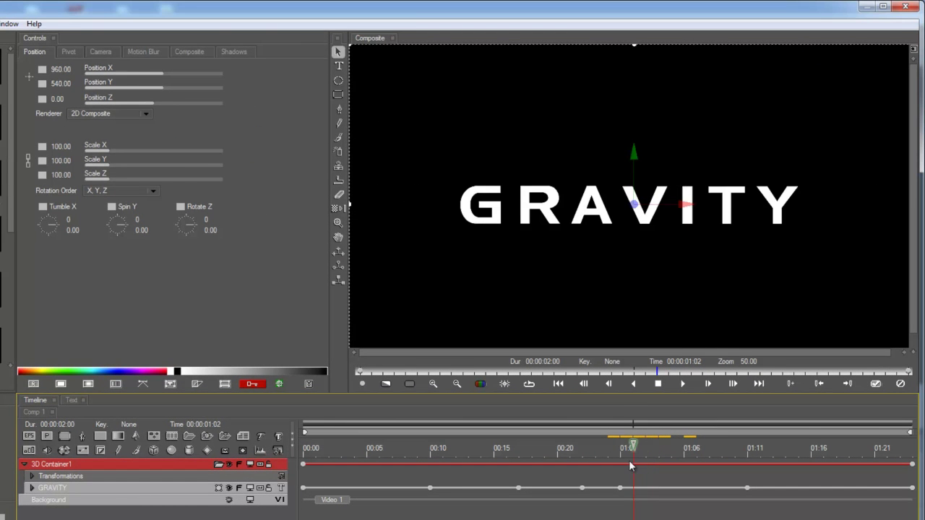
click(620, 488)
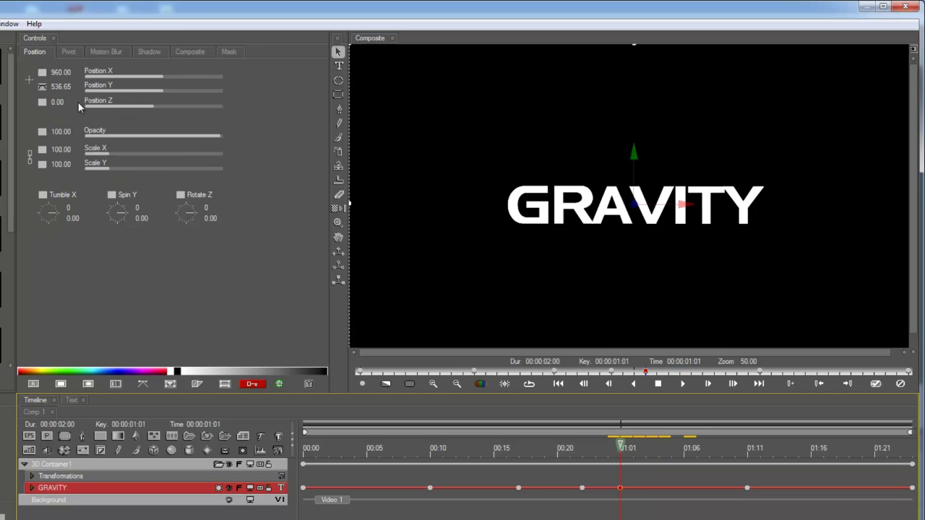
Step: Key GRAVITY's Position Z to 1114.29 and Spin Y to 47 at 02:00
drag(593, 443, 303, 444)
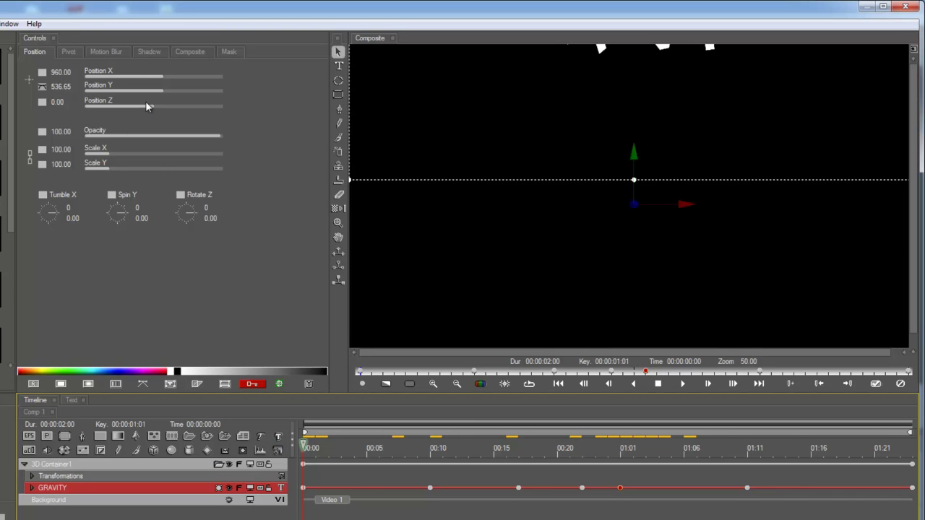
drag(144, 105, 153, 107)
key(End)
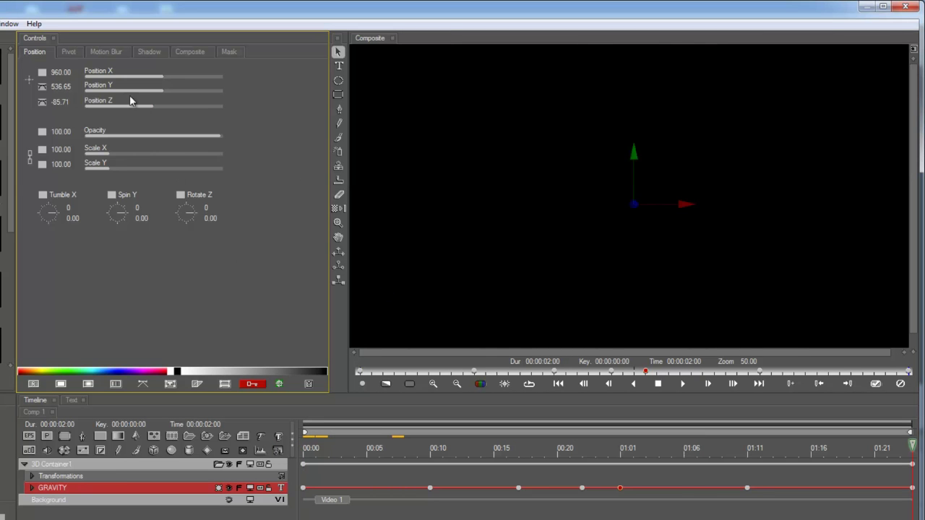
drag(160, 107, 164, 108)
drag(881, 448, 823, 448)
drag(867, 467, 912, 446)
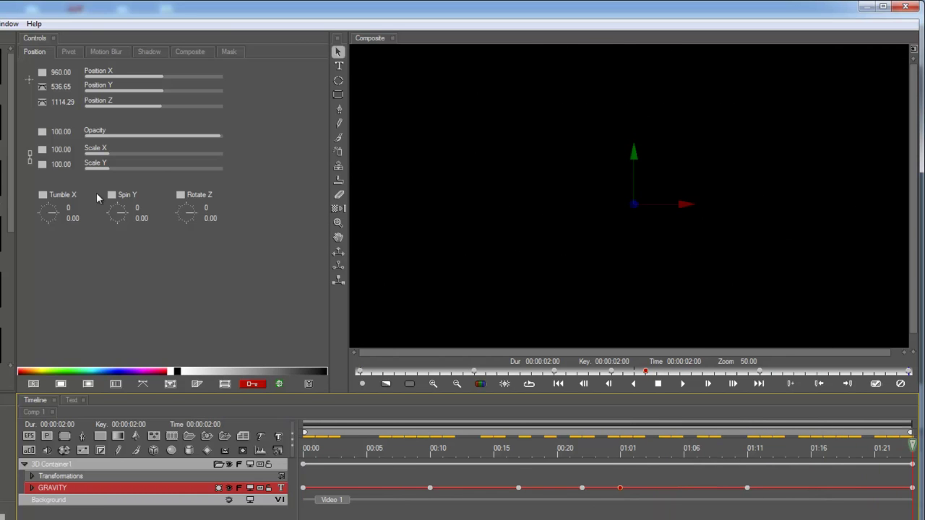
drag(124, 215, 124, 219)
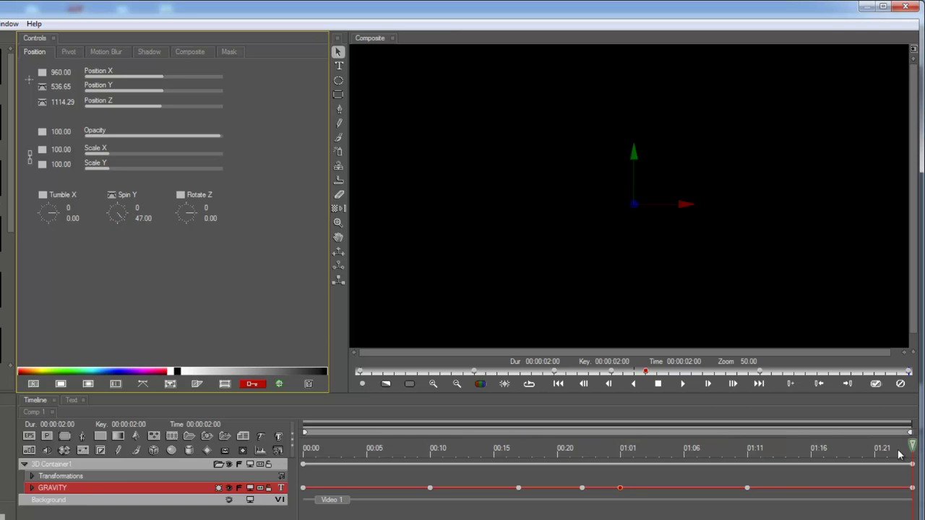
drag(900, 453, 735, 457)
Step: Set GRAVITY's Spin Y to 0 at the 01:01 and 01:11 keyframes
key(space)
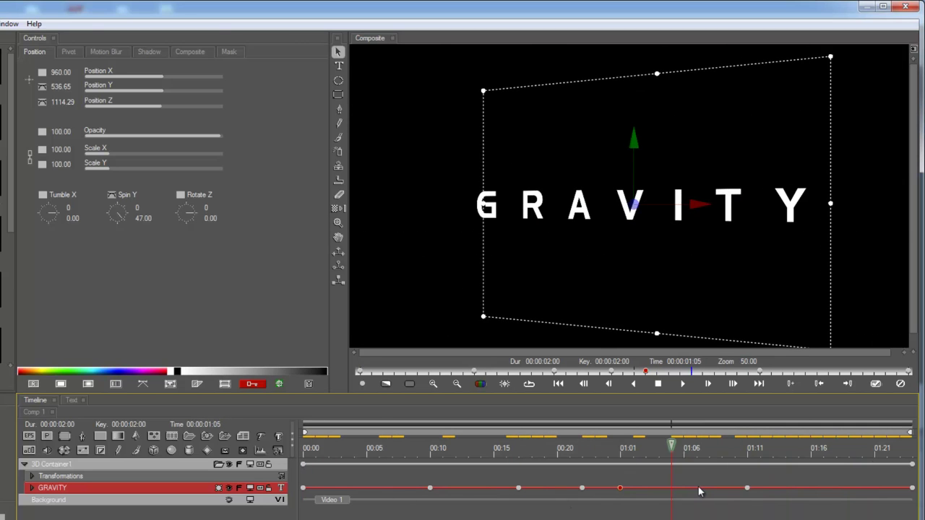
drag(675, 489, 619, 489)
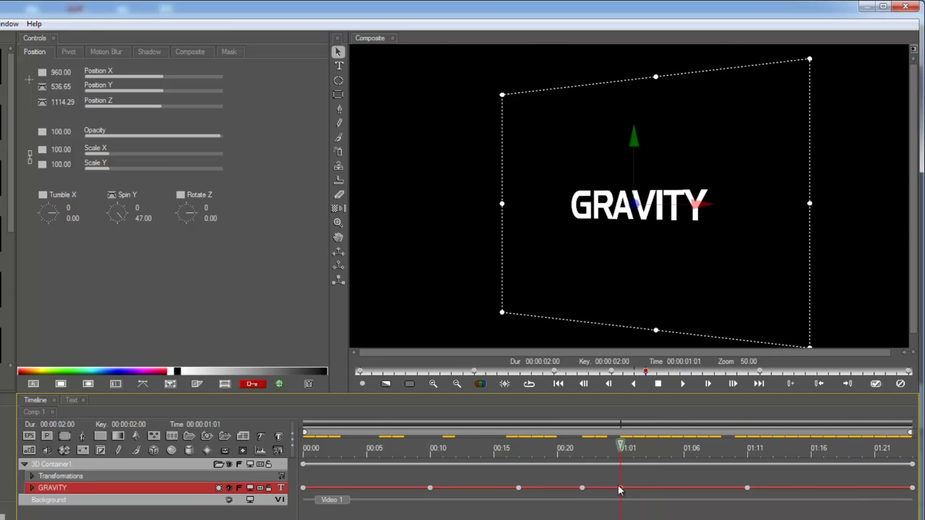
click(136, 215)
text(0)
key(Return)
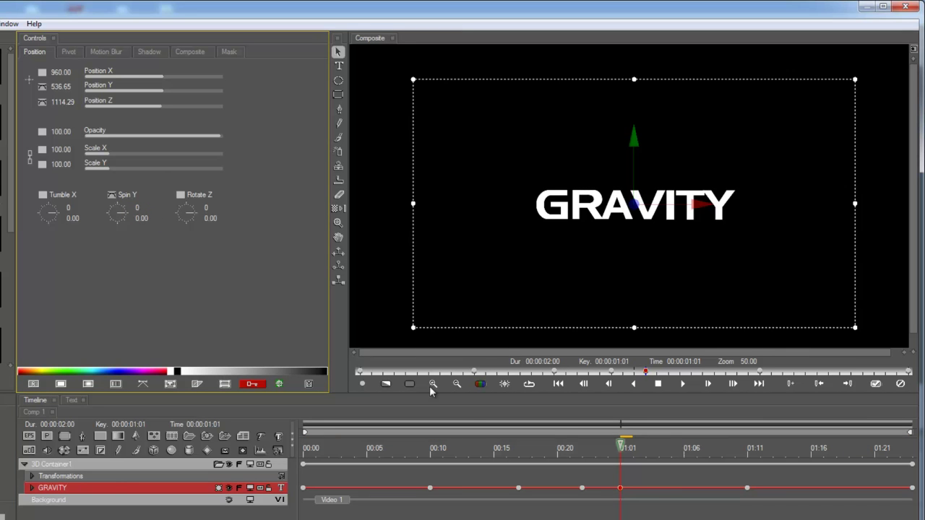
drag(615, 452, 747, 463)
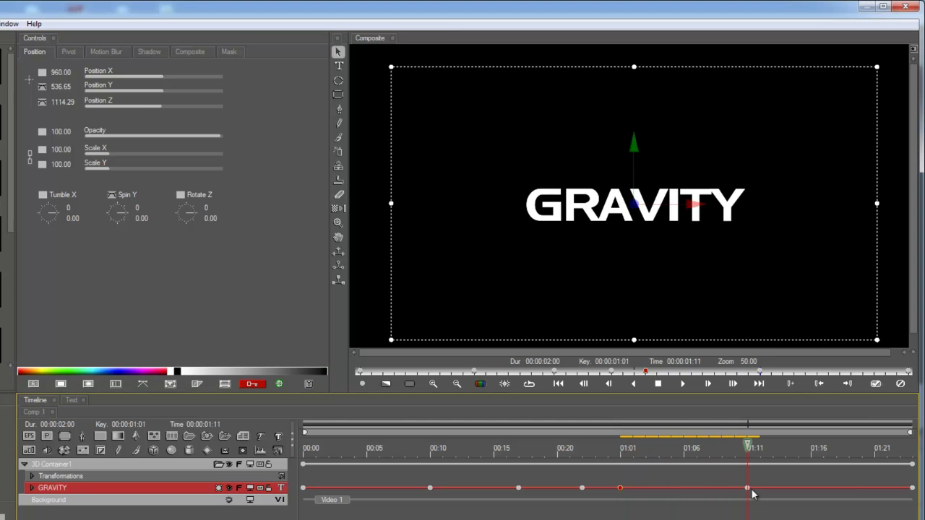
click(748, 489)
click(136, 209)
key(Return)
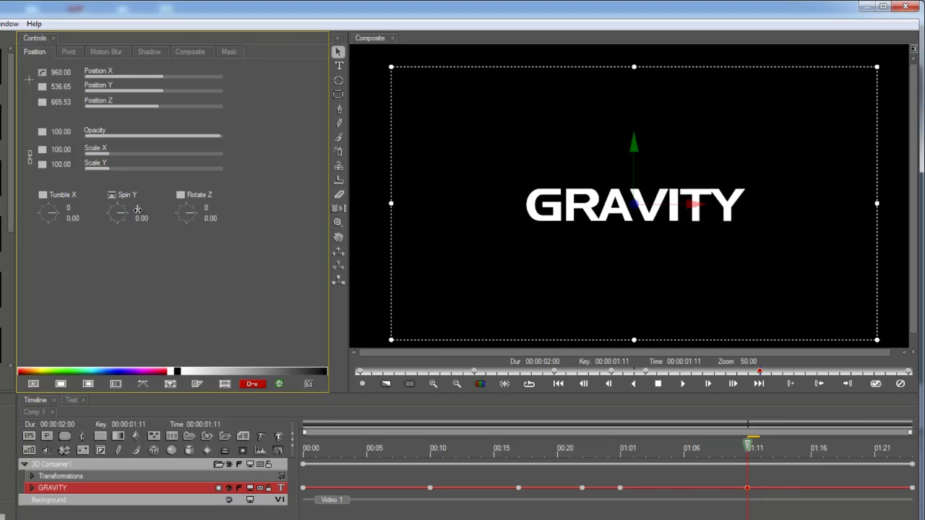
Step: Play back the spin and add a keyframe at 01:04
mouse_move(719, 445)
mouse_down()
mouse_move(569, 450)
mouse_move(708, 451)
mouse_up()
key(space)
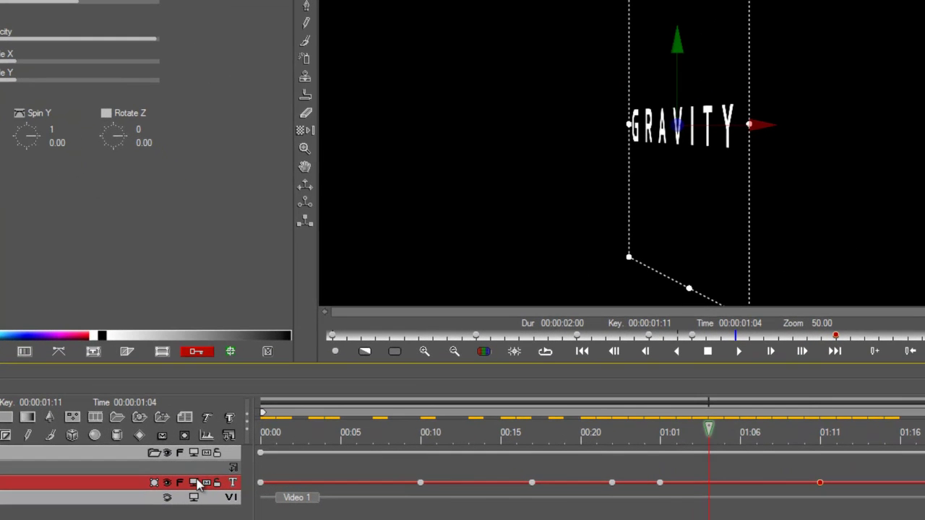
click(199, 484)
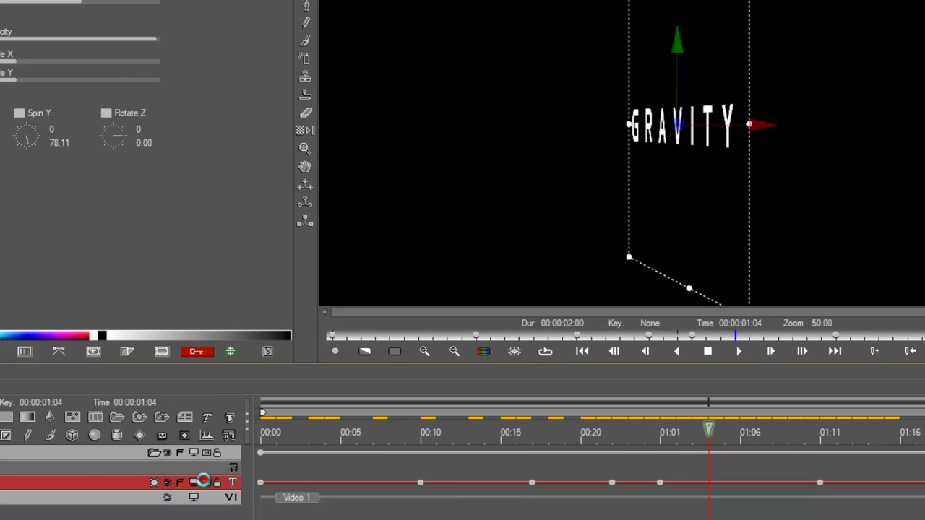
click(141, 433)
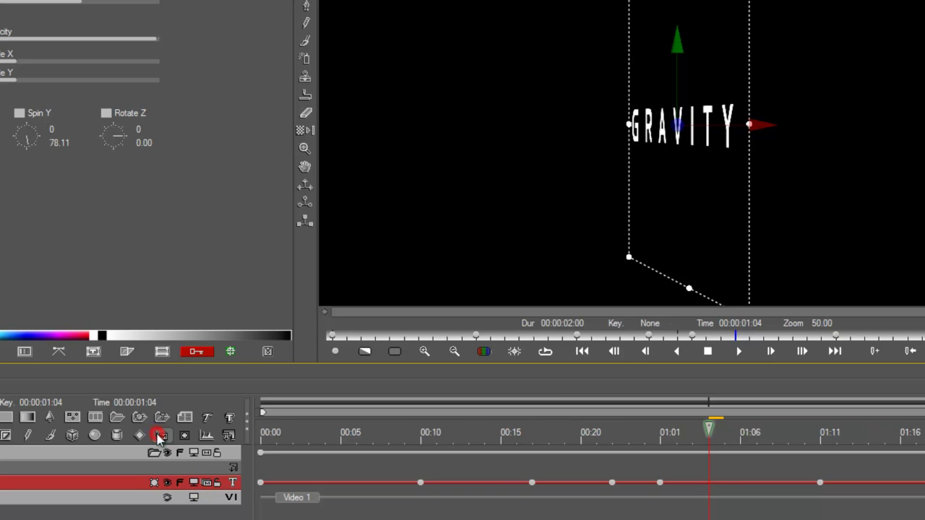
click(605, 431)
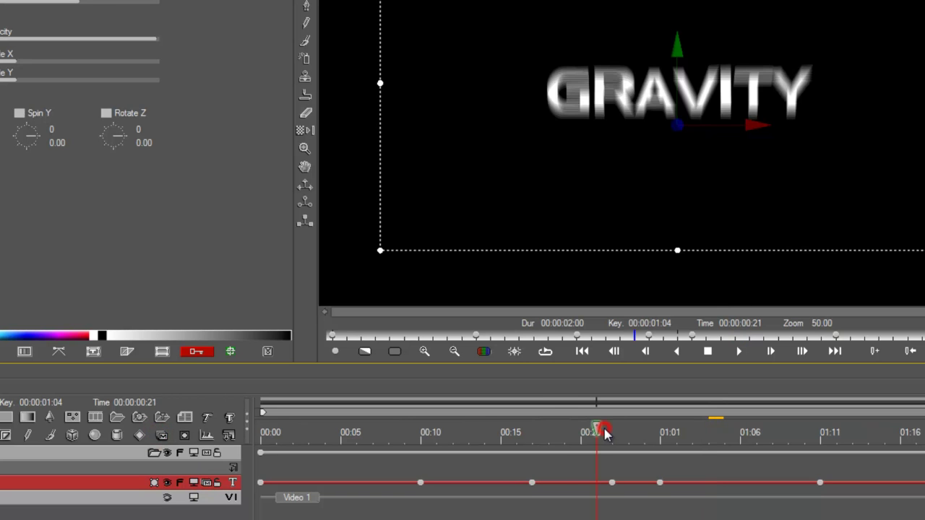
click(562, 432)
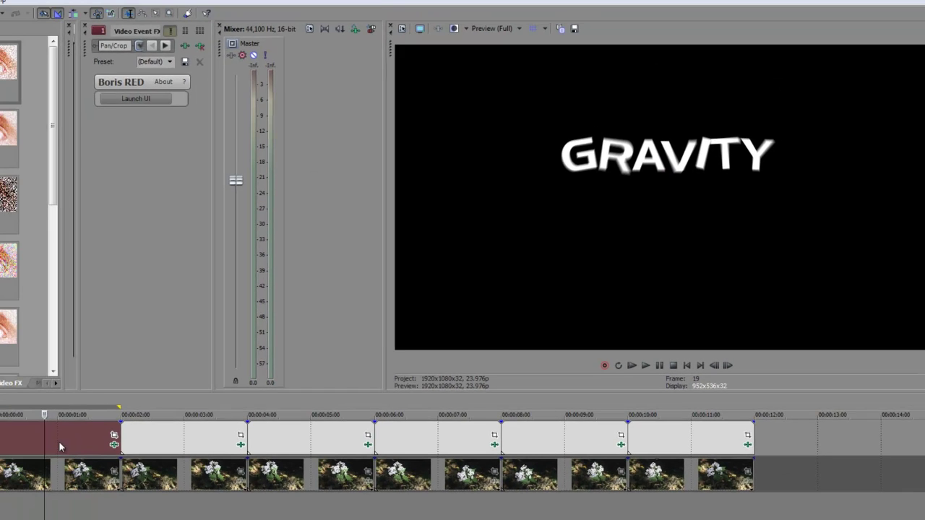
Step: Apply the GRAVITY effect, then launch Boris RED from the second title event's Event FX
click(107, 432)
click(121, 432)
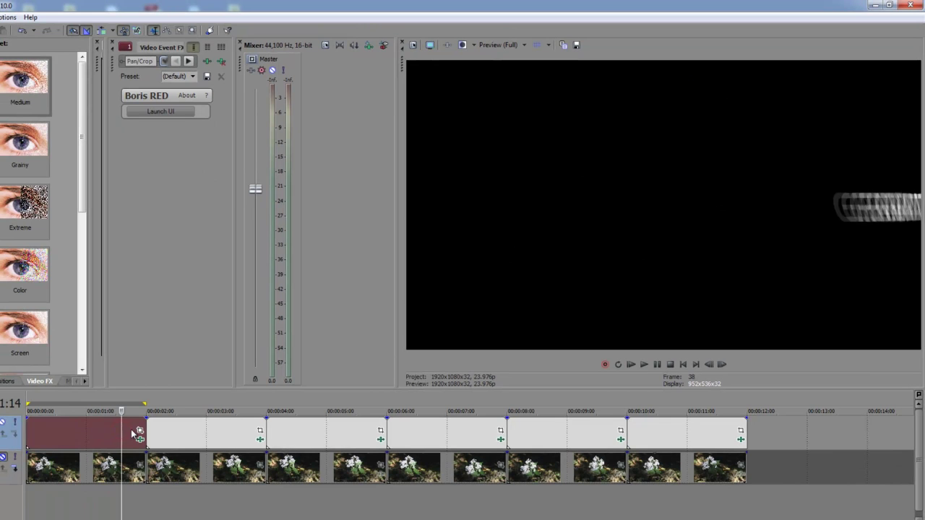
click(182, 434)
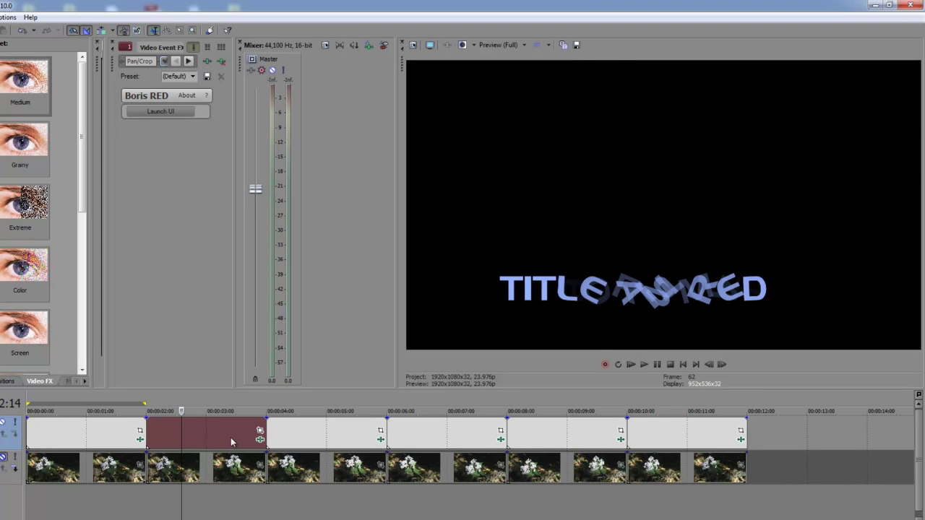
click(166, 432)
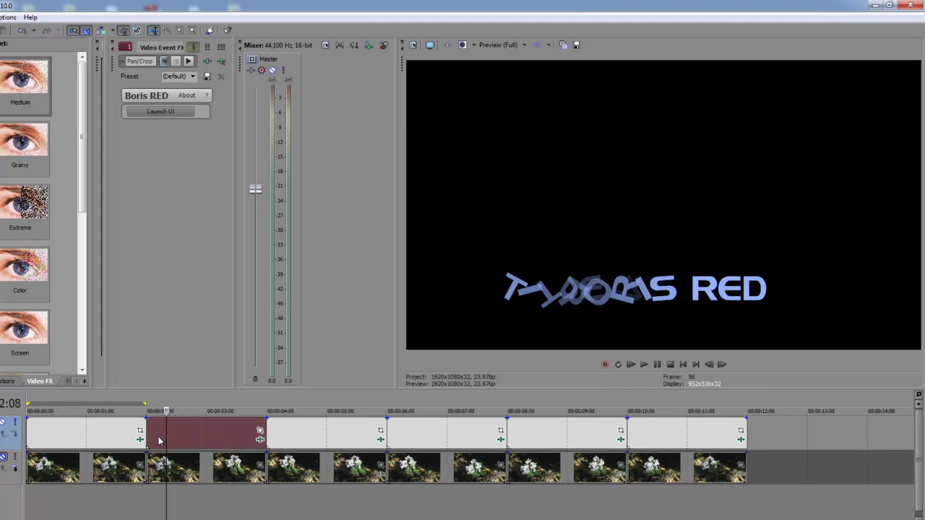
click(259, 433)
click(180, 112)
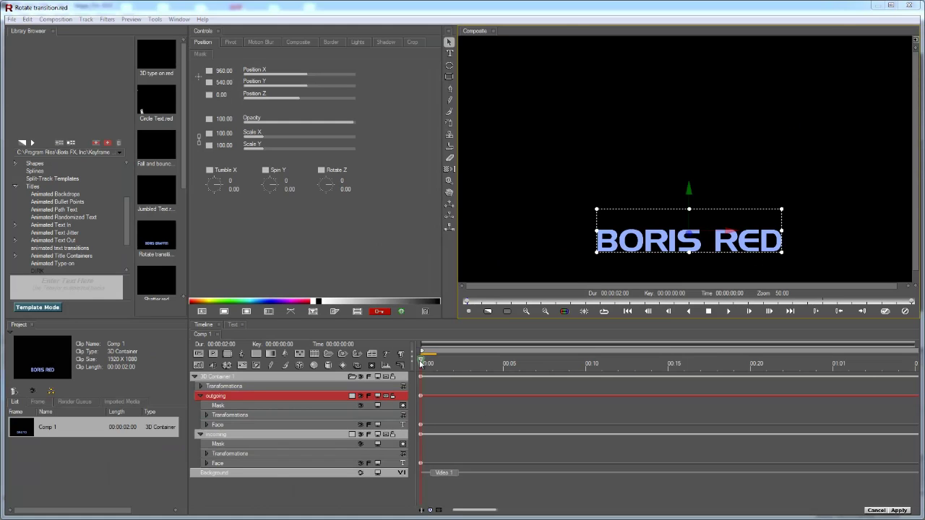
Step: Delete 3D Container 1 and its rotate-transition layers
drag(422, 363, 397, 415)
click(267, 377)
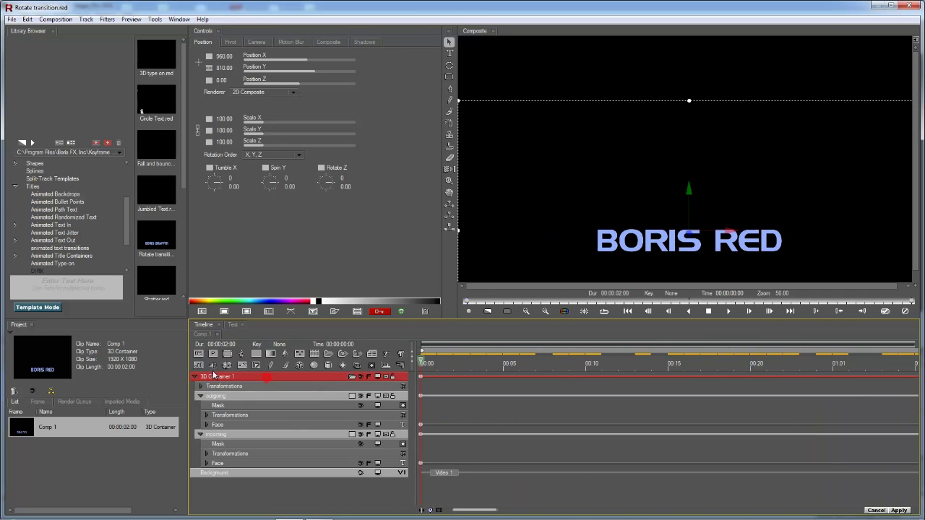
click(200, 396)
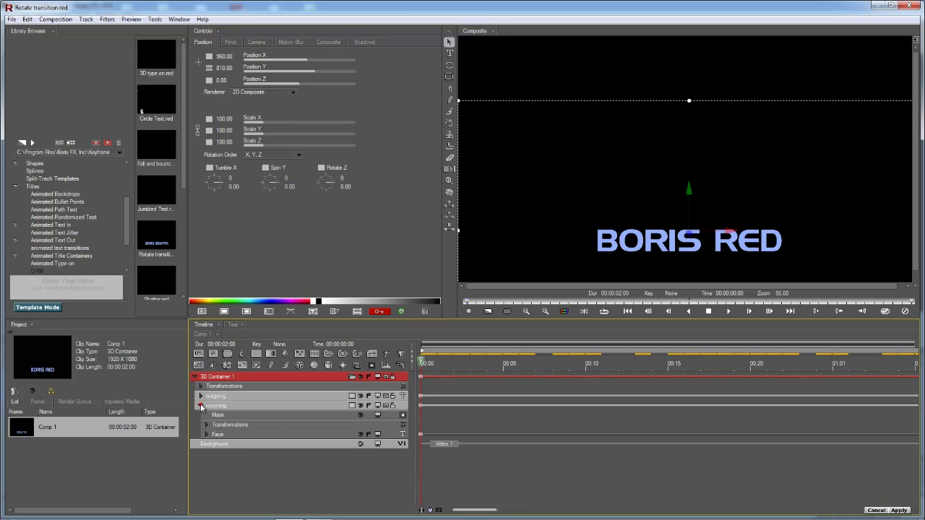
click(200, 405)
key(Delete)
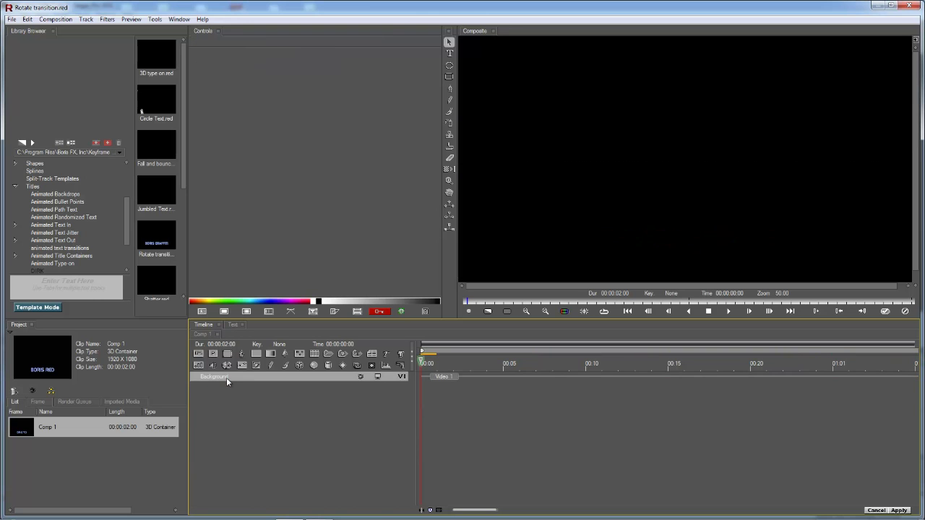
Step: Add a new text layer, type the actor's name and update the composite
click(387, 353)
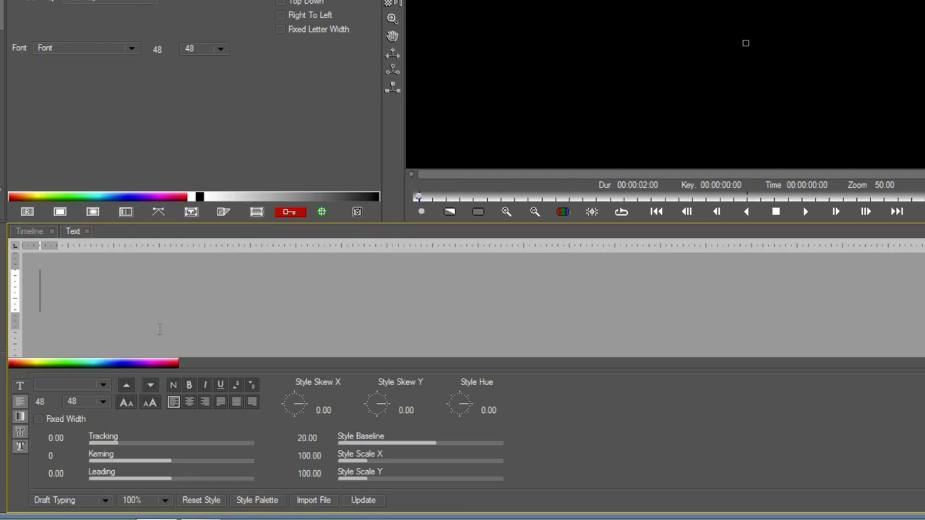
click(141, 286)
text(Ja)
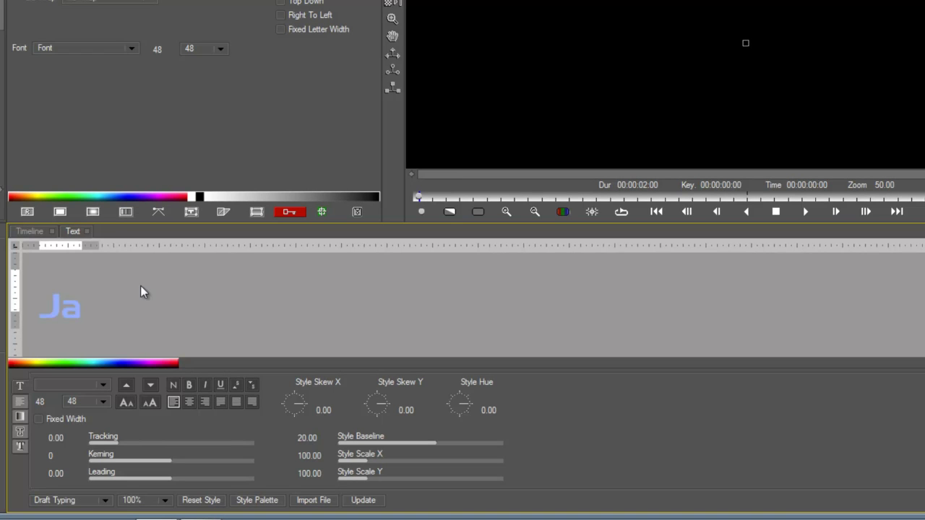
text(mes Stewart)
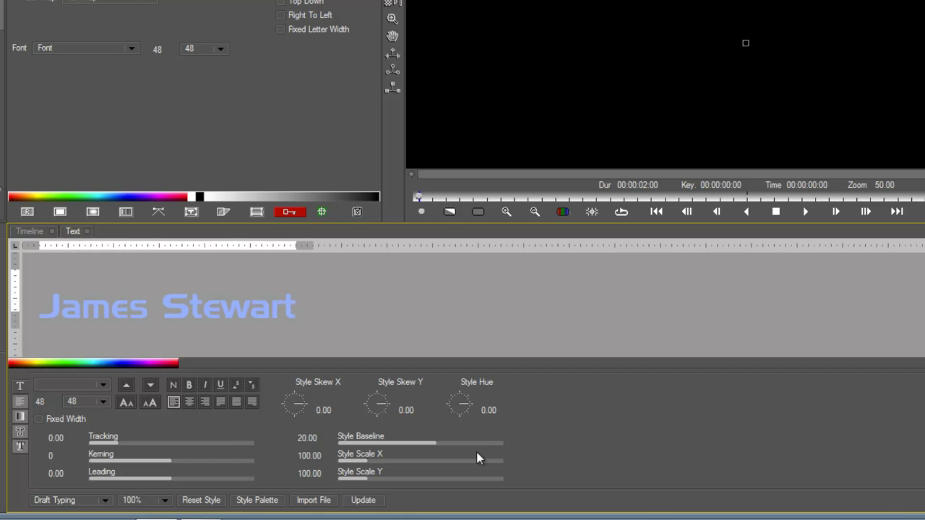
click(357, 500)
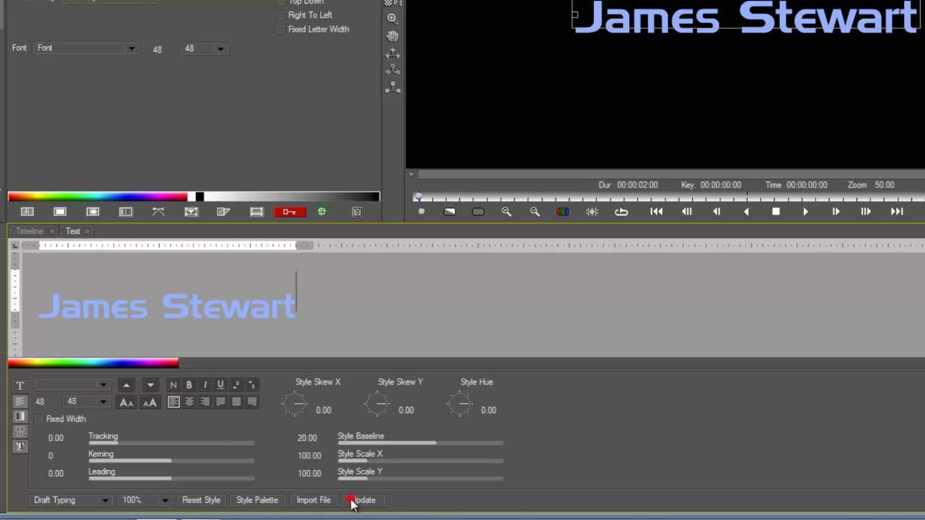
click(24, 231)
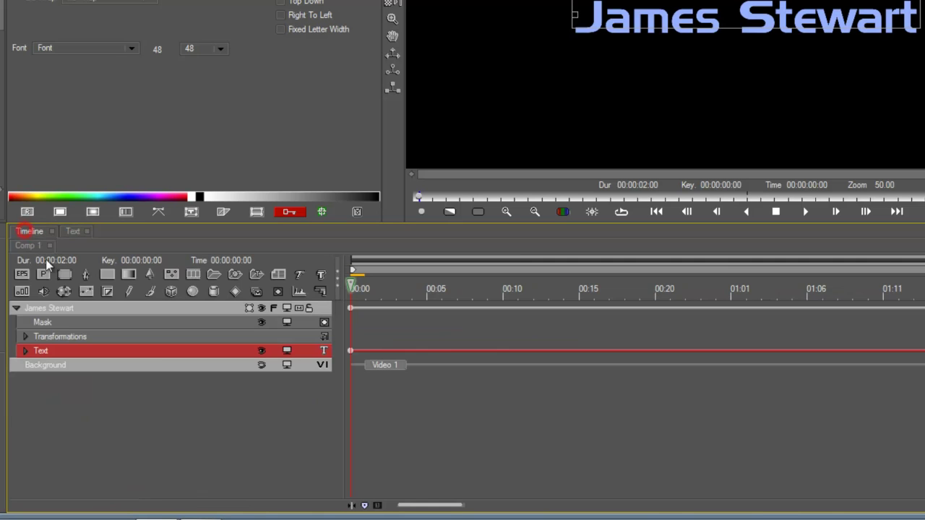
click(76, 308)
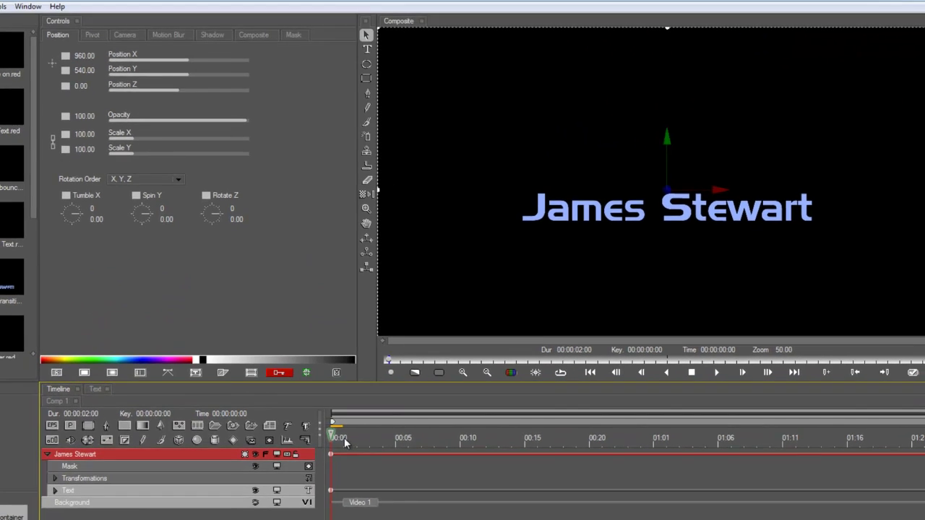
Step: Key Text Type On from 0 to 100 with linear interpolation on the name layer
key(space)
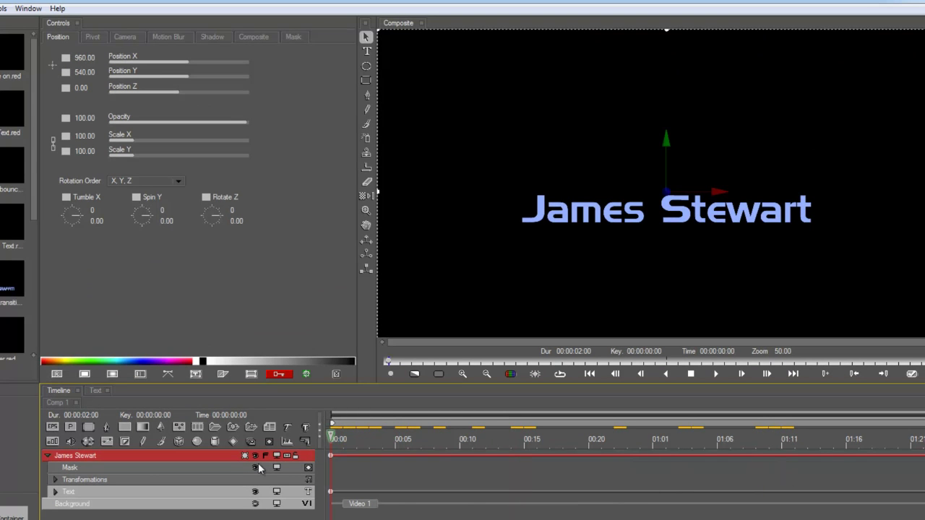
click(69, 491)
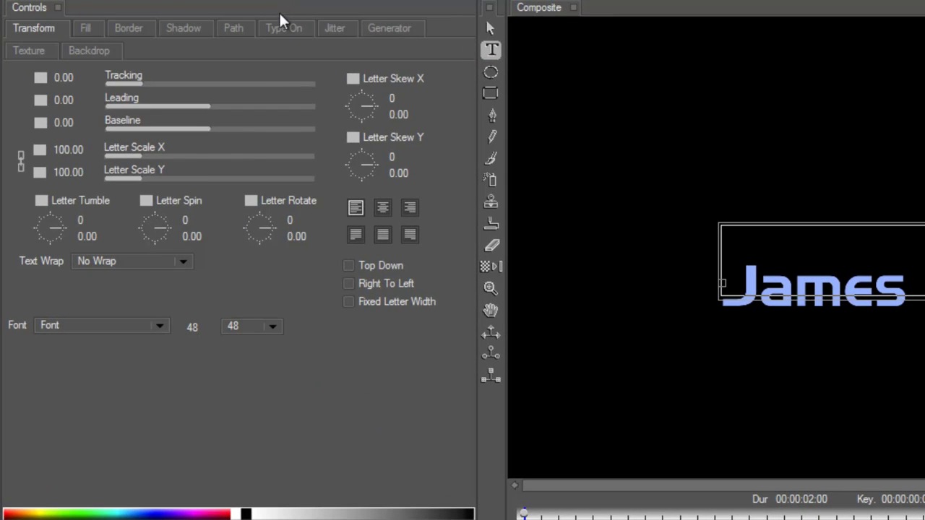
click(281, 22)
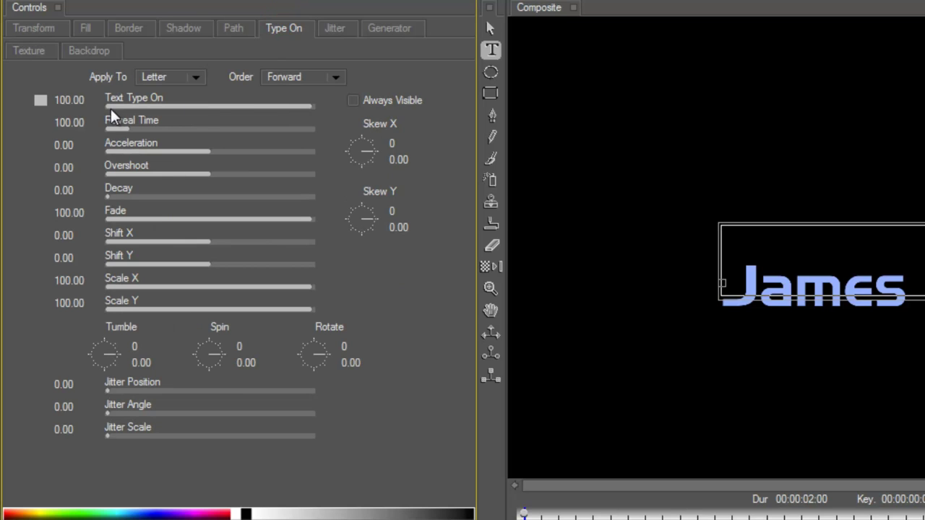
drag(306, 105, 250, 108)
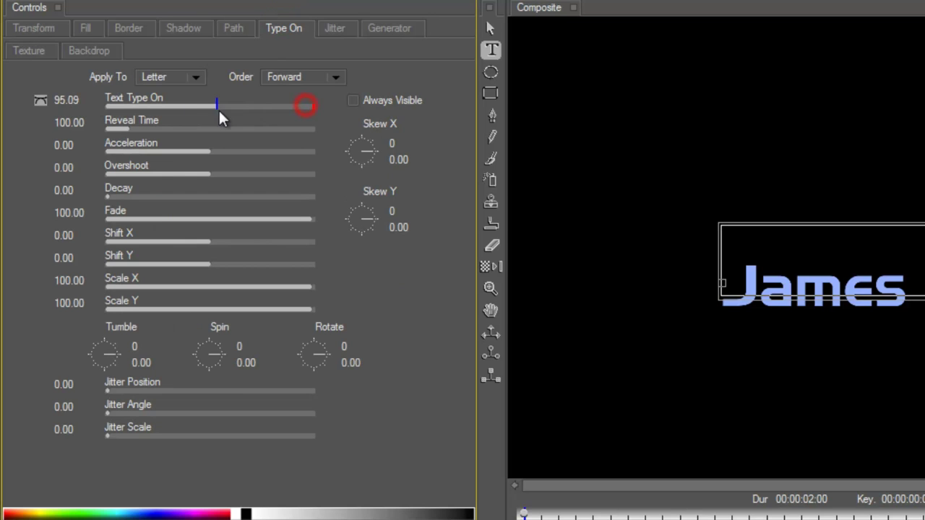
drag(134, 112, 93, 116)
click(41, 99)
click(72, 166)
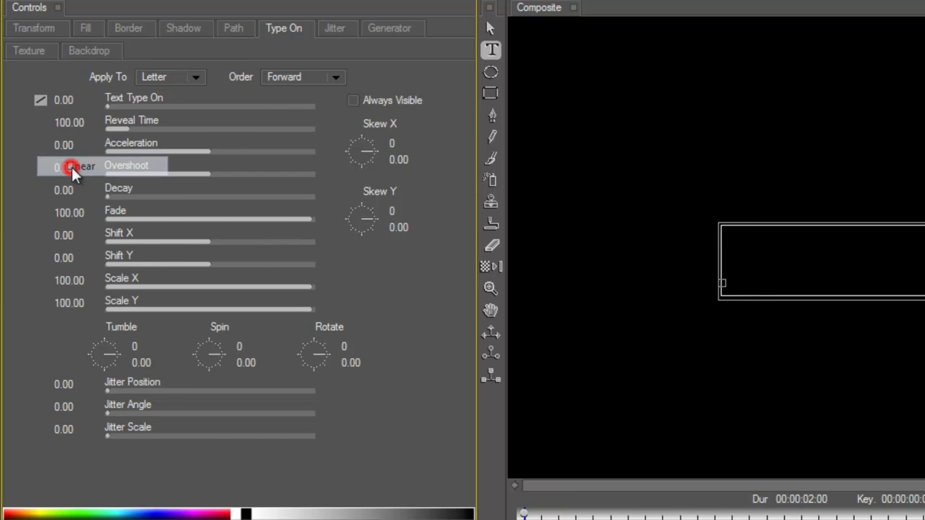
drag(115, 107, 324, 112)
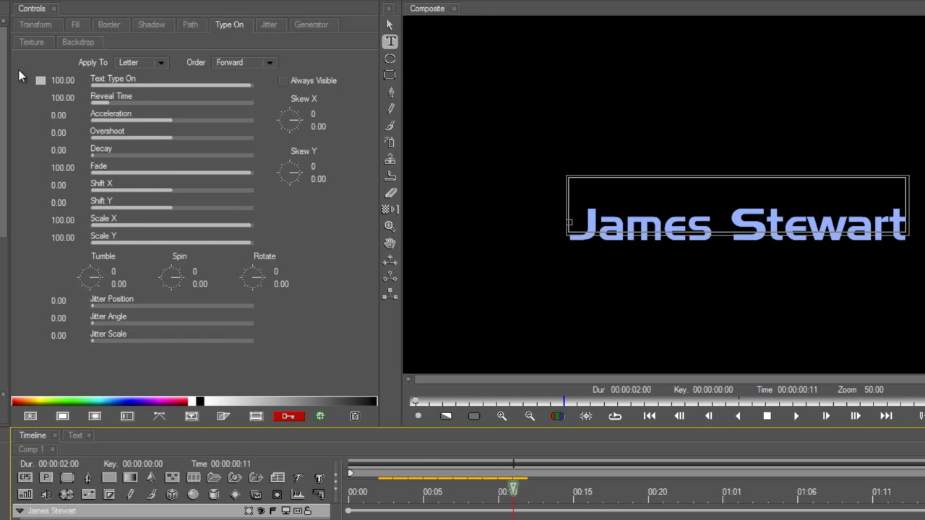
Step: Set the Type On keyframes to Hold interpolation and hide the name again at 01:06
click(40, 81)
click(91, 135)
key(space)
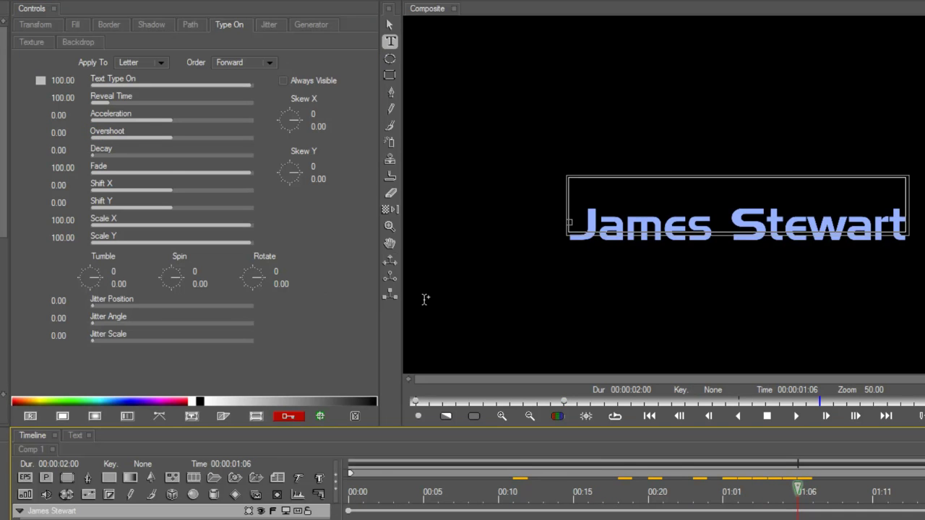
drag(218, 84, 76, 92)
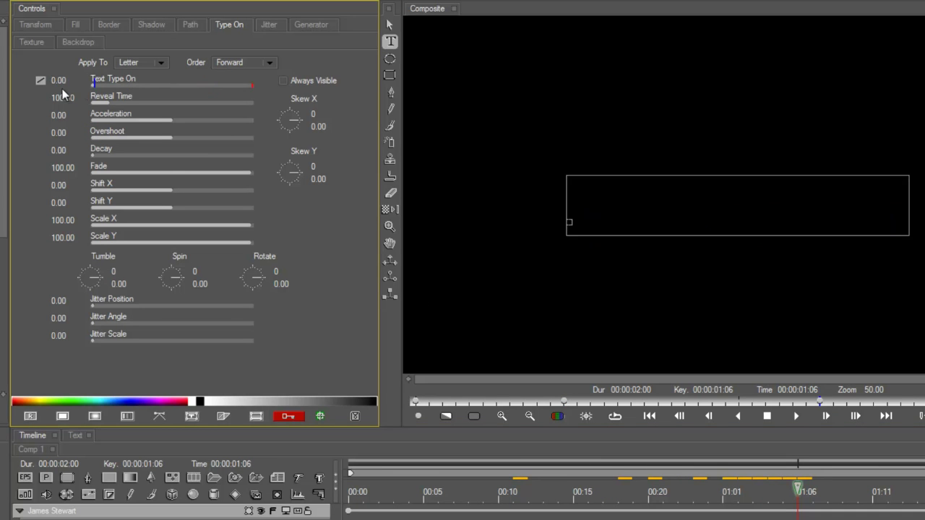
drag(773, 493, 509, 493)
key(space)
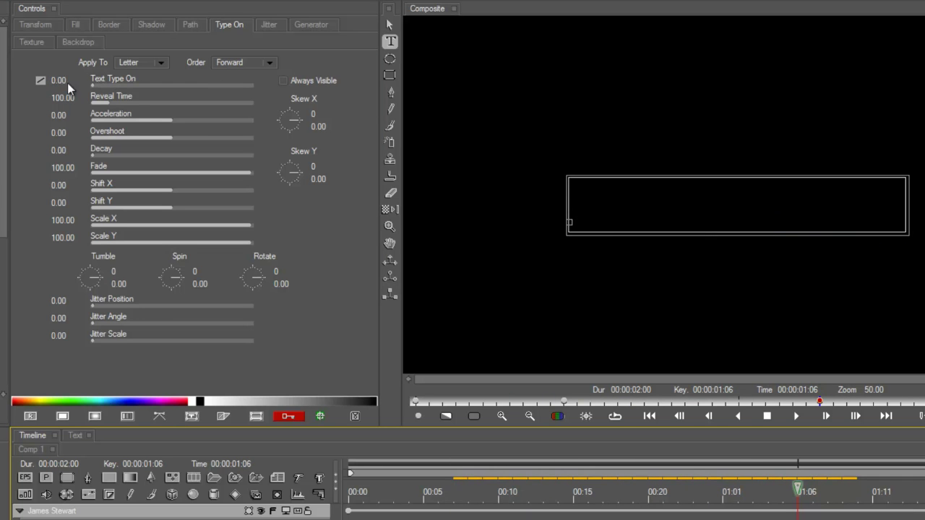
click(47, 81)
click(82, 115)
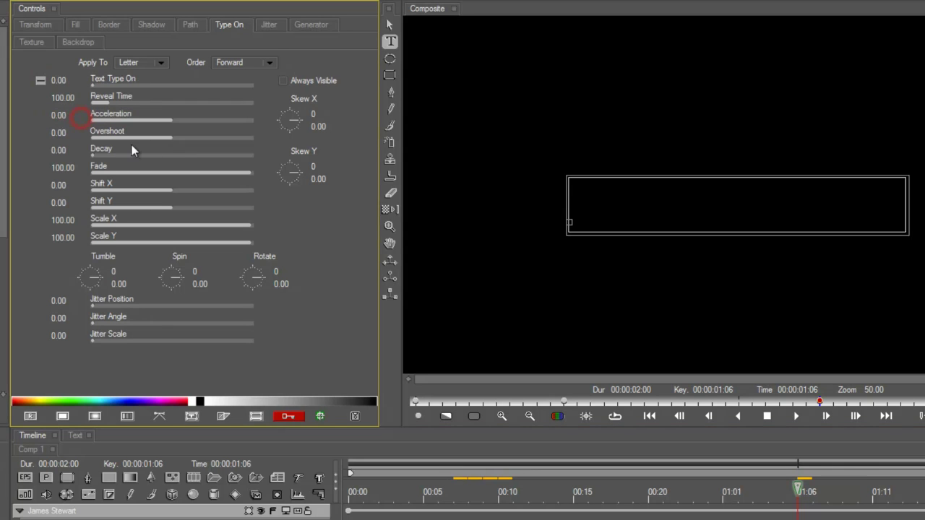
Step: Set letter Fade to 0, lengthen Reveal Time and set Rotate to 1
drag(766, 493, 694, 495)
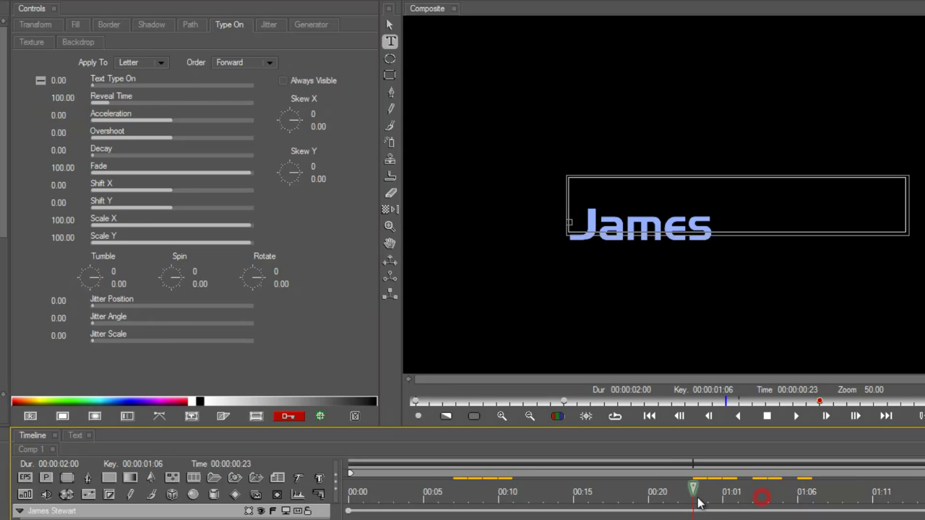
drag(112, 173, 81, 169)
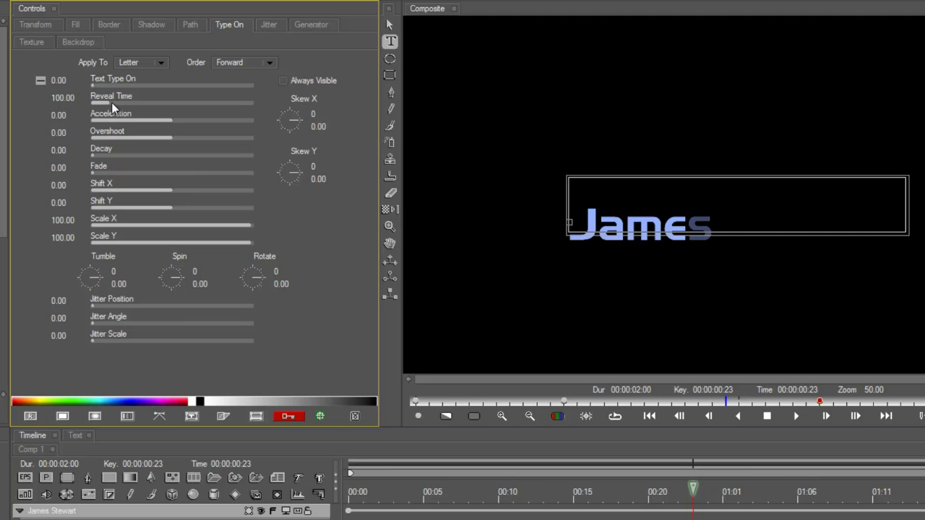
mouse_move(112, 104)
mouse_down()
mouse_move(129, 100)
mouse_move(121, 104)
mouse_up()
drag(275, 273, 300, 307)
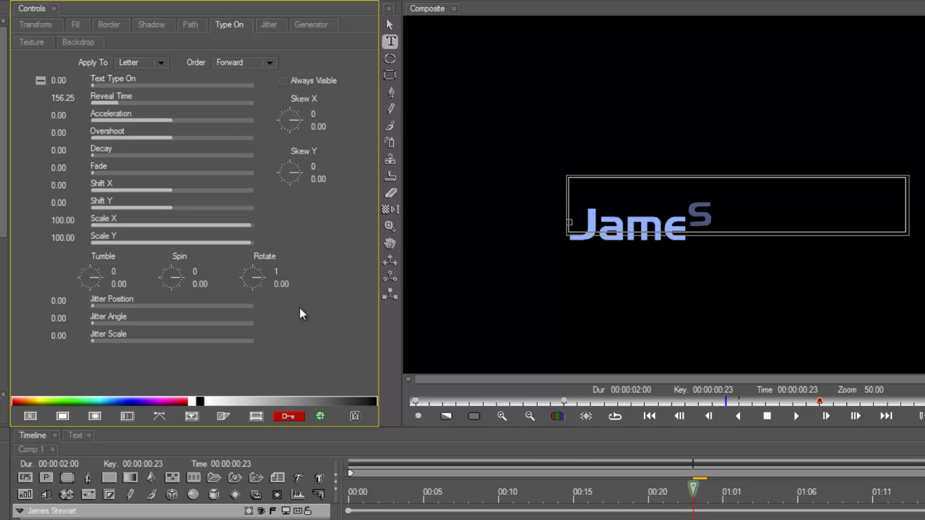
drag(695, 500, 484, 505)
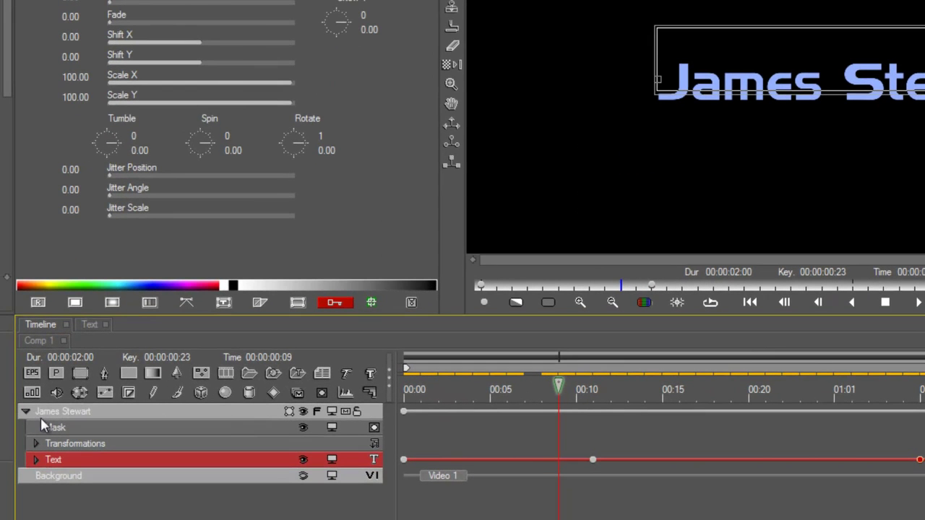
Step: Duplicate the whole name credit group with Ctrl+D
click(46, 413)
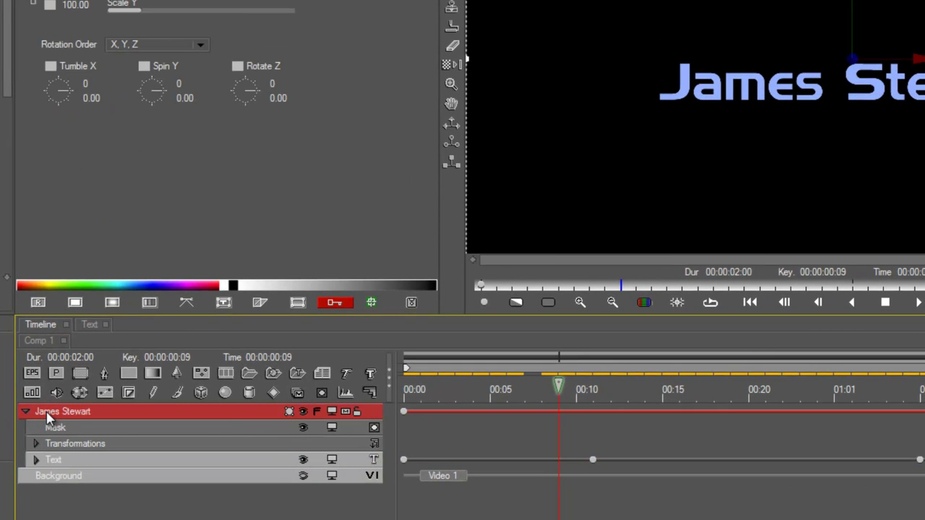
key(ctrl+d)
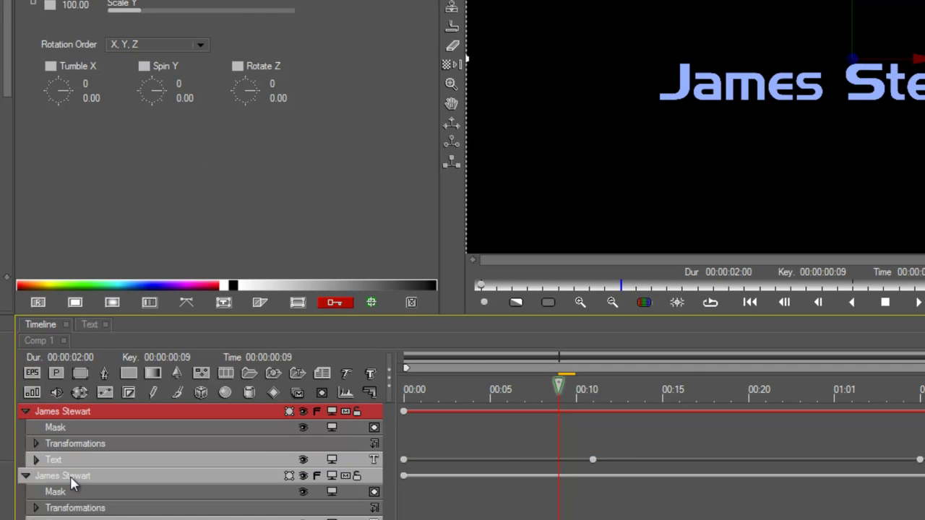
click(71, 478)
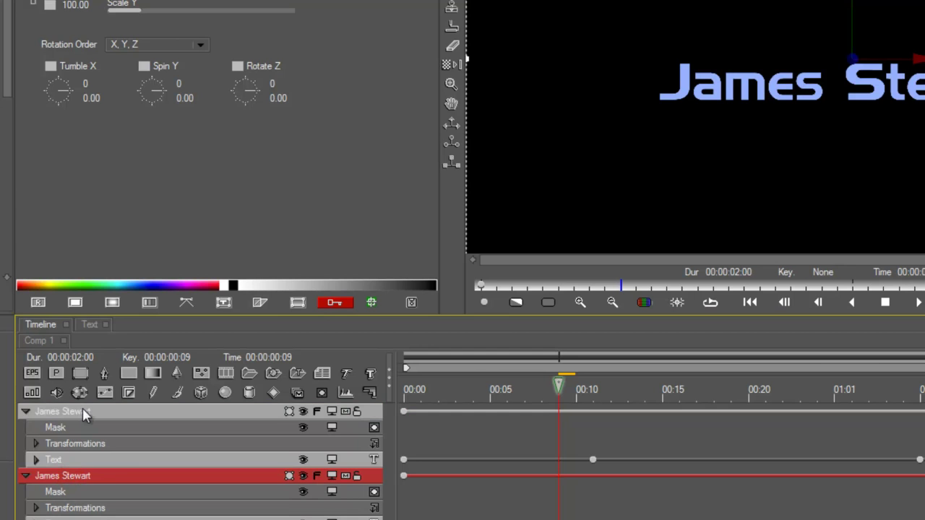
Step: Replace the duplicated credit's text with a second actor's name and preview both credits
double_click(83, 413)
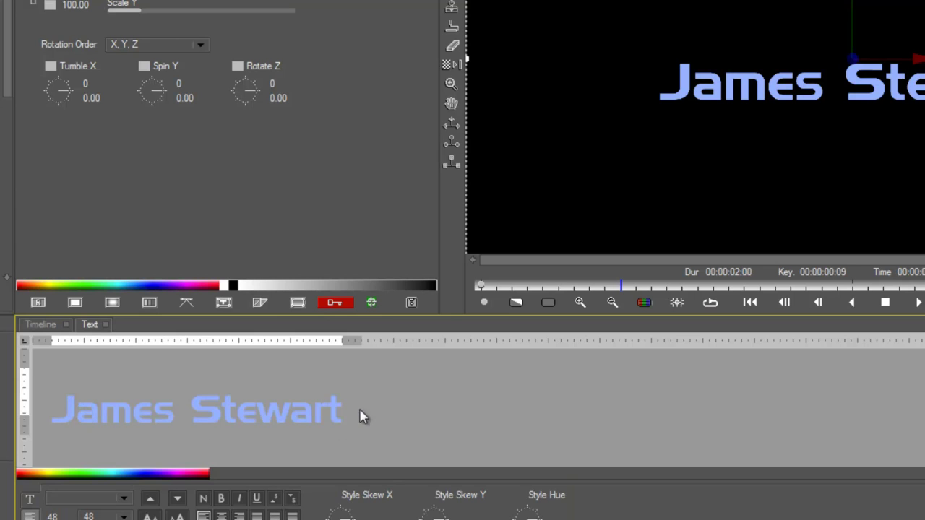
drag(362, 415, 41, 398)
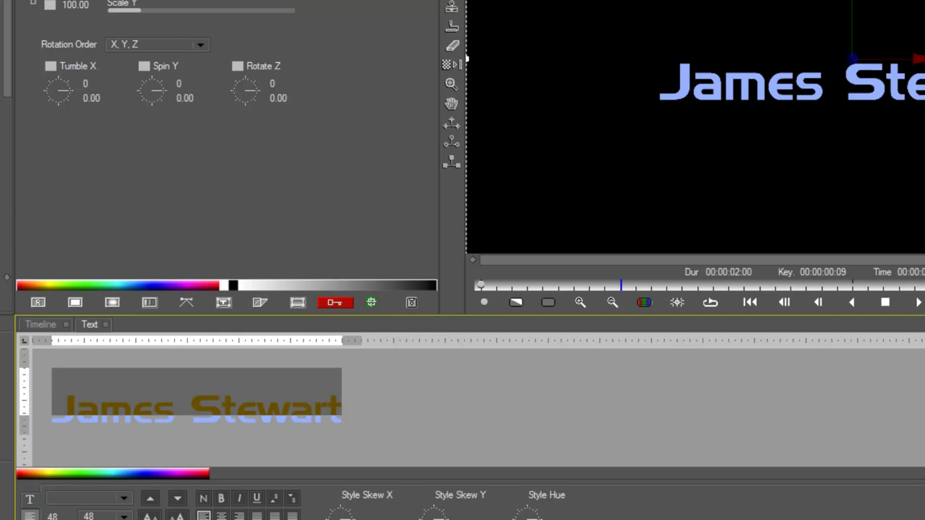
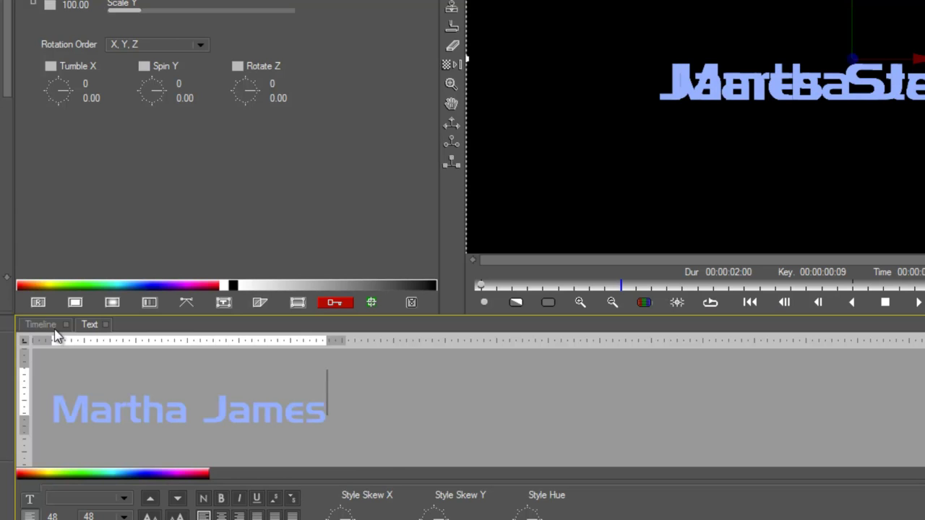
click(43, 324)
click(124, 409)
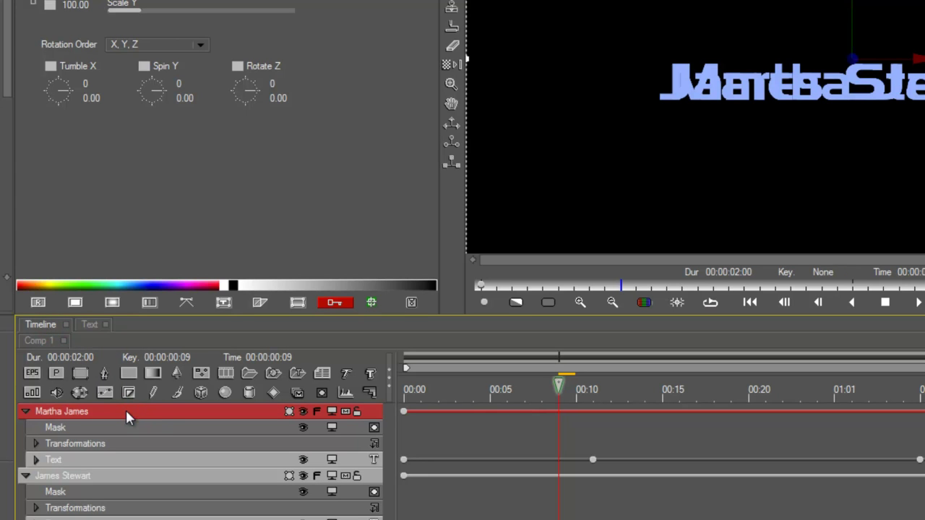
drag(547, 393, 380, 404)
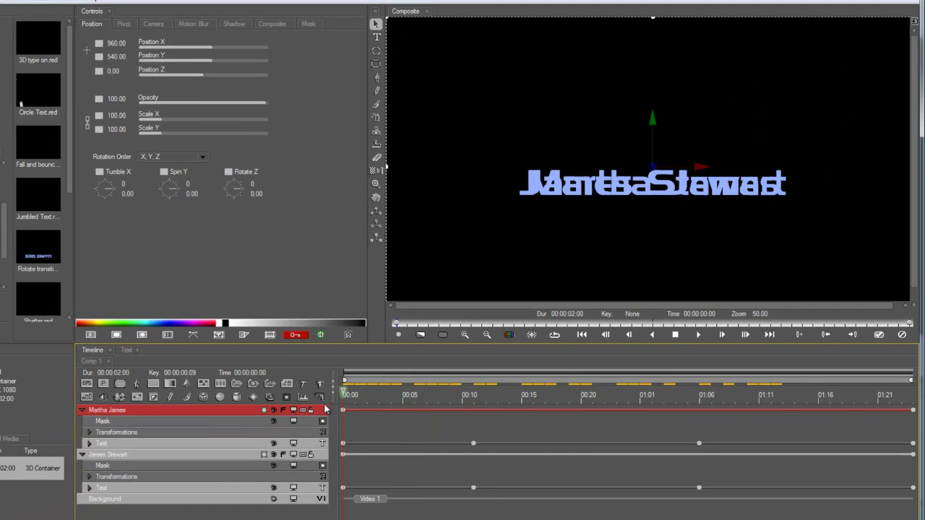
Step: Key the second credit's Text Type On from 0, held through frame 11, up to 100
click(116, 409)
click(121, 441)
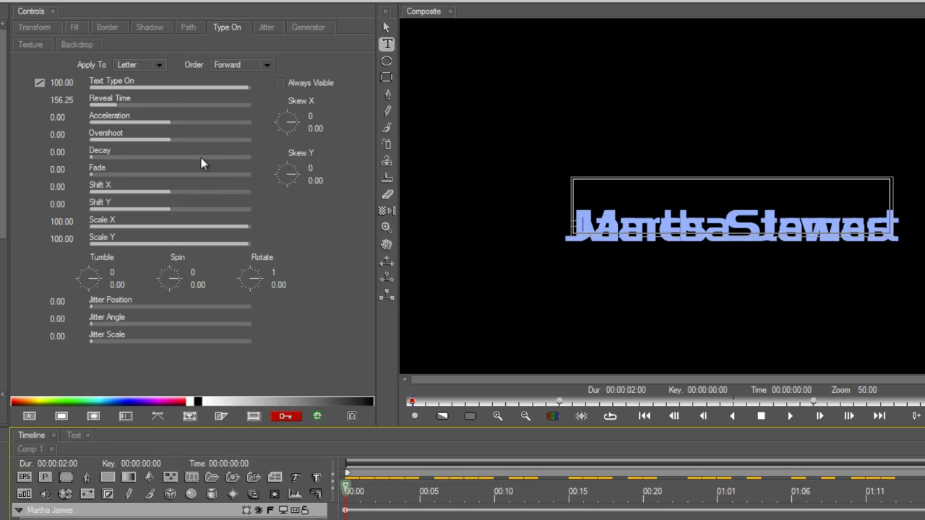
drag(167, 85, 26, 80)
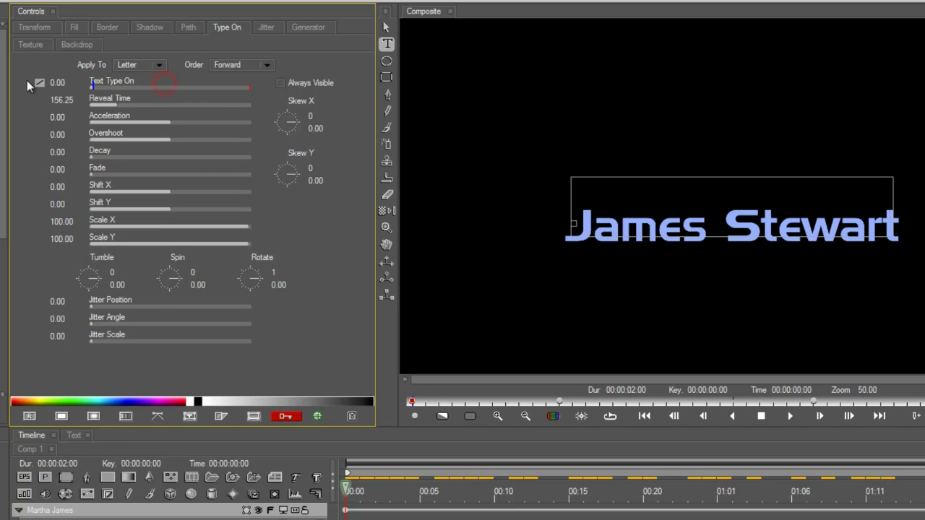
click(508, 490)
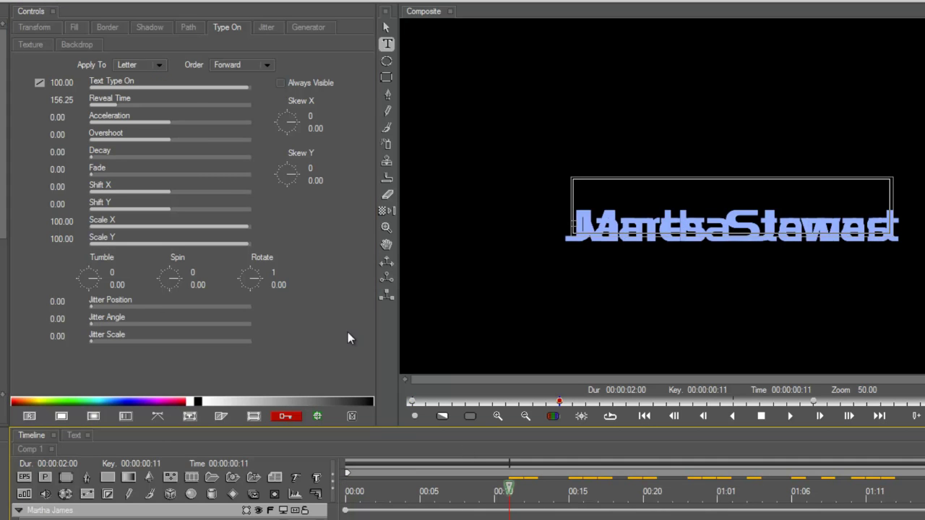
drag(221, 86, 29, 82)
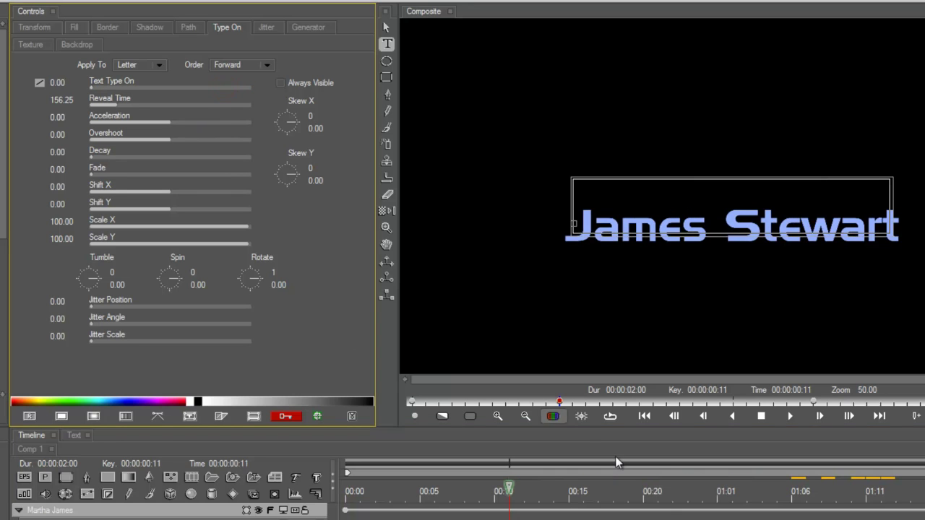
click(792, 490)
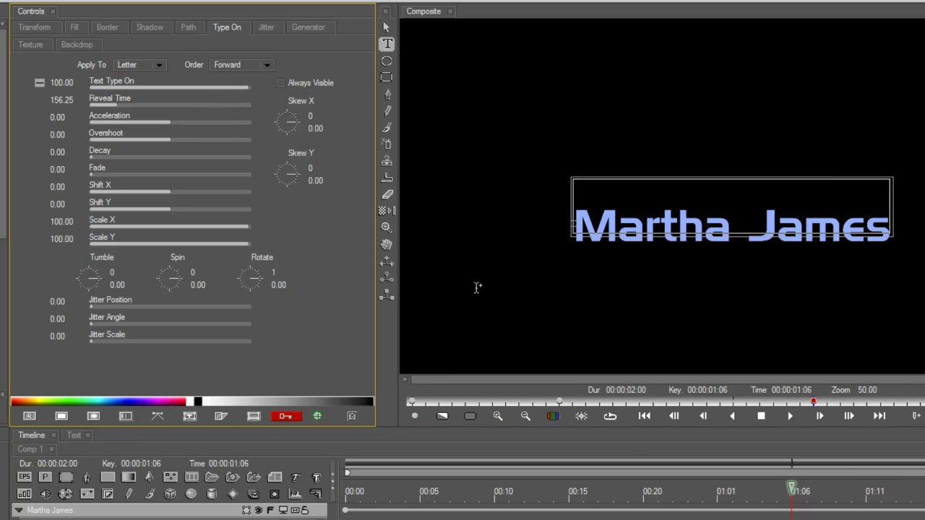
drag(809, 510, 509, 509)
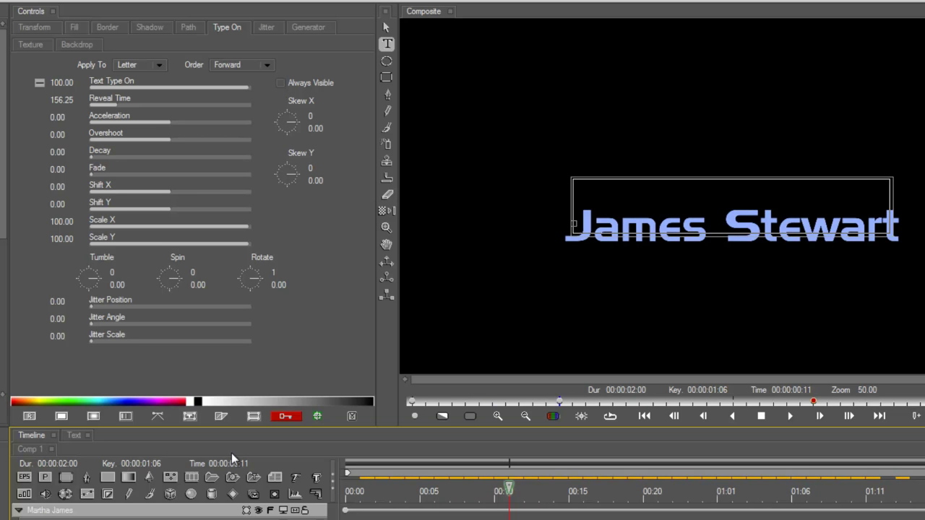
Step: Set the type-on Order to Reverse and preview the reversed reveal
click(235, 66)
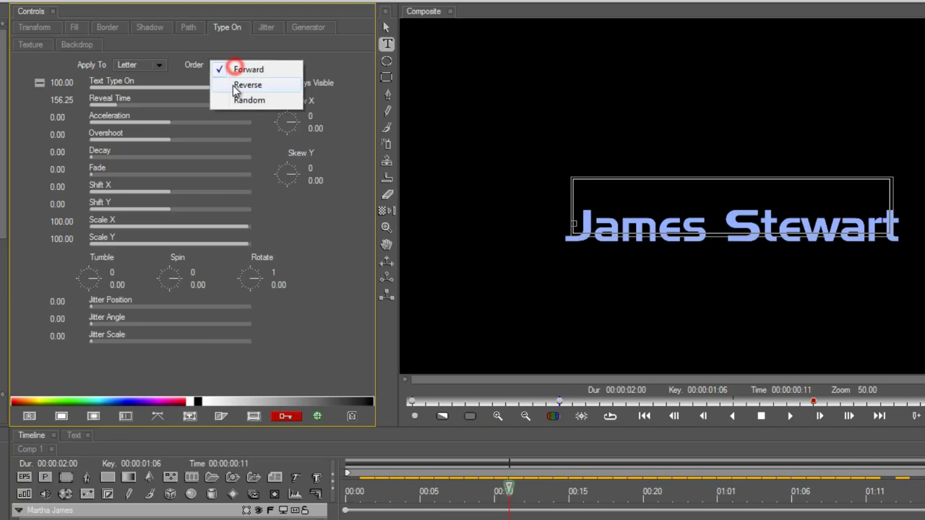
click(239, 84)
drag(328, 474, 548, 488)
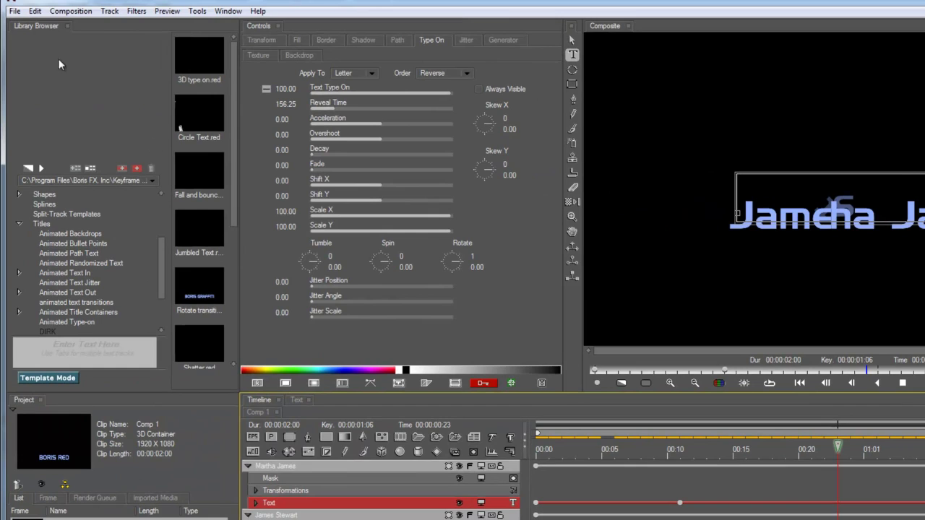
Step: Cancel saving a project copy to the library, then preview the Rotate transition template
click(15, 11)
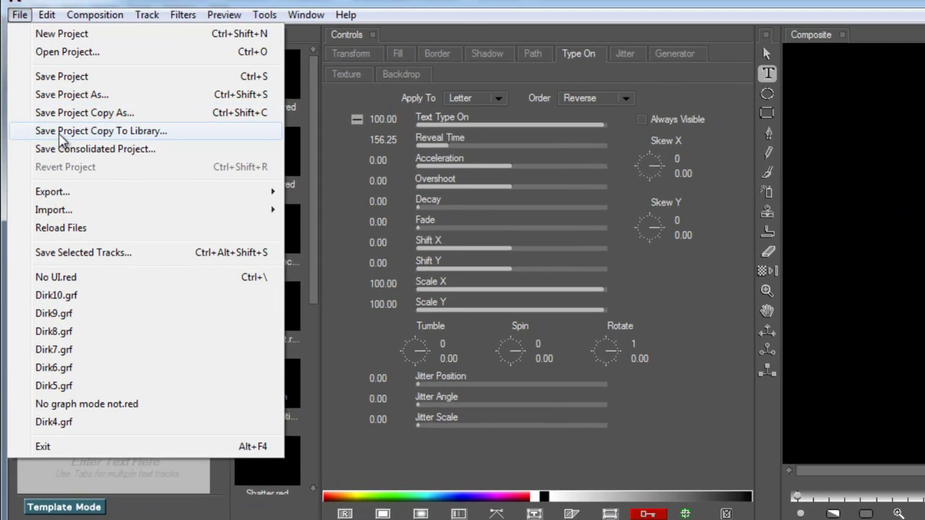
click(57, 133)
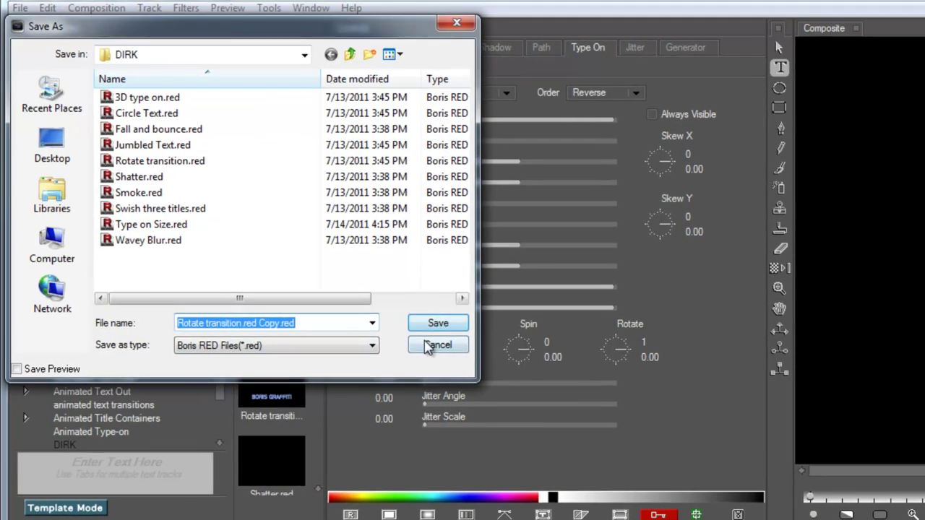
click(430, 347)
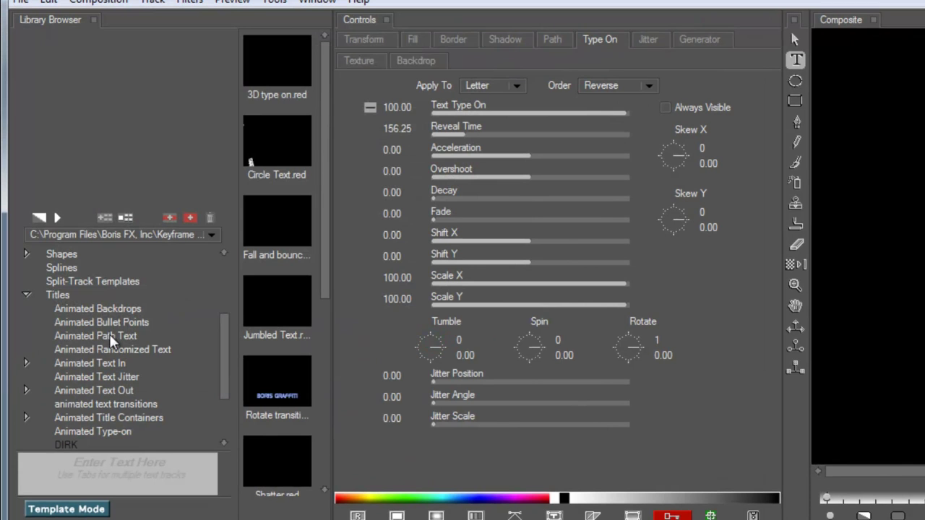
click(324, 283)
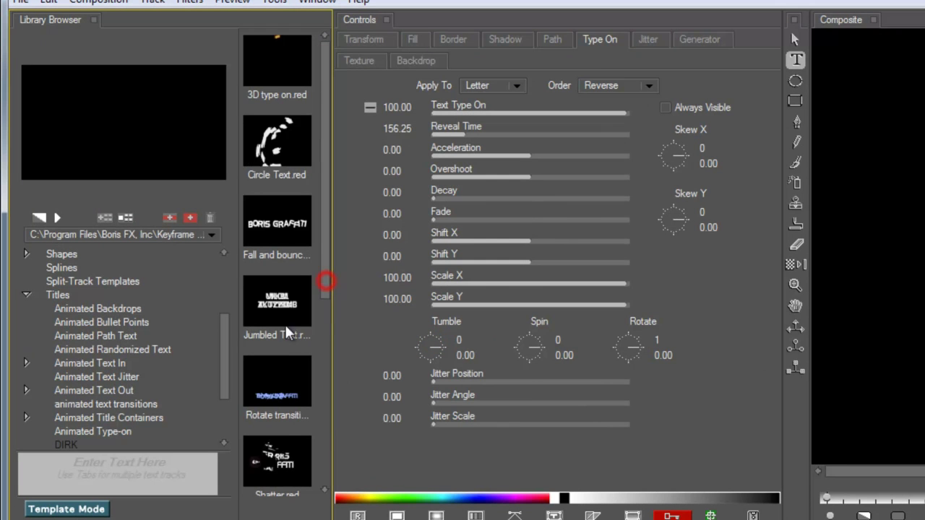
click(278, 371)
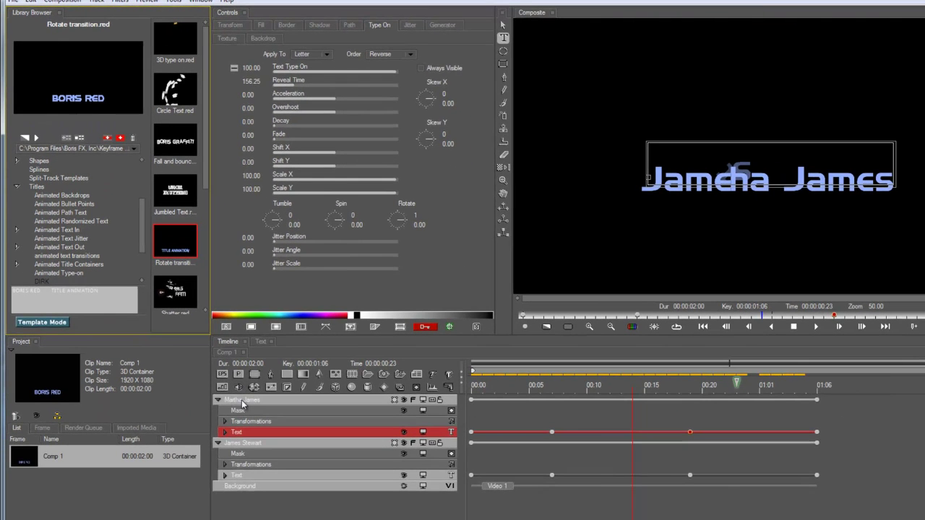
click(235, 400)
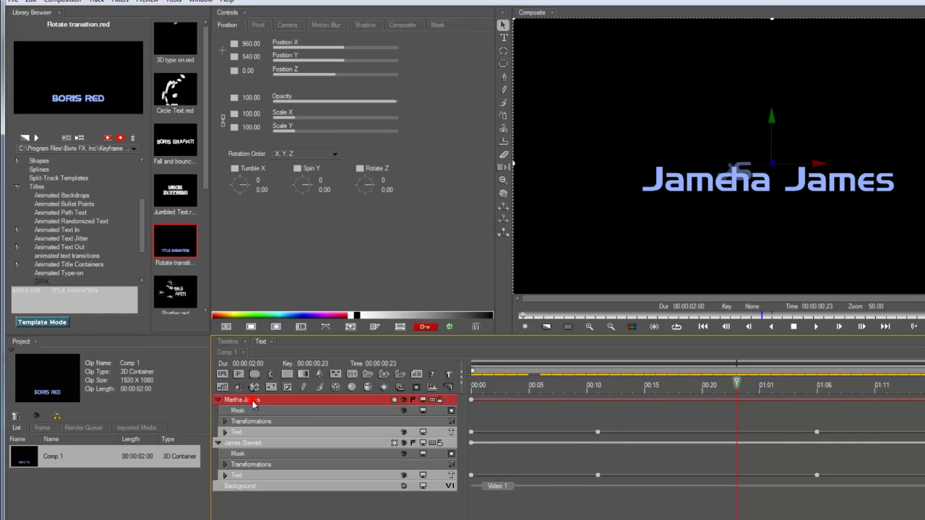
double_click(252, 403)
drag(423, 394, 177, 392)
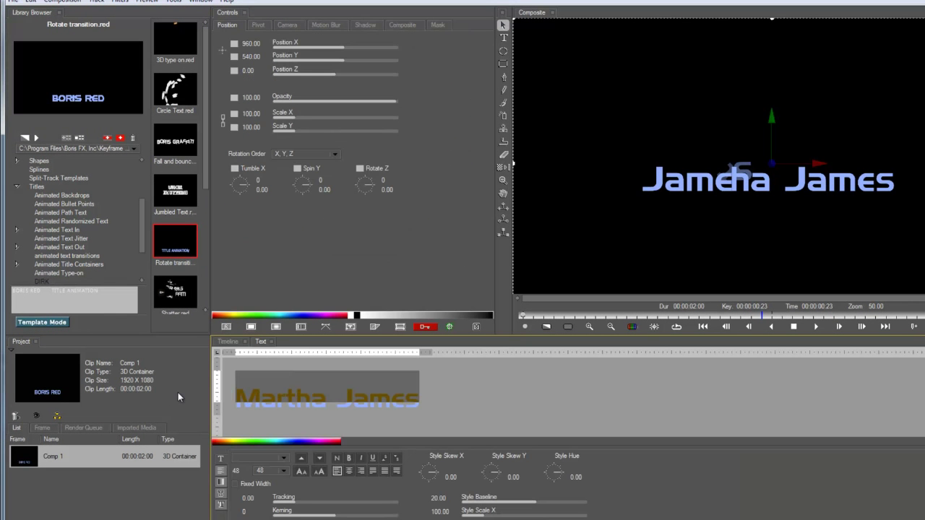
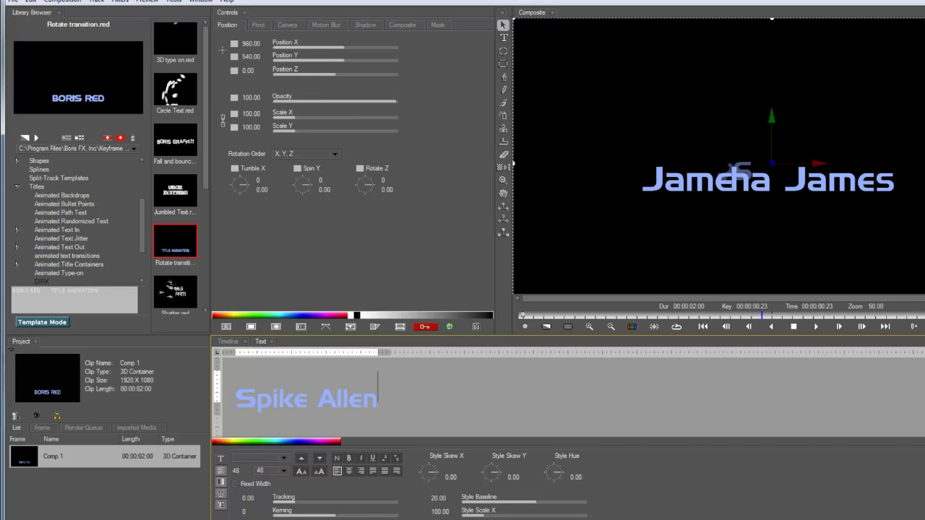
click(228, 342)
key(space)
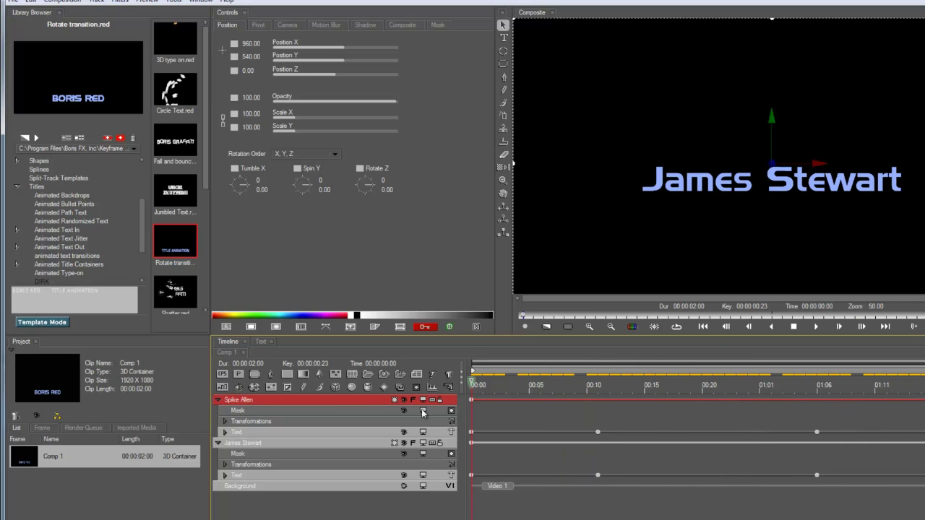
click(218, 401)
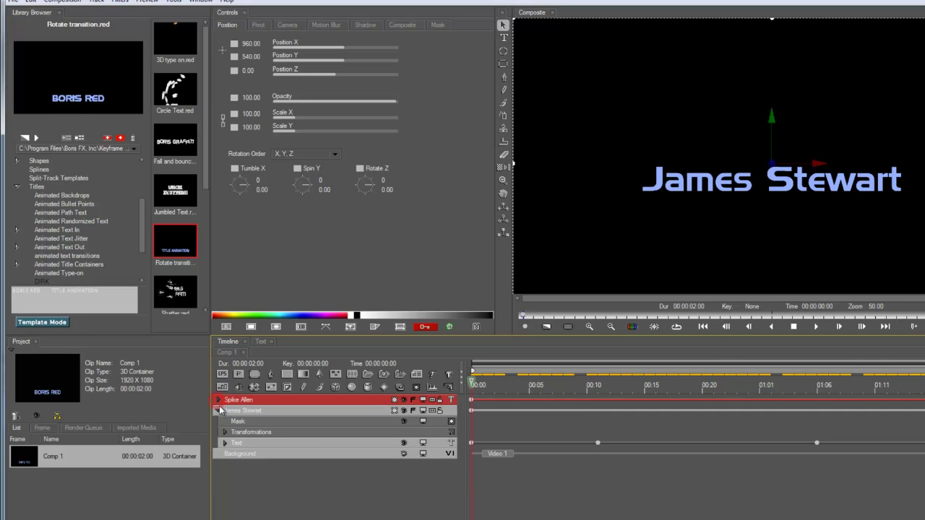
click(218, 410)
shift+click(233, 410)
key(ctrl+d)
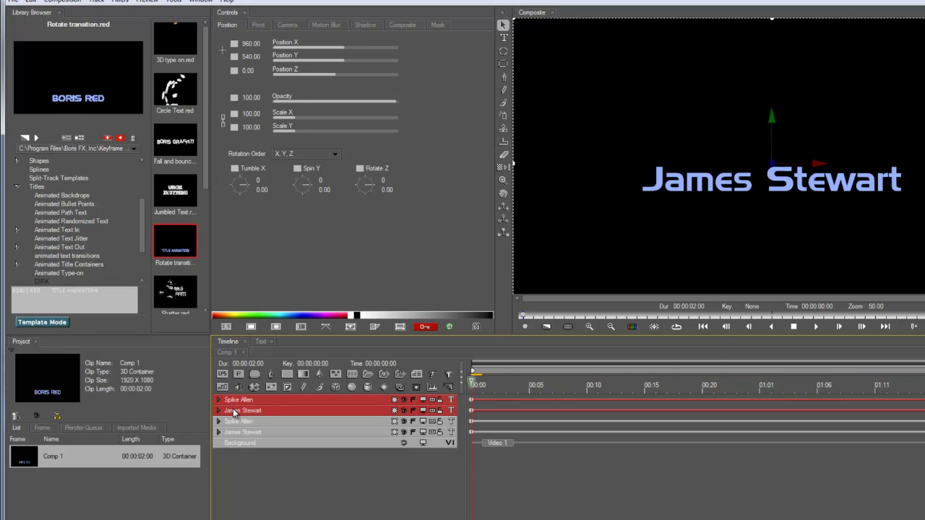
double_click(246, 401)
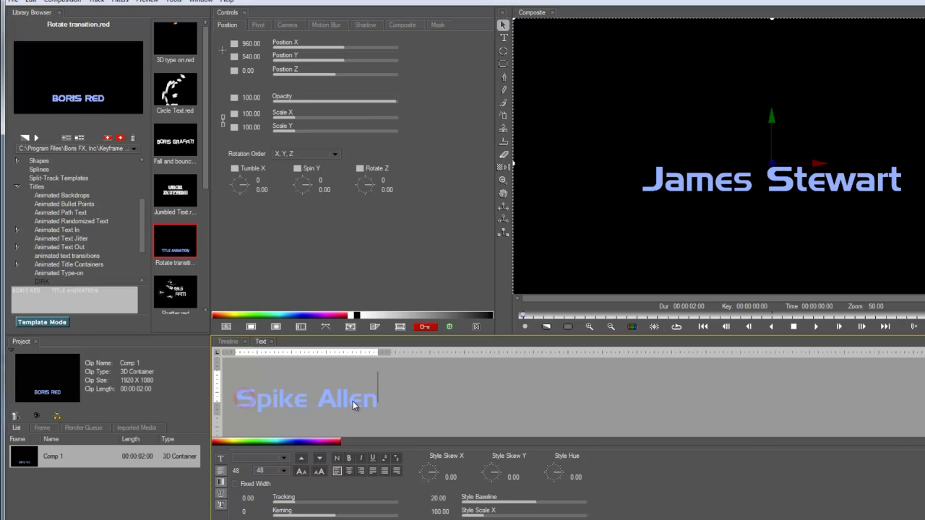
key(ctrl+a)
text(123465)
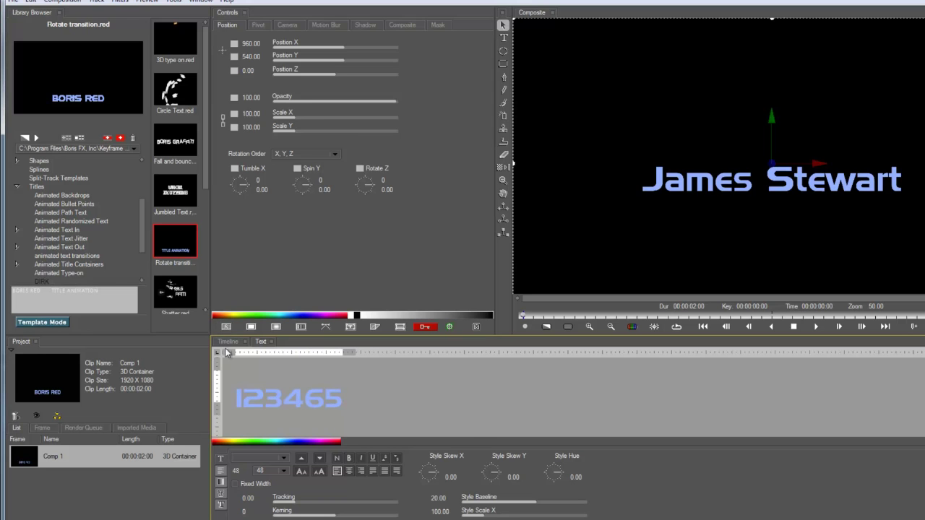
click(227, 341)
drag(479, 383, 736, 384)
drag(537, 388, 468, 429)
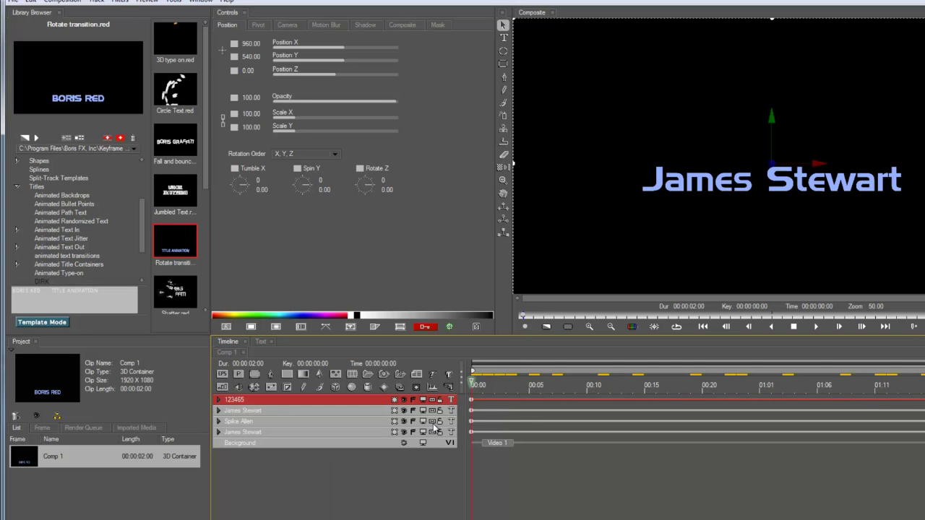
click(883, 314)
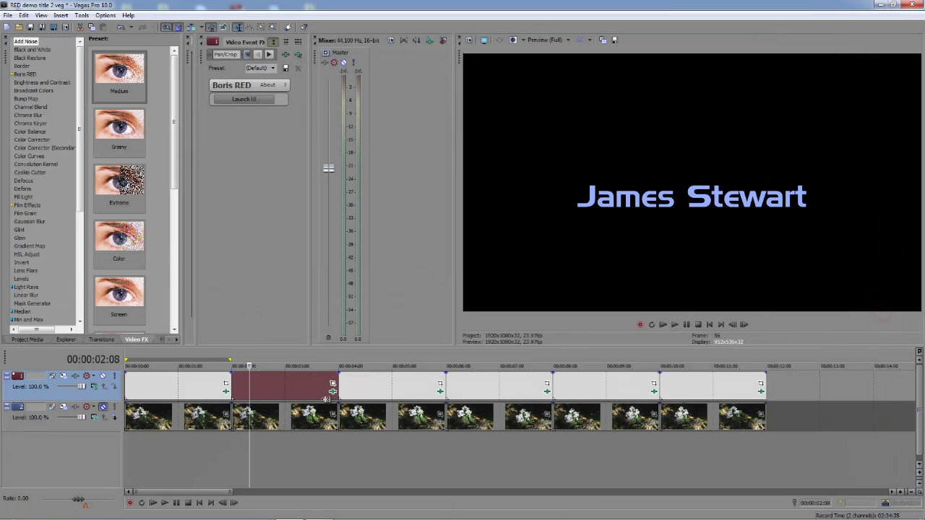
Step: Preview the third title event in Vegas, then launch its Jumbled Text.red in Boris RED
click(377, 390)
click(389, 391)
click(426, 390)
click(365, 390)
click(398, 390)
click(419, 391)
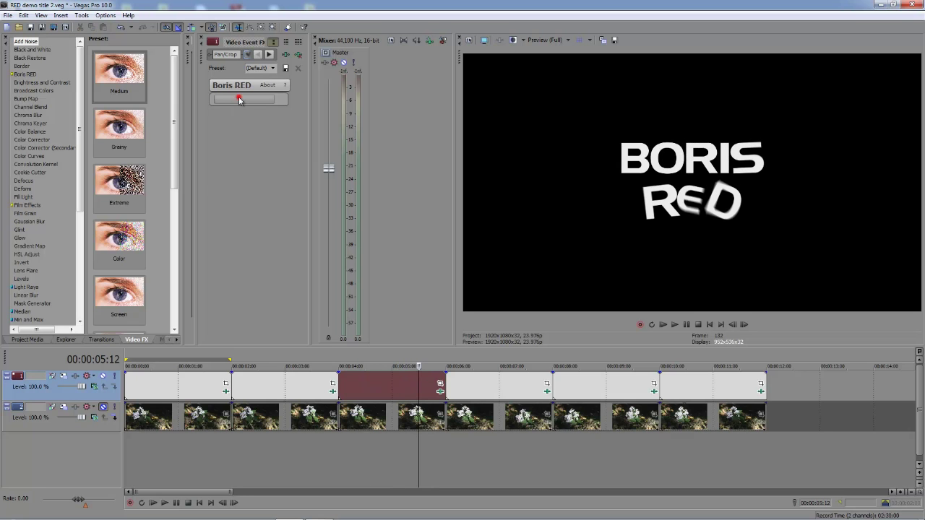
click(242, 99)
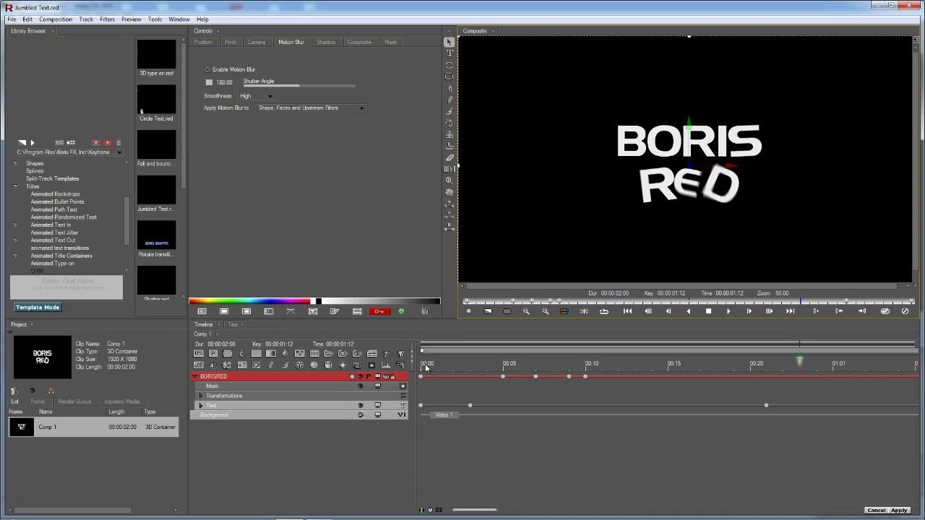
drag(426, 368, 585, 364)
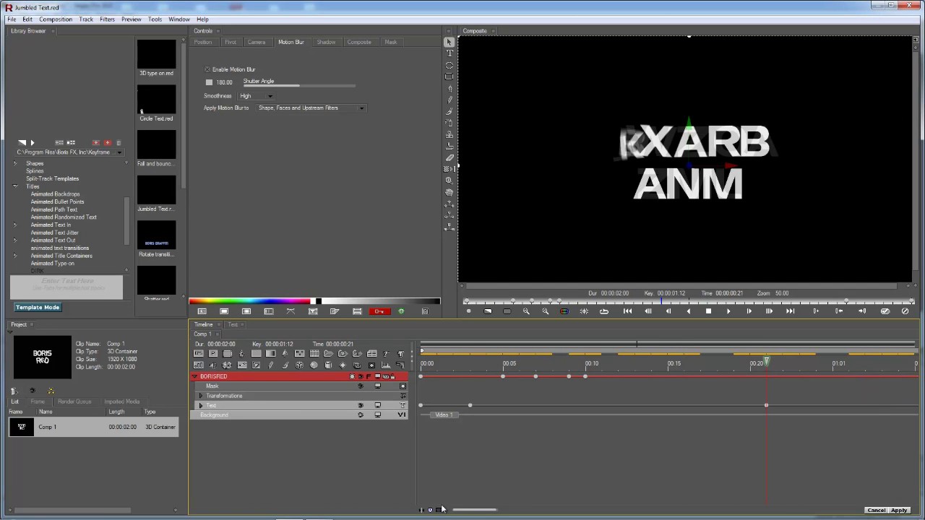
Step: Delete the BORISRED track and add a two-line text track reading ACCESS / GRANTED
click(423, 510)
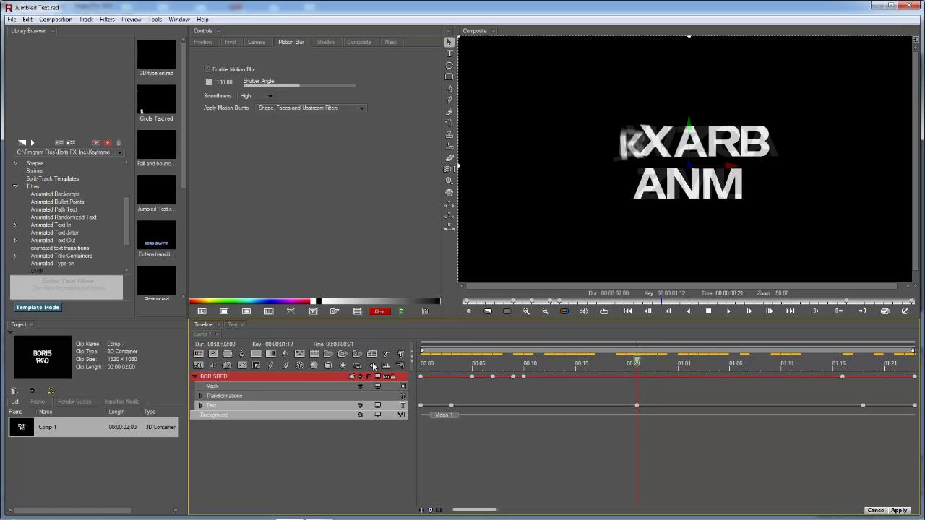
click(258, 365)
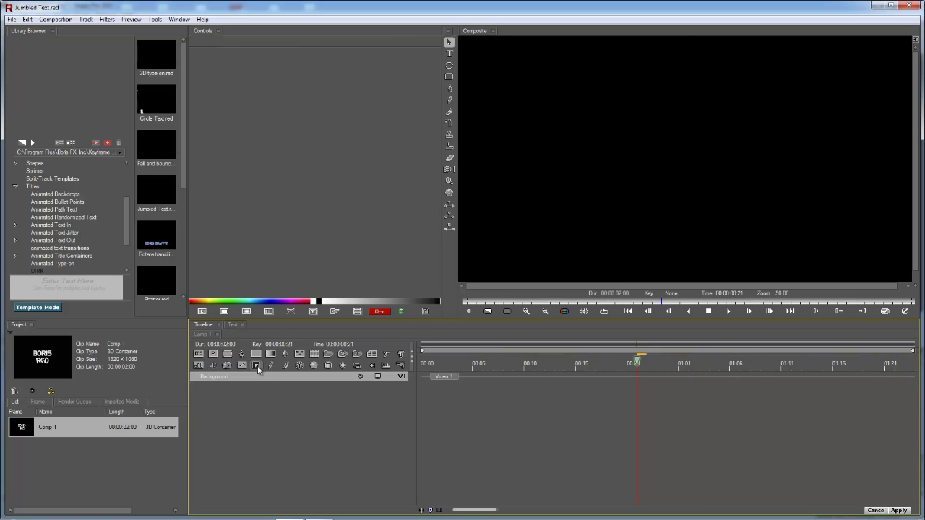
click(386, 356)
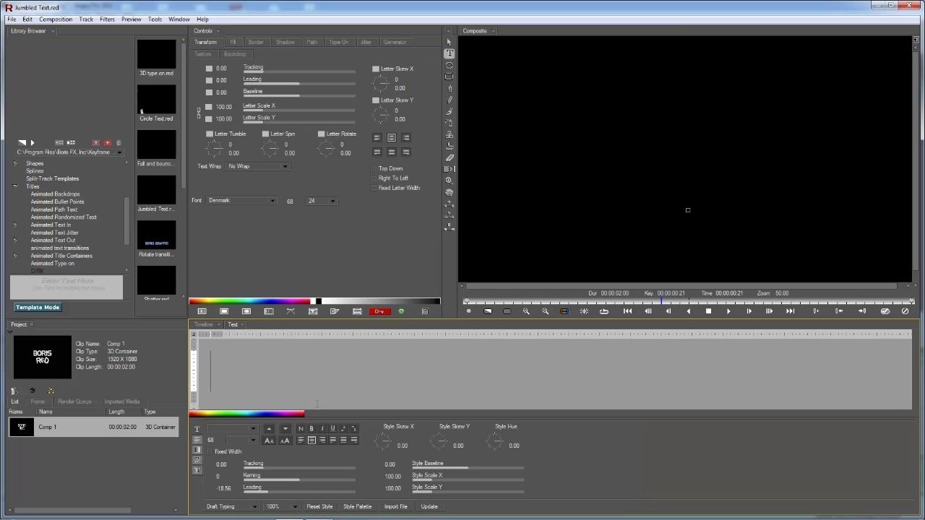
text(ACCESS)
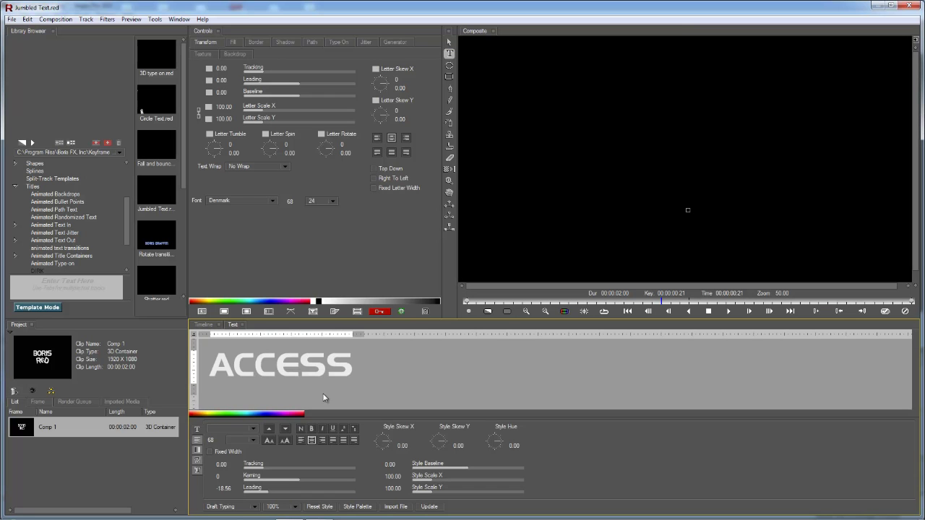
key(Return)
text(GRANTED)
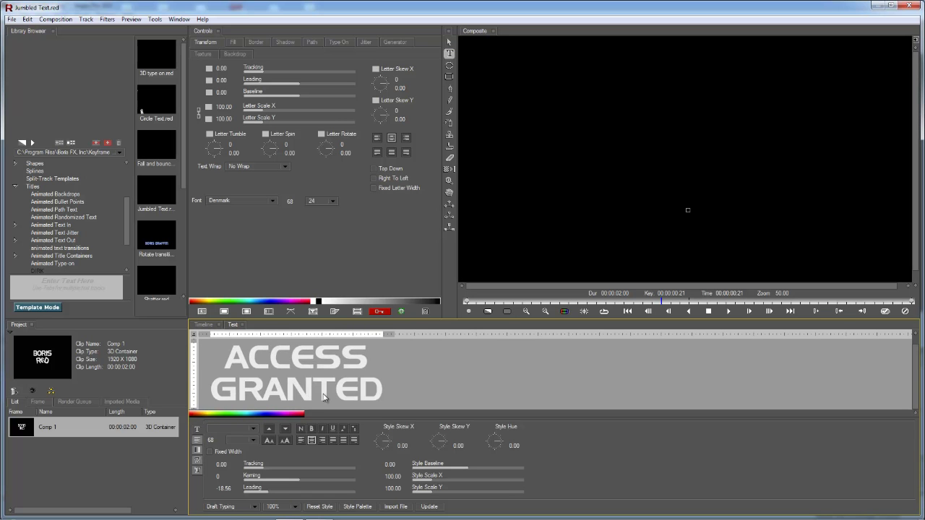
drag(397, 389, 166, 327)
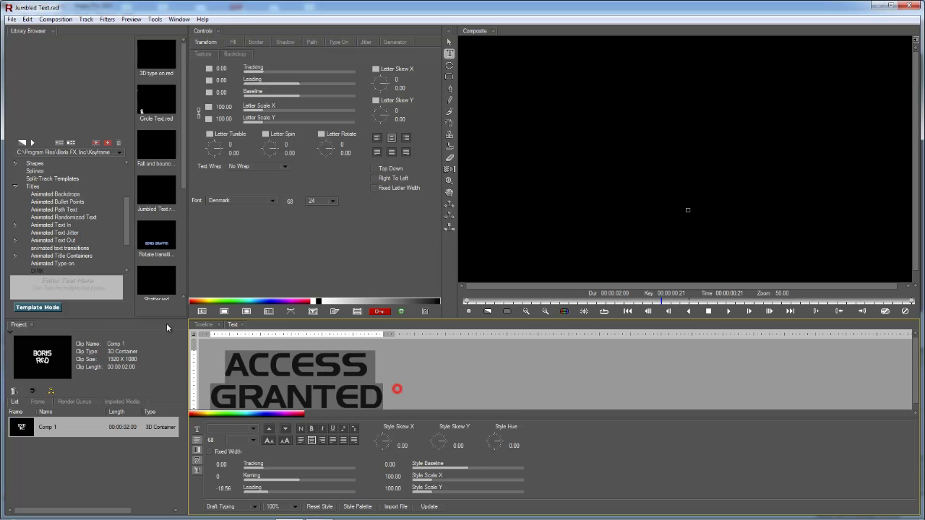
click(428, 507)
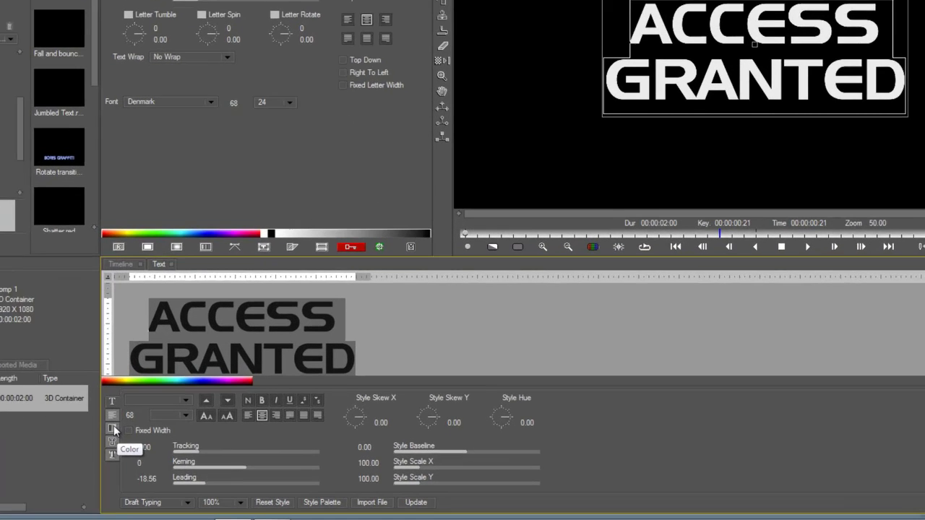
Step: Set the text's fill Style Color to red (255, 40, 46) and update the composite
click(197, 450)
click(203, 449)
click(284, 88)
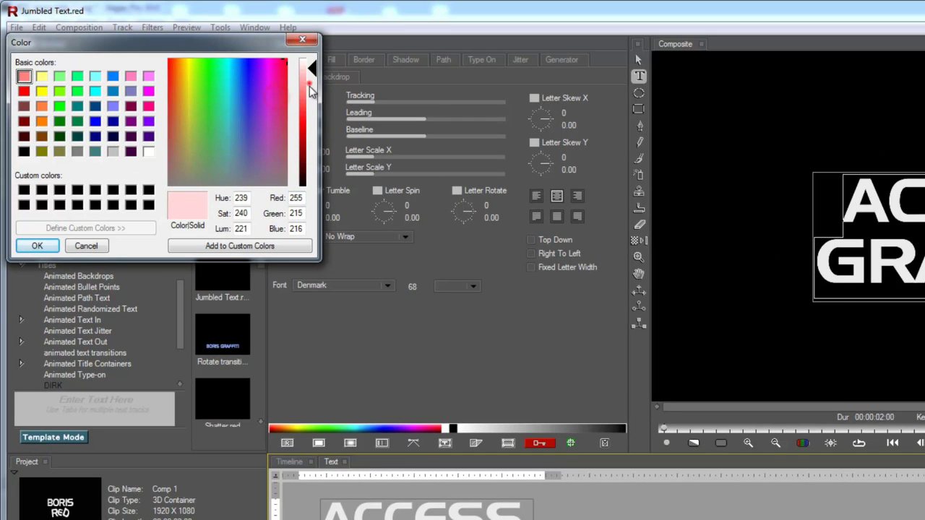
click(307, 112)
click(46, 245)
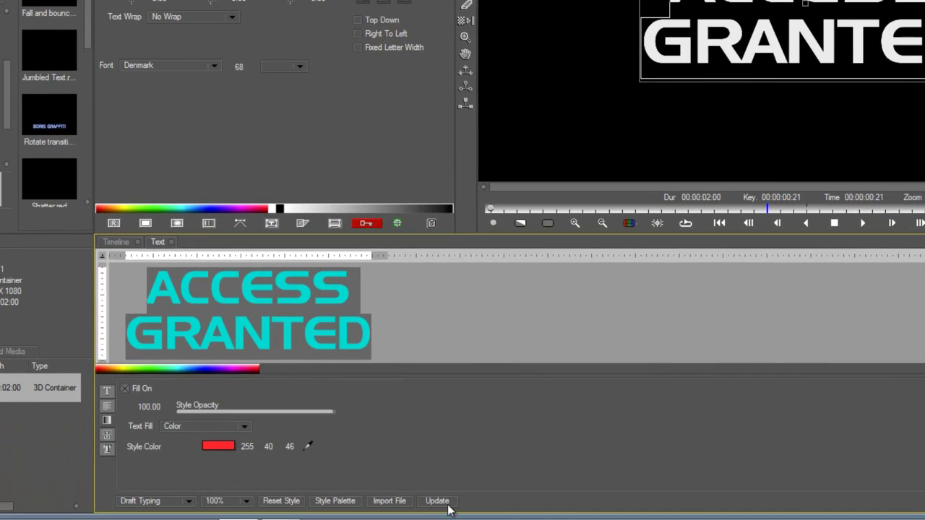
click(613, 519)
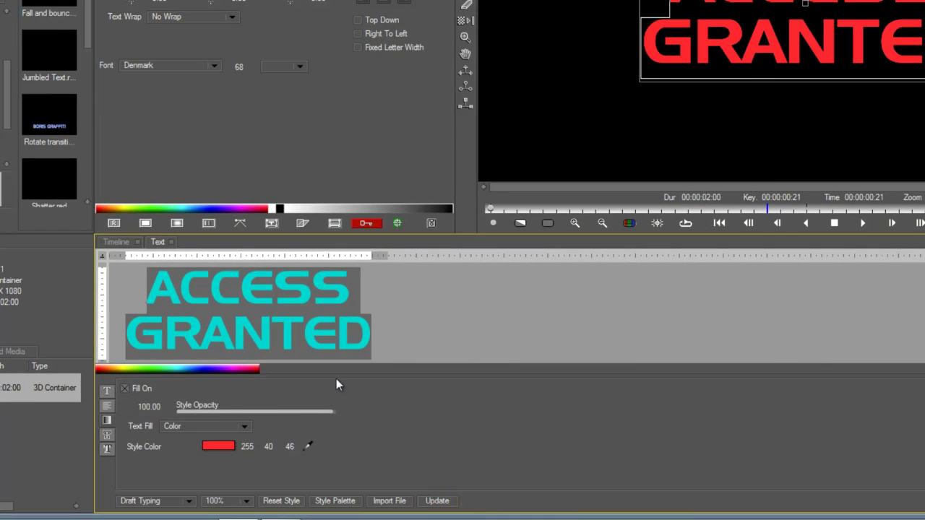
Step: Return to the timeline at 01:04 and select the ACCESS GRANTED Text layer
click(106, 402)
click(122, 244)
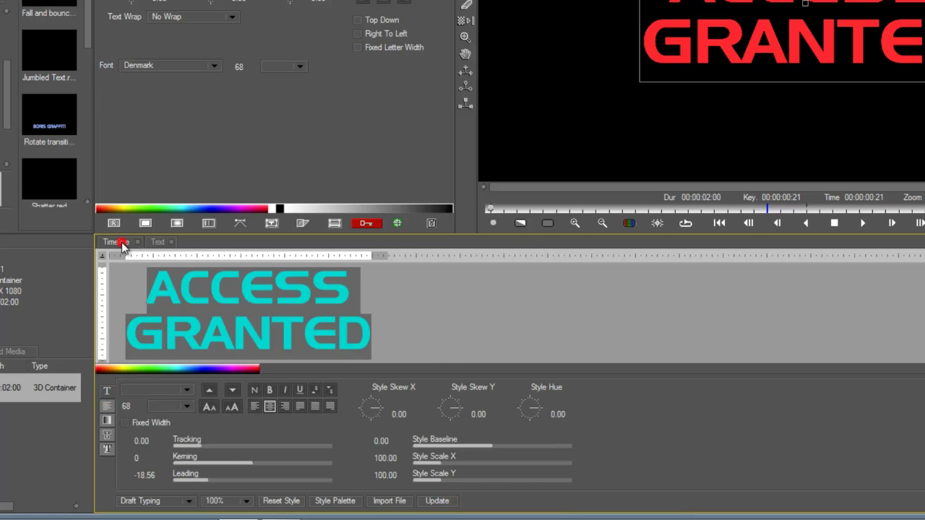
drag(798, 307, 836, 304)
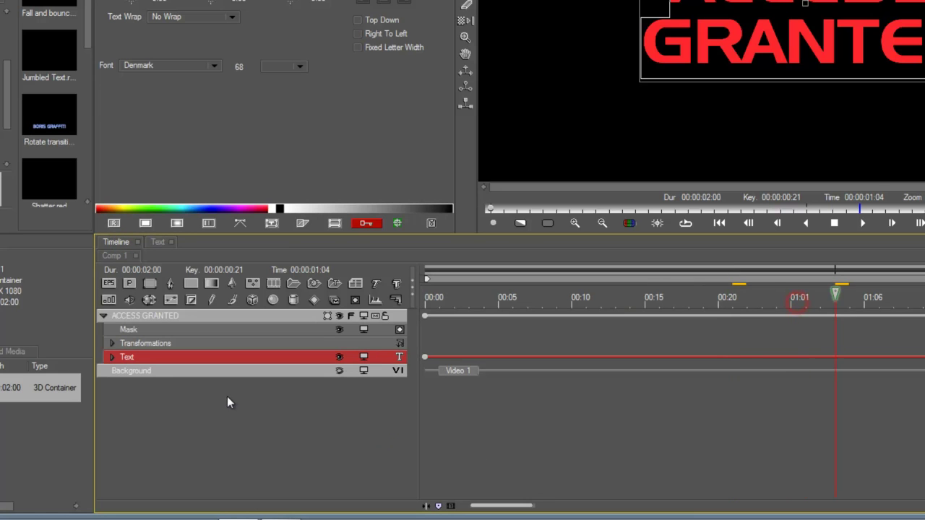
click(246, 315)
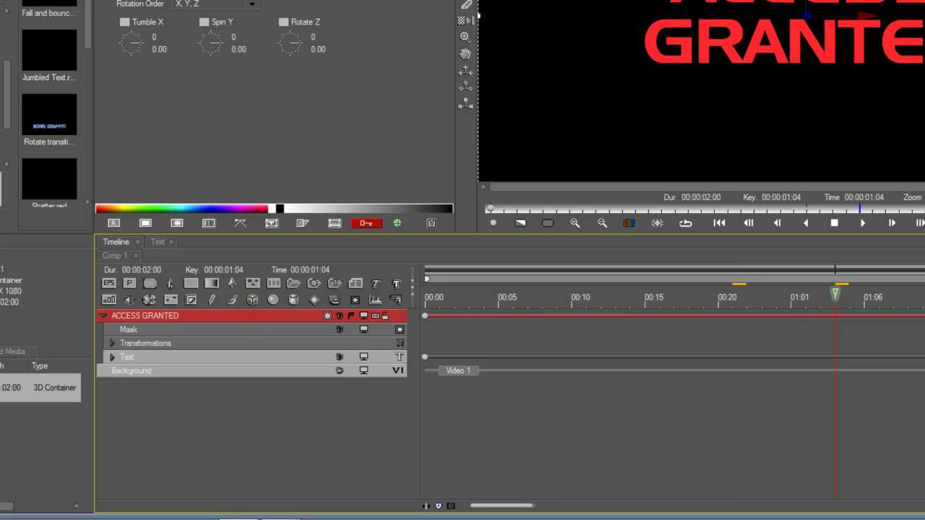
click(163, 359)
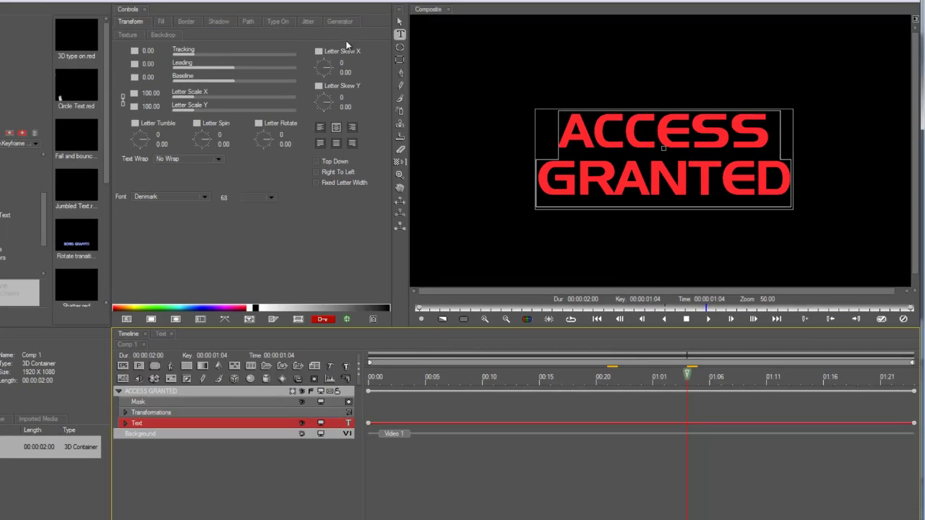
Step: On the Generator tab, set Letter Variation to 100 with Alphabetical Text variation mode
click(347, 22)
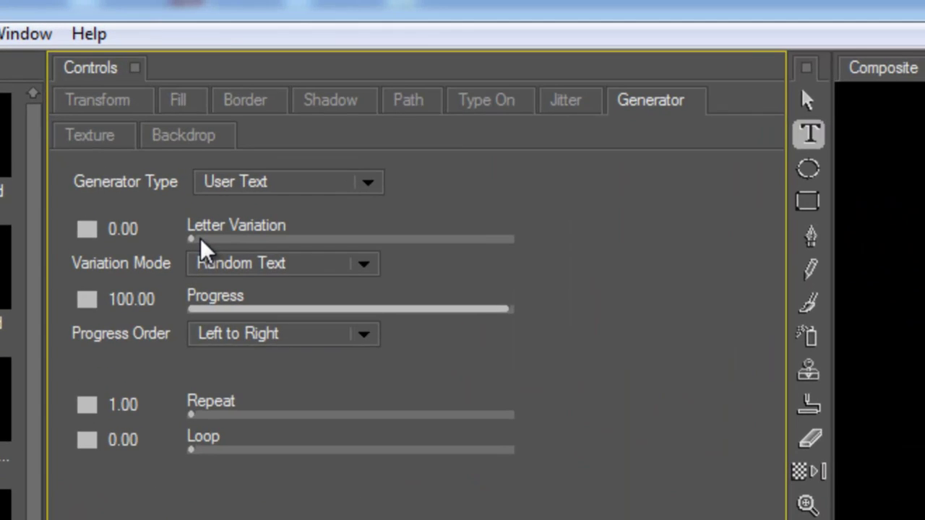
drag(89, 108, 219, 103)
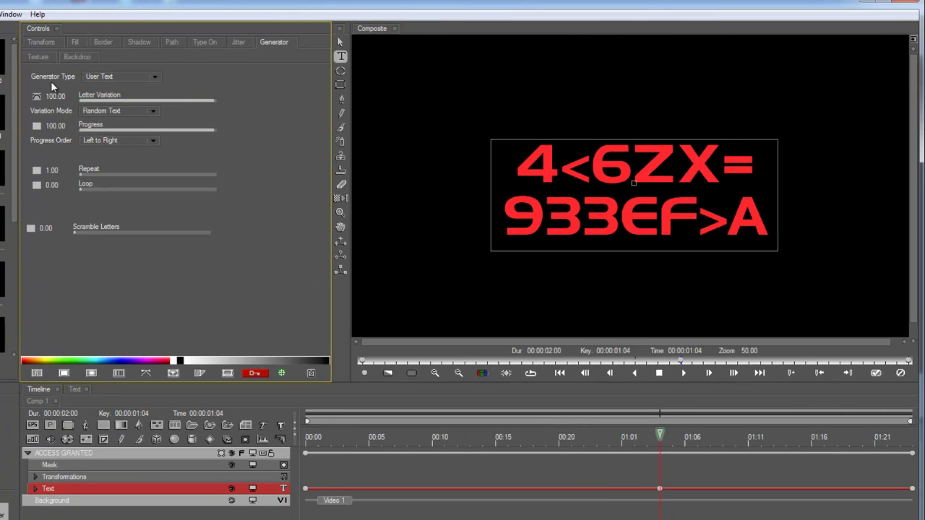
click(132, 111)
click(140, 114)
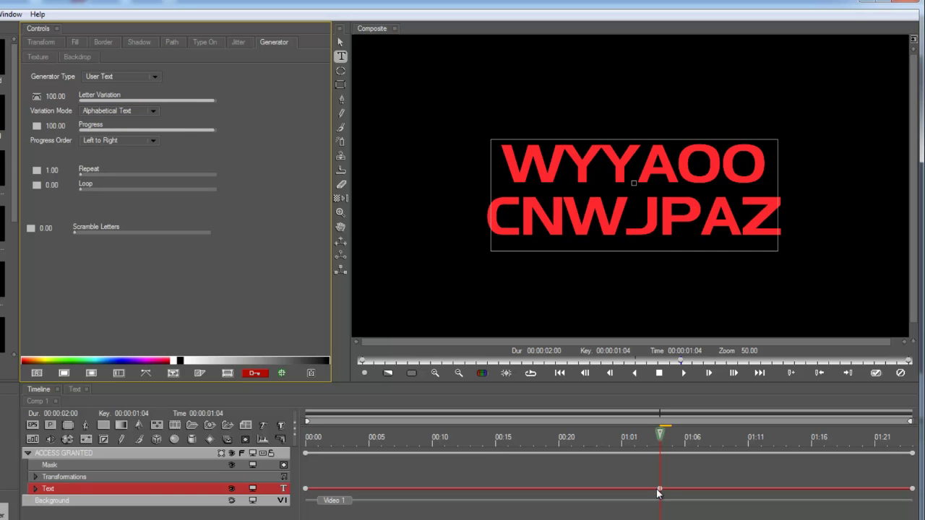
Step: Move the variation keyframe to 00:18 and set its interpolation to Linear
drag(659, 493, 532, 490)
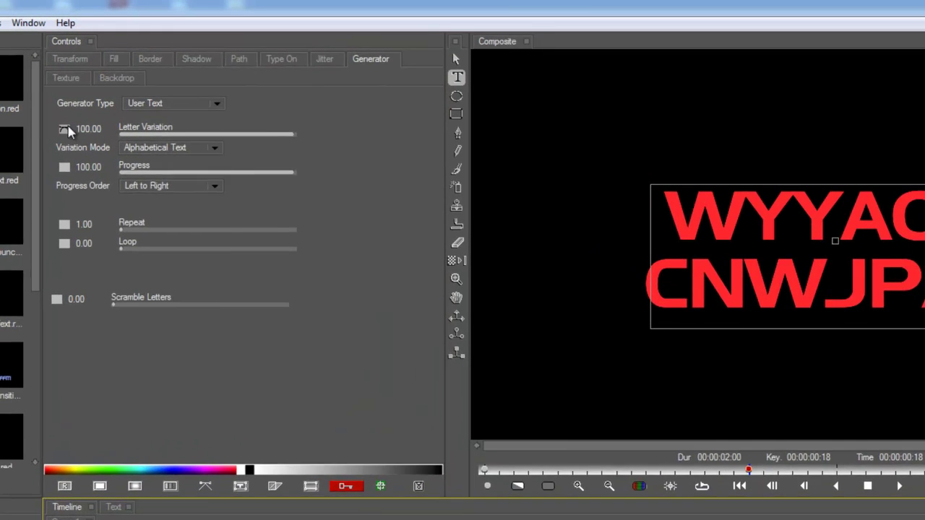
click(38, 97)
click(85, 160)
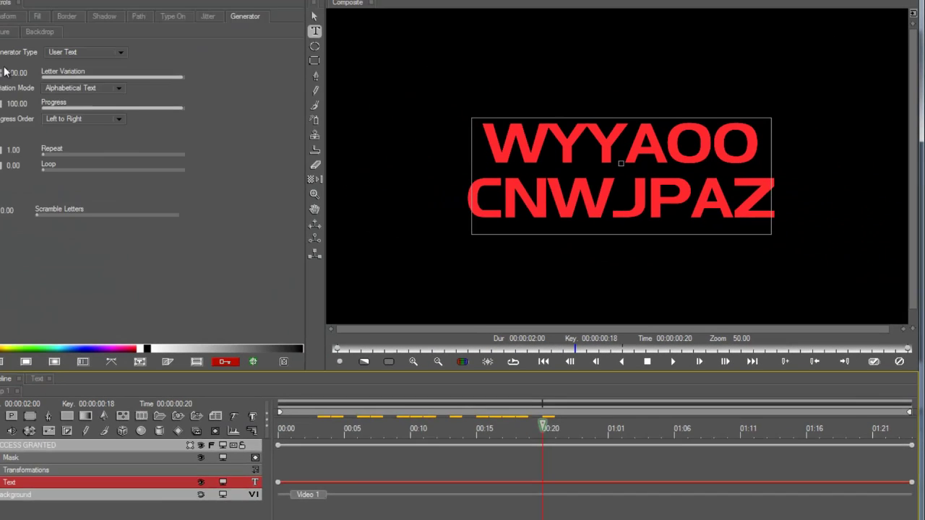
click(32, 80)
click(44, 124)
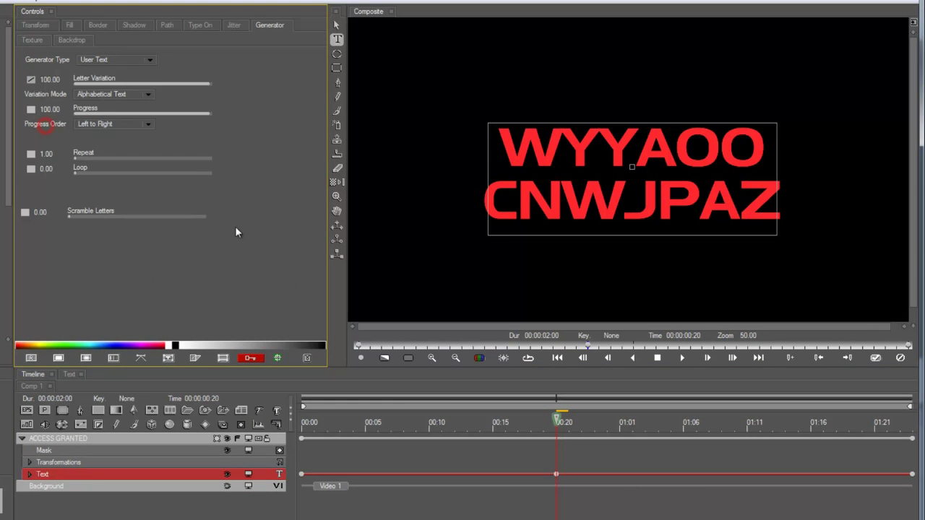
drag(530, 425, 262, 458)
Step: Set the starting Letter Variation to about 85 and move the full-variation keyframe to 00:15
click(302, 475)
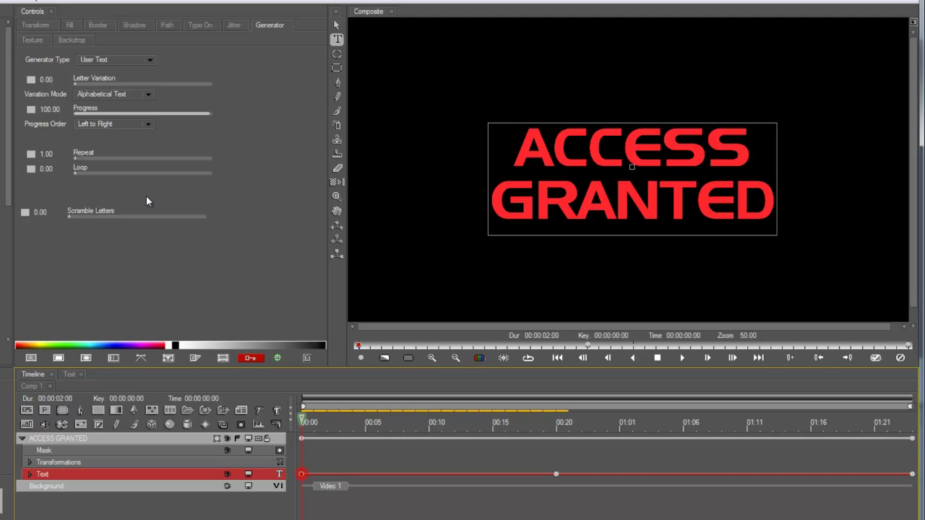
drag(93, 83, 190, 83)
drag(302, 424, 554, 442)
drag(555, 475, 492, 475)
Step: Keyframe Letter Variation at 0 at 01:06, holding the unscrambled value
drag(557, 431, 686, 432)
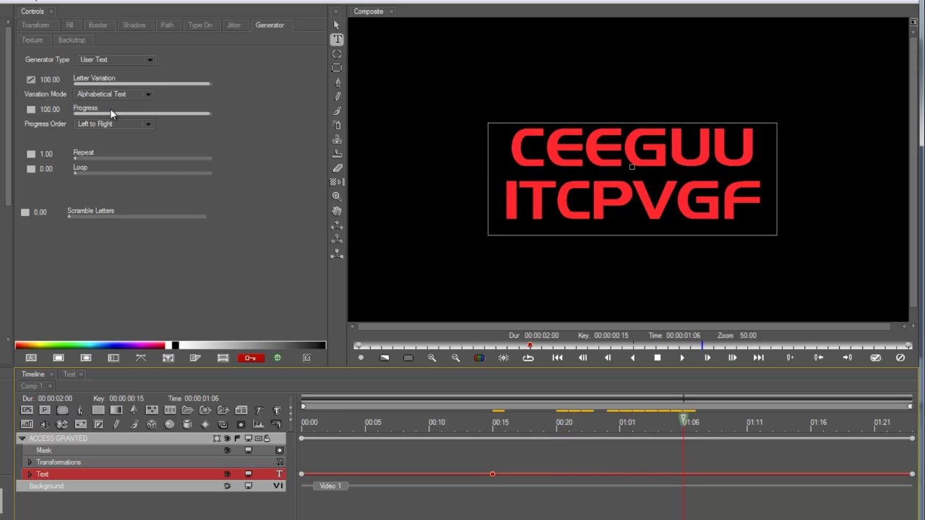
drag(119, 84, 34, 80)
click(33, 79)
click(56, 110)
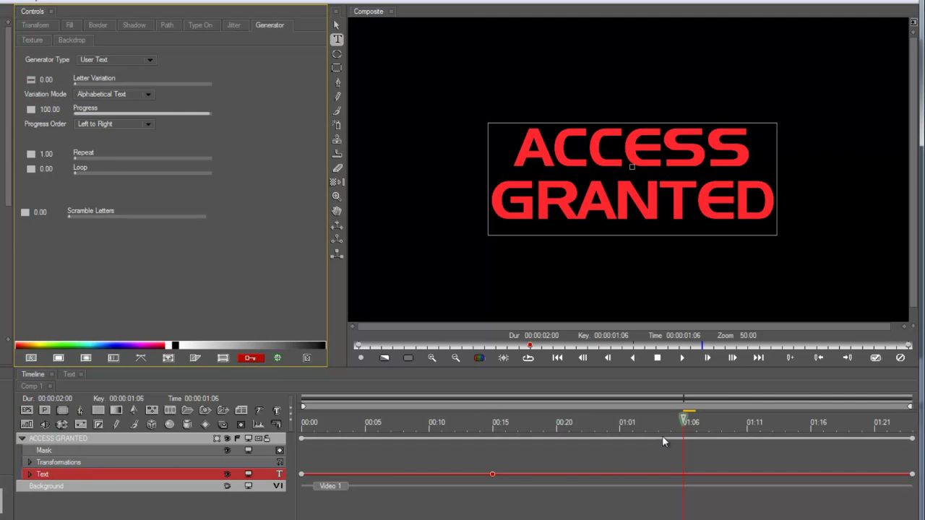
click(494, 474)
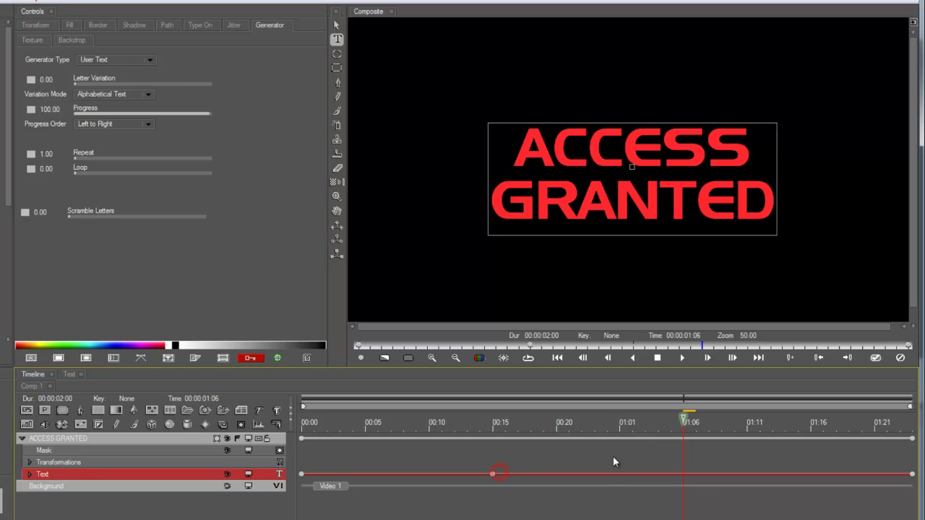
click(79, 83)
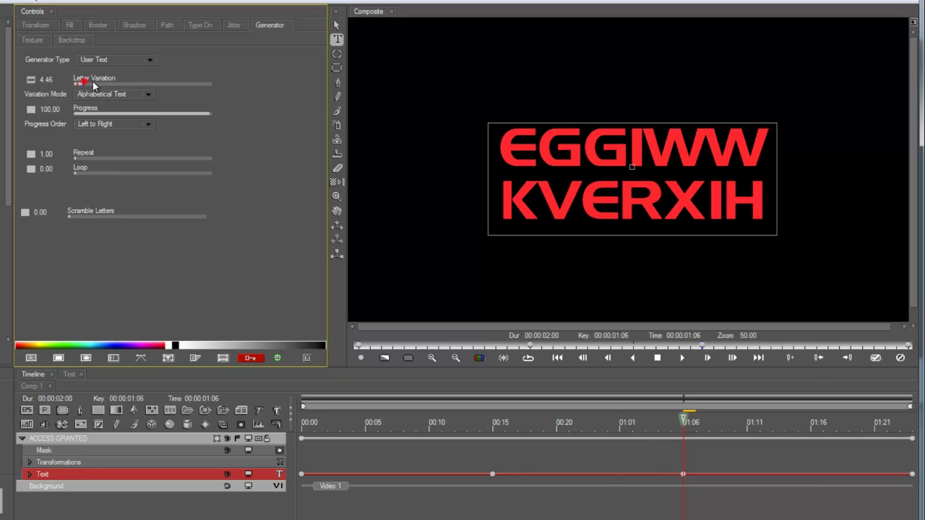
Step: Set Letter Variation to 100 at the 00:15 keyframe and preview the letters resolving
click(492, 474)
click(31, 79)
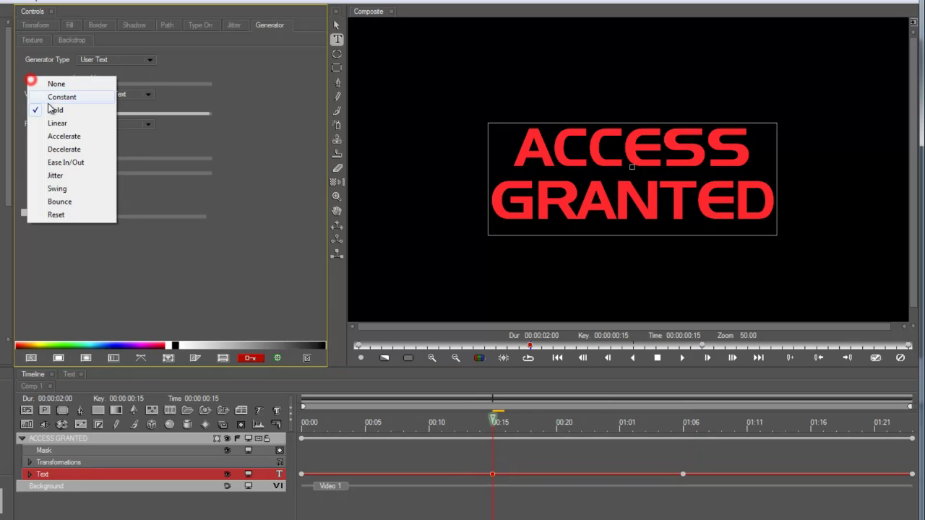
click(87, 81)
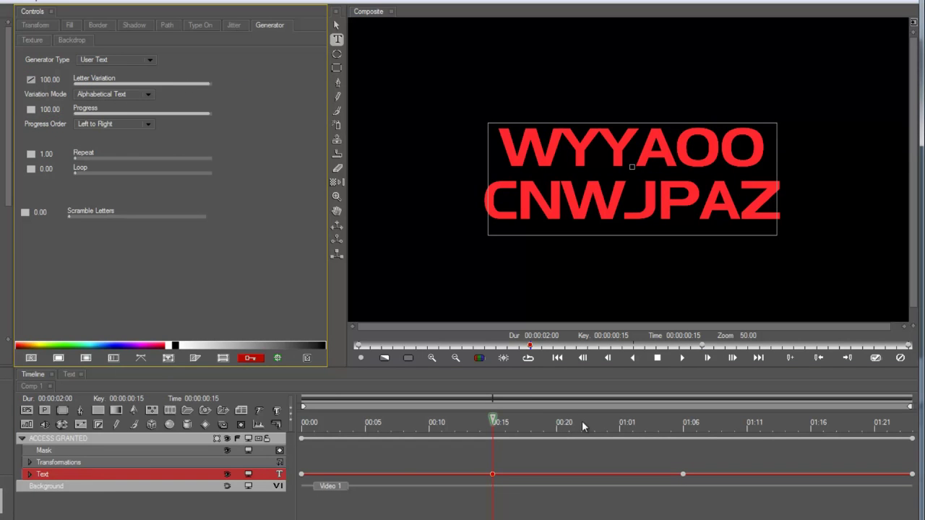
drag(515, 423, 721, 425)
drag(657, 433, 485, 456)
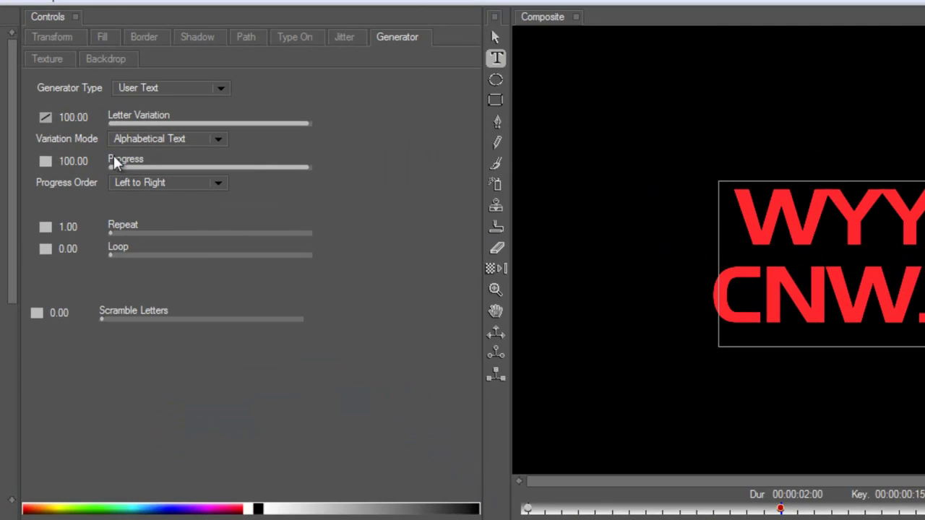
Step: Make Progress interpolate linearly and set Progress to 0.00
click(47, 165)
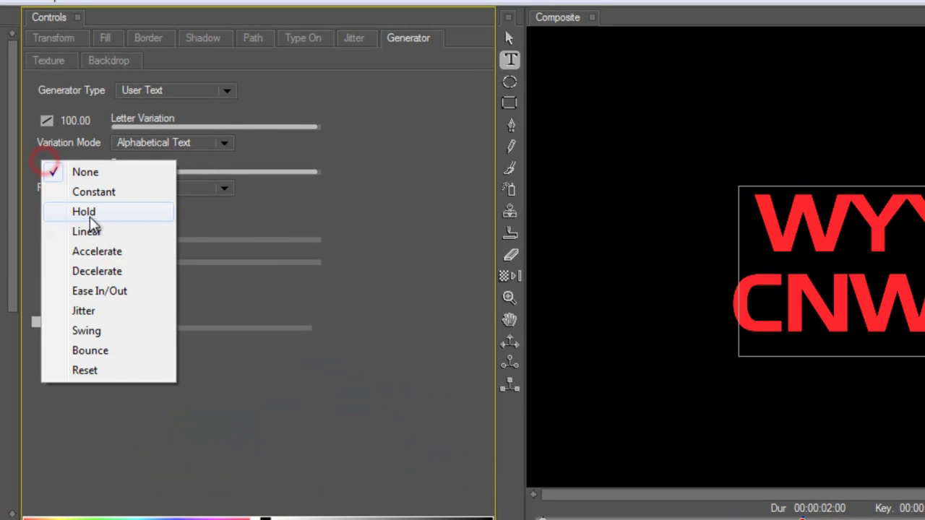
click(92, 229)
key(space)
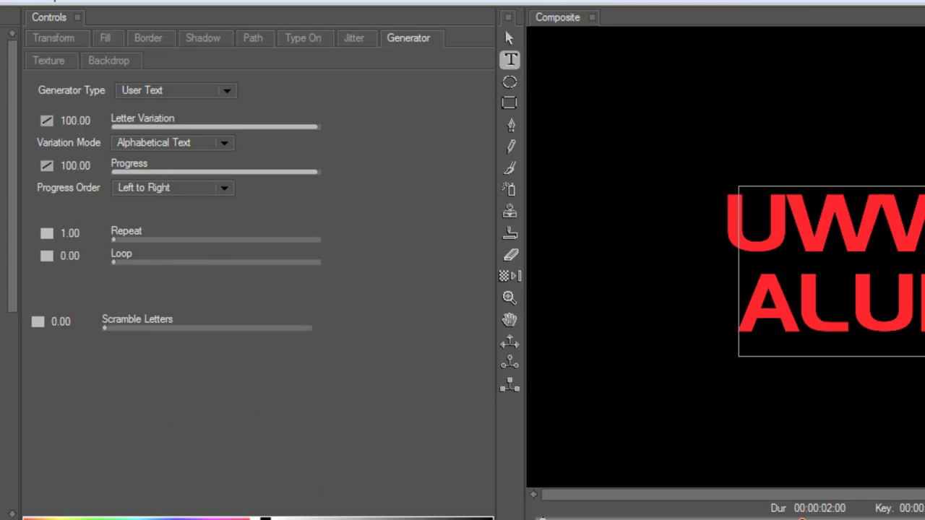
drag(320, 172, 91, 165)
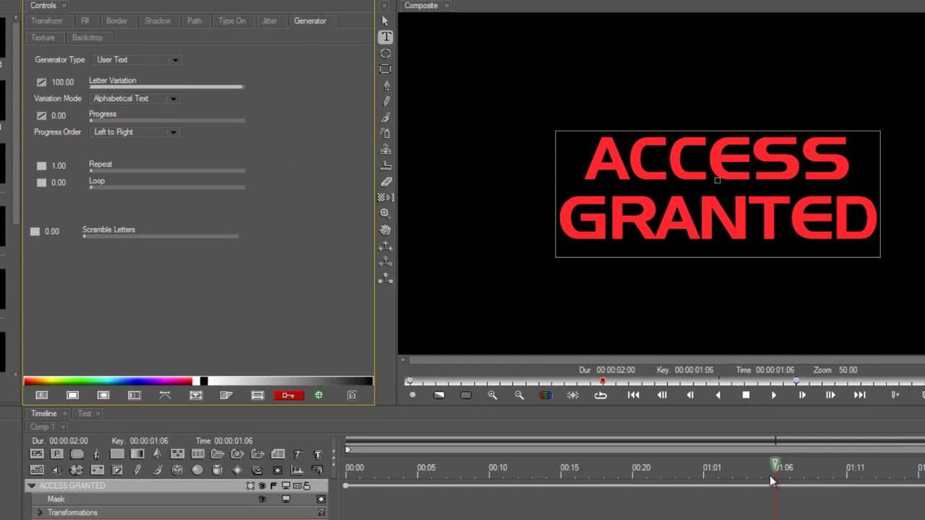
mouse_move(769, 477)
mouse_down()
mouse_move(571, 468)
mouse_move(771, 468)
mouse_up()
Step: Keyframe Progress at 100 at 00:15 and 0 at 01:06, then preview the decode
click(582, 470)
click(560, 479)
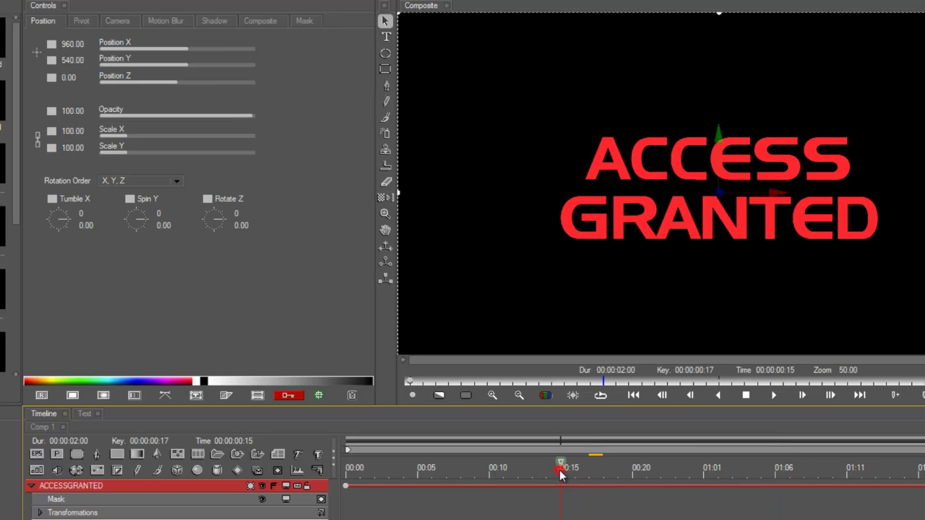
click(559, 496)
drag(95, 121, 281, 119)
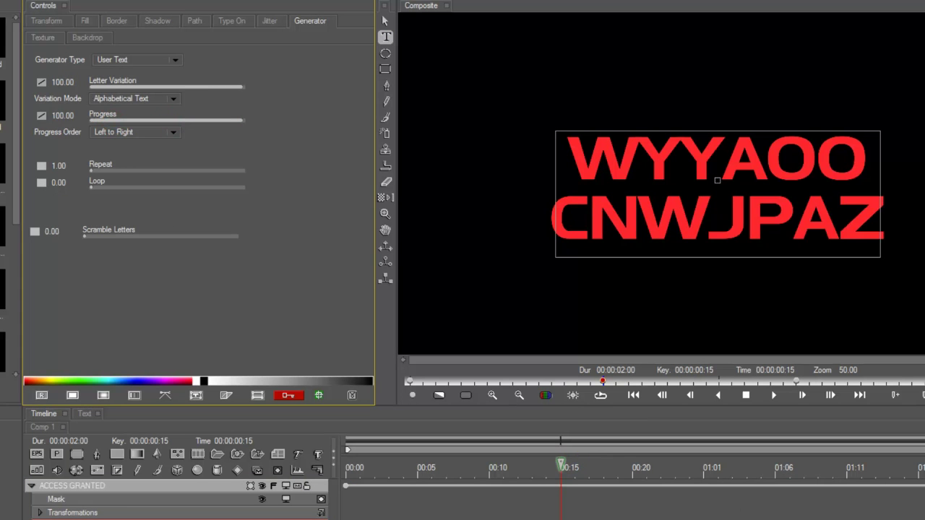
click(775, 477)
drag(170, 120, 94, 120)
drag(755, 468, 689, 468)
drag(599, 467, 641, 497)
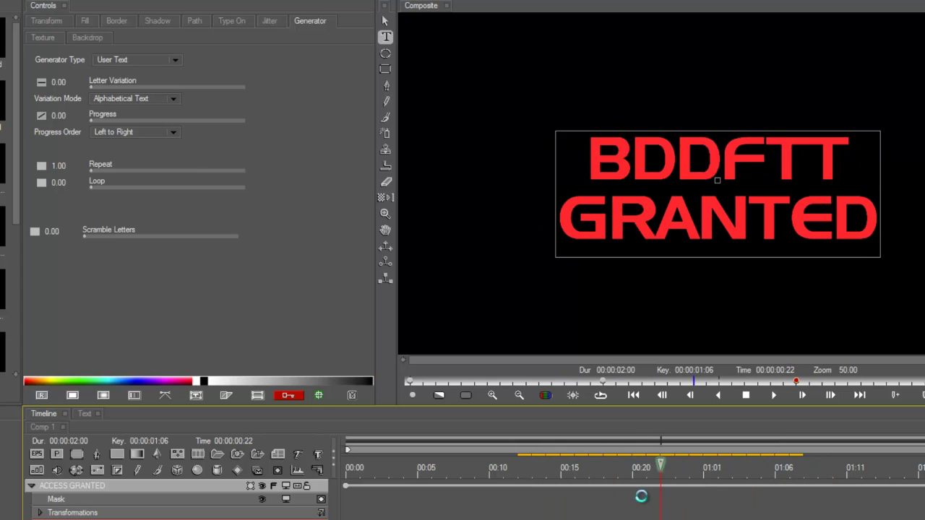
Step: Set Progress Order to Right to Left and preview the decode
click(109, 131)
click(119, 149)
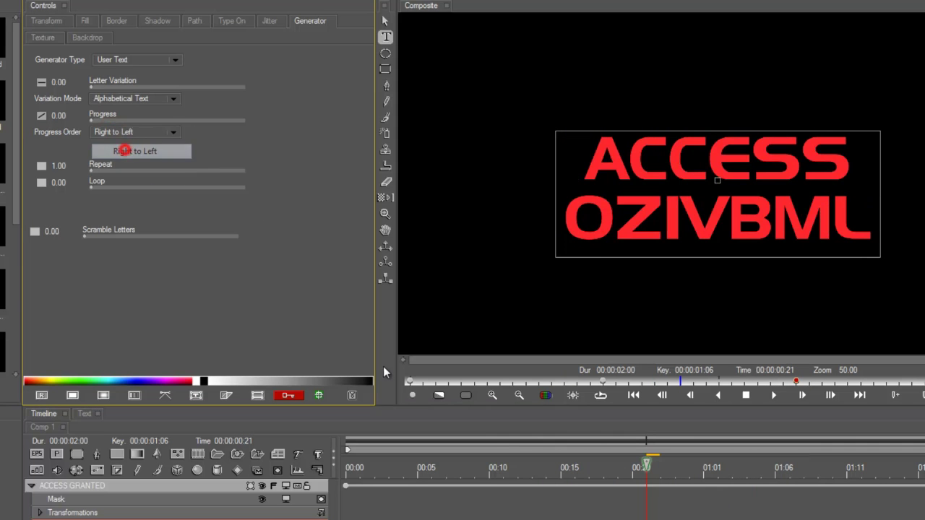
click(545, 468)
drag(545, 471, 816, 471)
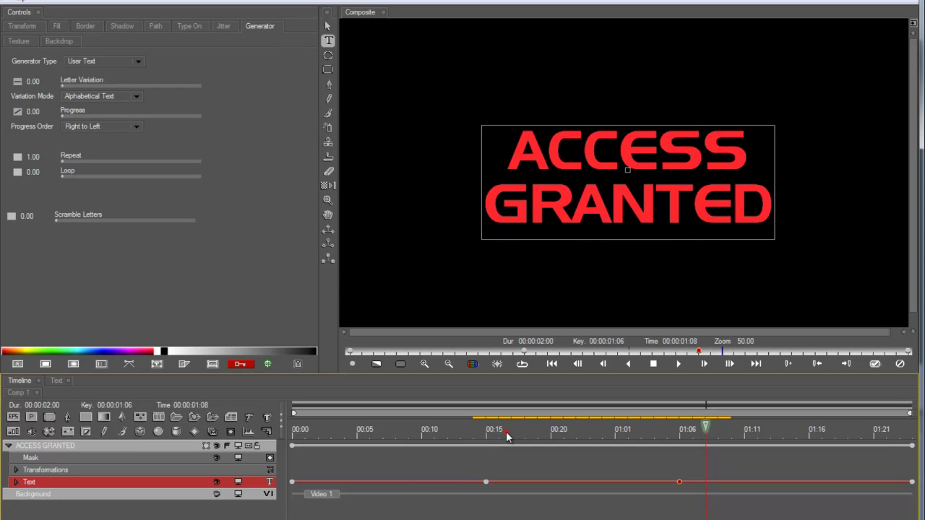
drag(507, 433, 465, 433)
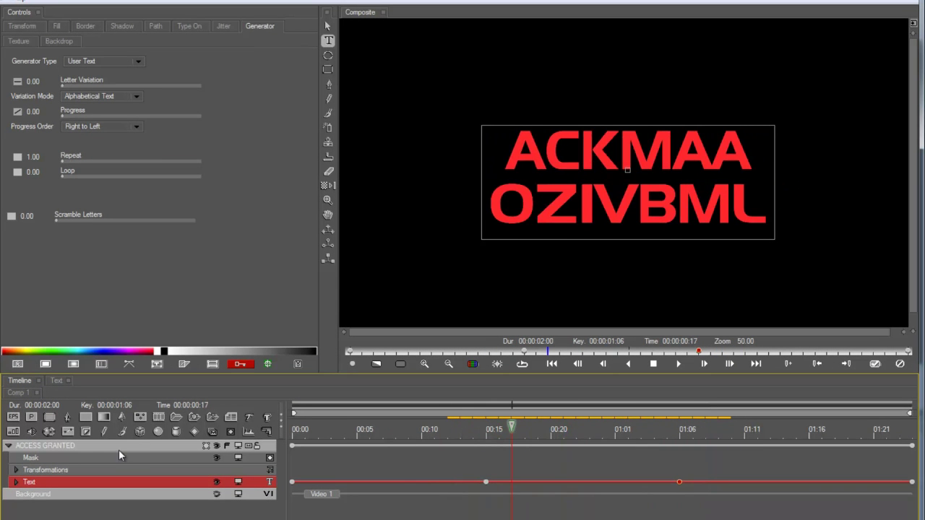
Step: On the Type On tab at 00:15, set Shift Y 14.46, Fade 49.11, Scale Y 140
click(190, 26)
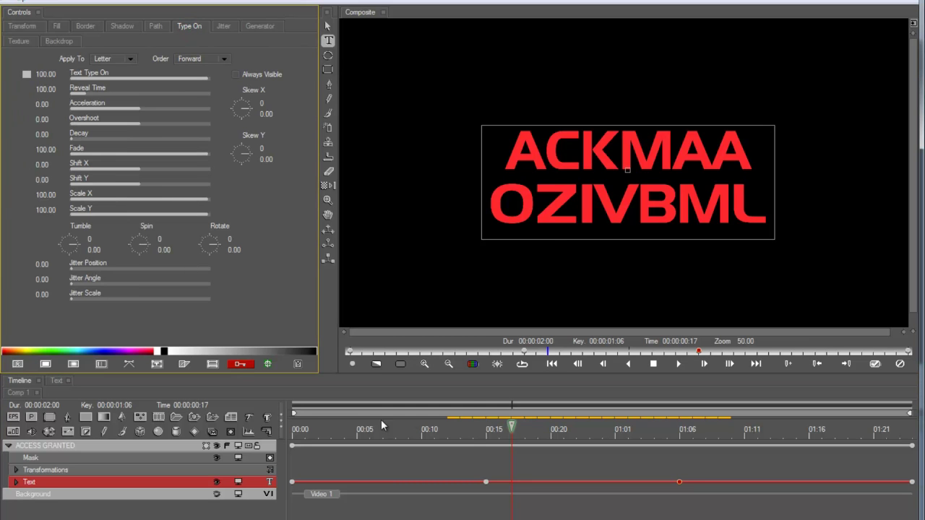
drag(475, 432, 489, 457)
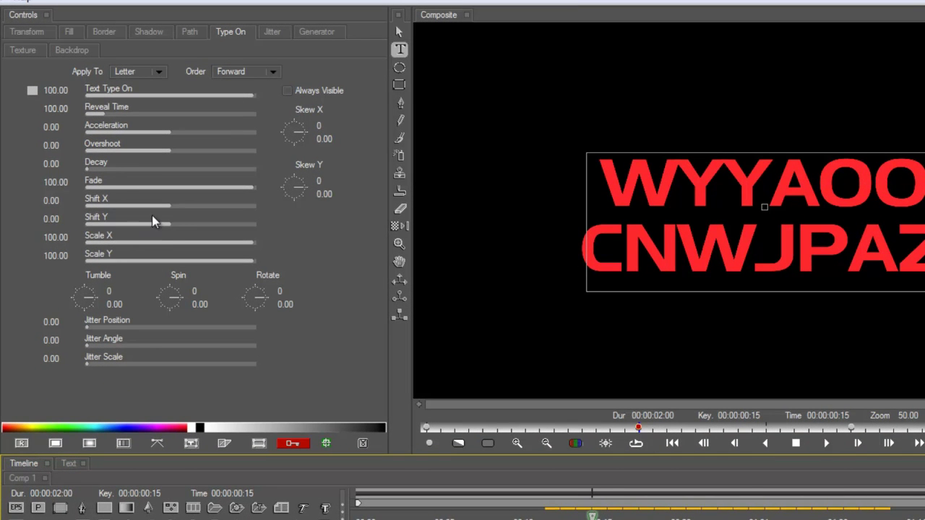
click(173, 223)
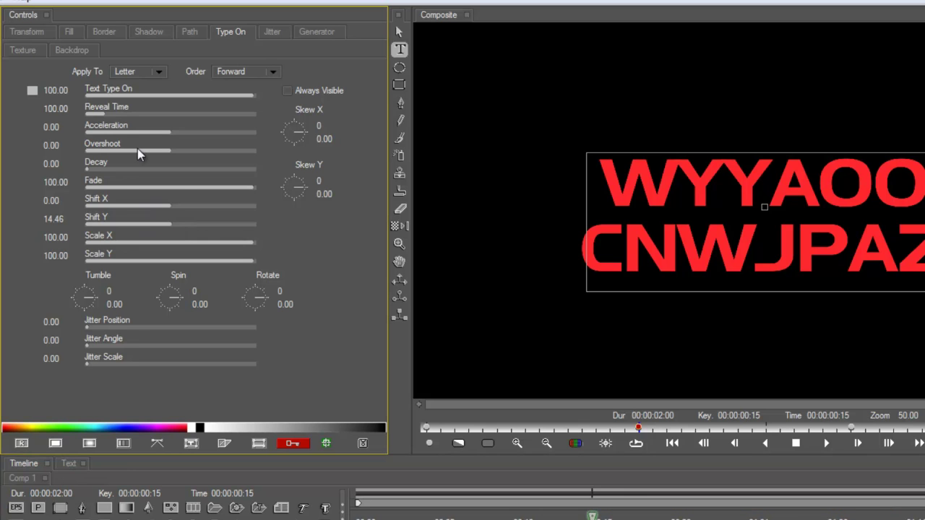
drag(179, 187, 172, 196)
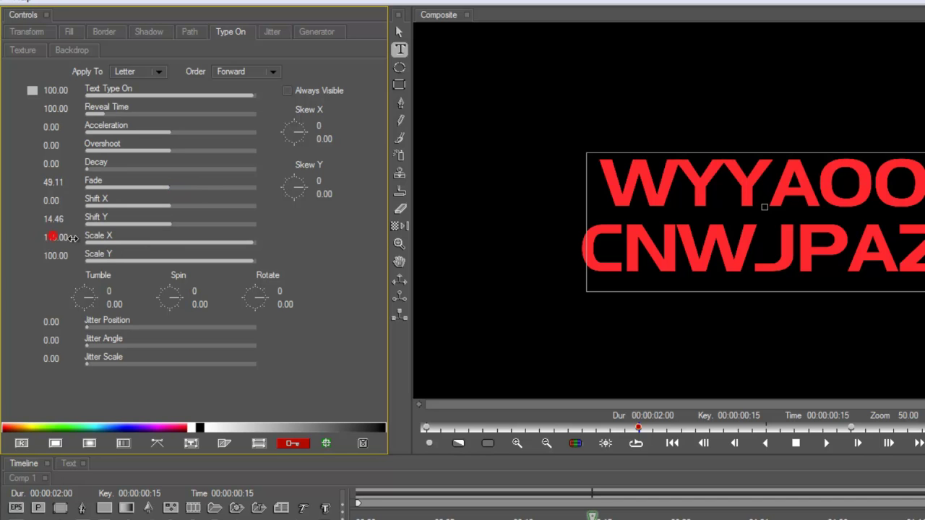
drag(58, 253, 78, 255)
key(space)
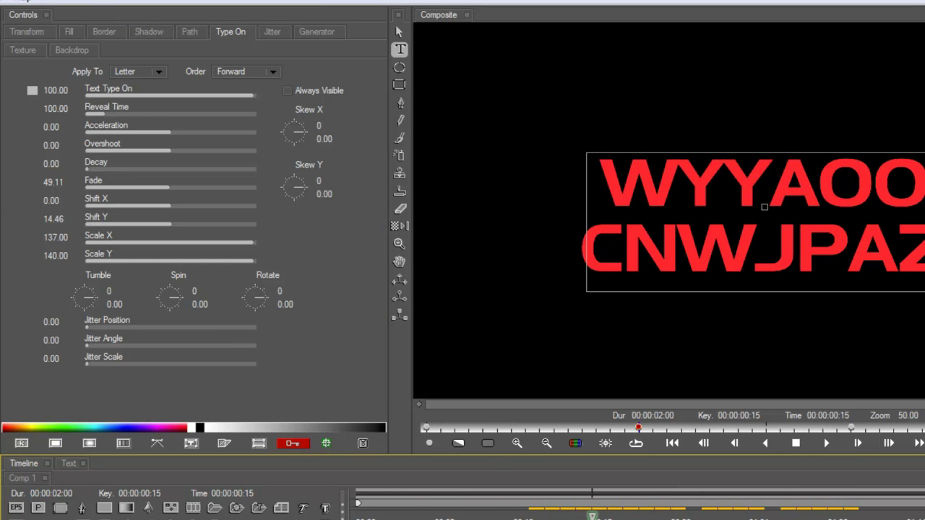
Step: Keyframe Text Type On linearly from 0 at 00:15 to 100 at 01:06
drag(119, 94, 74, 93)
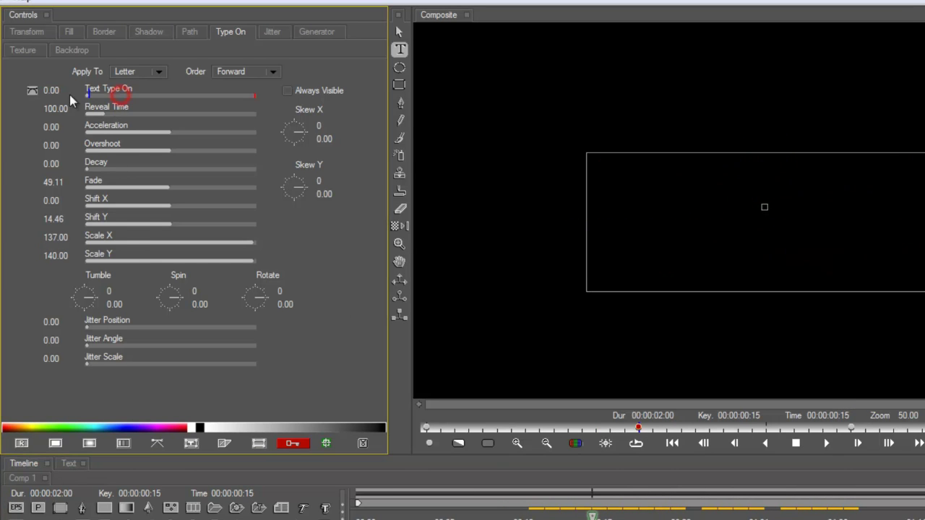
click(33, 91)
click(50, 144)
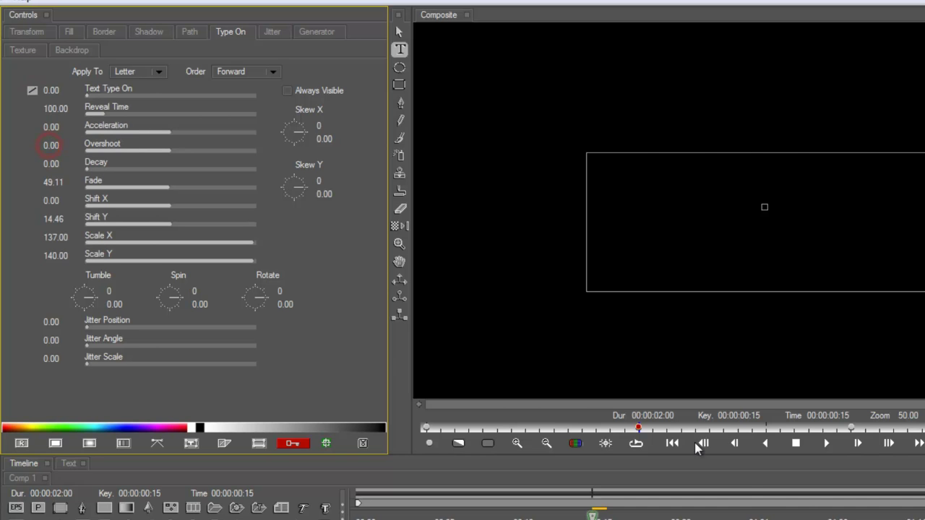
key(space)
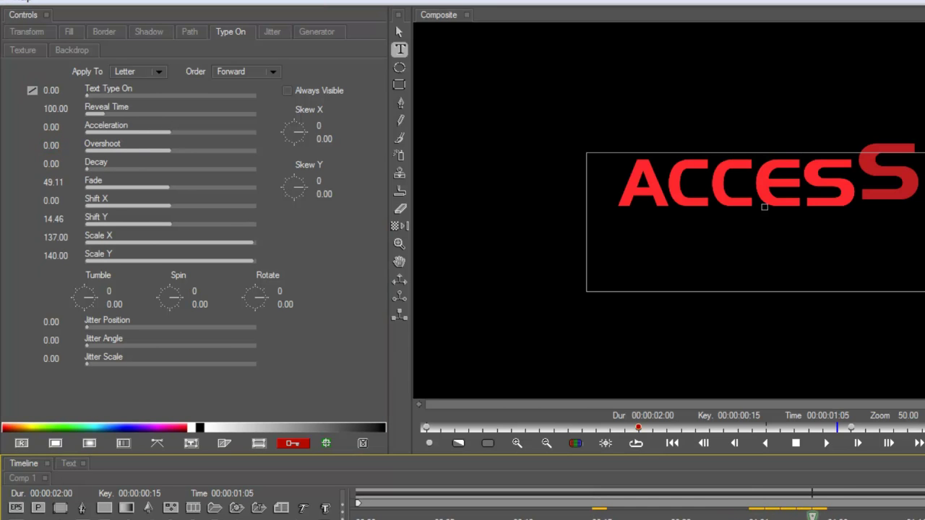
key(space)
drag(176, 93, 263, 93)
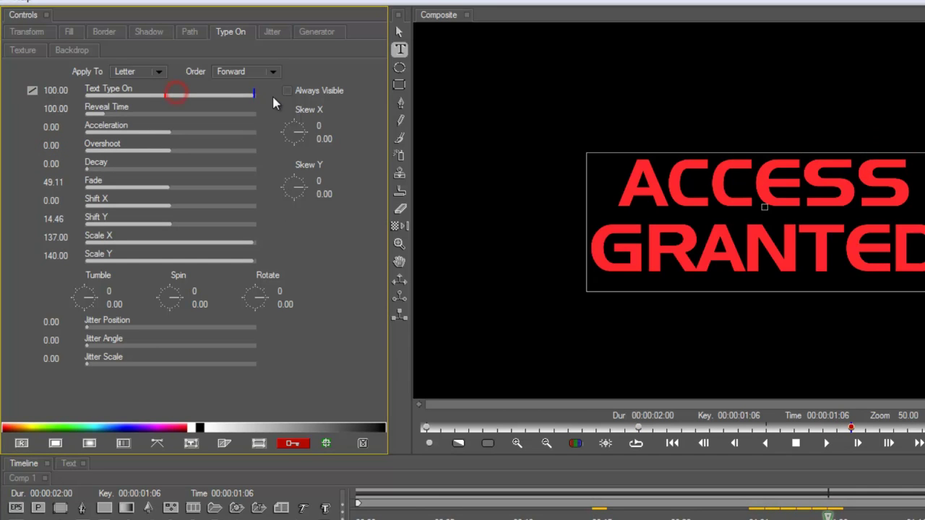
drag(827, 517, 644, 517)
drag(442, 468, 394, 497)
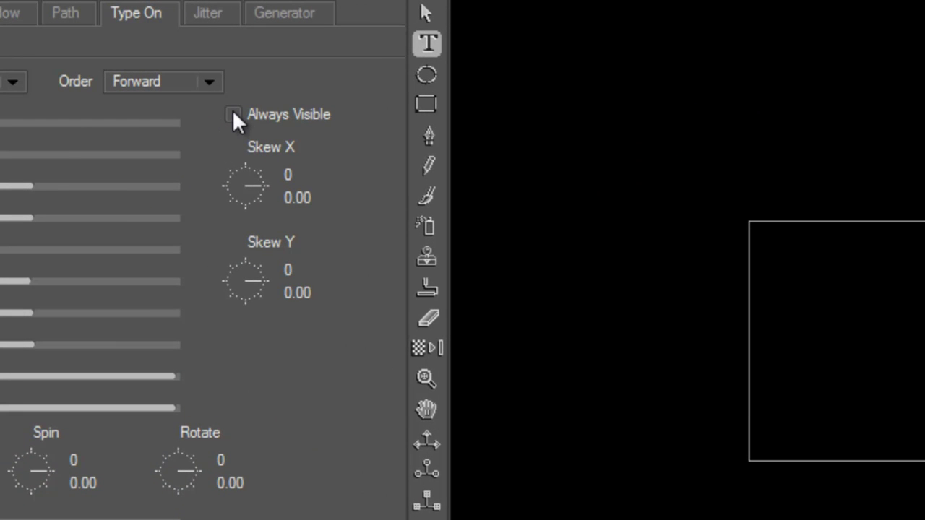
Step: Enable Always Visible for the type-on letters and preview the animation
click(233, 115)
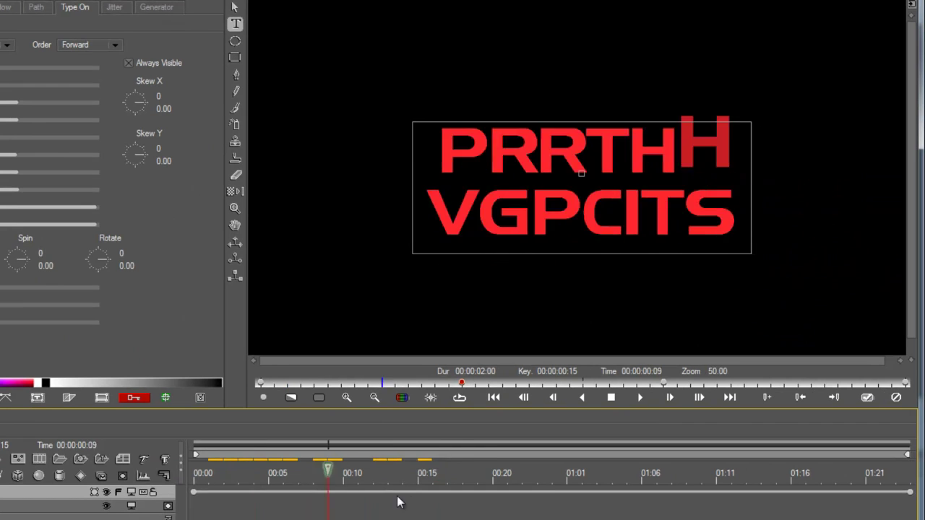
drag(398, 499, 664, 512)
key(space)
drag(435, 473, 203, 480)
Step: Keyframe the ACCESS GRANTED layer's Position Z far into the distance at the clip's end
click(77, 467)
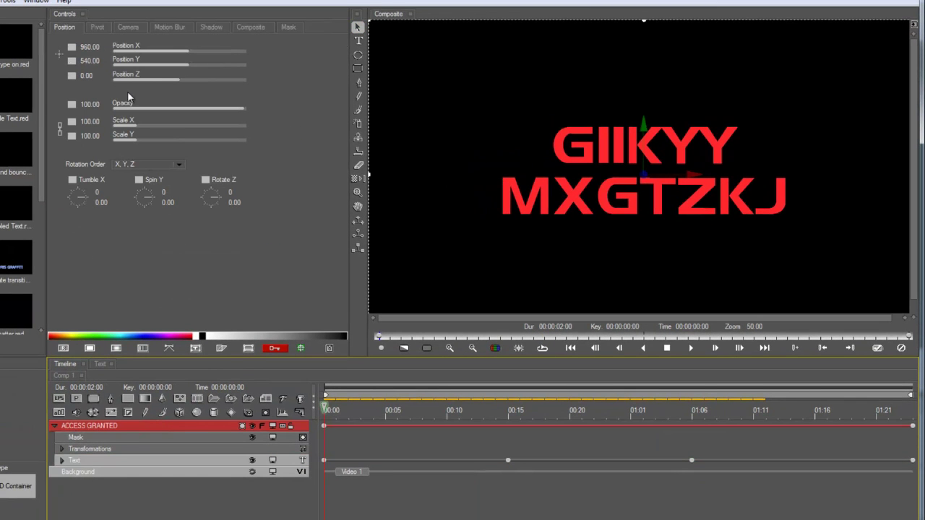
mouse_move(155, 77)
mouse_down()
mouse_move(166, 80)
mouse_move(157, 79)
mouse_up()
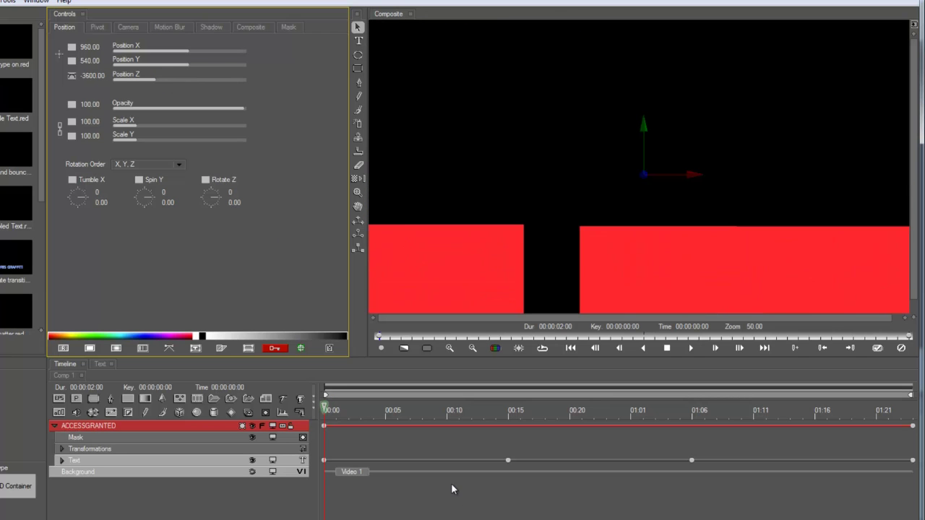
drag(396, 410, 911, 409)
drag(184, 78, 239, 84)
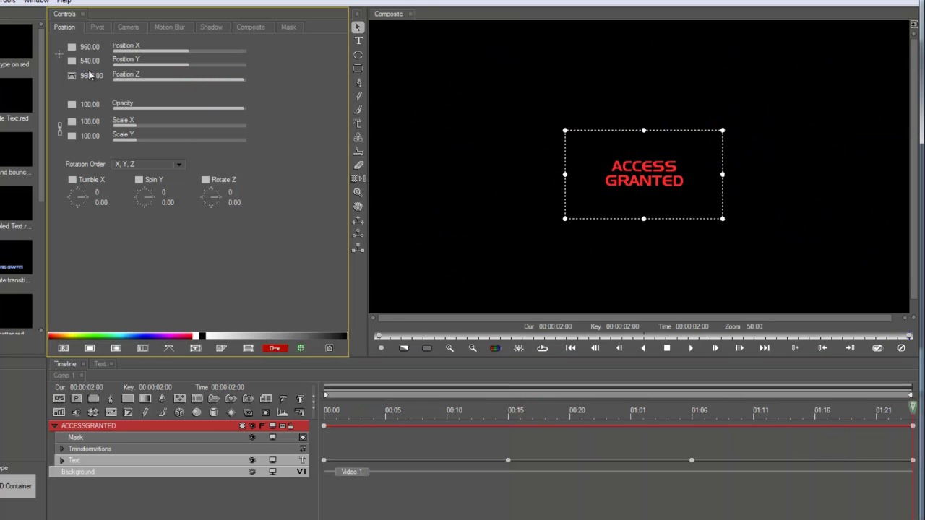
drag(92, 75, 324, 112)
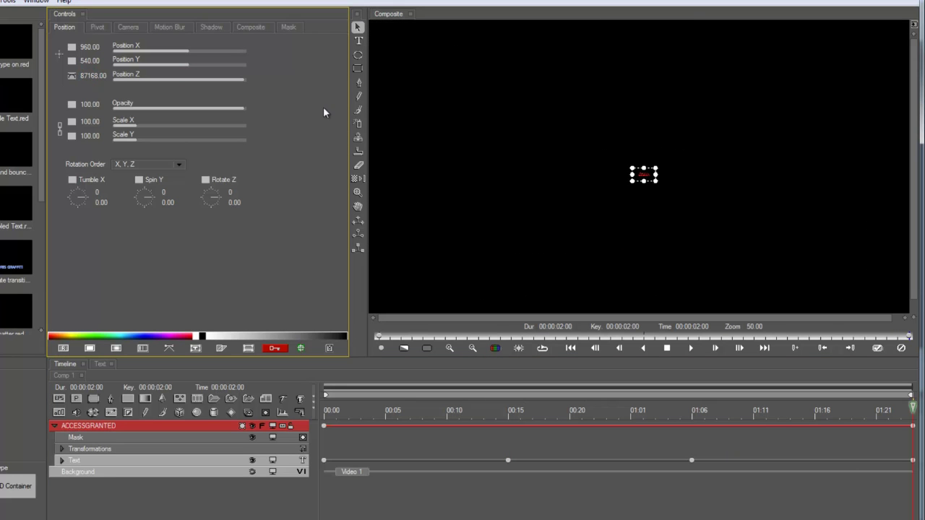
Step: Set Position Z to 0 at 01:00 and preview the text receding
drag(891, 414, 618, 424)
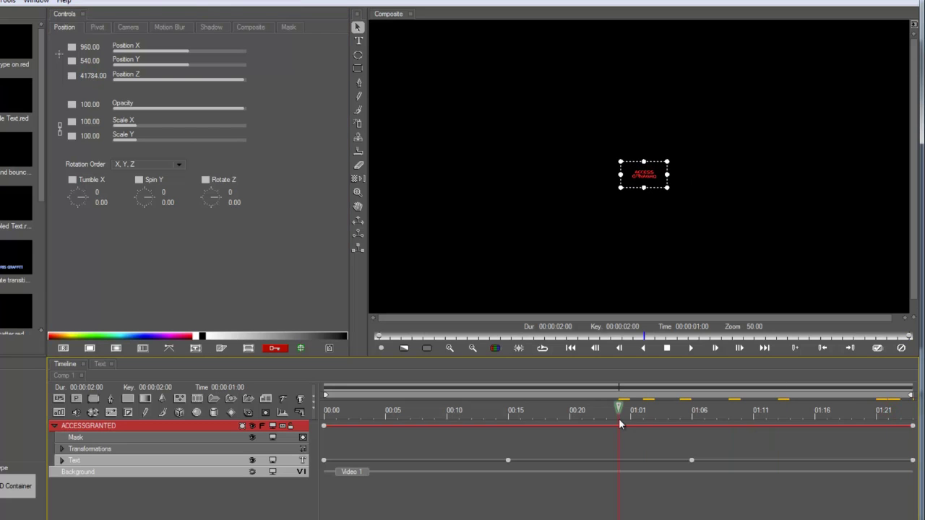
click(93, 75)
text(0)
key(Return)
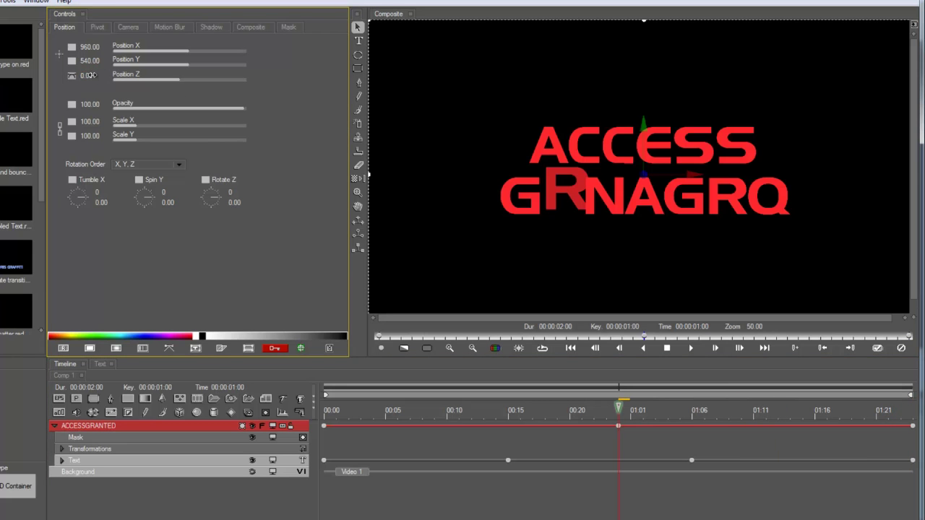
drag(618, 409, 667, 426)
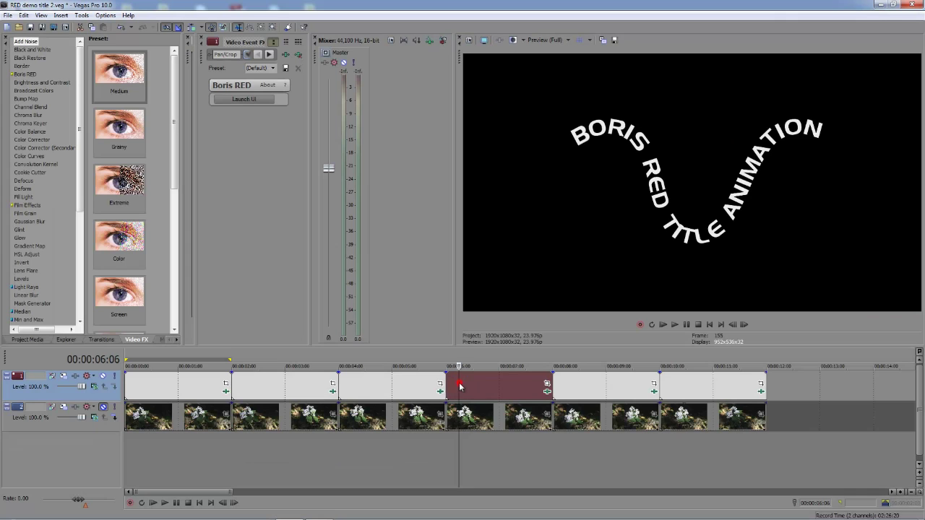
Step: Scrub the curved BORIS RED TITLE event, launch it in Boris RED, and play the Type on Size animation
drag(459, 385, 515, 395)
click(247, 99)
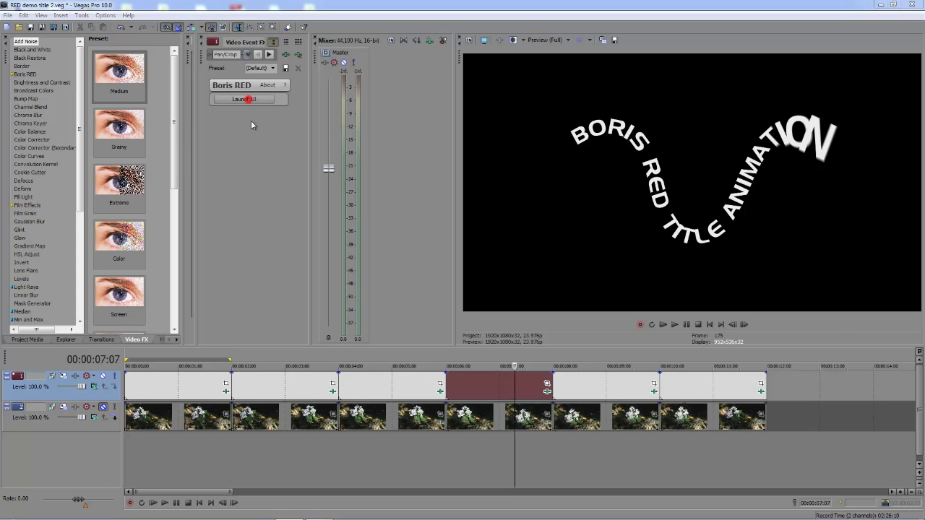
key(space)
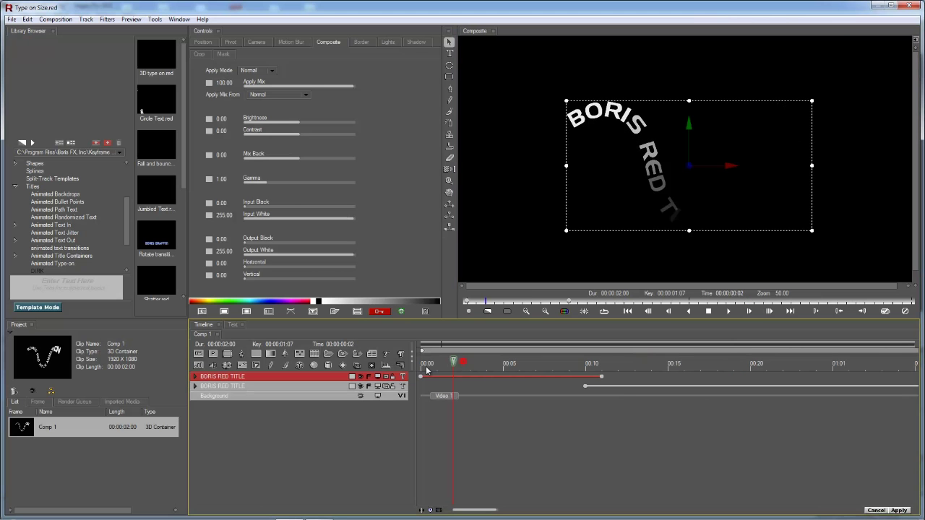
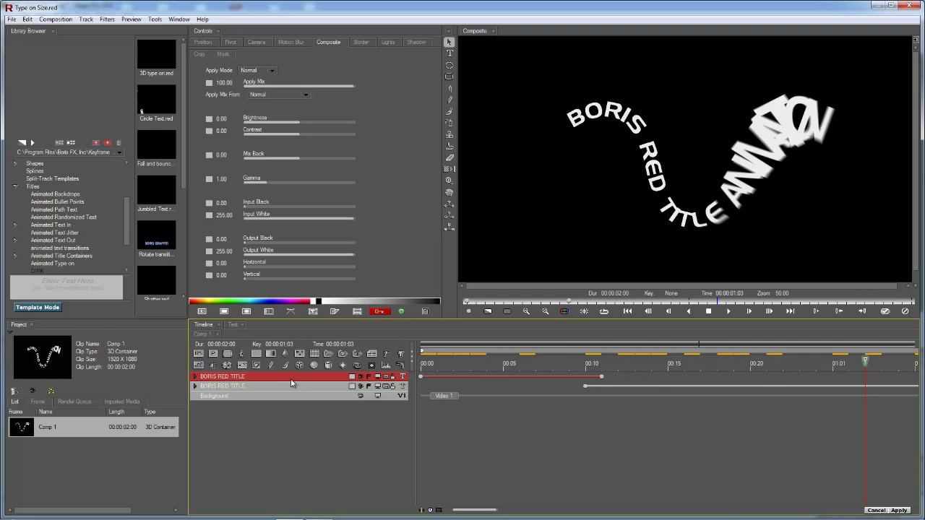
Step: Delete the BORIS RED TITLE tracks and add a text track reading 'The long and winding street'
key(Delete)
click(385, 353)
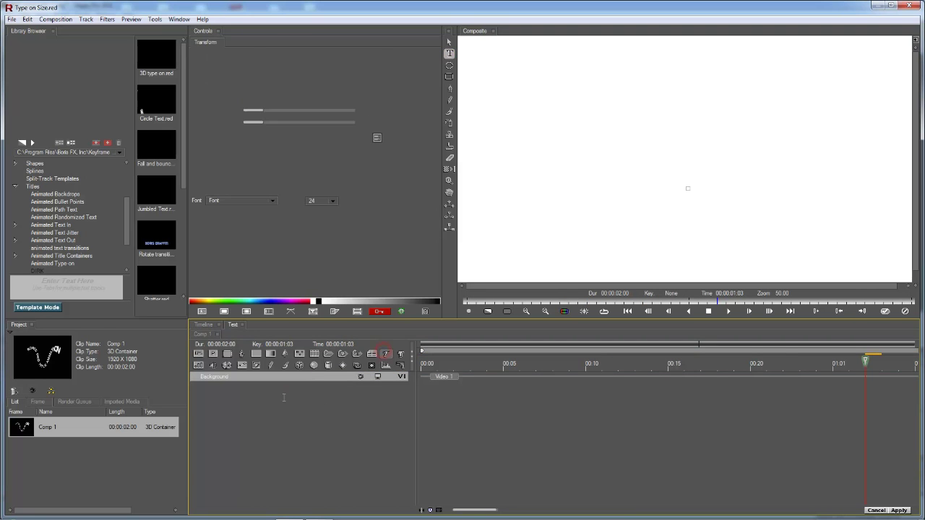
click(282, 397)
text(The long)
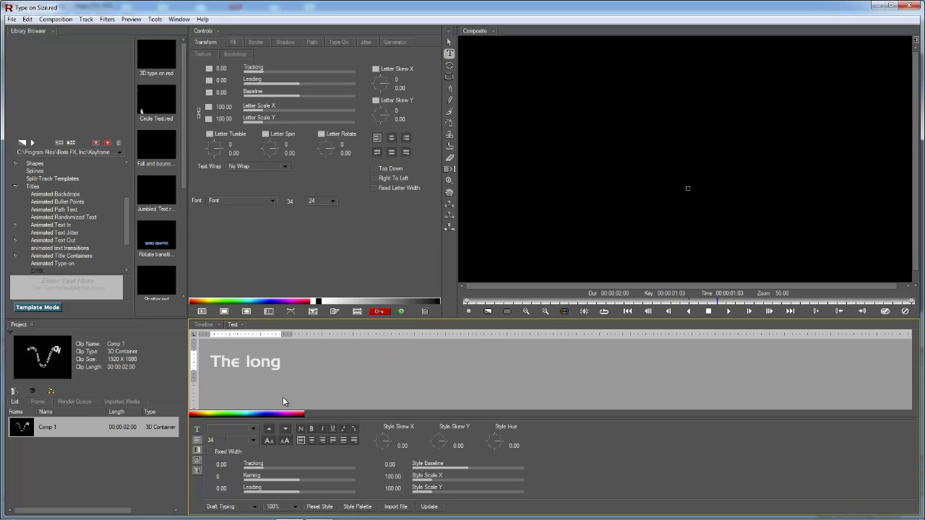
text( and winding stree)
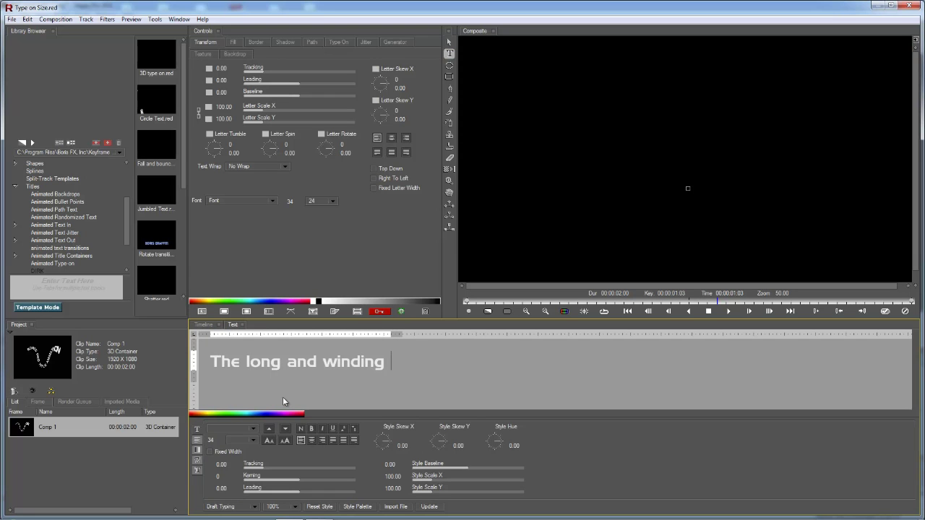
text(t)
click(424, 507)
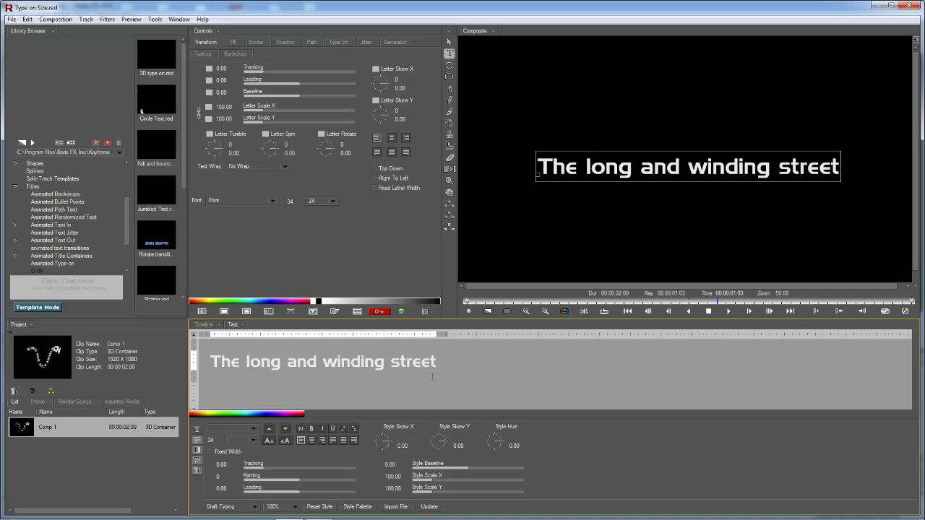
click(203, 325)
Step: Enable Make Path Track on the text layer and select its new Text Path row
click(216, 377)
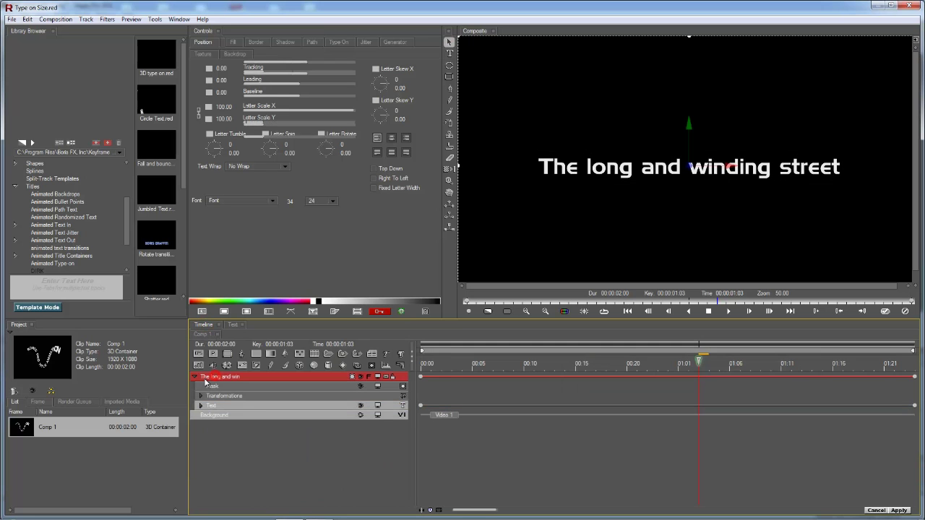
click(210, 407)
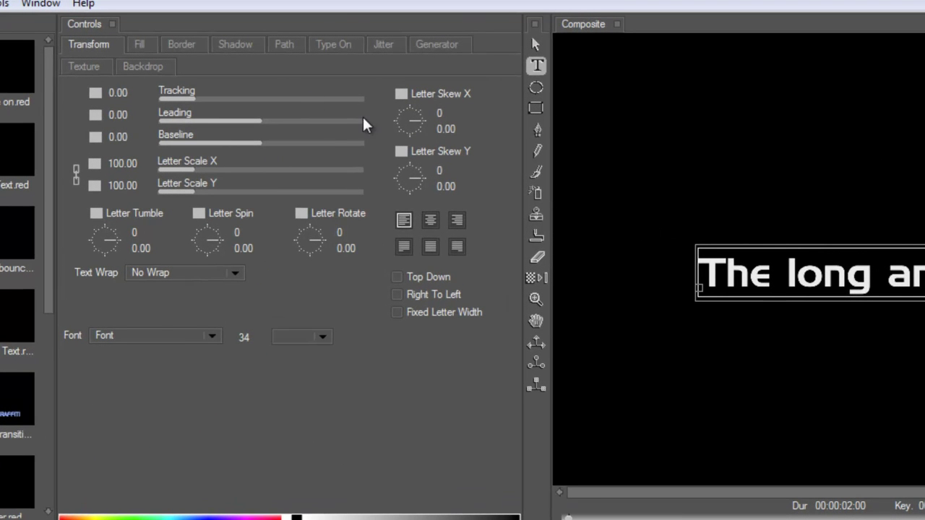
click(287, 45)
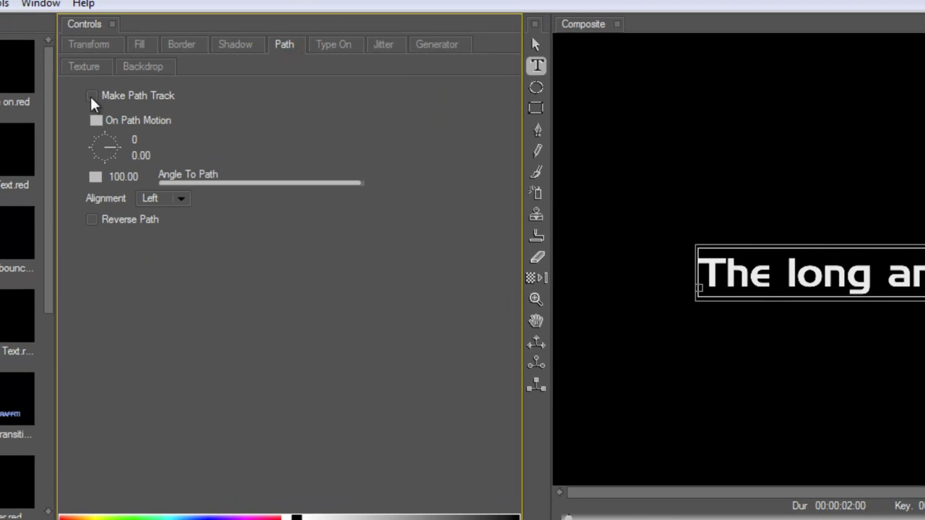
click(92, 96)
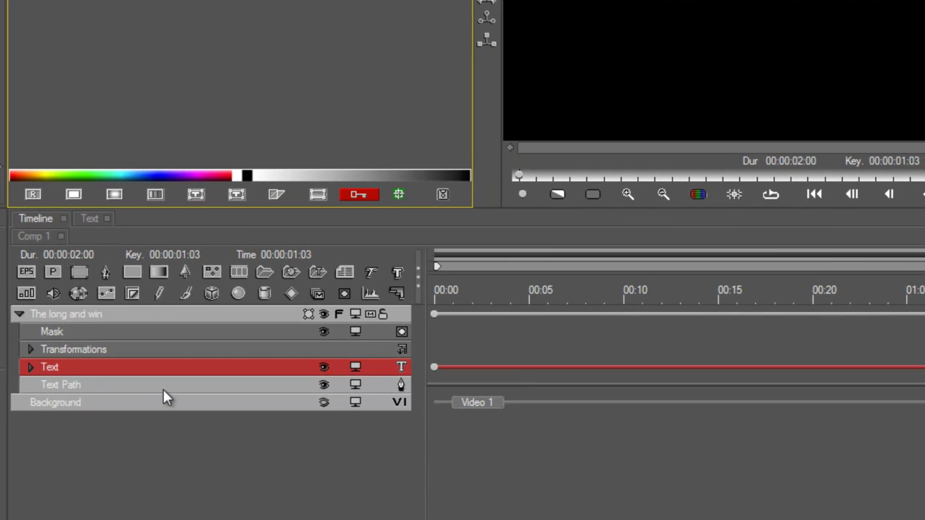
click(117, 384)
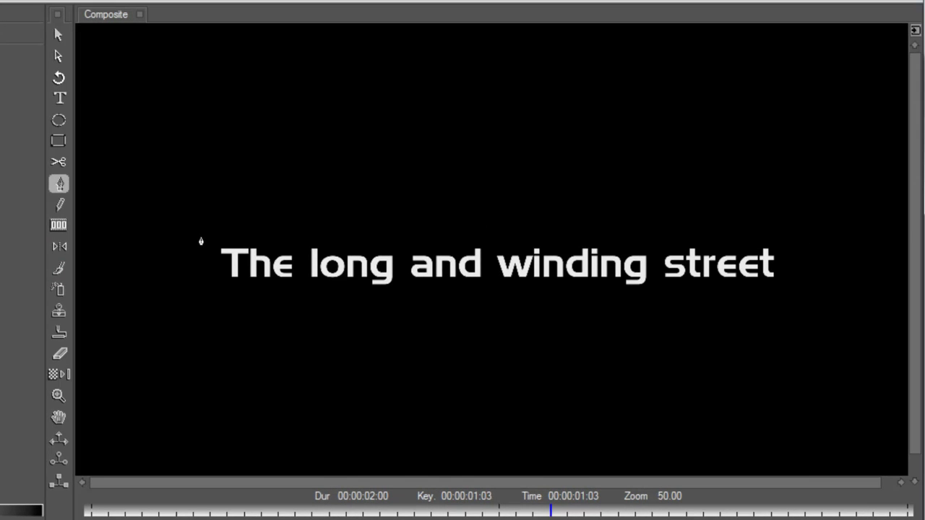
Step: Draw a four-anchor S-shaped Bezier curve across the Composite window as the text path
click(58, 186)
drag(163, 239, 185, 156)
drag(361, 91, 450, 169)
drag(592, 338, 743, 240)
drag(803, 175, 824, 151)
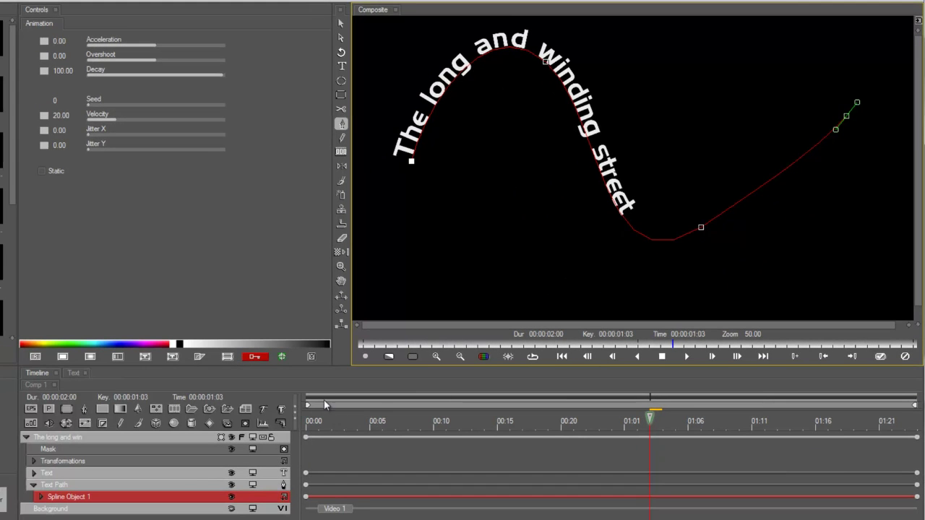
Step: Duplicate the curved text layer with Ctrl+D, collapse the copy, and select the original's Text row
click(154, 439)
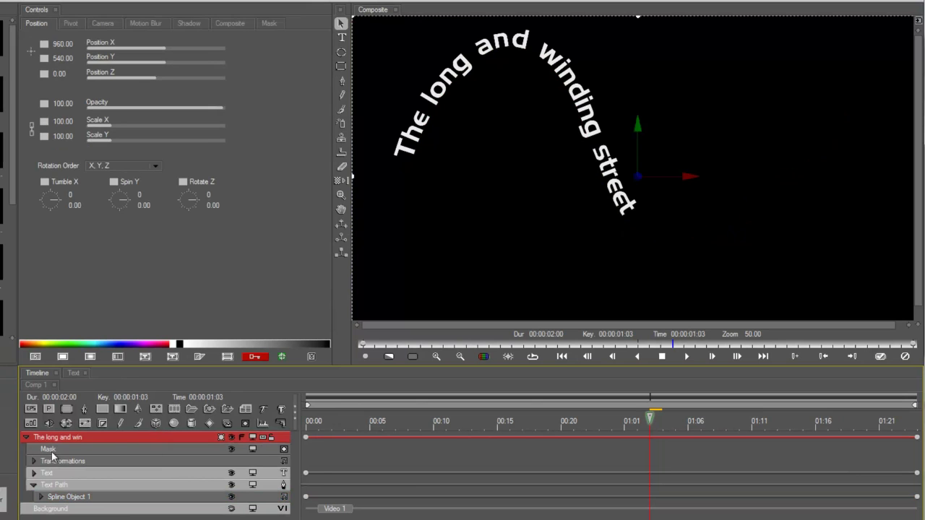
key(ctrl+d)
click(27, 510)
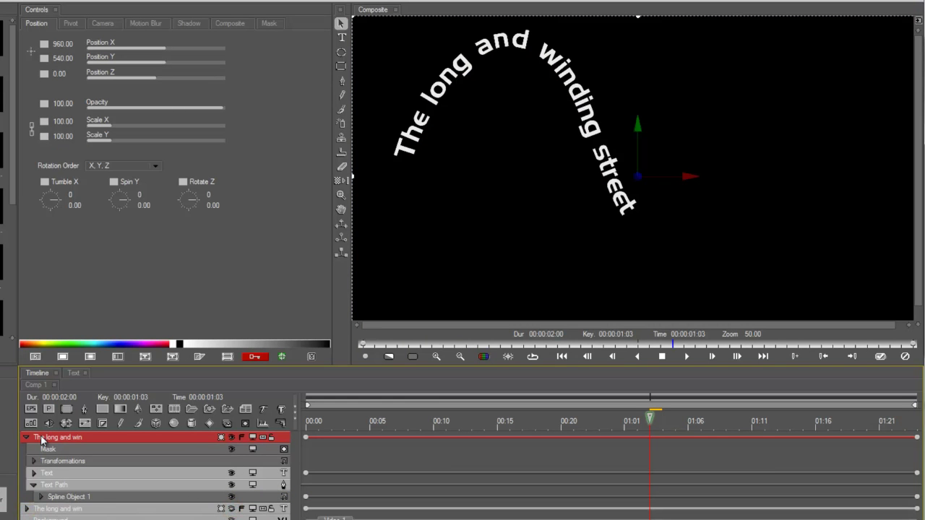
click(49, 474)
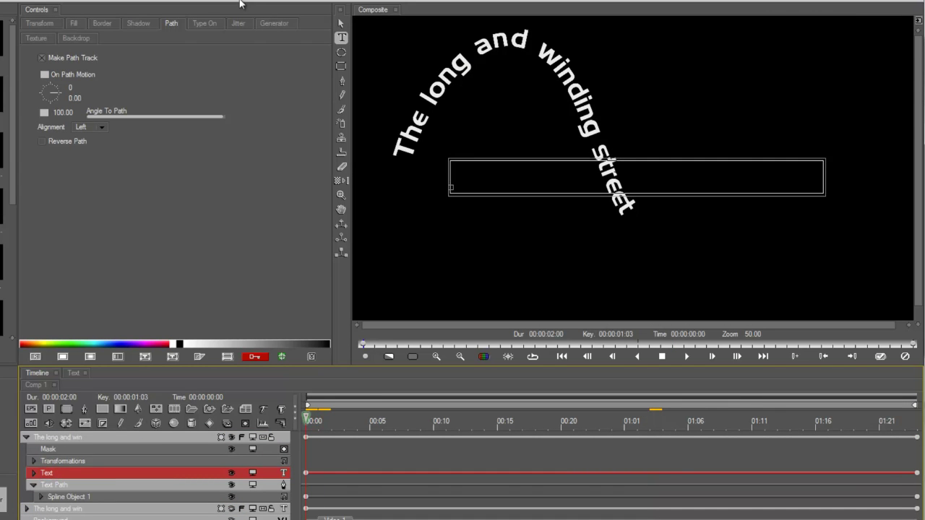
click(204, 24)
Step: Keyframe Text Type On from 0 (Linear) at 00:00 to 100 (Hold) at 00:10
drag(108, 71, 72, 70)
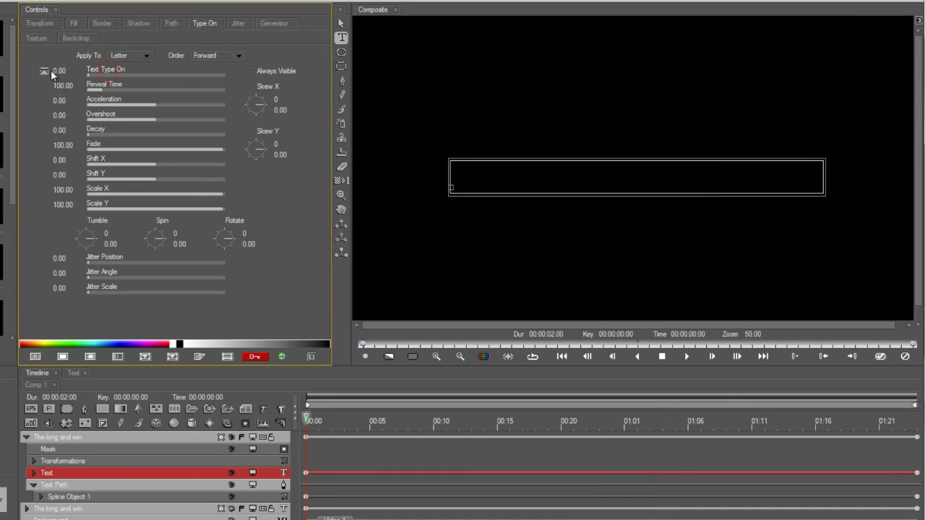
click(45, 71)
click(53, 115)
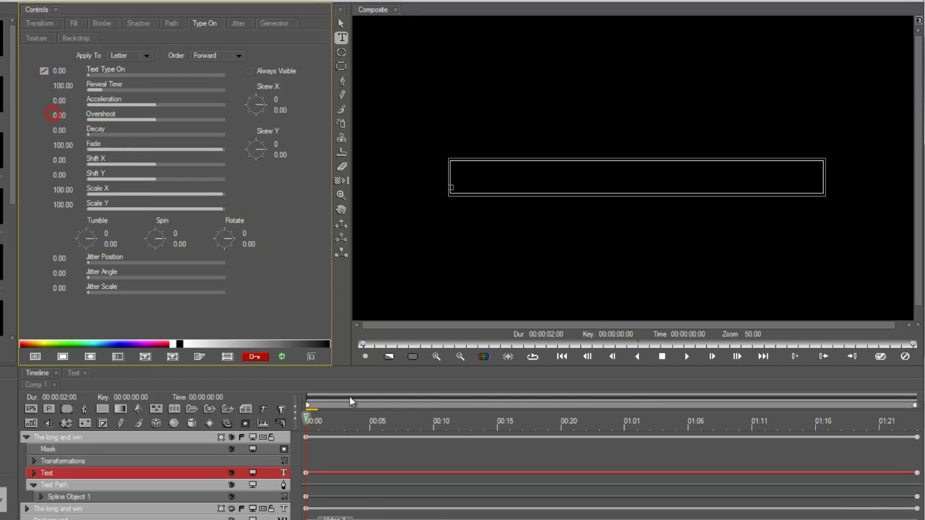
click(370, 423)
drag(387, 426, 433, 424)
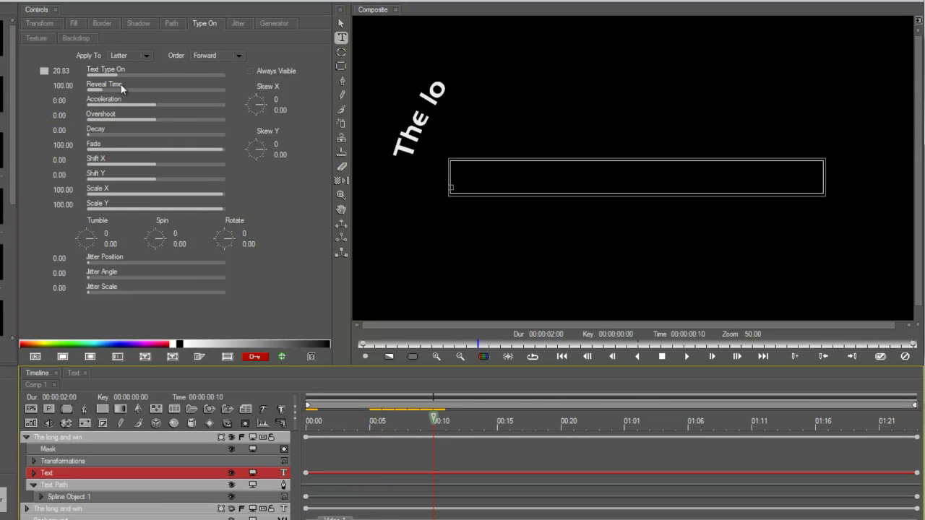
drag(119, 71, 128, 70)
click(44, 71)
click(53, 101)
Step: Set letter Fade to 0 and Reveal Time to about 196, then trim the layer to end at 00:10
drag(99, 147, 63, 154)
drag(110, 85, 120, 90)
drag(427, 432, 548, 432)
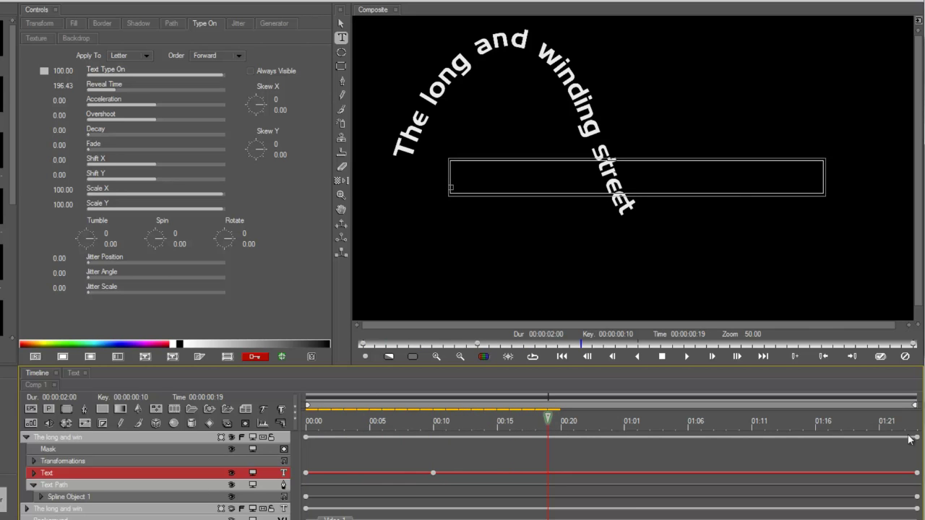
drag(918, 439, 460, 421)
click(231, 509)
Step: Move the second text layer's start to 00:10, expand it, and select its Text row
drag(306, 501, 430, 500)
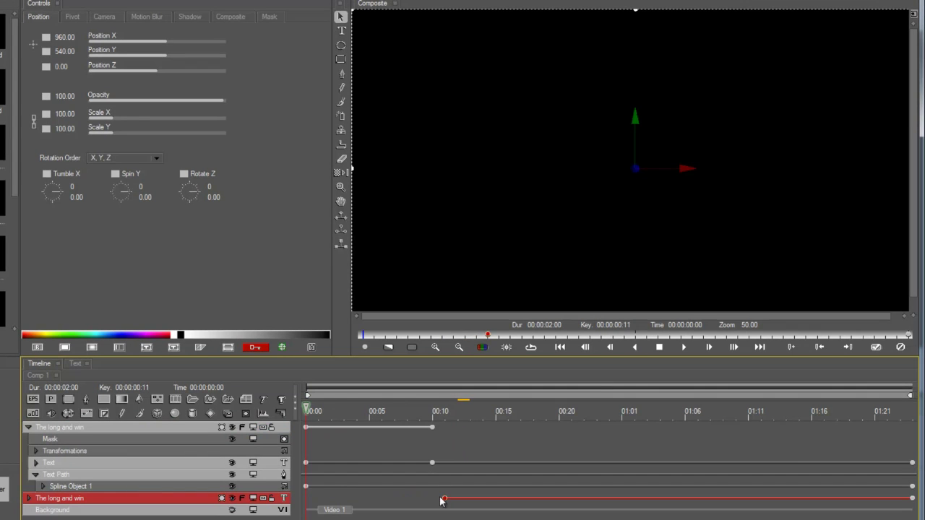
double_click(435, 499)
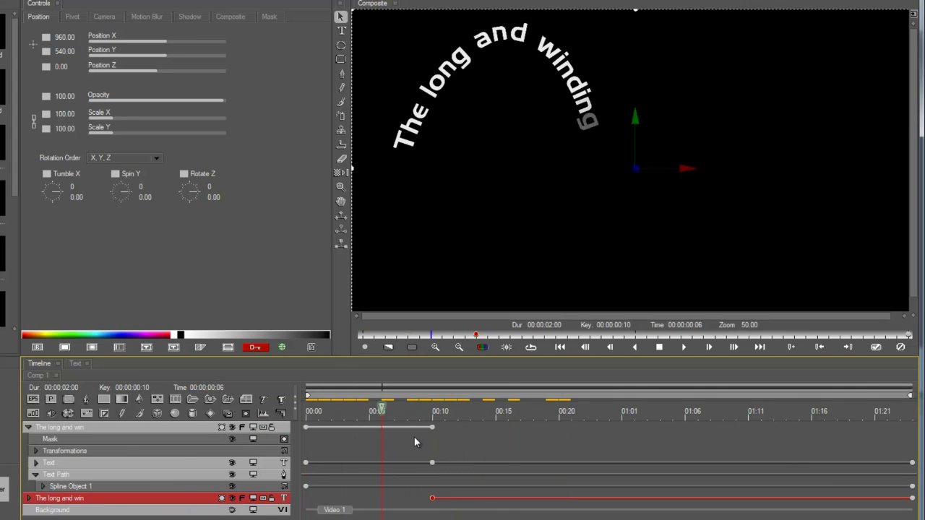
click(29, 498)
click(56, 519)
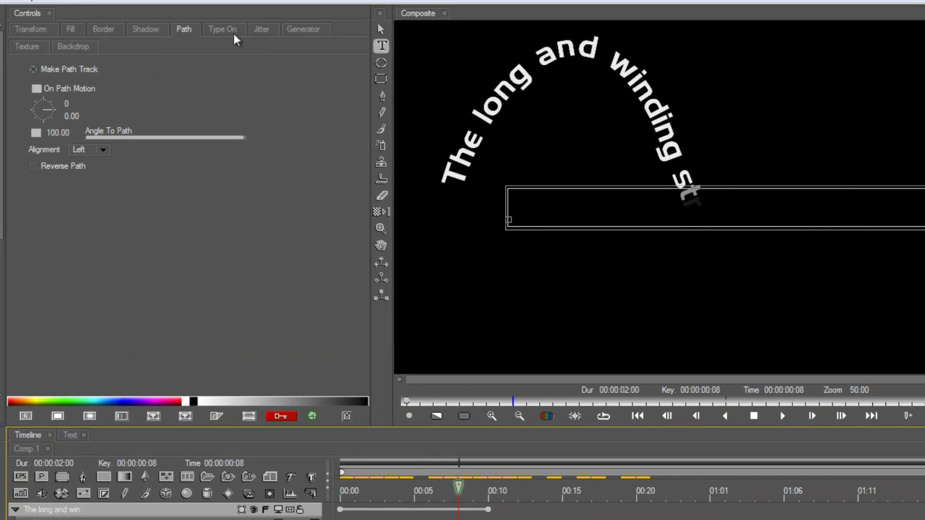
Step: Keyframe Text Type On linearly from 0 at 00:10 to 100 at 01:01
click(232, 29)
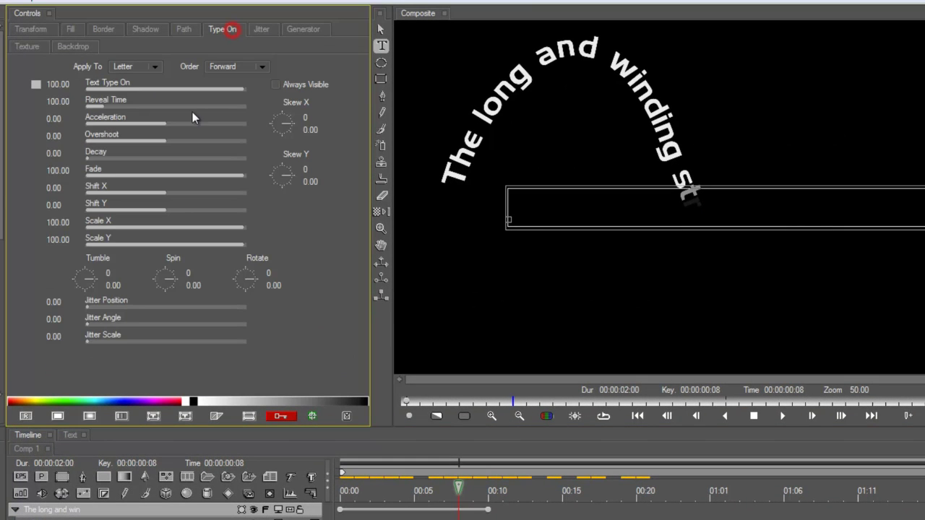
click(274, 85)
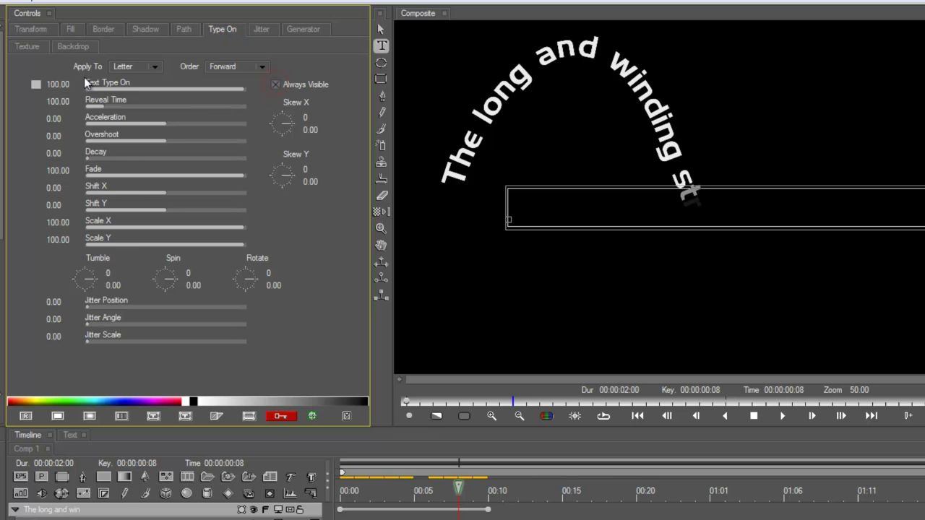
drag(120, 87, 57, 89)
click(35, 83)
click(49, 134)
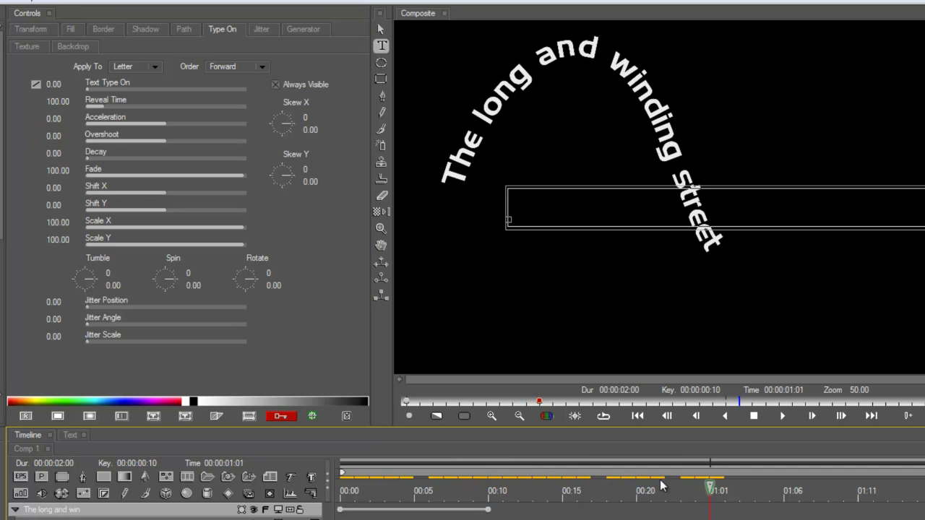
drag(116, 88, 298, 82)
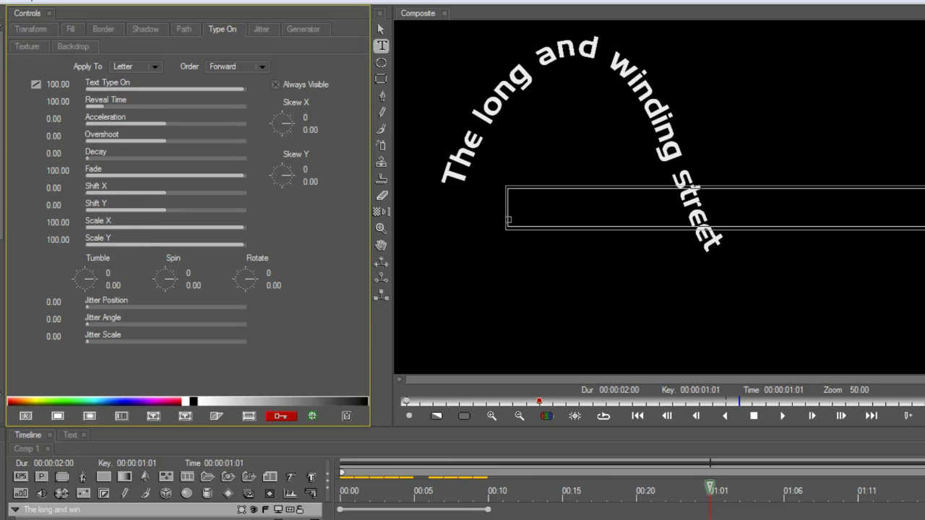
click(488, 490)
drag(96, 90, 61, 85)
click(708, 492)
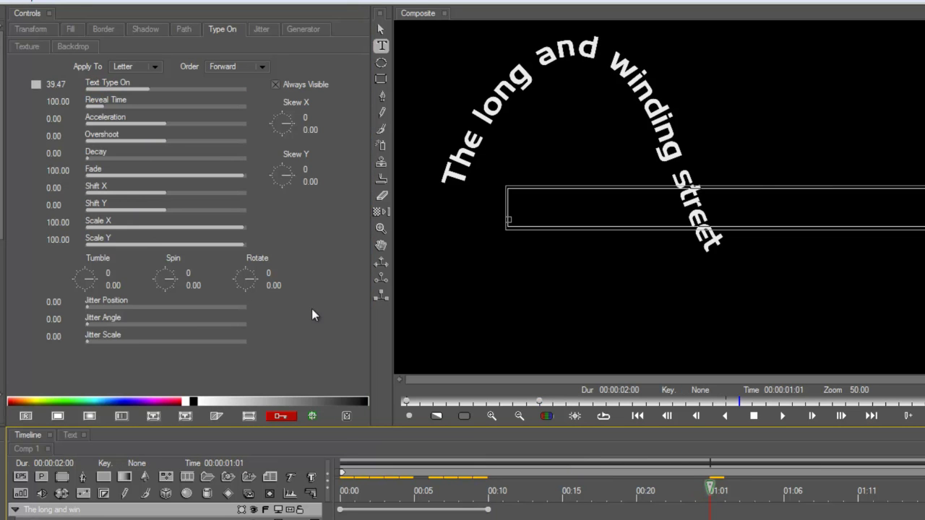
drag(186, 90, 245, 90)
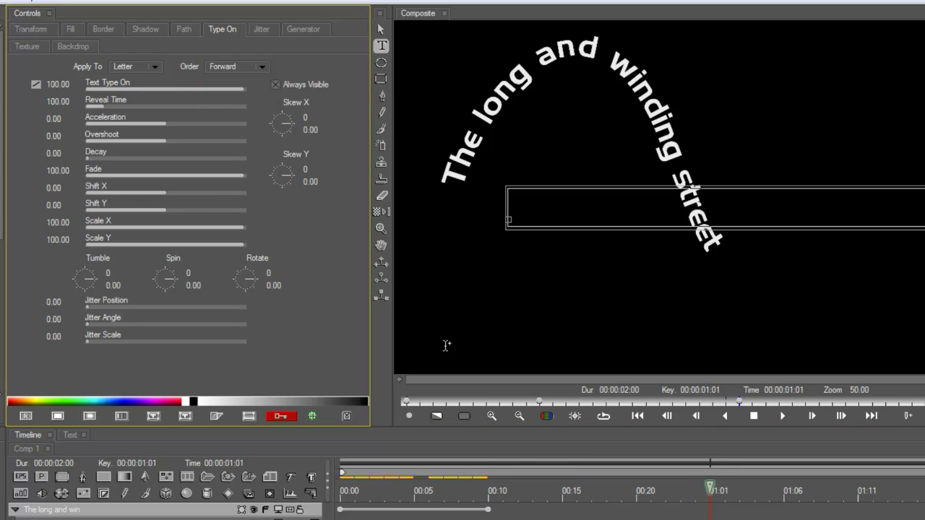
drag(692, 500, 621, 493)
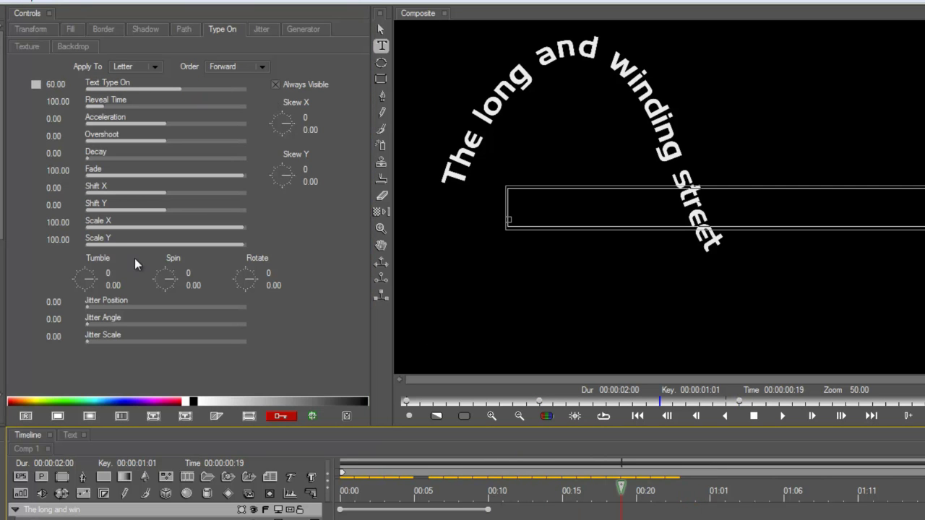
Step: Scale each appearing letter to 277% and lengthen Reveal Time to about 339
drag(59, 221, 181, 245)
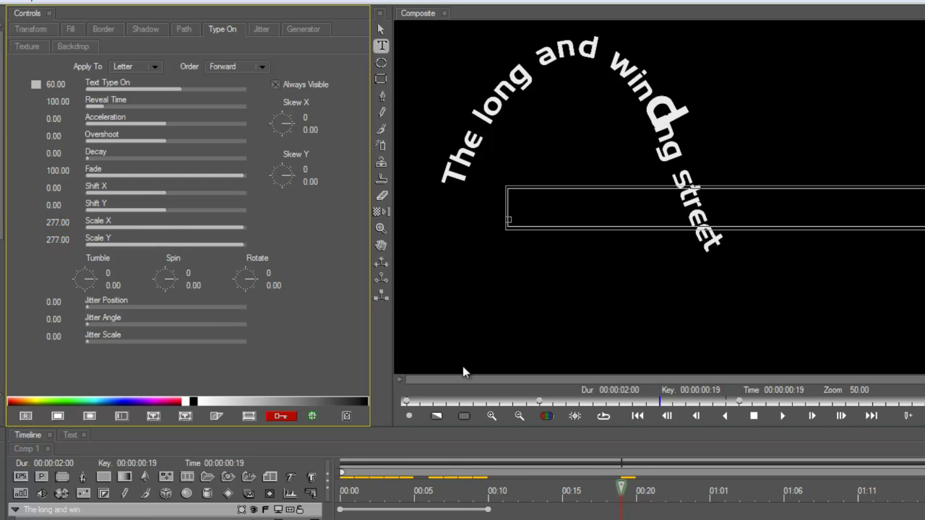
drag(612, 496, 577, 510)
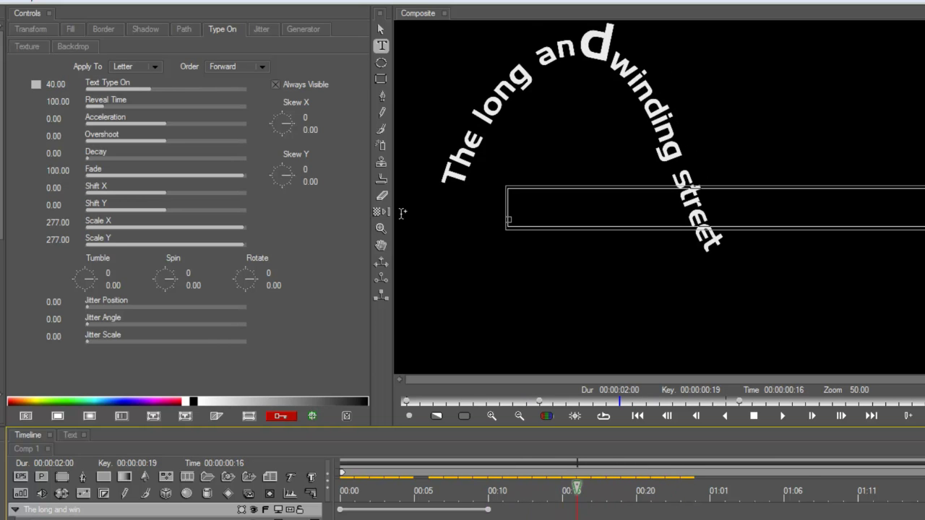
drag(105, 105, 147, 107)
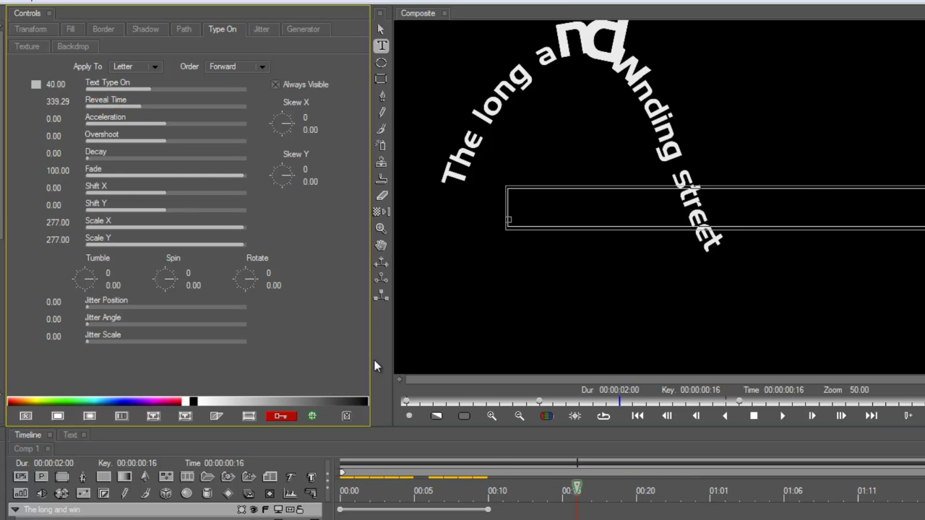
drag(525, 511, 653, 492)
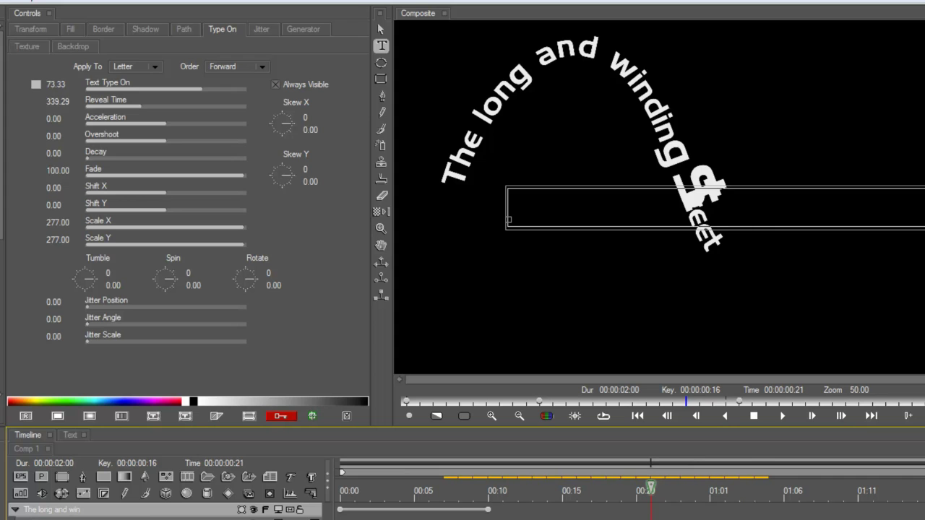
click(183, 29)
Step: Keyframe On Path Motion linearly so the title slides along its path by the clip's end
drag(705, 492, 721, 493)
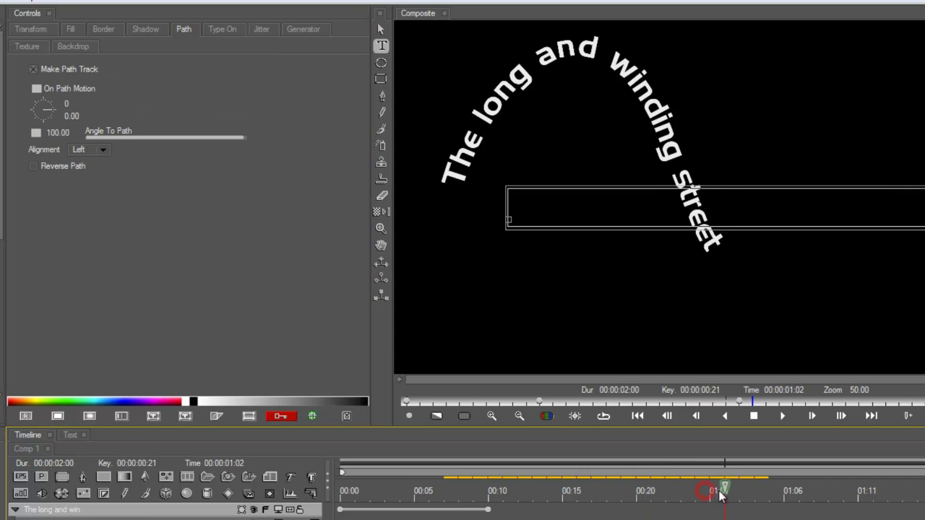
click(36, 89)
click(52, 137)
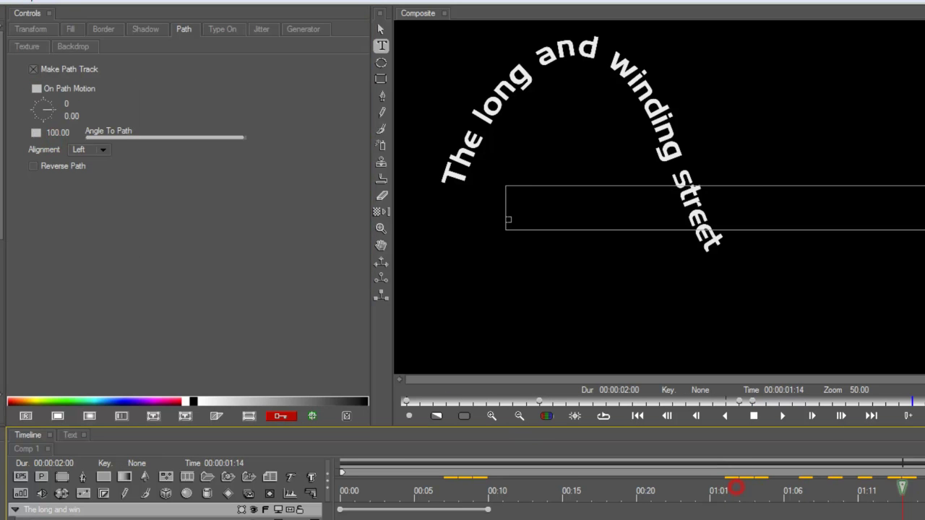
key(End)
drag(54, 109, 91, 137)
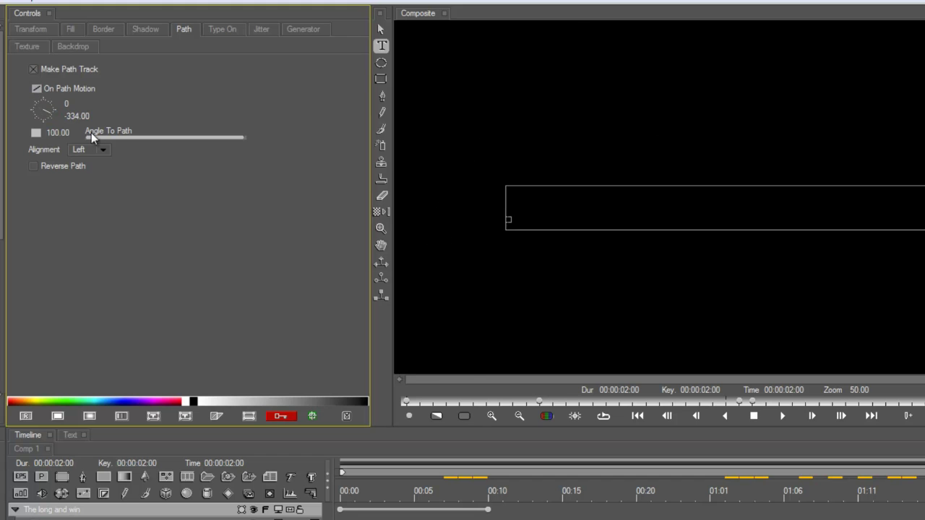
key(space)
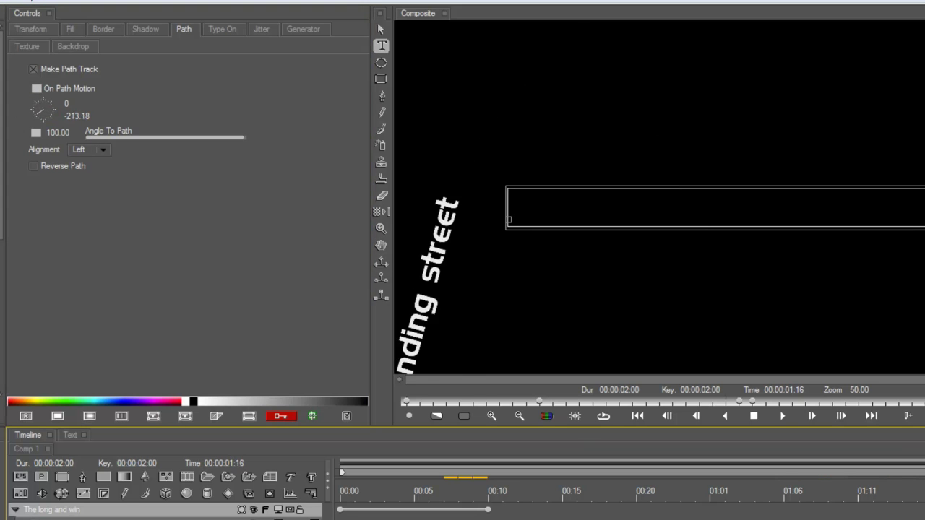
key(space)
Step: Turn on Global Motion Blur for the title layer
click(252, 495)
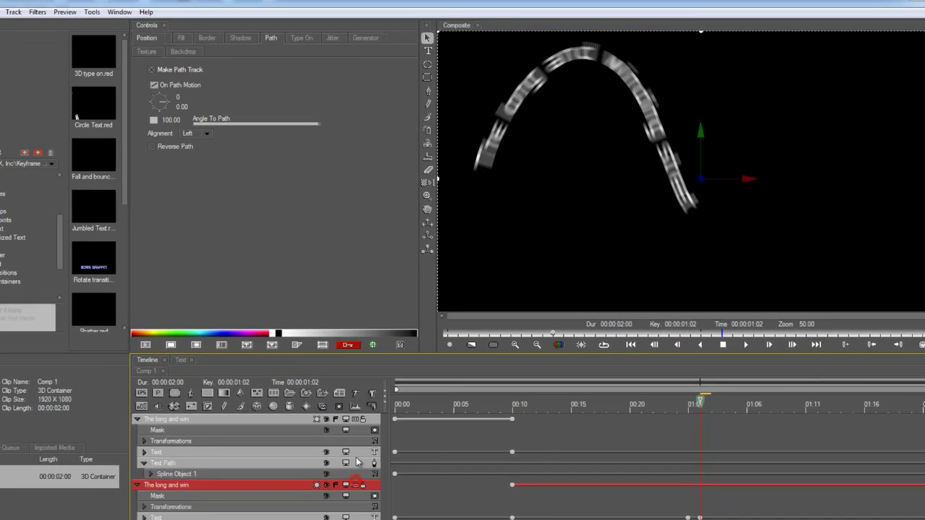
click(387, 398)
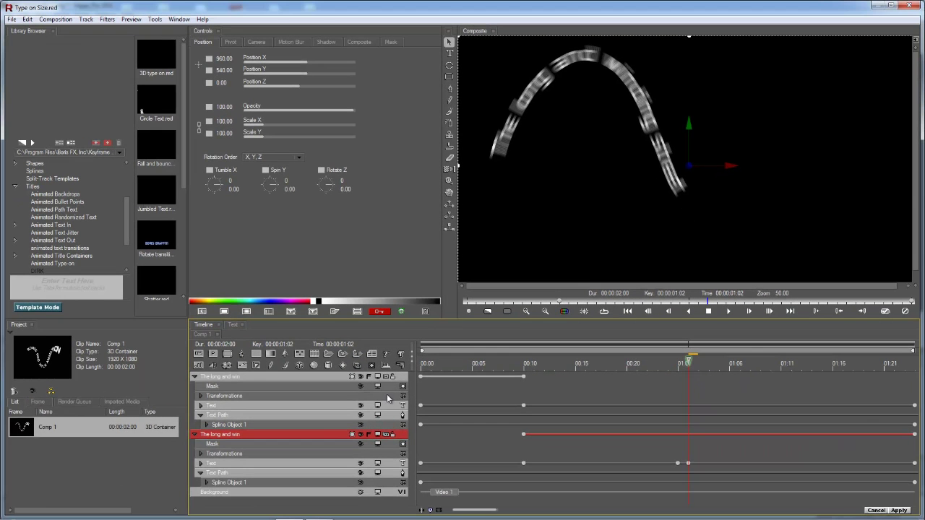
click(387, 434)
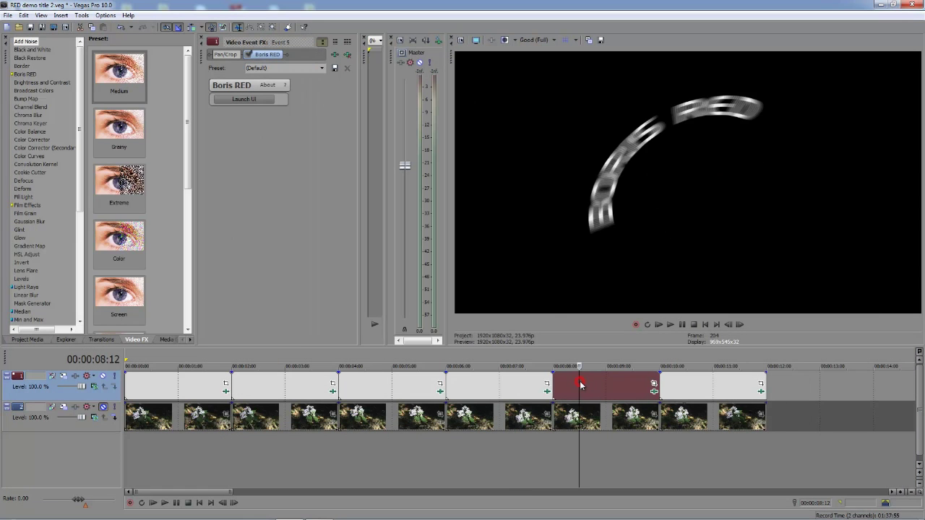
Step: Scrub the next BORIS RED title event in Vegas and launch it in Boris RED
click(602, 378)
click(624, 390)
click(570, 390)
click(562, 390)
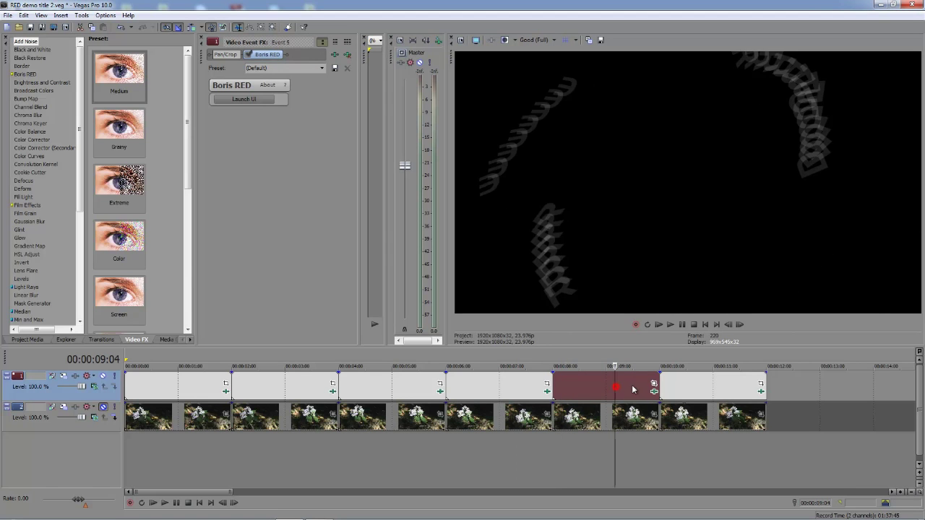
click(614, 389)
click(261, 100)
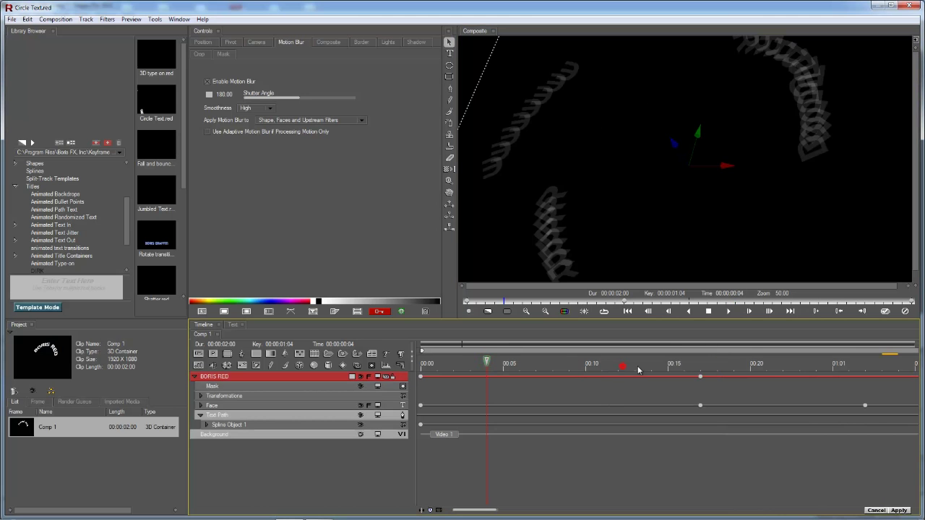
Step: At 00:17, delete the BORIS RED track and add a text track reading 'Circular Logic Is...'
drag(624, 370, 703, 364)
key(Delete)
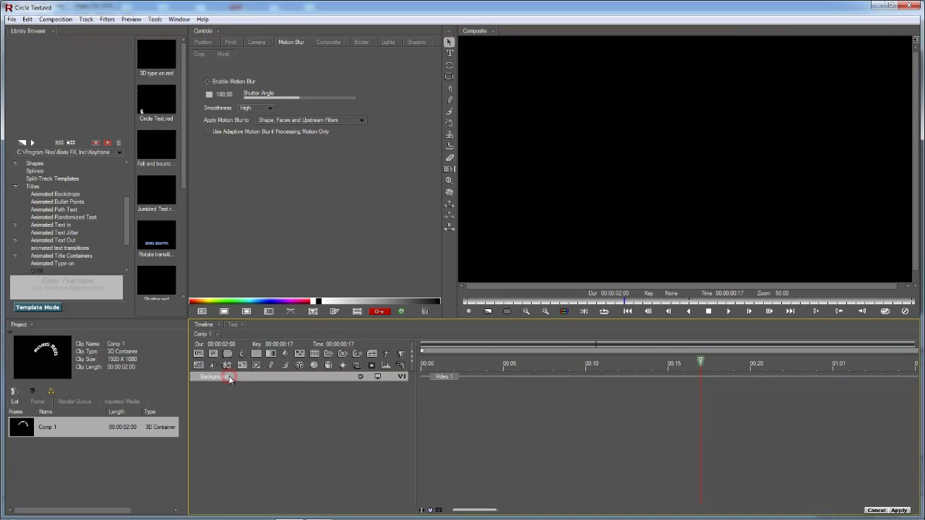
click(386, 354)
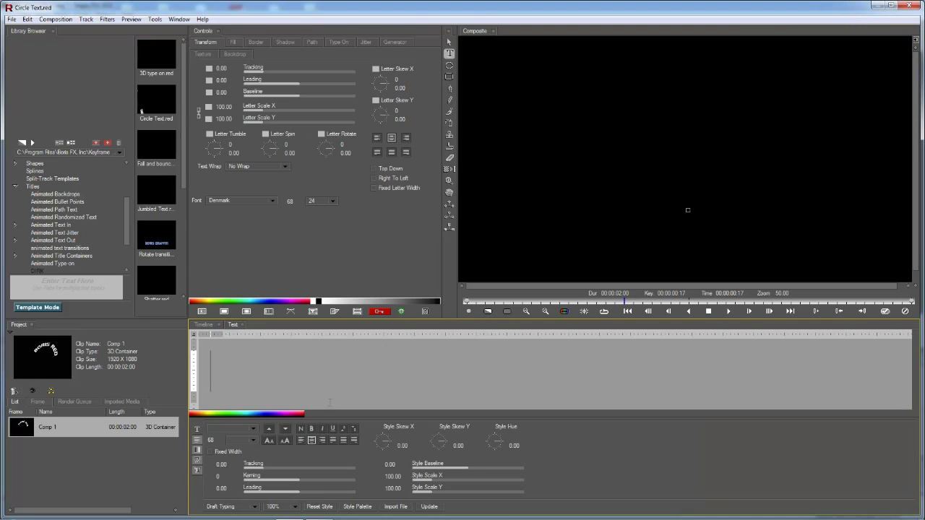
text(Circular)
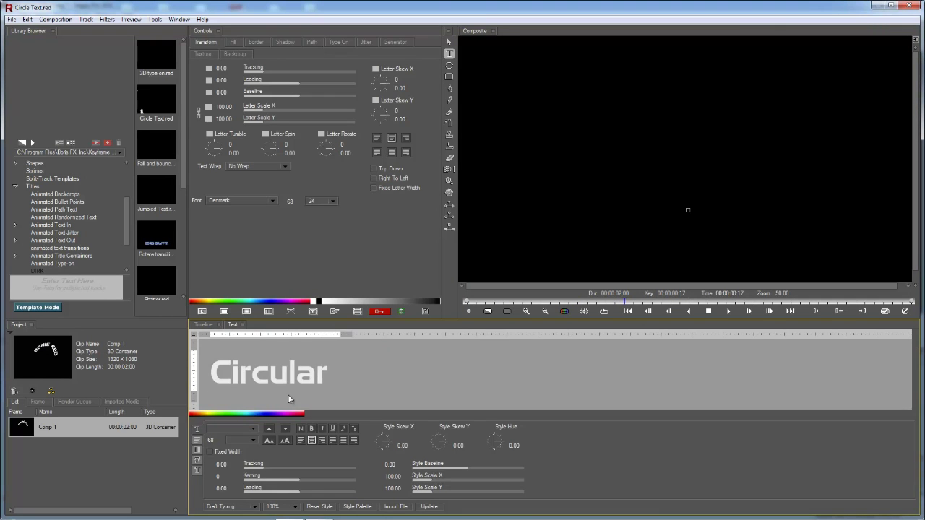
text( Logic Is...)
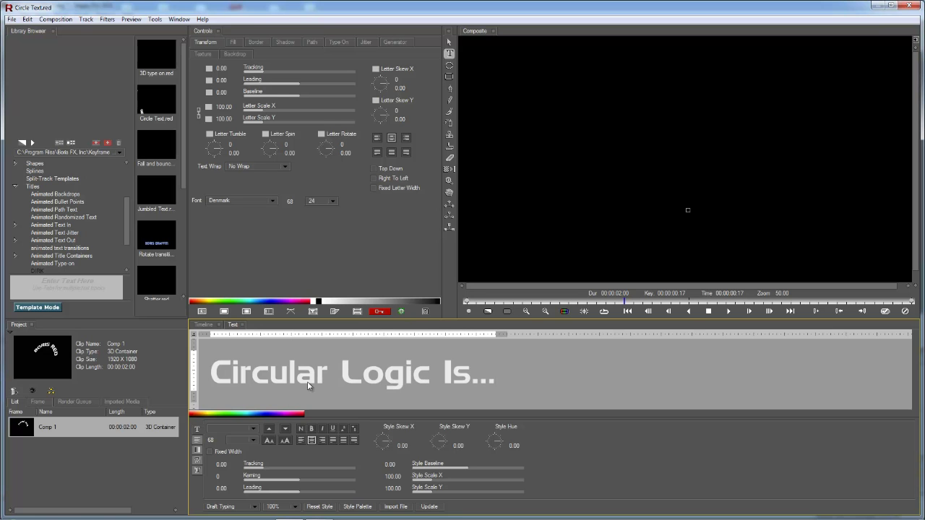
mouse_move(434, 501)
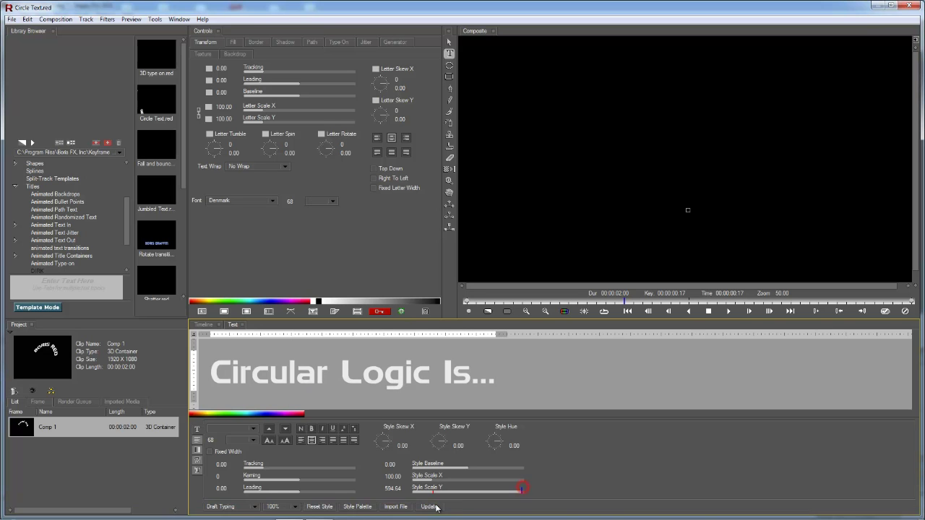
click(435, 506)
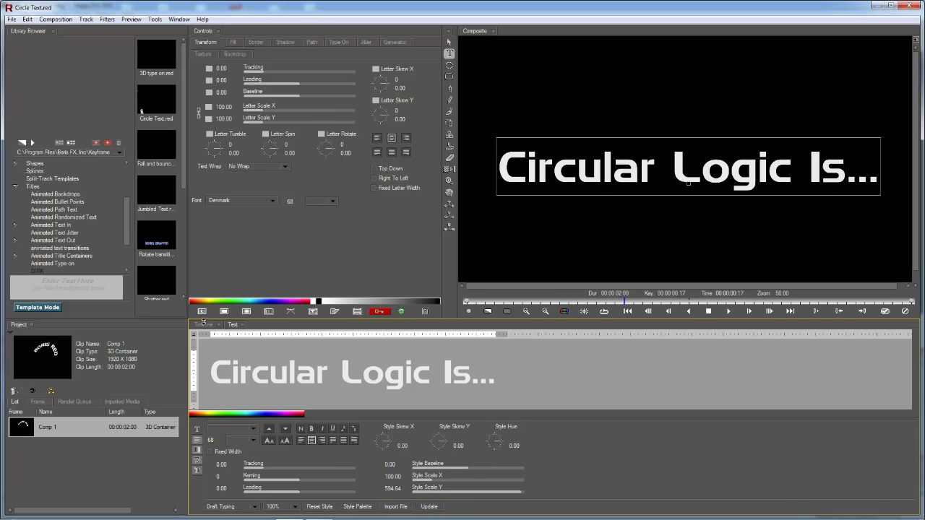
Step: Reduce the text's font size to 58 and apply it to the composite
click(272, 442)
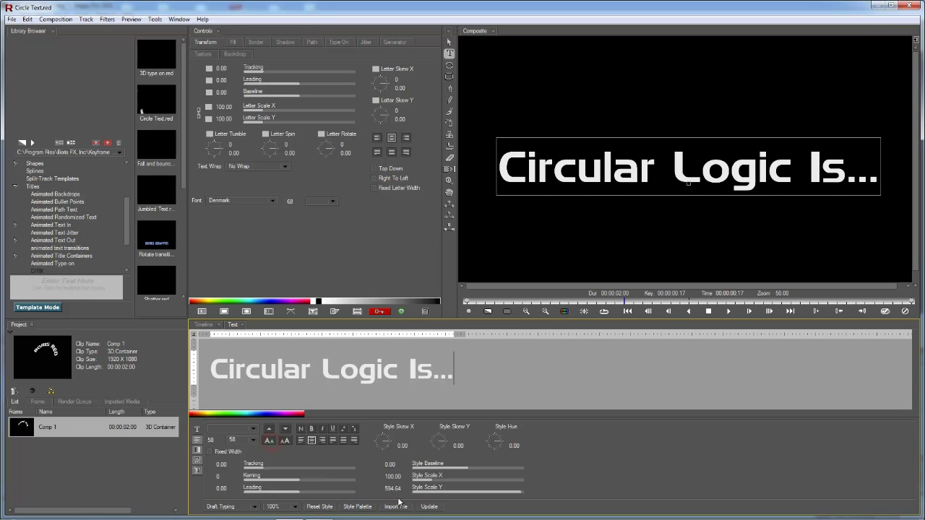
click(427, 506)
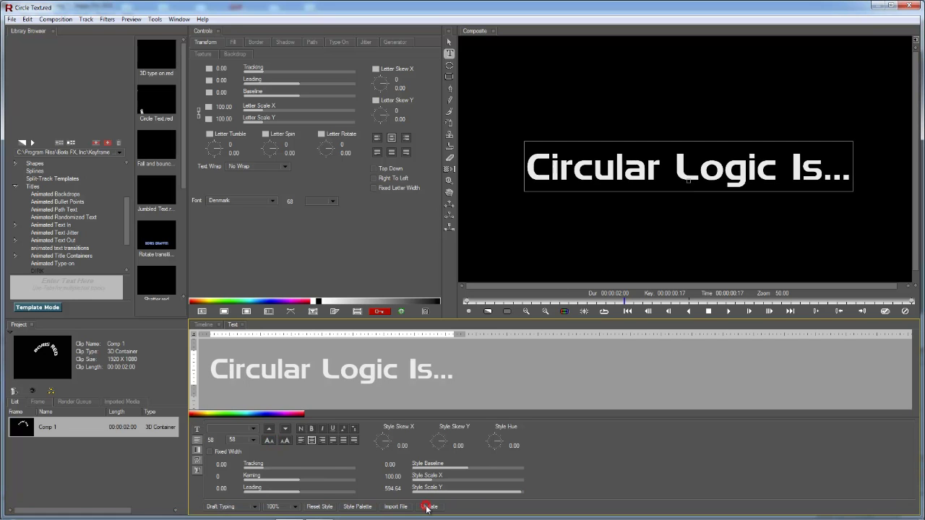
click(203, 324)
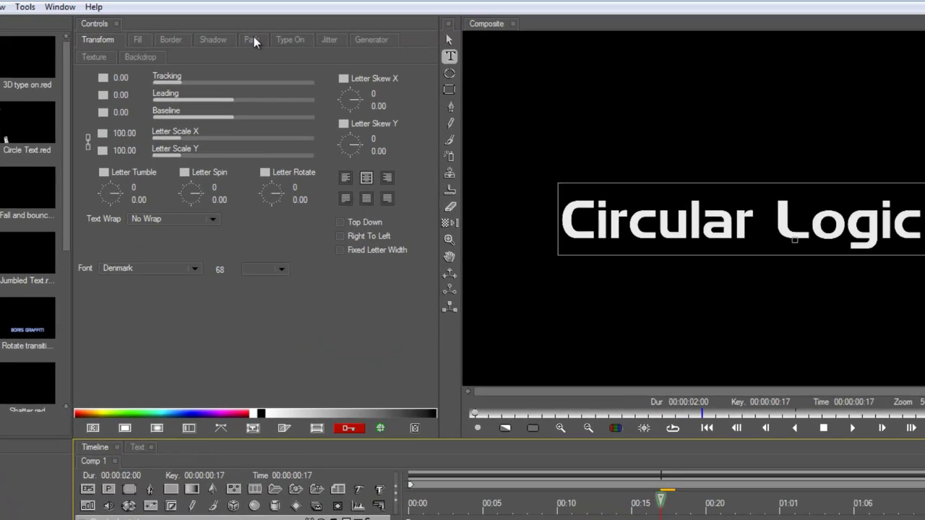
Step: Enable Make Path Track and draw a circular oval path, nudging it toward the centre
click(311, 42)
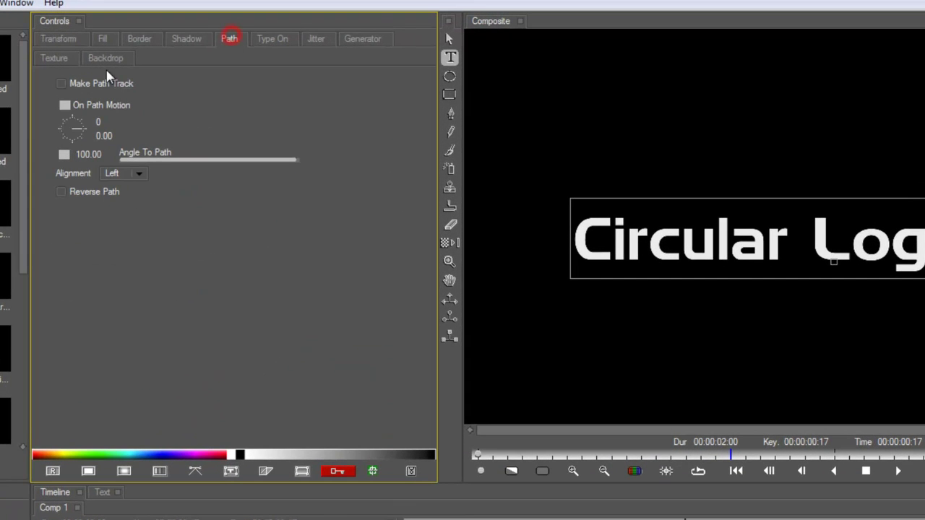
click(62, 84)
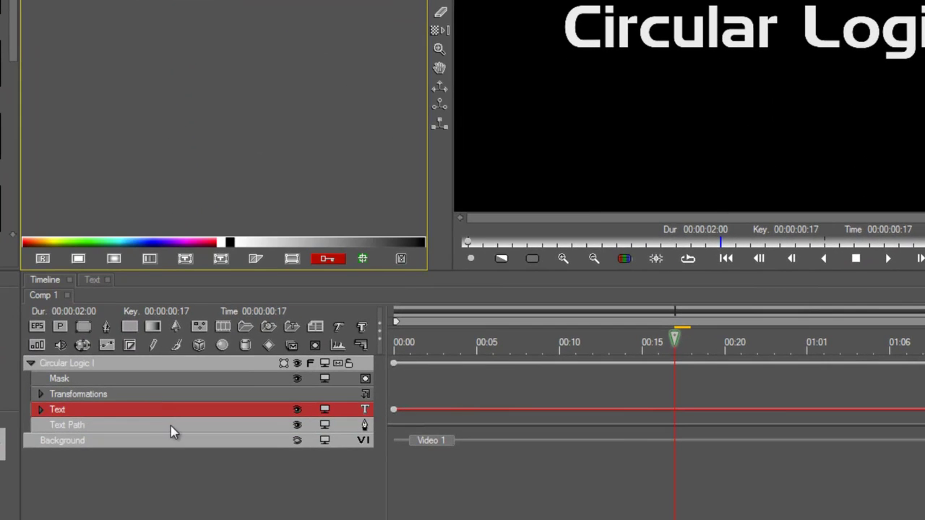
click(171, 426)
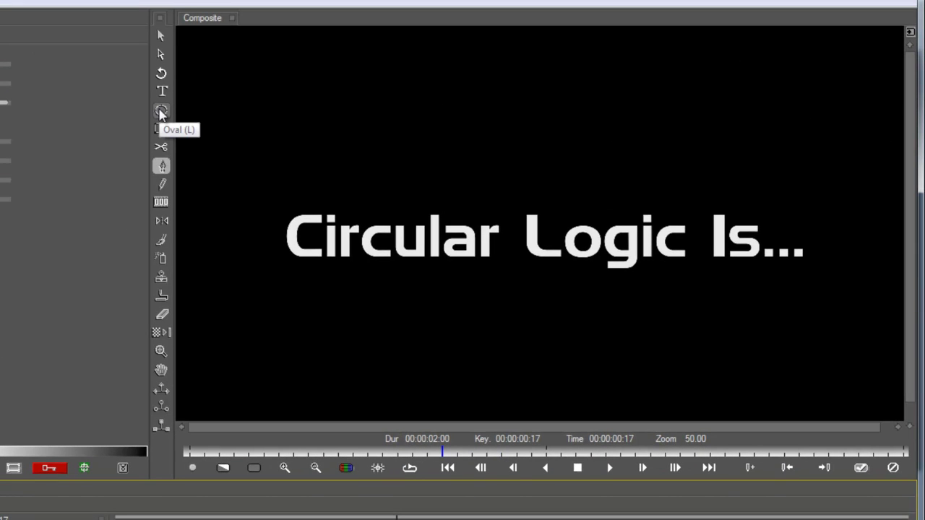
click(161, 112)
drag(521, 218, 744, 418)
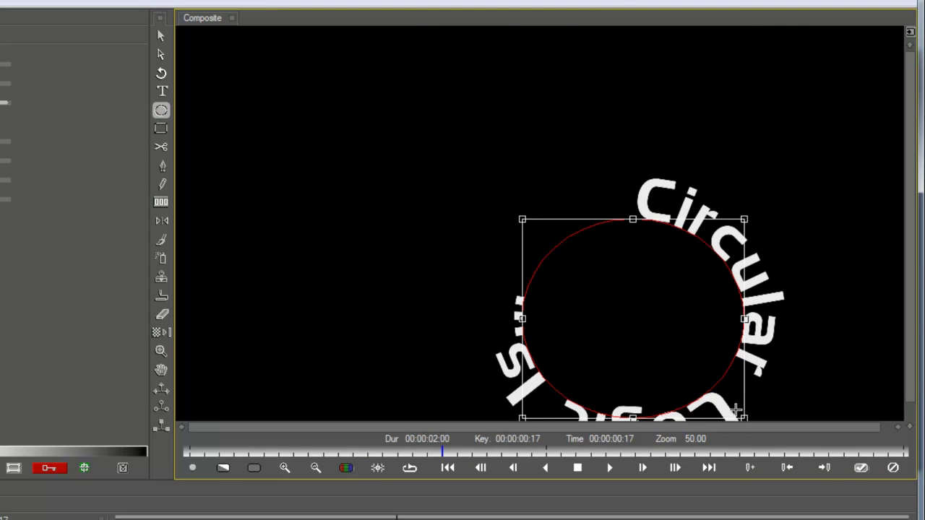
click(162, 55)
drag(552, 249, 465, 170)
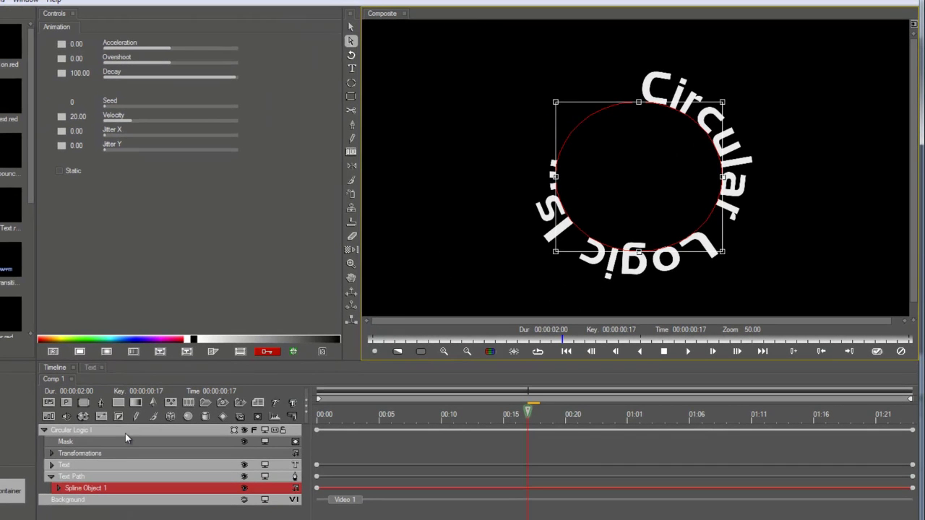
Step: Set the text's path Alignment to Center around the circle
click(113, 464)
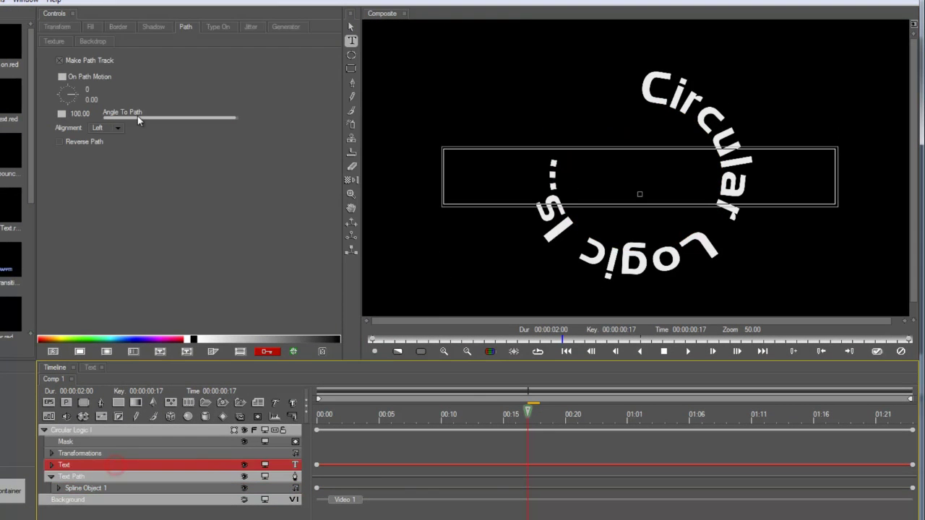
click(98, 124)
click(118, 151)
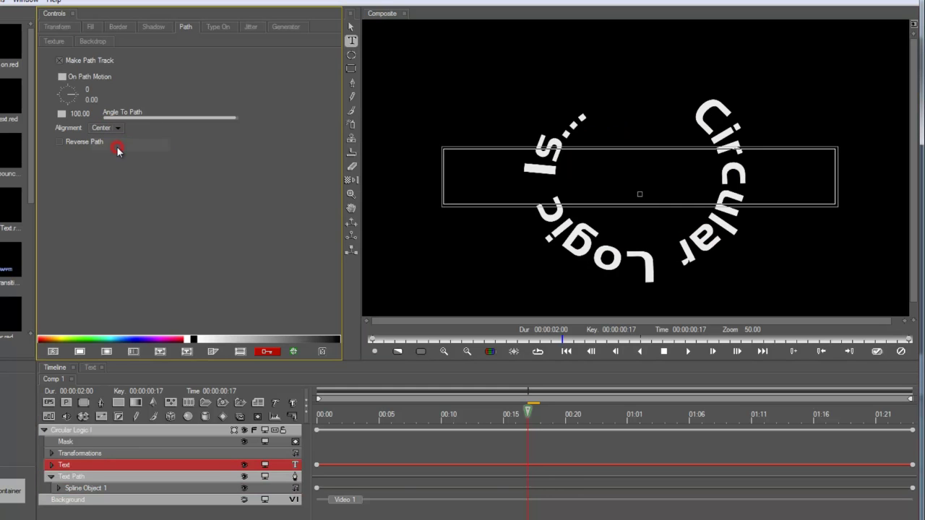
click(111, 130)
click(110, 166)
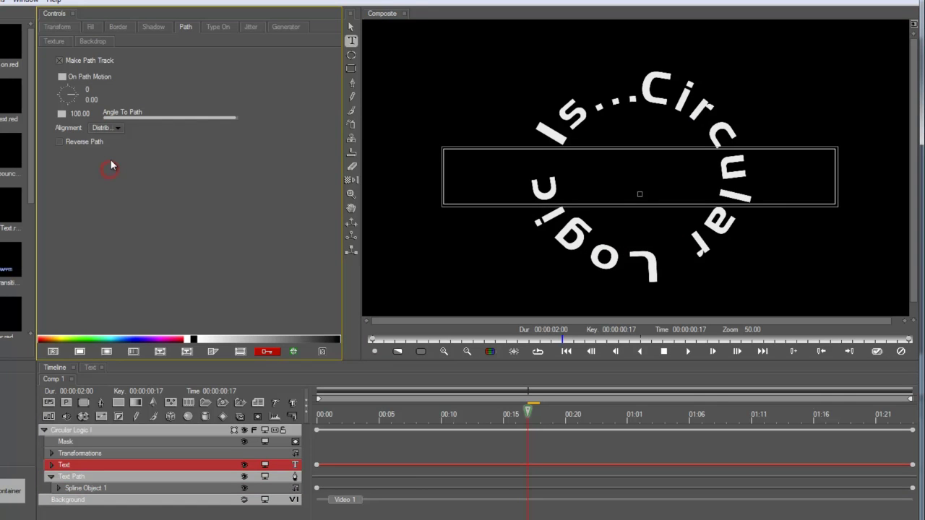
click(116, 128)
click(118, 149)
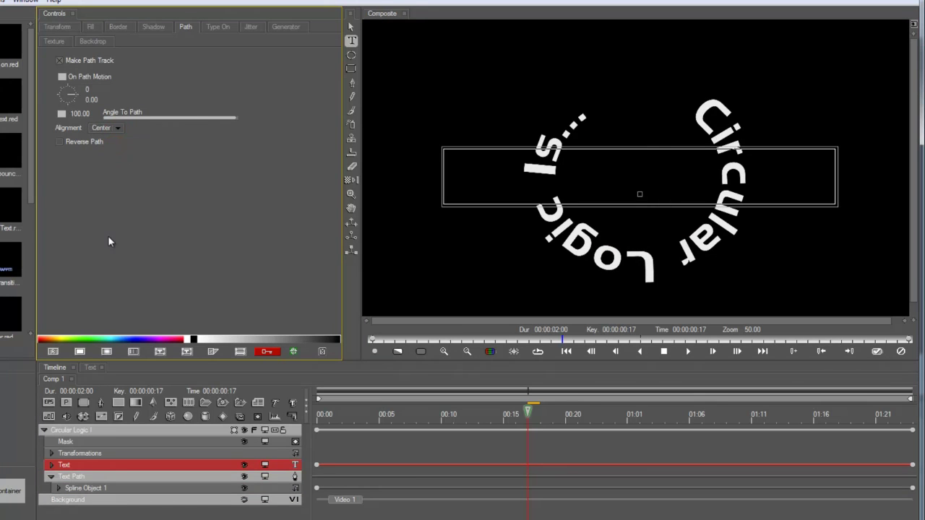
drag(336, 416, 302, 422)
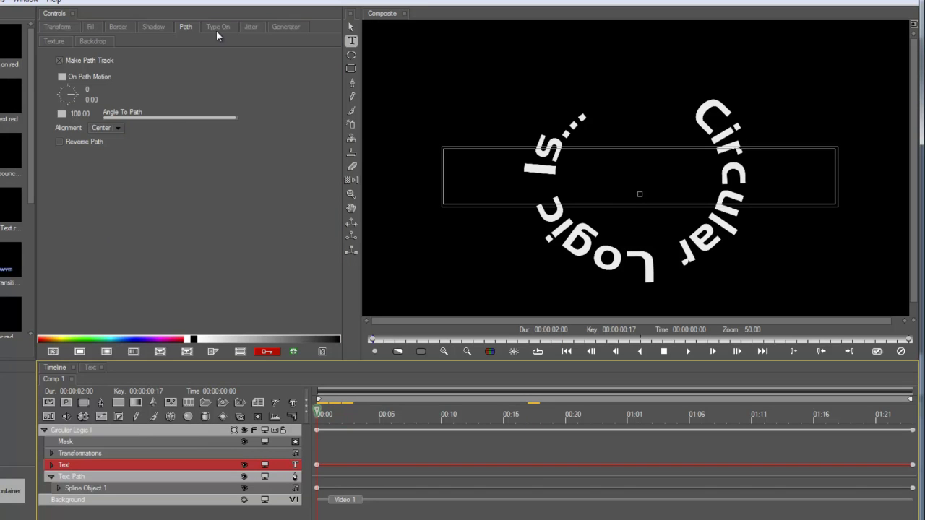
click(251, 27)
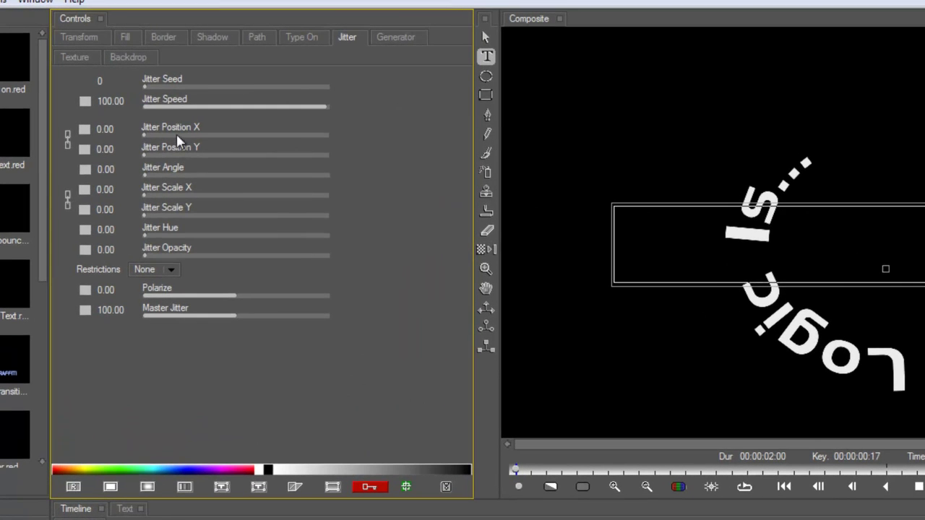
Step: Set position and angle jitter to 100 and jitter speed to 0, all with constant keys, then preview
drag(177, 135, 257, 147)
click(80, 130)
click(90, 151)
drag(186, 172, 356, 181)
click(84, 169)
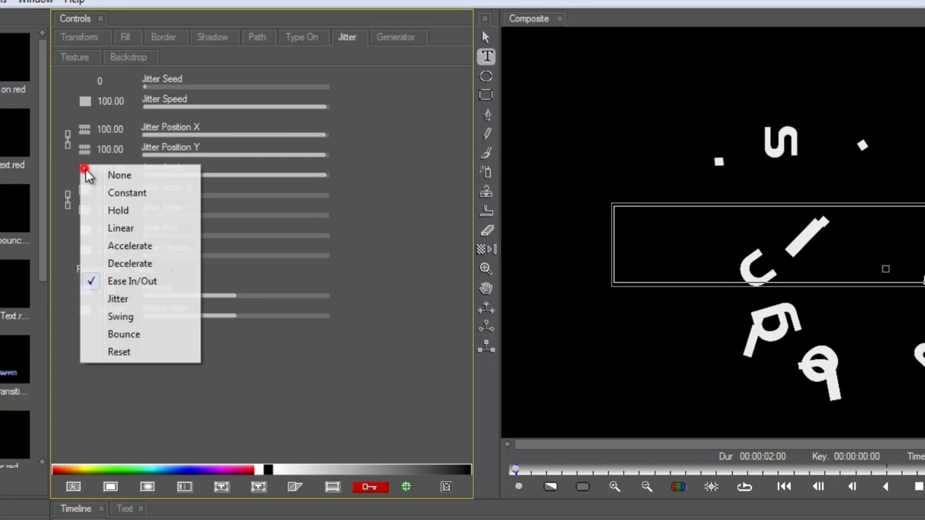
click(117, 194)
drag(179, 105, 115, 102)
click(87, 101)
click(105, 124)
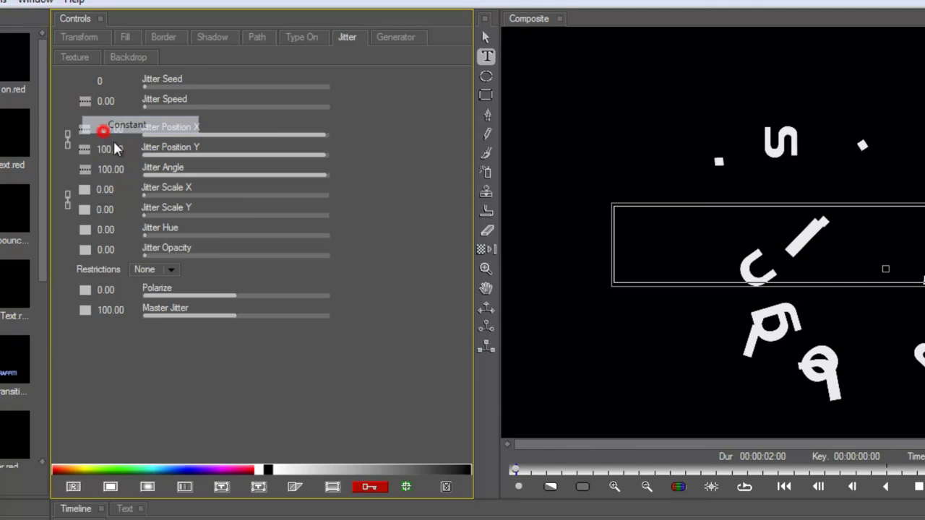
key(space)
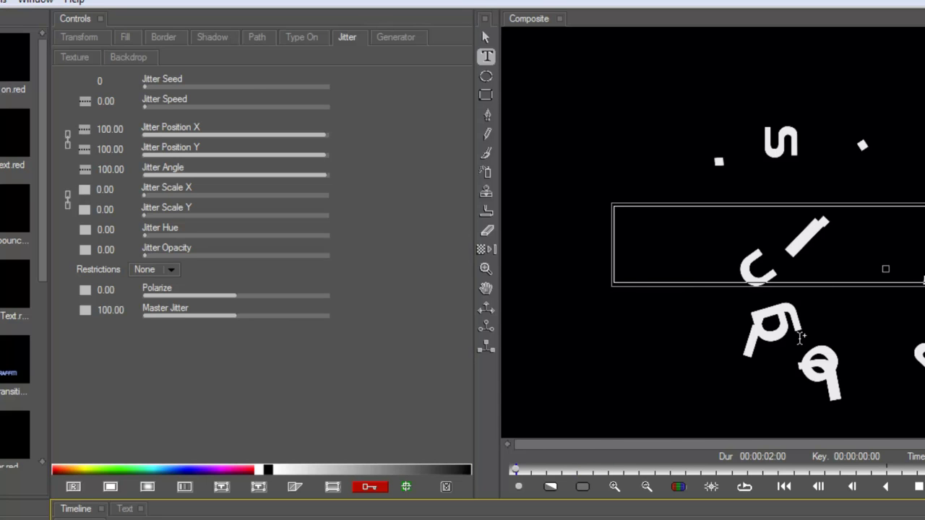
Step: Raise Master Jitter to 200 and try Linear, Decelerate, then Hold interpolation, previewing the result
drag(226, 320, 364, 329)
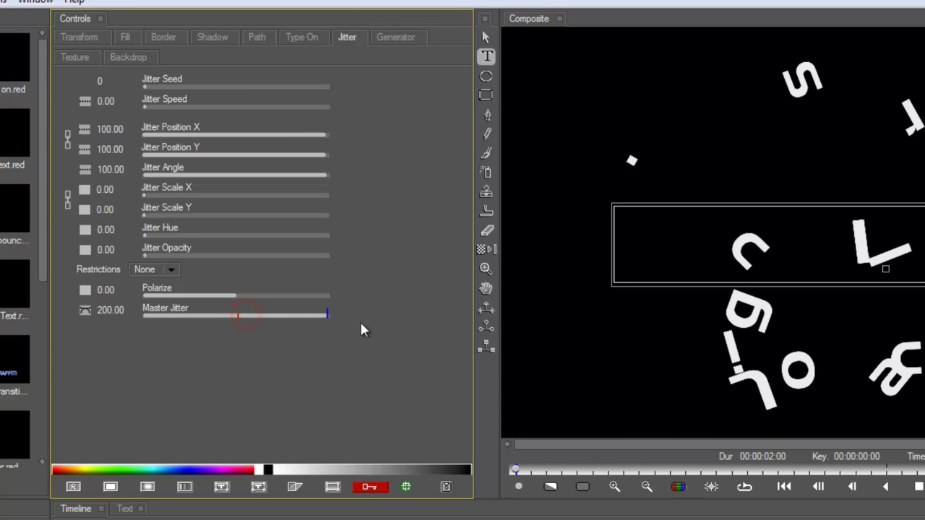
click(84, 311)
click(114, 365)
click(85, 309)
click(115, 404)
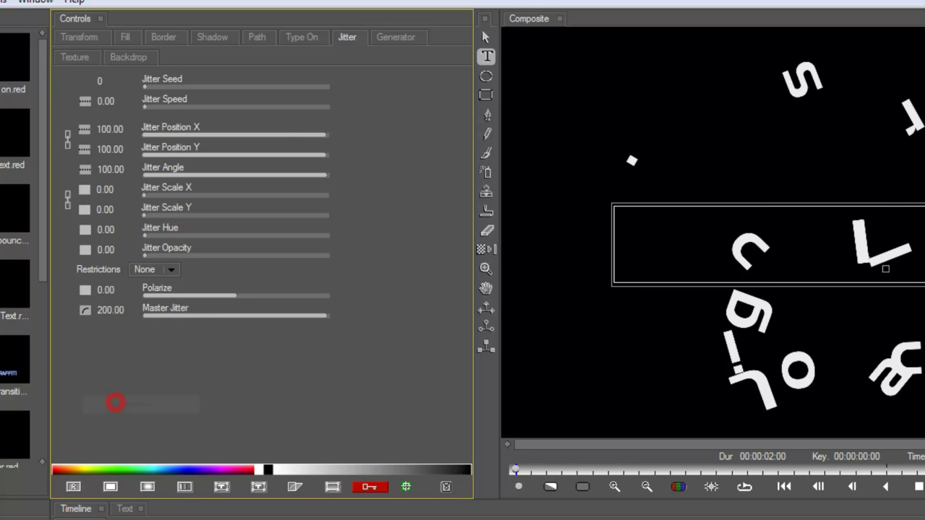
key(space)
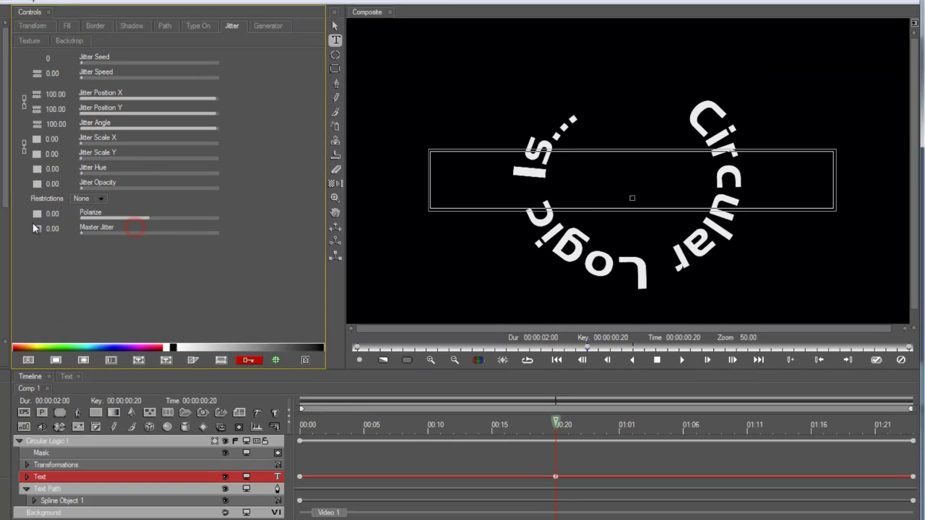
click(85, 310)
click(58, 259)
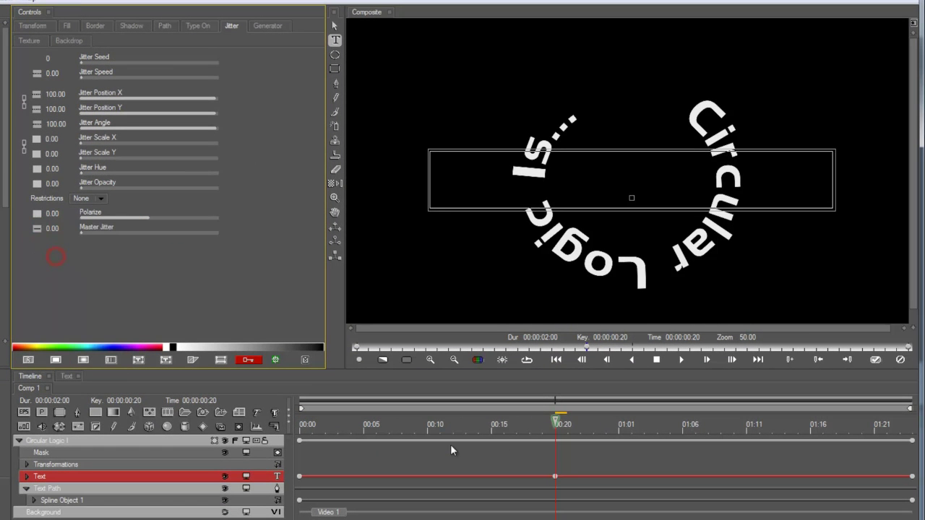
key(space)
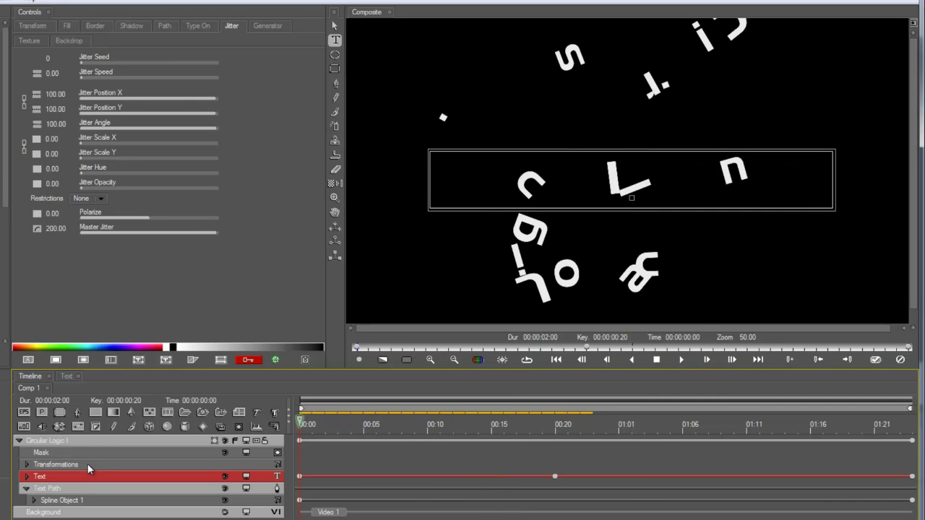
Step: In the text's Transform settings, keyframe Baseline at 0 at frame 19
click(31, 26)
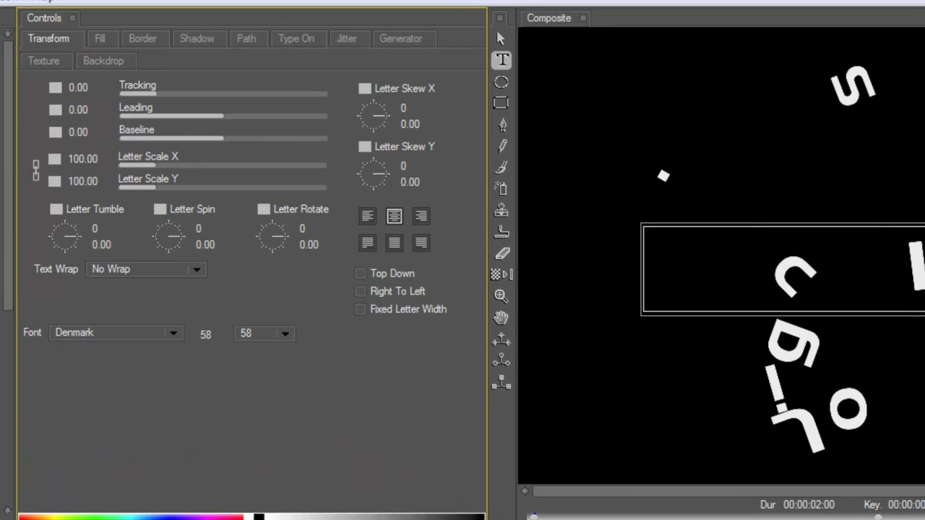
key(Escape)
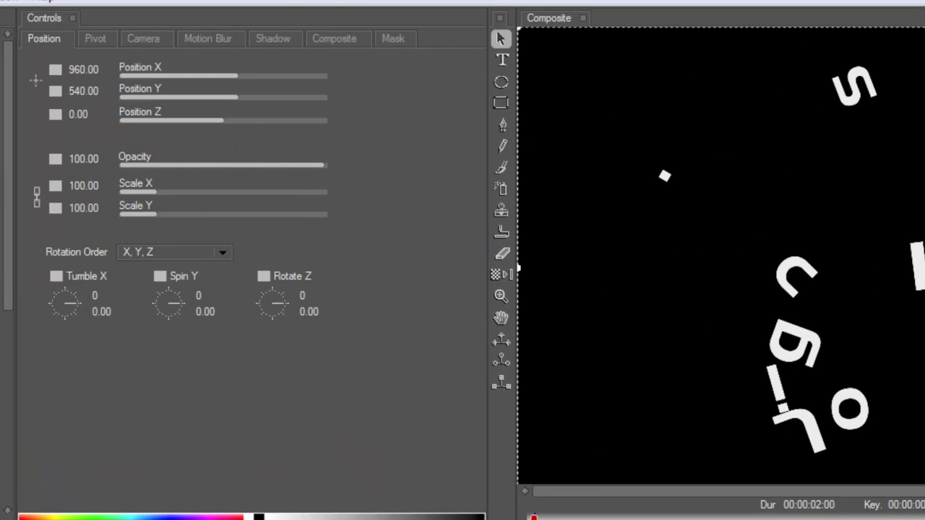
key(t)
drag(143, 139, 347, 149)
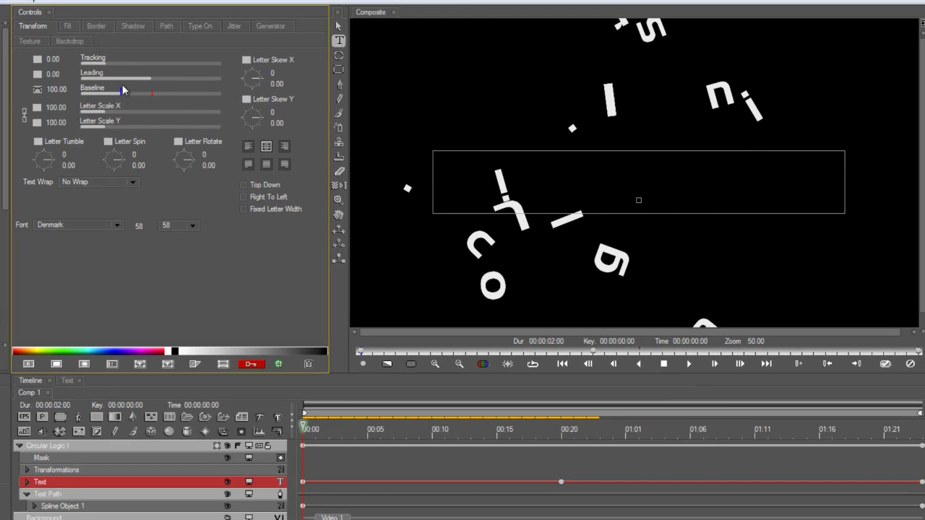
mouse_move(123, 90)
mouse_down()
mouse_move(78, 96)
mouse_move(129, 93)
mouse_up()
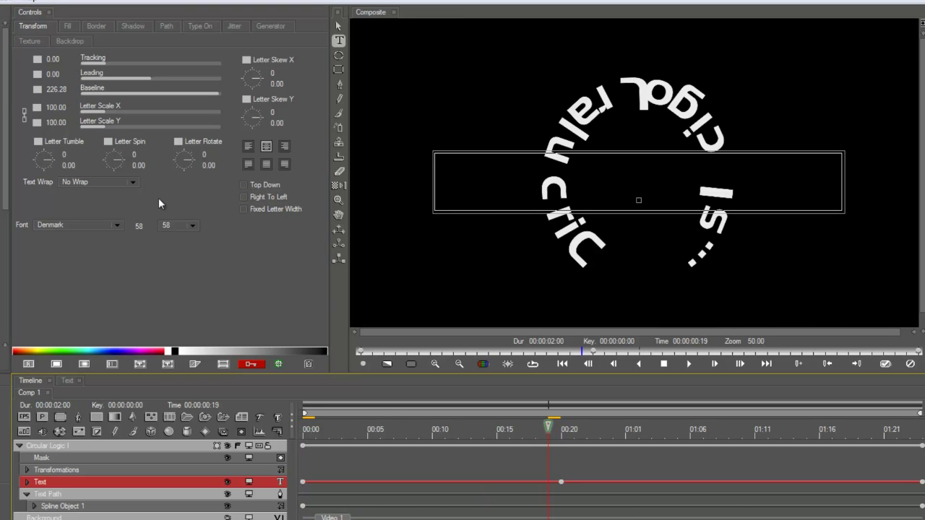
click(53, 90)
key(Return)
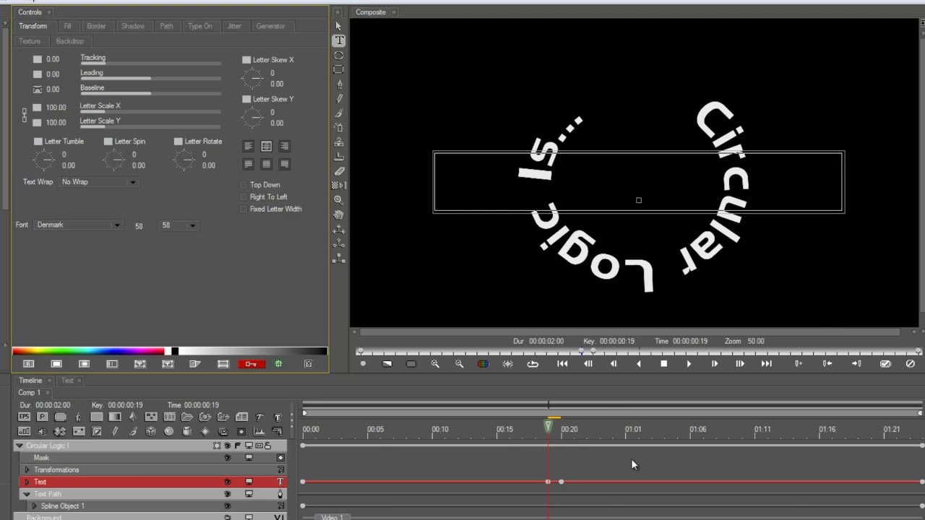
Step: At the end of the timeline push Baseline out to -300, then return to the frame-19 keyframe
drag(584, 434, 922, 433)
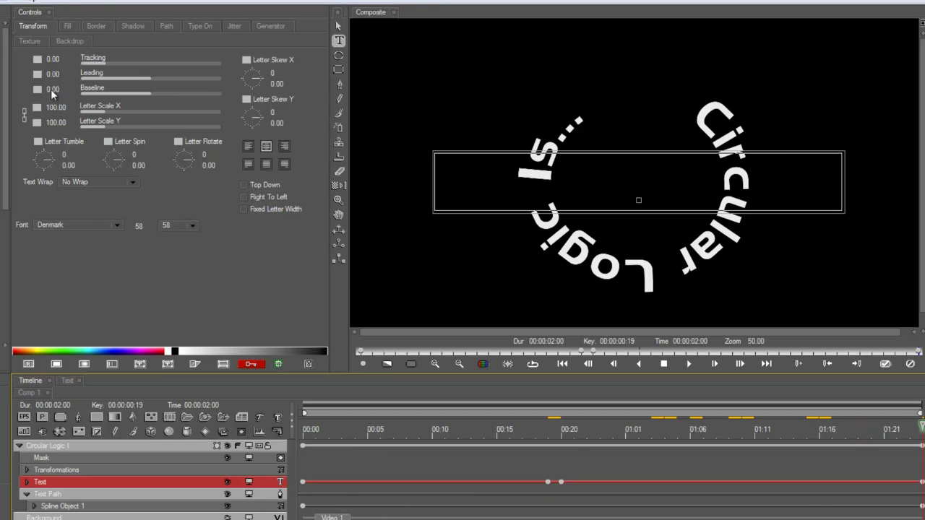
drag(52, 90, 37, 90)
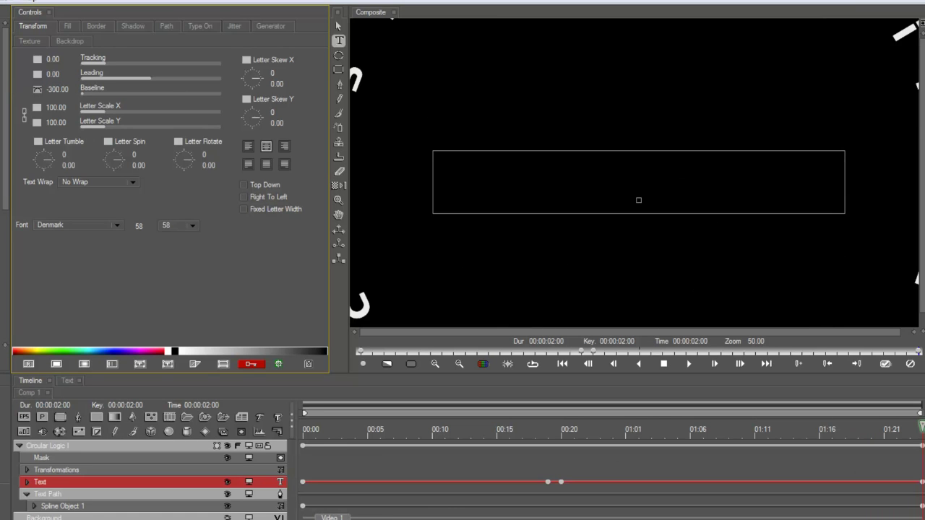
drag(917, 432, 495, 451)
click(547, 482)
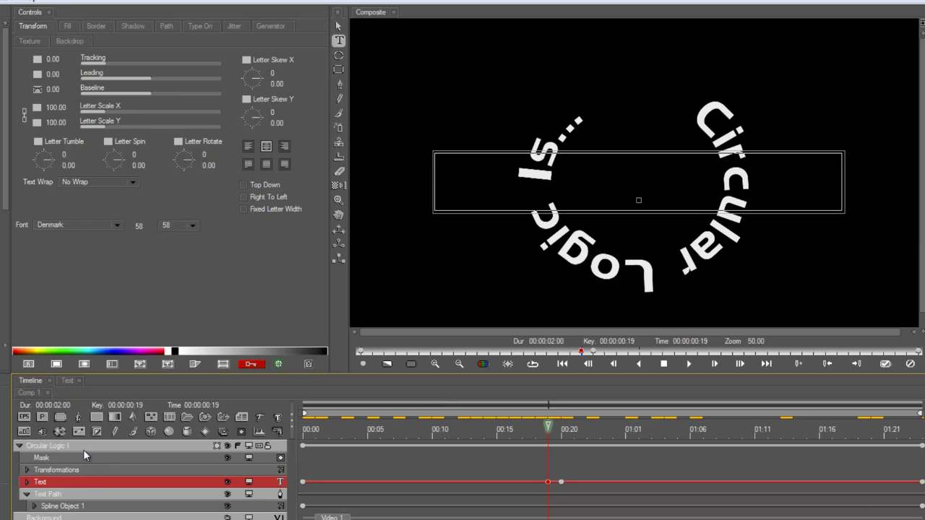
Step: Tilt the Circular Logic layer to Spin Y 32 and Tumble X -41, keyframe it, and play back
click(76, 445)
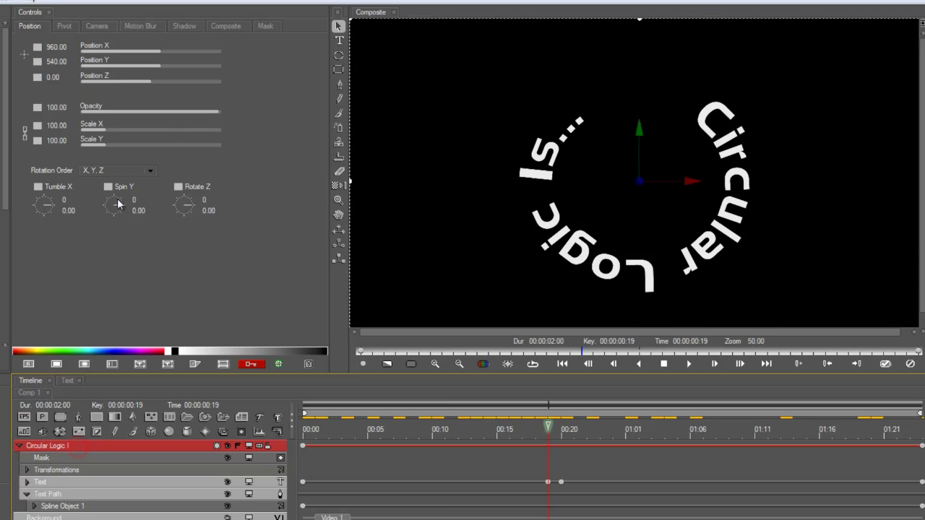
drag(117, 205, 120, 209)
drag(55, 202, 50, 206)
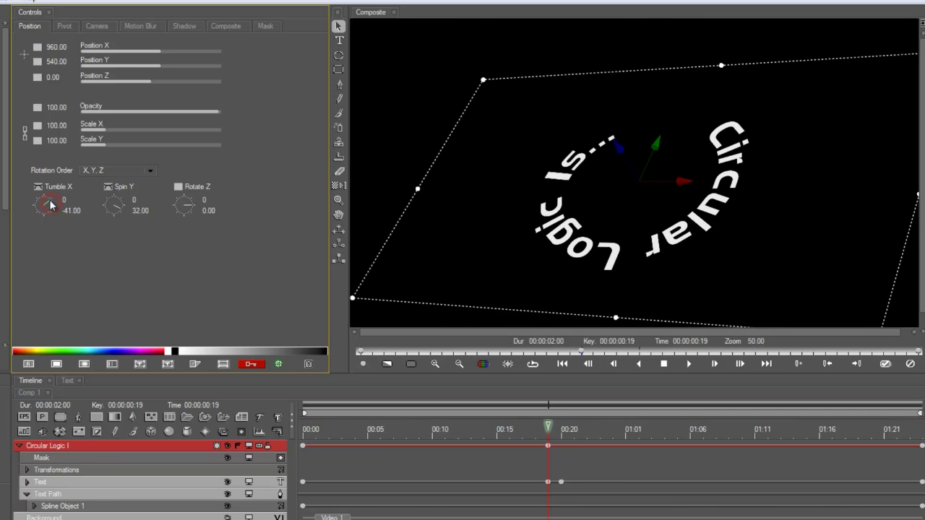
click(110, 189)
click(123, 205)
key(space)
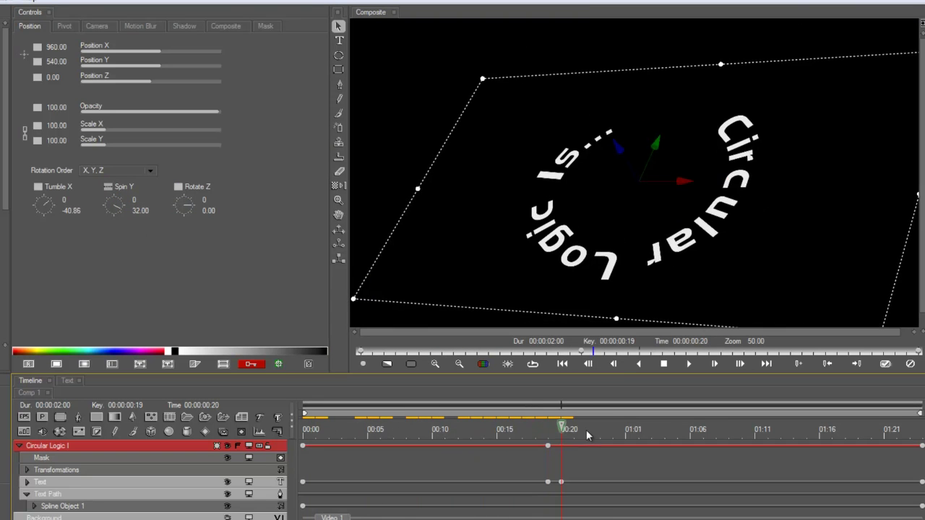
click(612, 448)
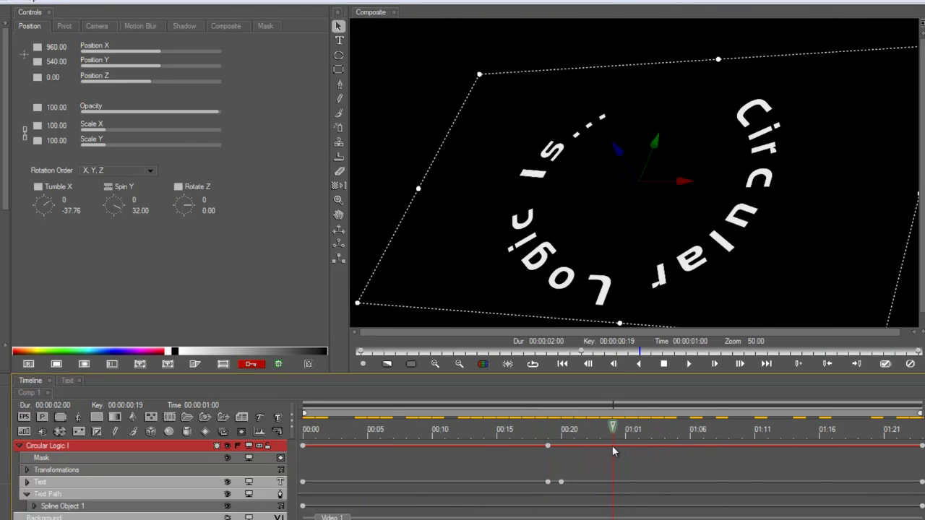
click(93, 484)
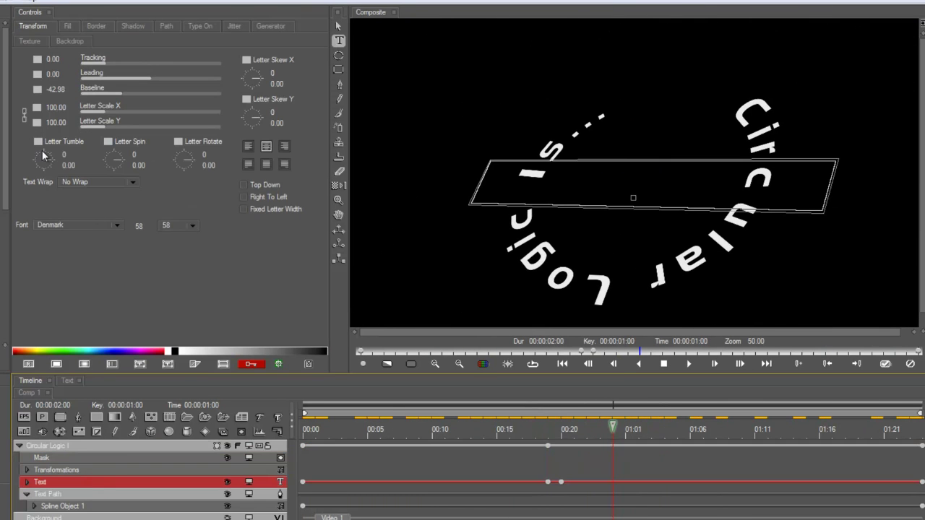
Step: Set On Path Motion to -76 at 00:00 and add a path keyframe at 01:01
click(166, 27)
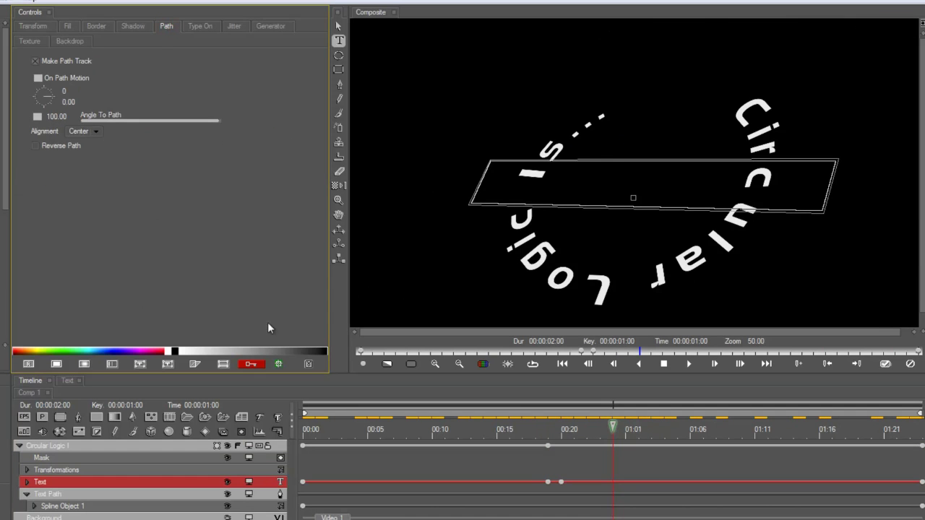
click(317, 428)
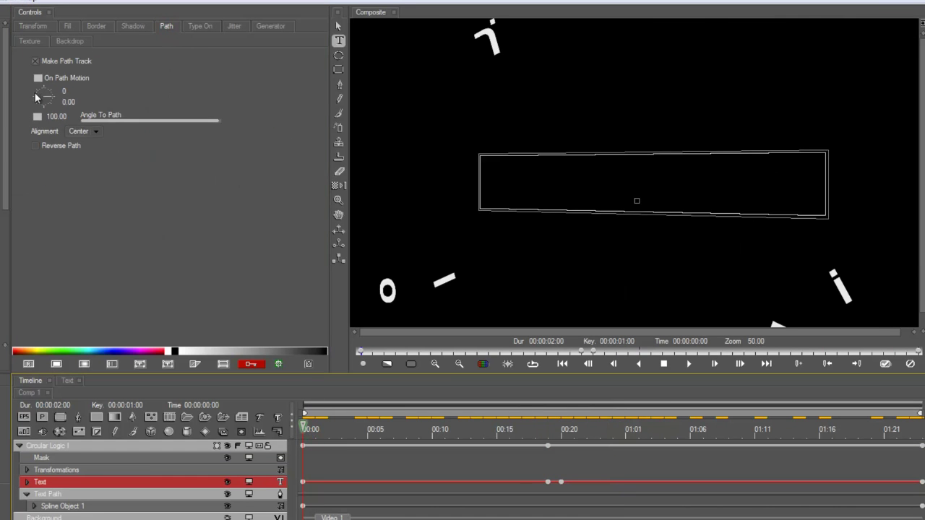
drag(50, 98, 49, 92)
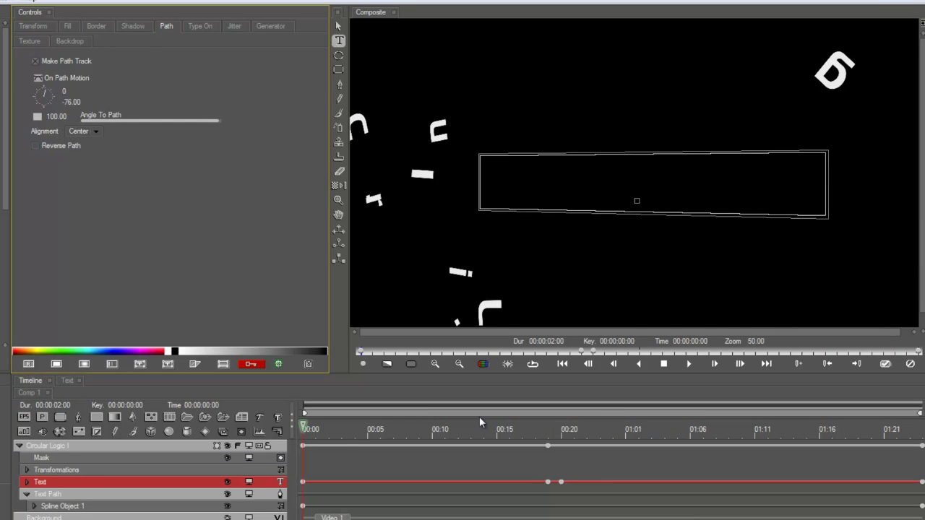
drag(316, 432, 622, 472)
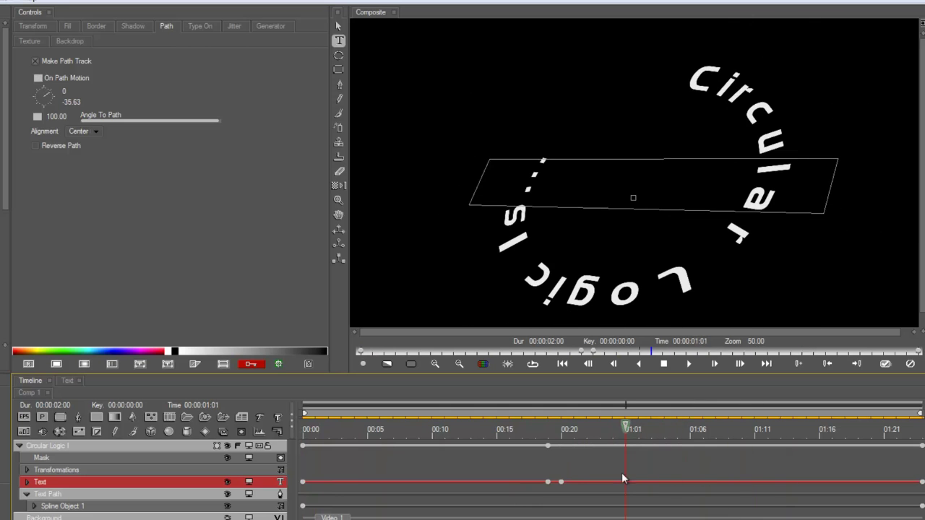
click(224, 431)
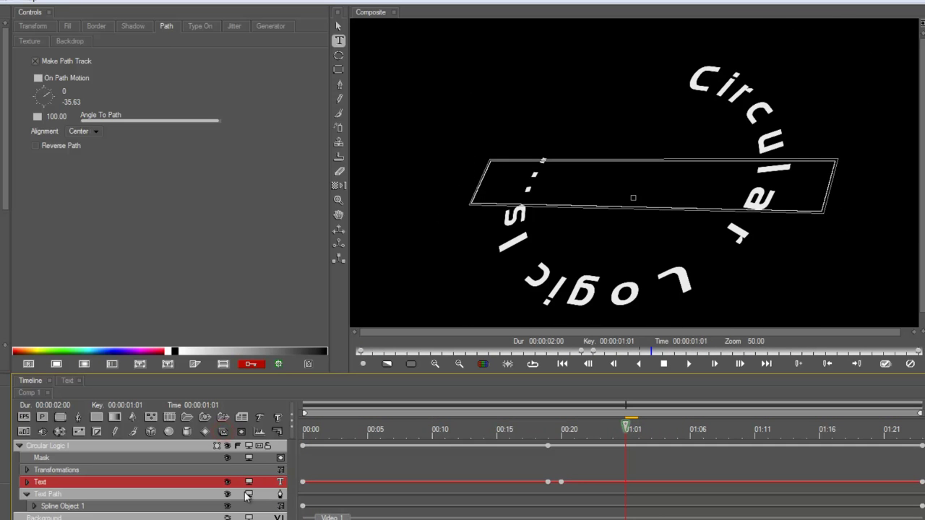
click(257, 446)
drag(626, 423, 883, 442)
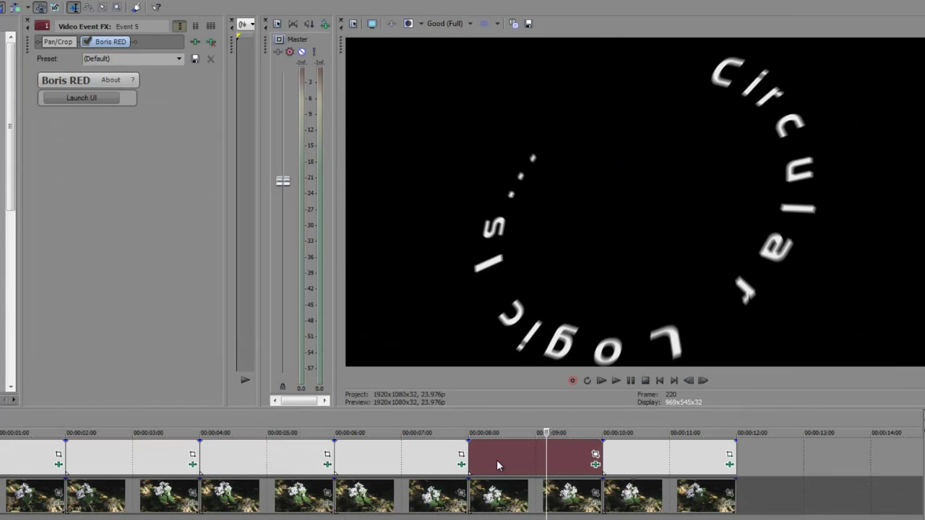
Step: Scrub the title event at 00:00:10, then show the Video Event FX of the last event, Event 6
click(655, 453)
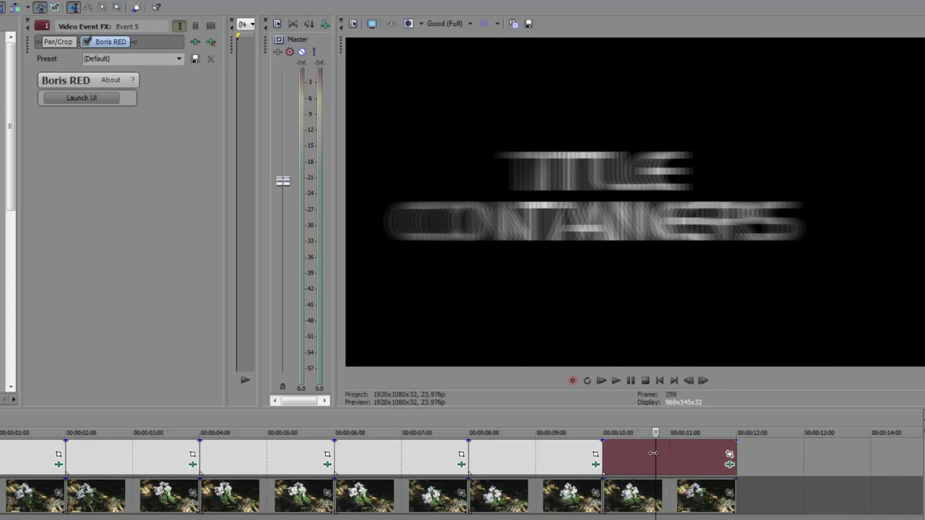
drag(653, 454, 723, 453)
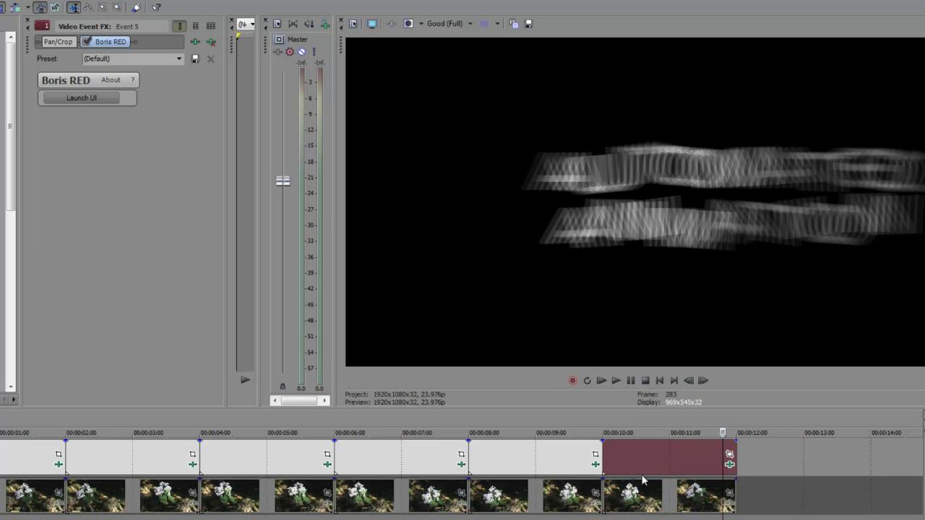
click(729, 464)
Step: Review the three titles inside Title Container1, then delete the Title Container1 track
click(82, 98)
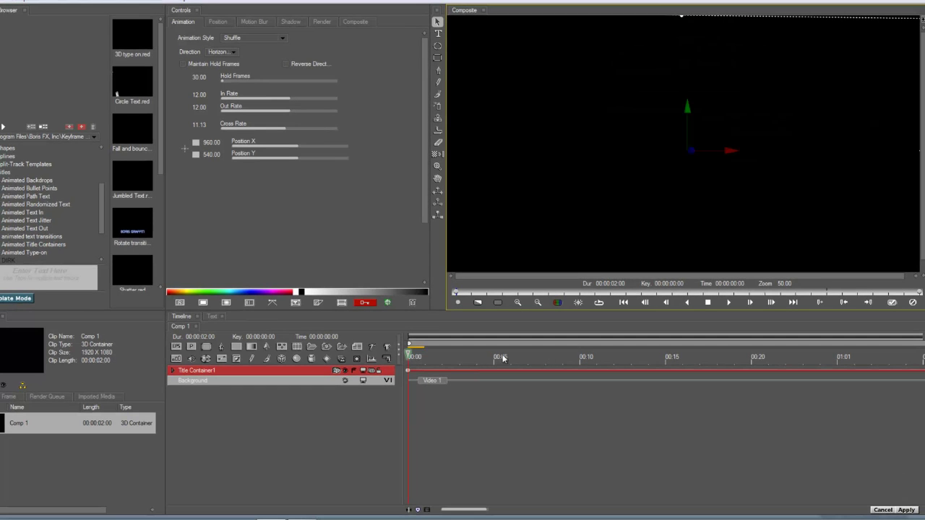
drag(426, 357, 599, 372)
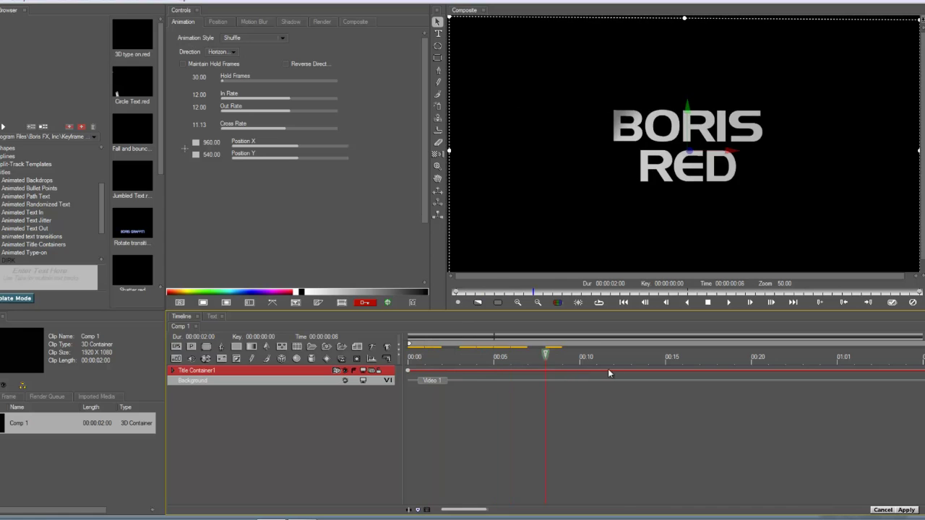
drag(665, 373, 820, 372)
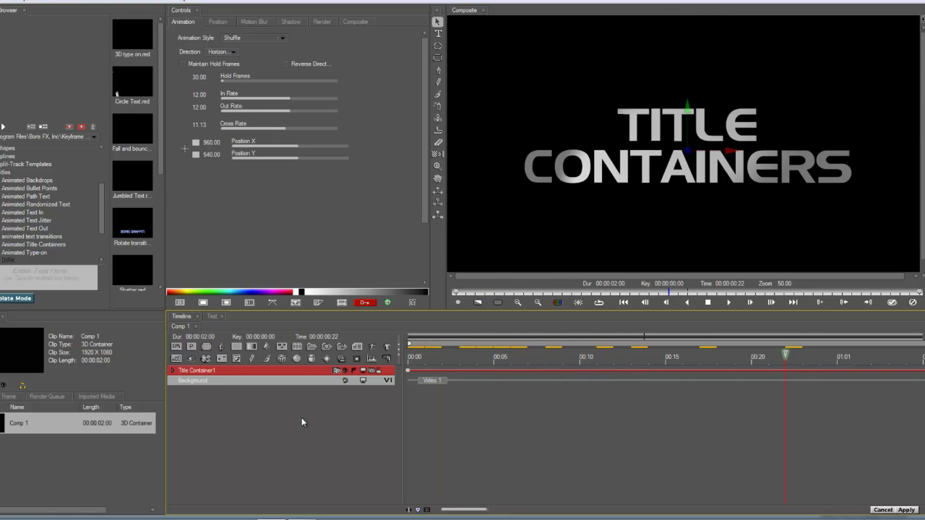
click(172, 371)
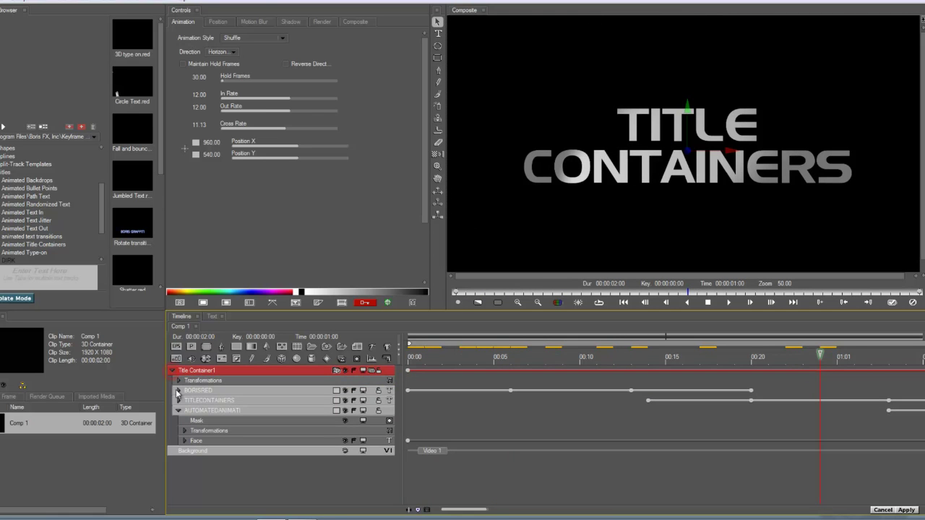
click(205, 391)
click(204, 399)
click(202, 410)
click(214, 399)
click(213, 392)
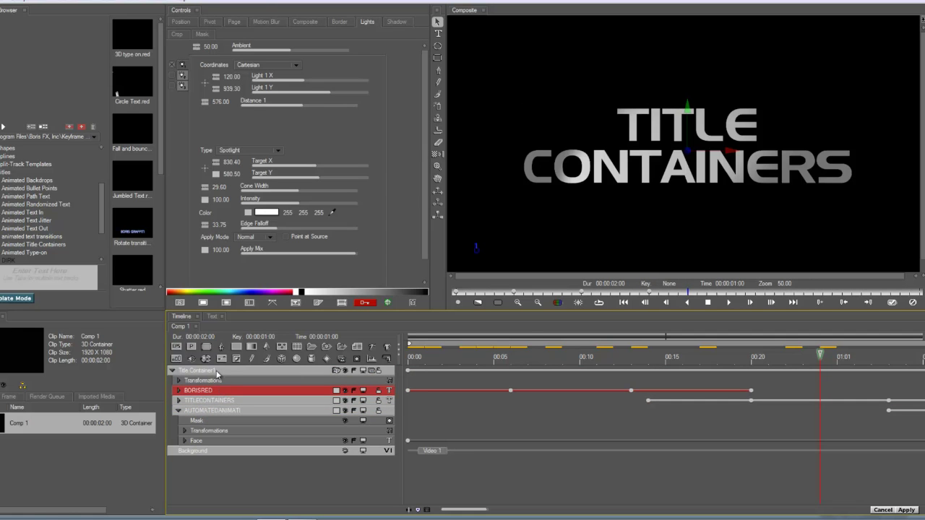
click(216, 371)
key(Delete)
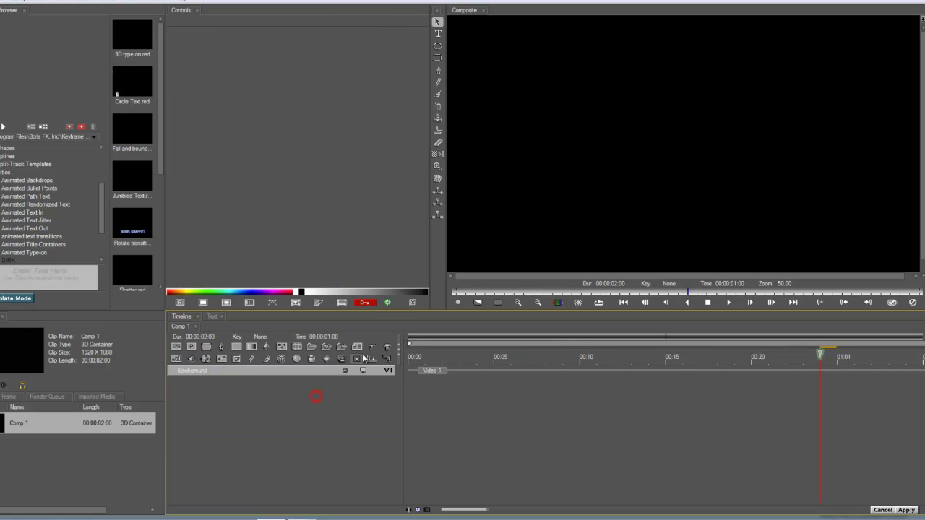
Step: Add three vector text layers, each typed with a different person's name and applied
click(371, 347)
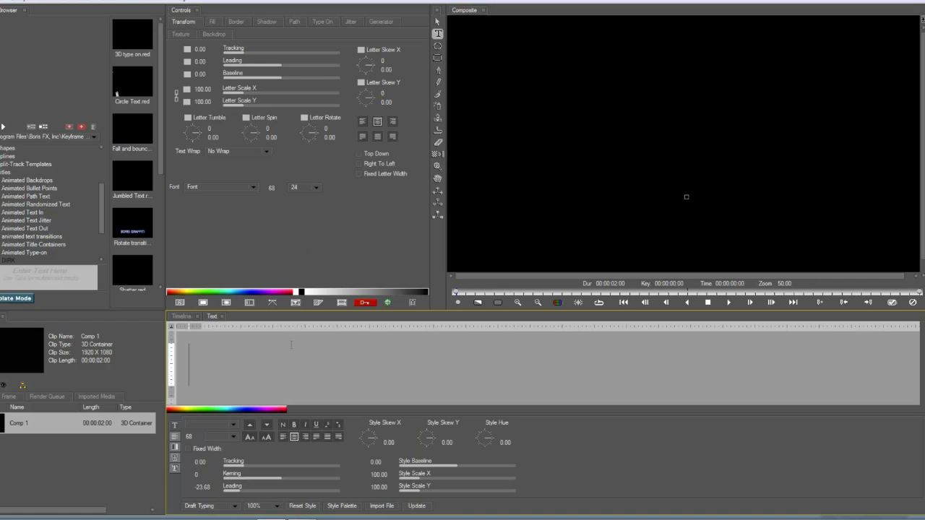
text(Z)
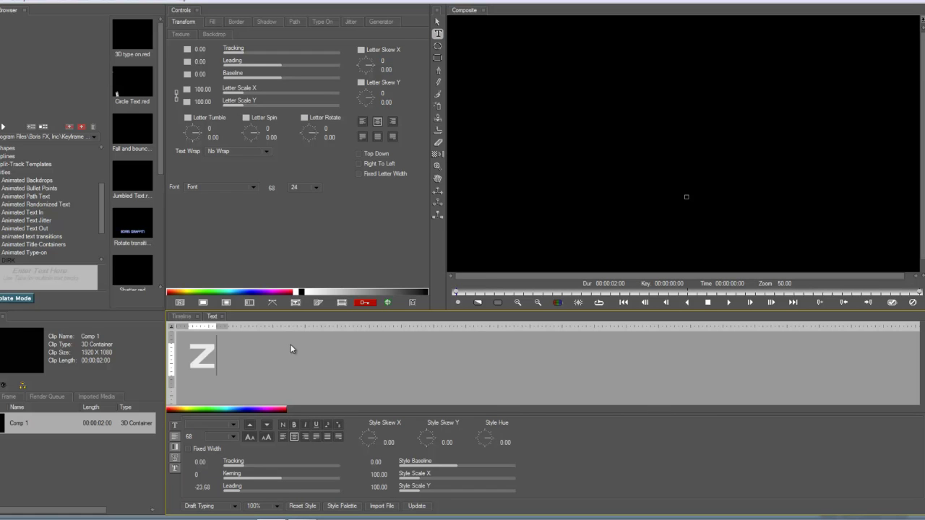
text(oe)
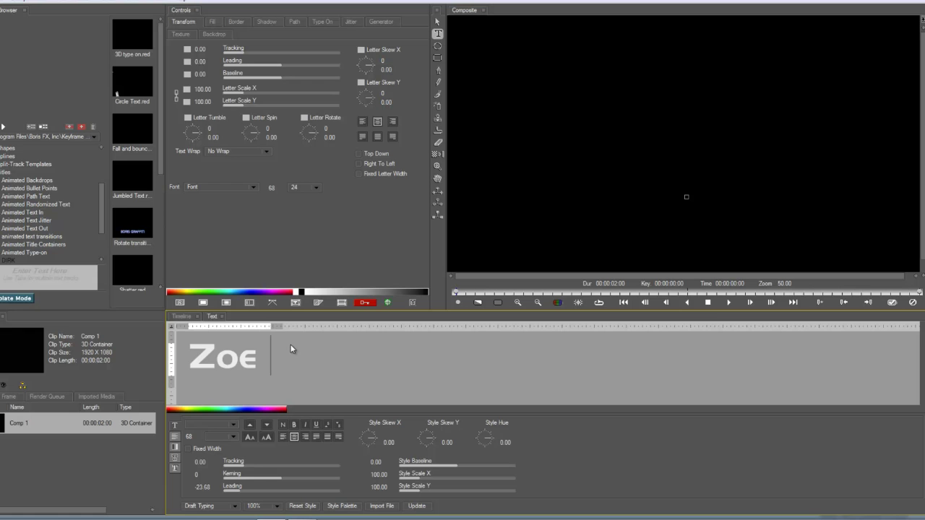
text( Stargirl)
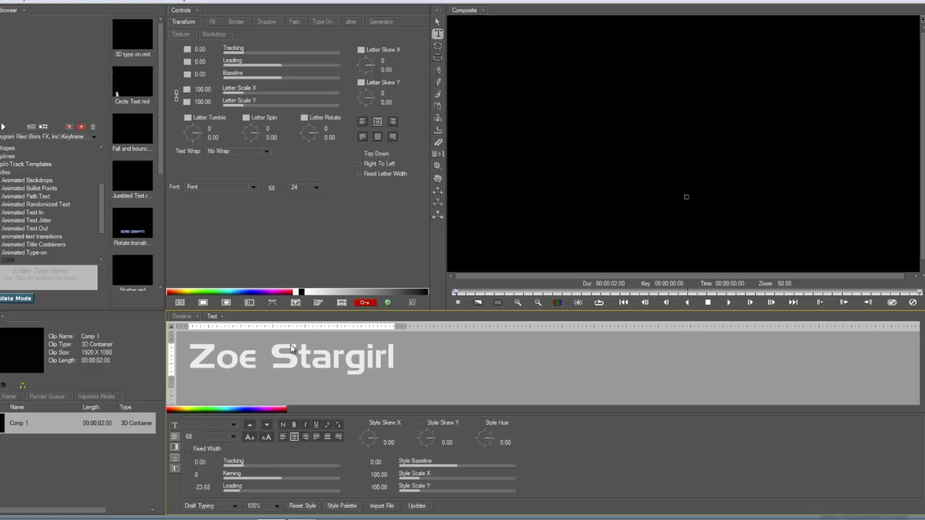
click(417, 505)
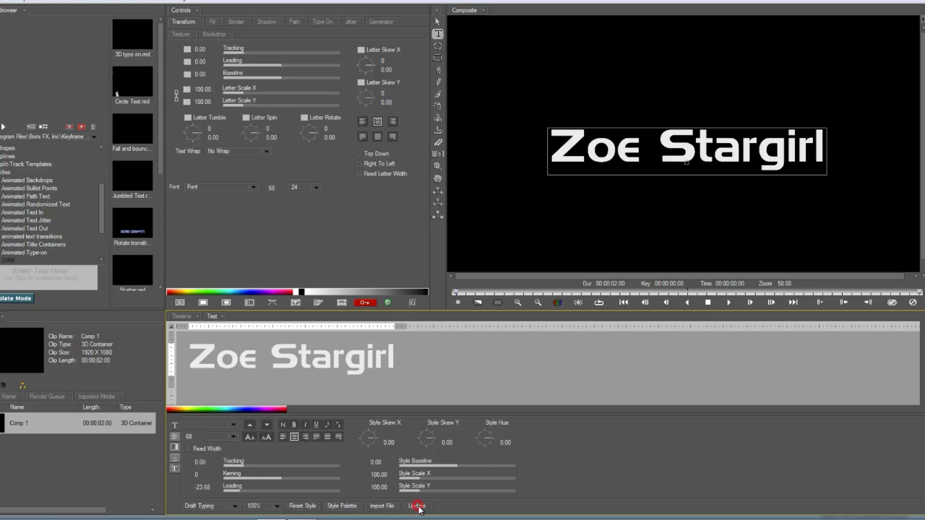
click(182, 317)
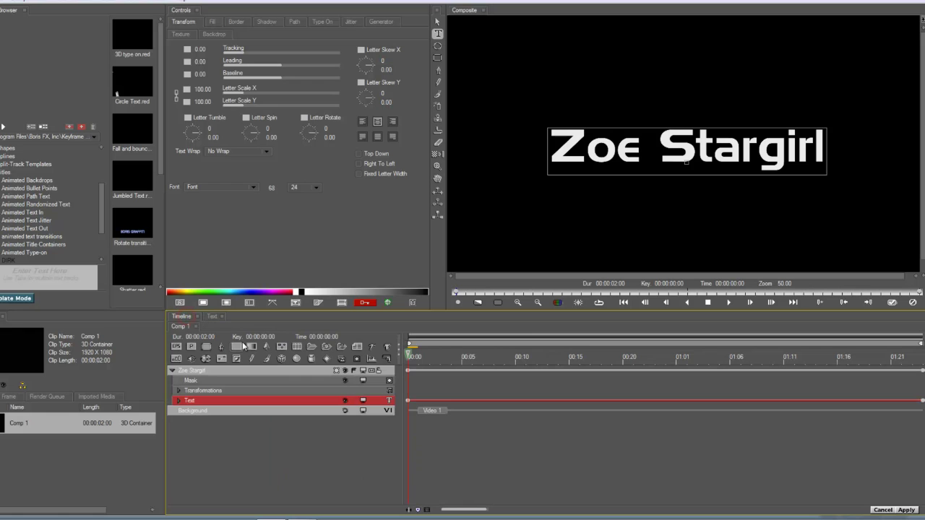
double_click(306, 372)
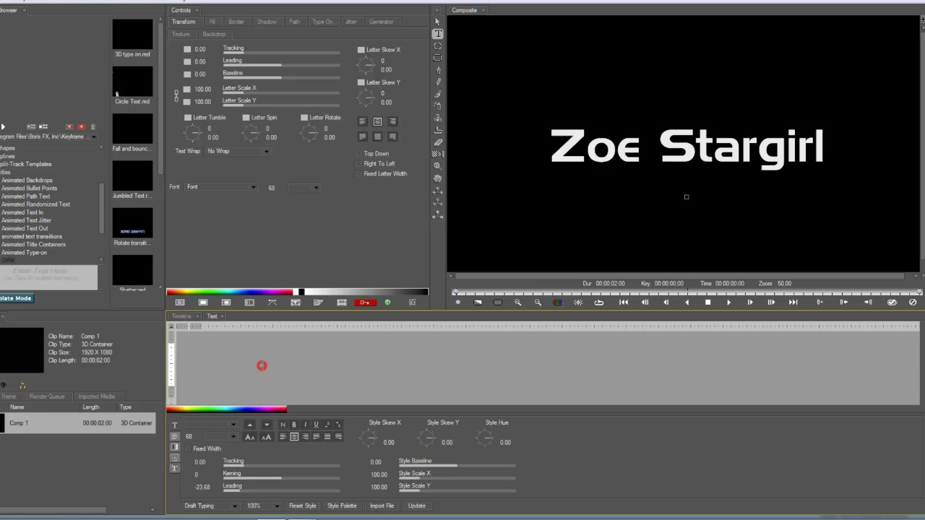
text(Eliza)
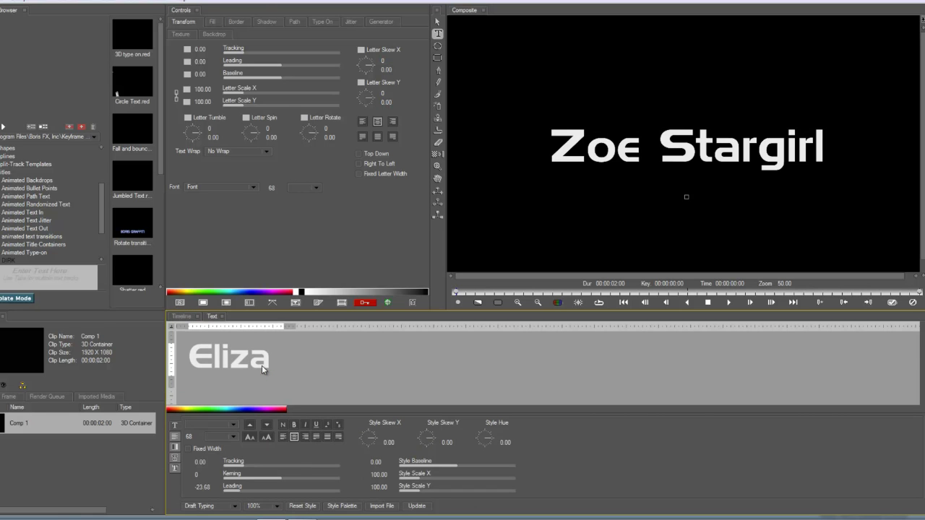
text( Rockstar)
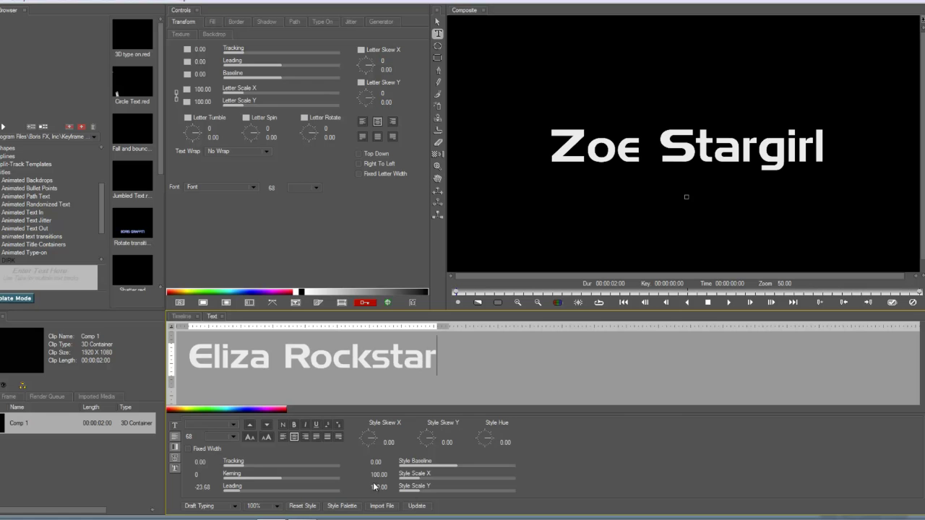
click(409, 506)
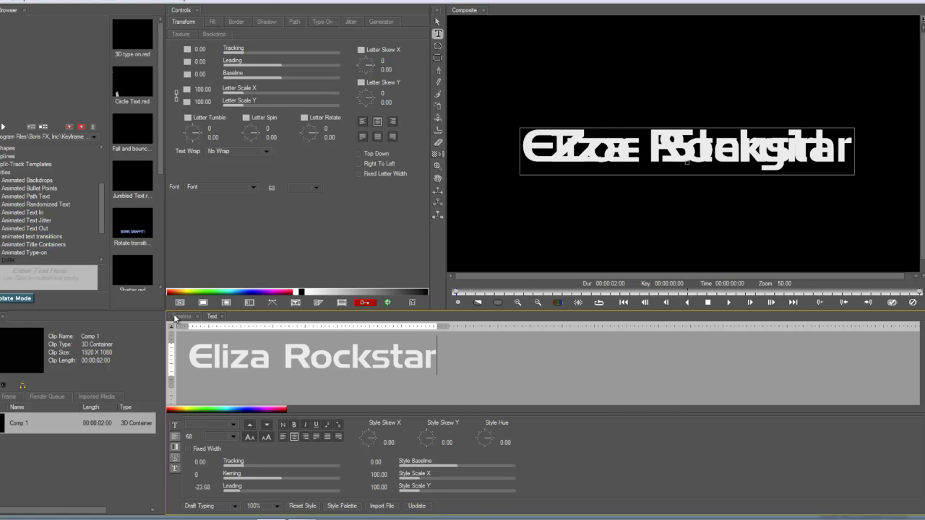
click(176, 316)
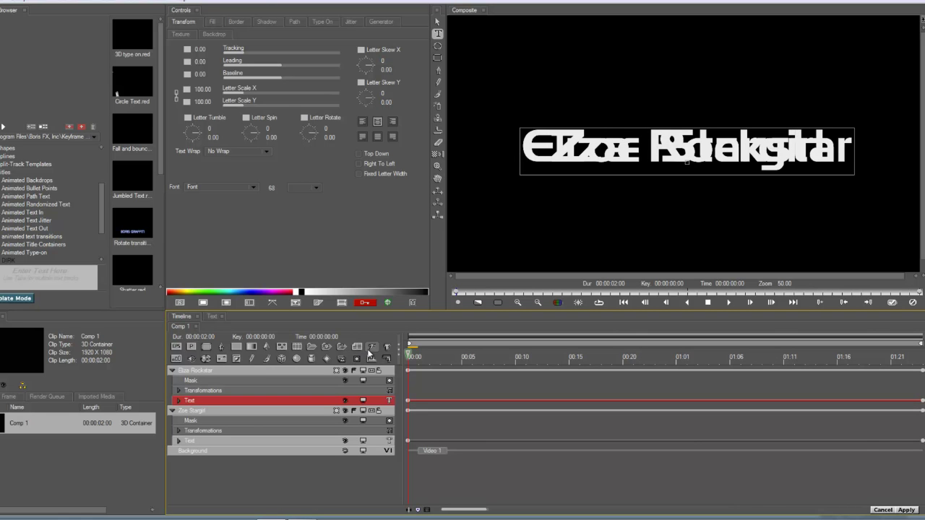
click(371, 347)
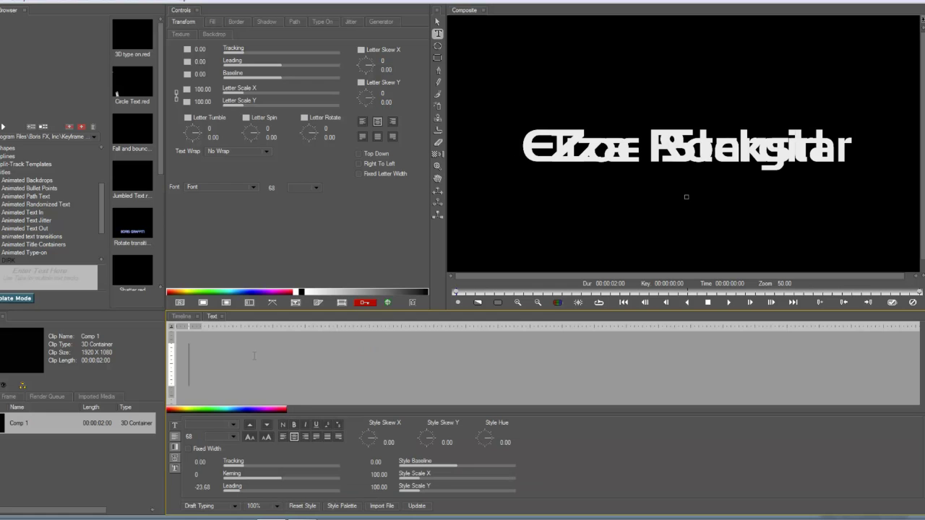
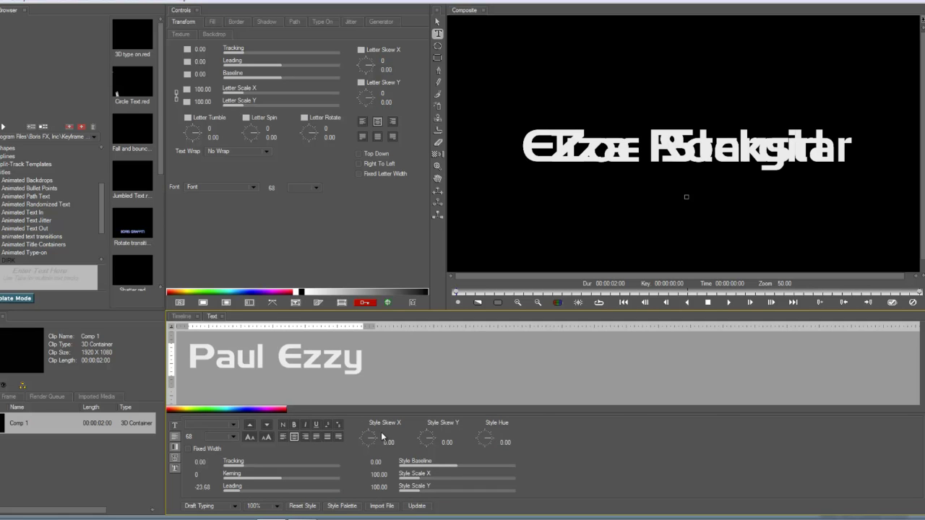
click(416, 507)
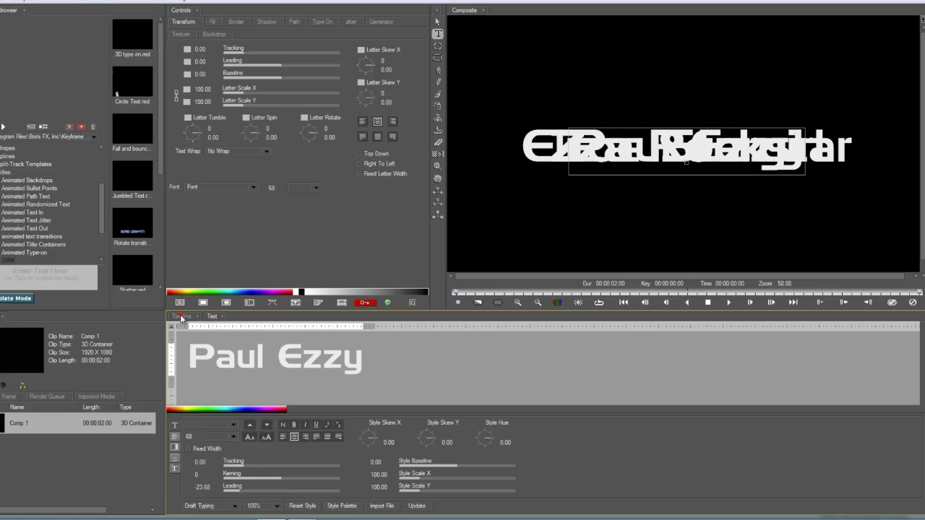
click(181, 316)
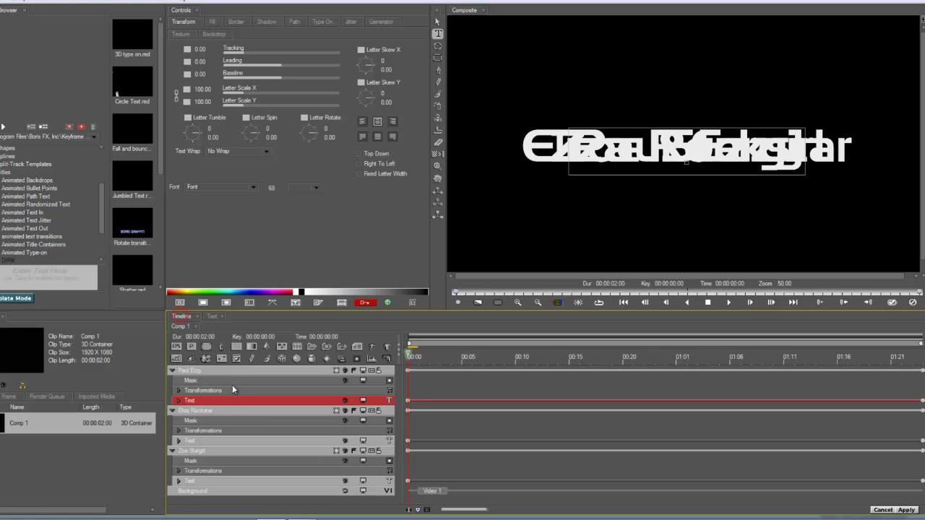
Step: Collapse the three name layers and hide the first two, leaving only the newest name visible
click(191, 412)
click(182, 370)
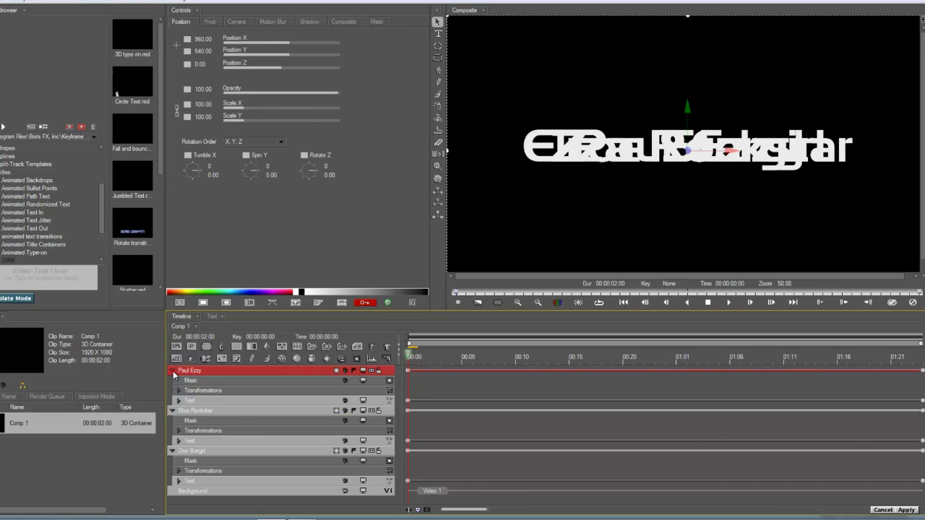
click(172, 370)
click(172, 381)
click(172, 390)
click(200, 391)
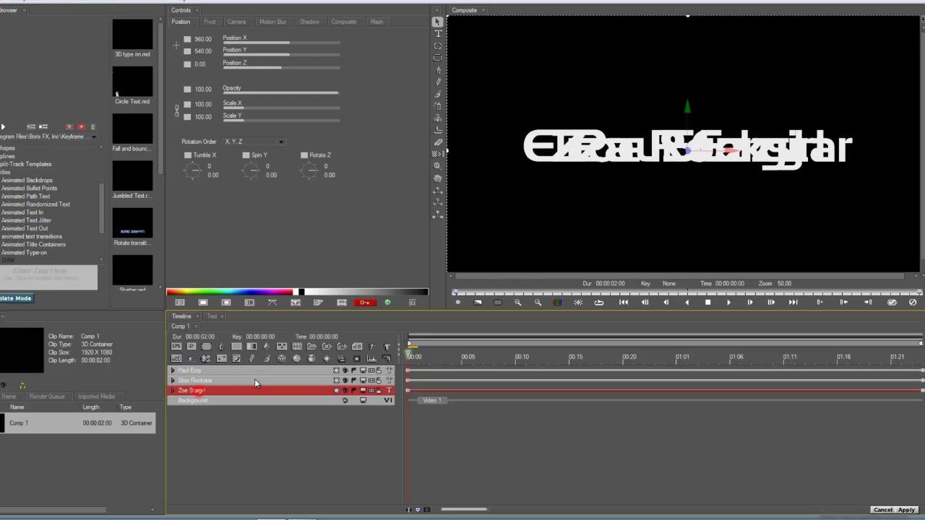
click(343, 380)
click(344, 390)
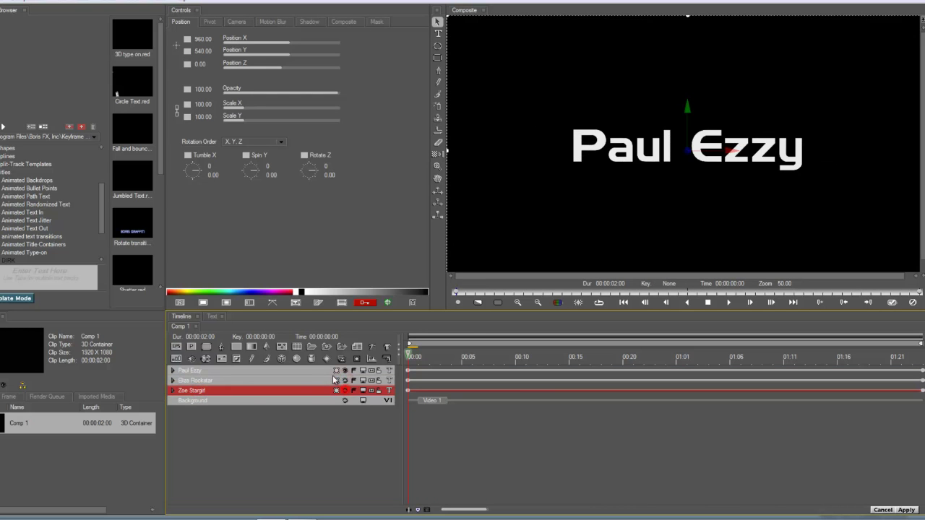
click(321, 370)
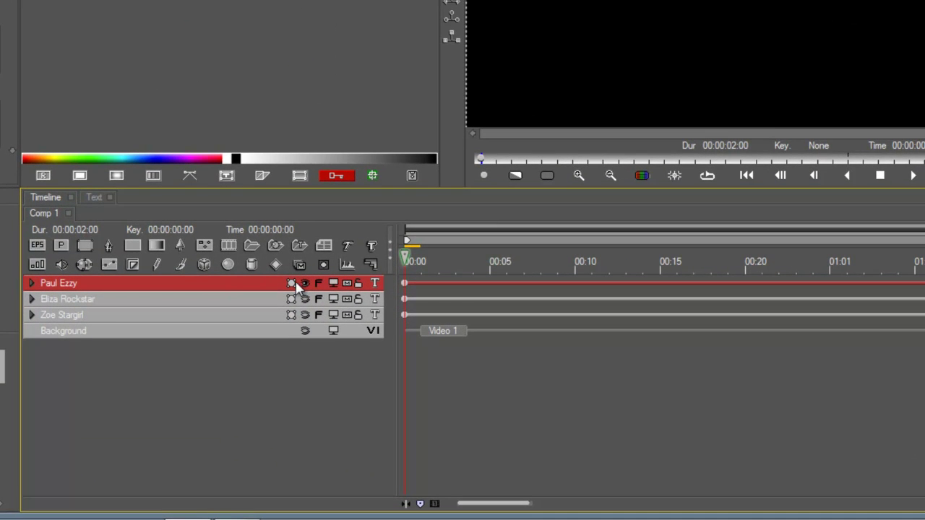
Step: Make the name layer a 3D Plane, hold Ambient constant at 8.93, and turn on Light 1 at lower left
click(295, 284)
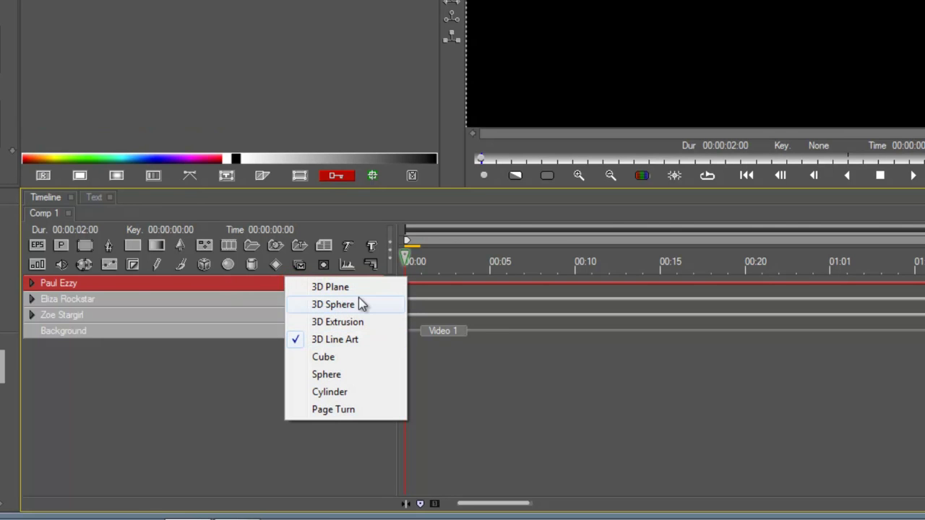
click(363, 287)
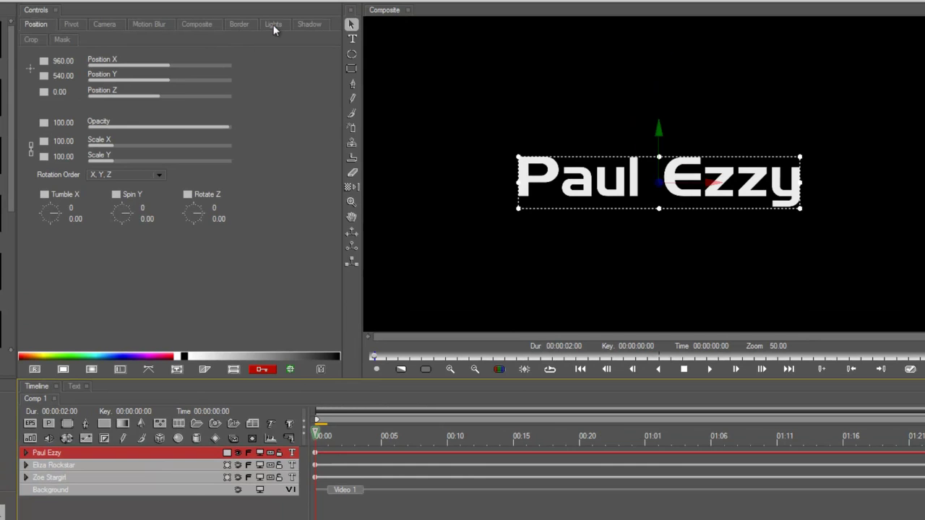
click(273, 24)
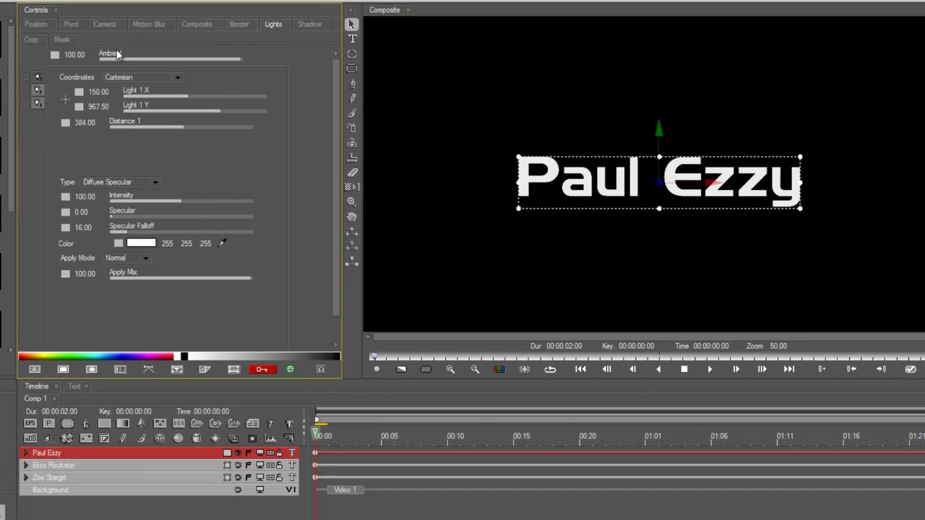
click(131, 59)
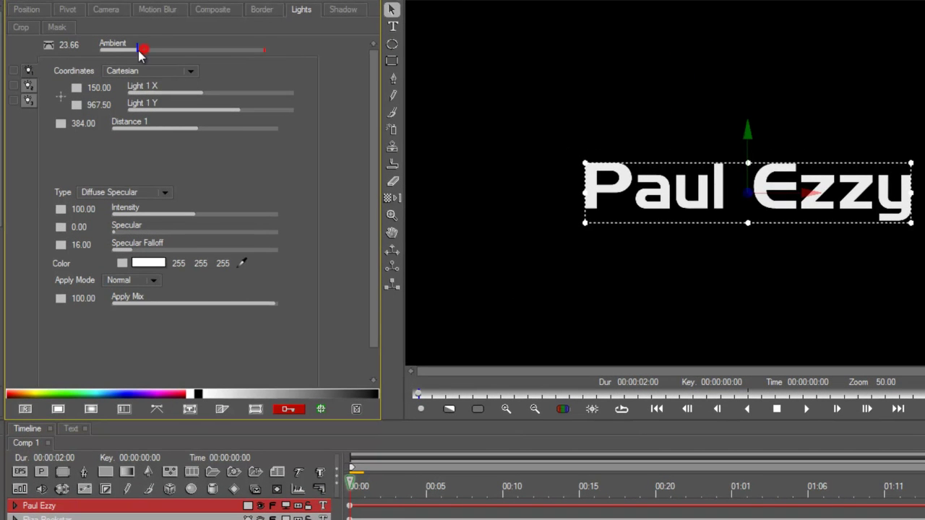
drag(138, 50, 116, 50)
click(49, 45)
click(52, 64)
click(13, 70)
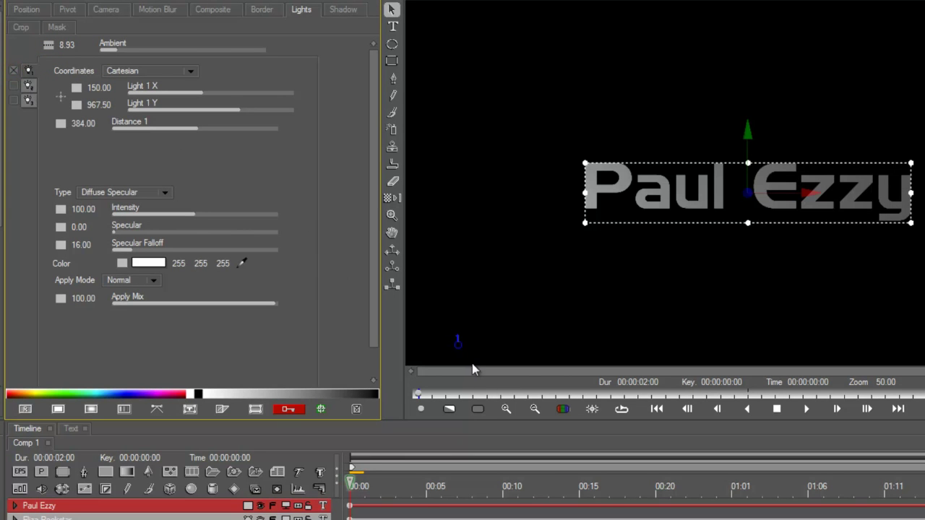
mouse_move(461, 350)
mouse_down()
mouse_move(770, 227)
mouse_move(680, 103)
mouse_move(433, 253)
mouse_move(817, 151)
mouse_move(524, 352)
mouse_move(435, 357)
mouse_up()
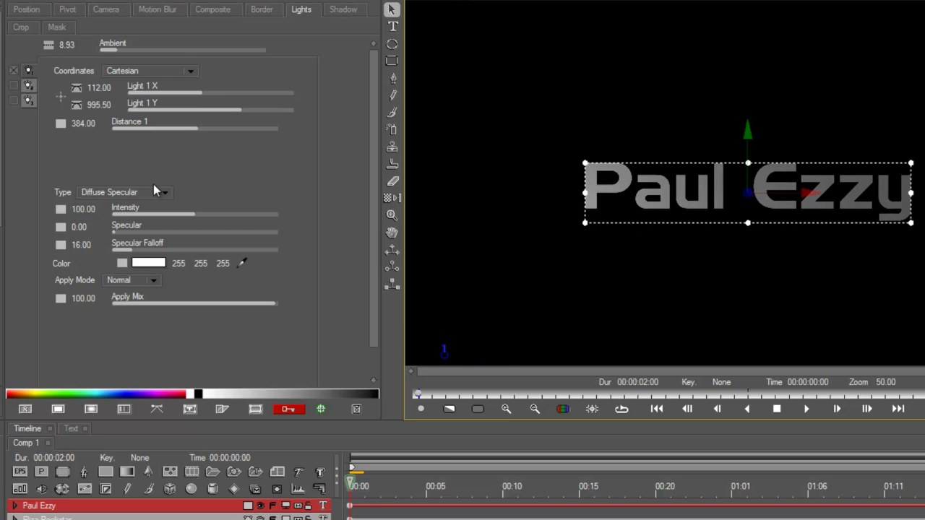
Step: Make Light 1 a Spotlight with constant X/Y keys, moving its source and aiming it lower-left
click(128, 193)
click(121, 211)
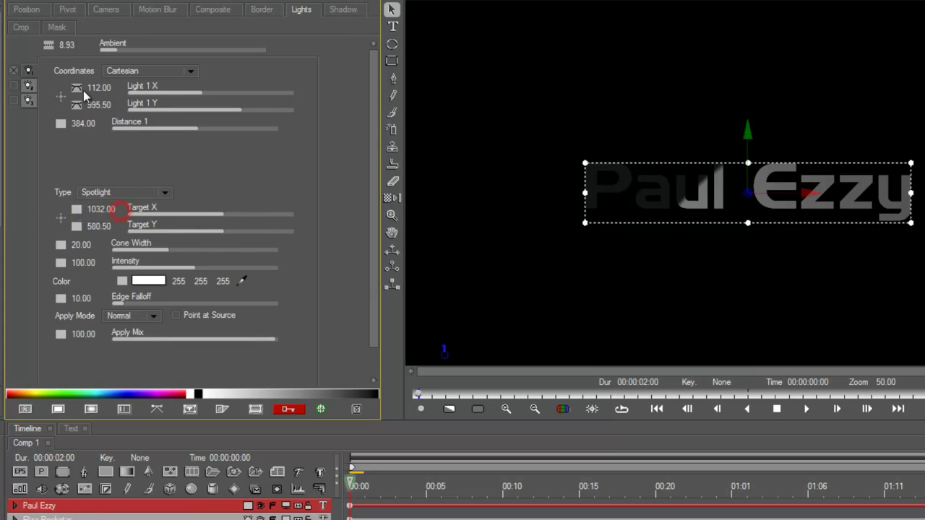
click(77, 87)
click(107, 109)
click(77, 104)
click(107, 125)
mouse_move(445, 352)
mouse_down()
mouse_move(481, 330)
mouse_move(429, 218)
mouse_move(450, 95)
mouse_move(422, 117)
mouse_move(439, 362)
mouse_move(469, 232)
mouse_move(466, 87)
mouse_move(460, 326)
mouse_move(448, 354)
mouse_move(438, 353)
mouse_up()
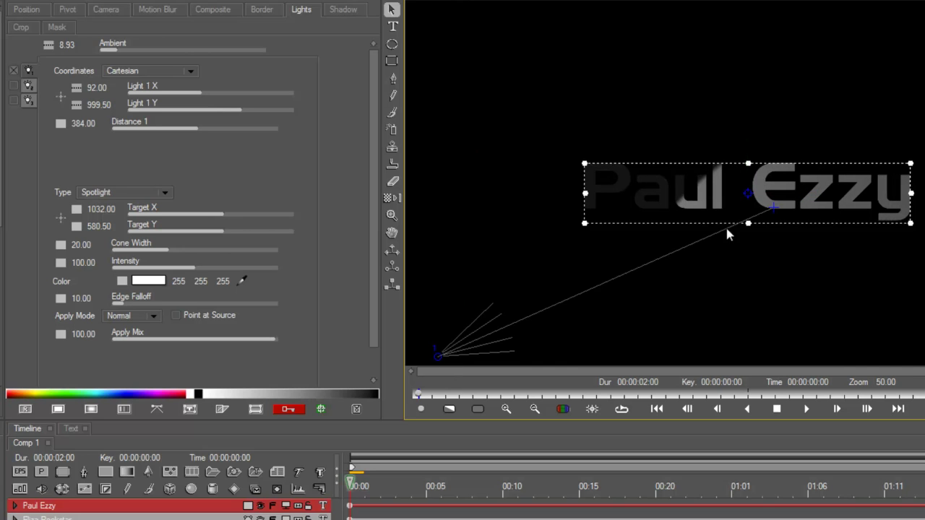
drag(765, 208, 700, 223)
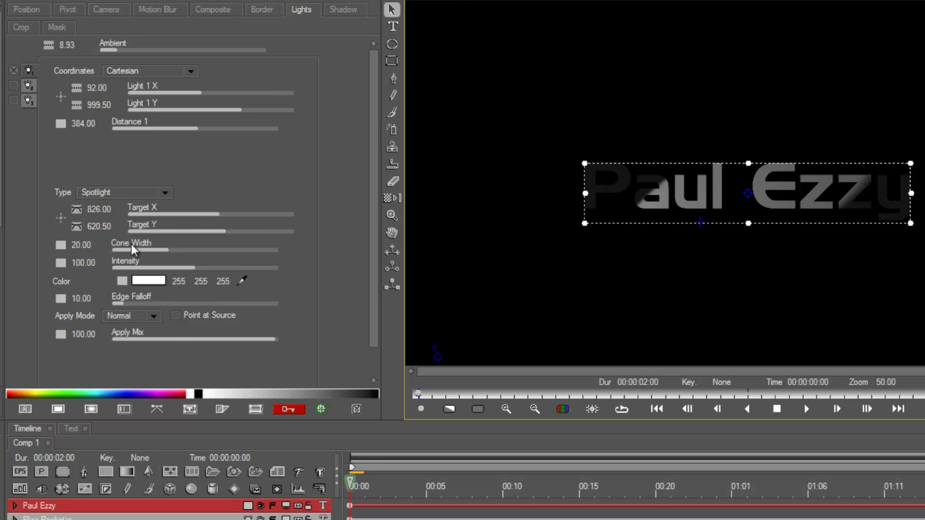
Step: Hold the target keys constant, widen the cone, and set Edge Falloff to 59.29, all constant
right_click(74, 206)
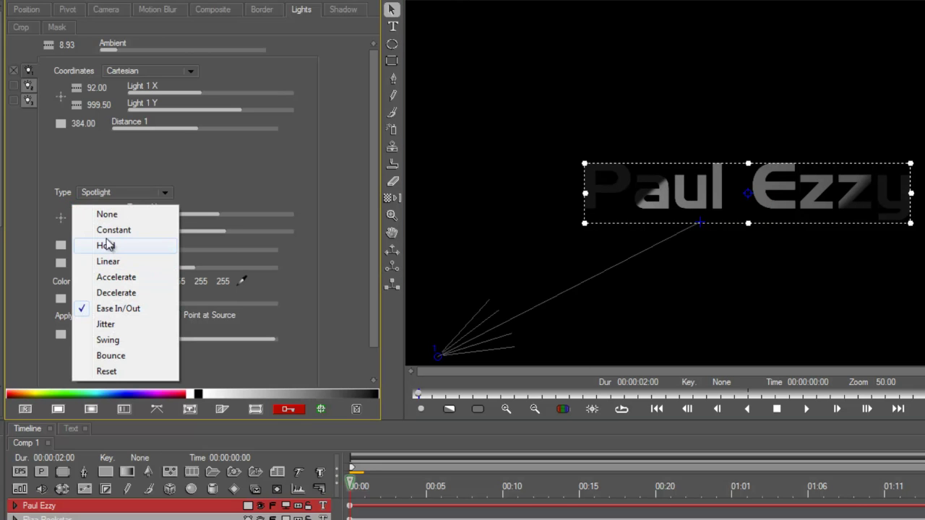
click(108, 228)
right_click(76, 226)
click(92, 246)
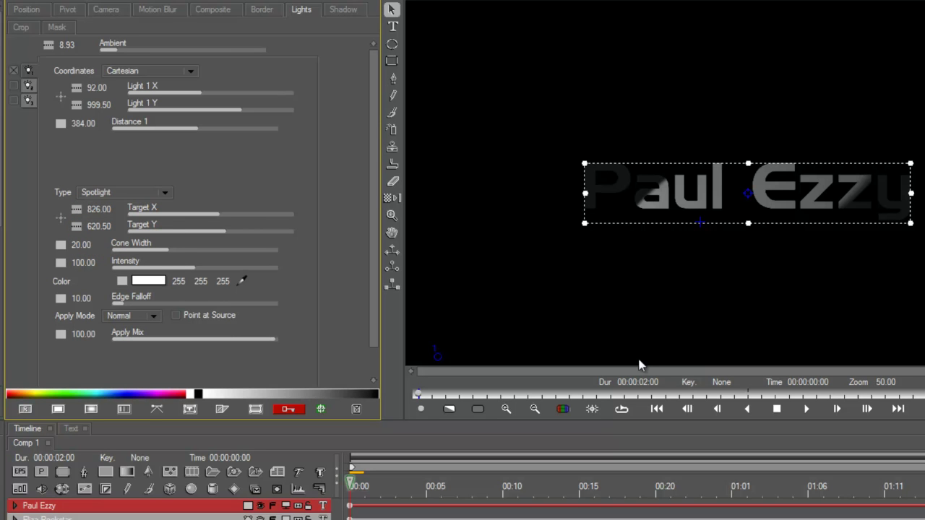
drag(182, 250, 195, 247)
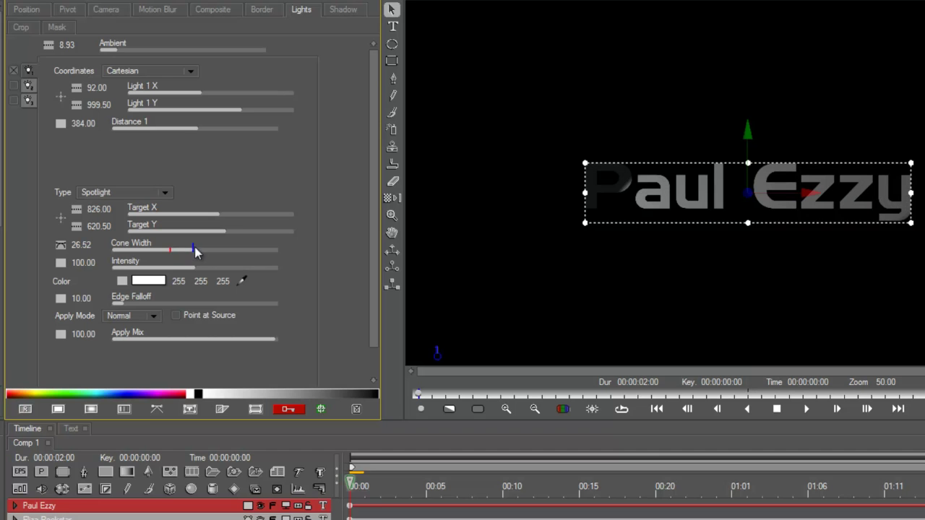
drag(134, 299, 155, 303)
drag(199, 306, 209, 306)
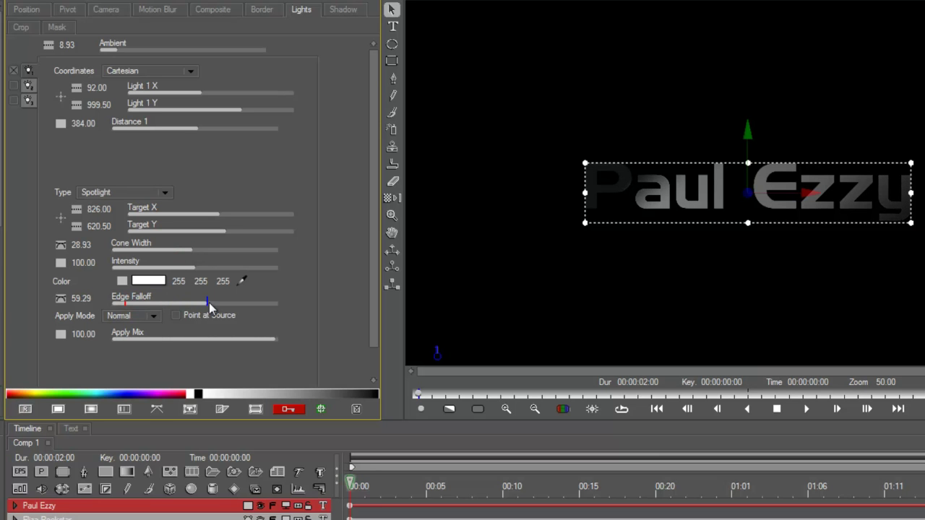
click(60, 245)
click(92, 263)
click(63, 298)
click(82, 320)
Step: Raise Intensity to 183.93 (constant), Ambient to 14.29, and place the light at 44, 1005.50
drag(195, 266, 265, 274)
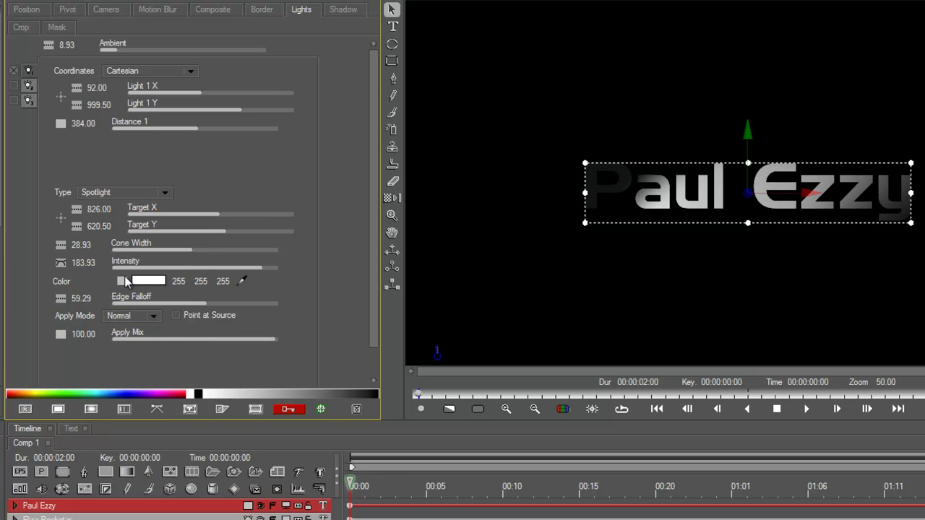
click(63, 263)
click(87, 281)
drag(134, 48, 128, 49)
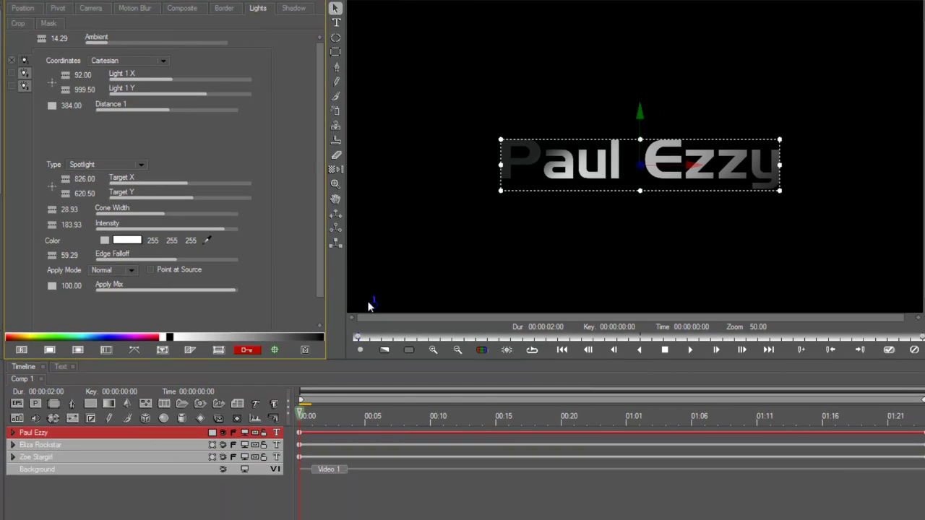
mouse_move(368, 306)
mouse_down()
mouse_move(472, 310)
mouse_move(395, 113)
mouse_move(357, 305)
mouse_up()
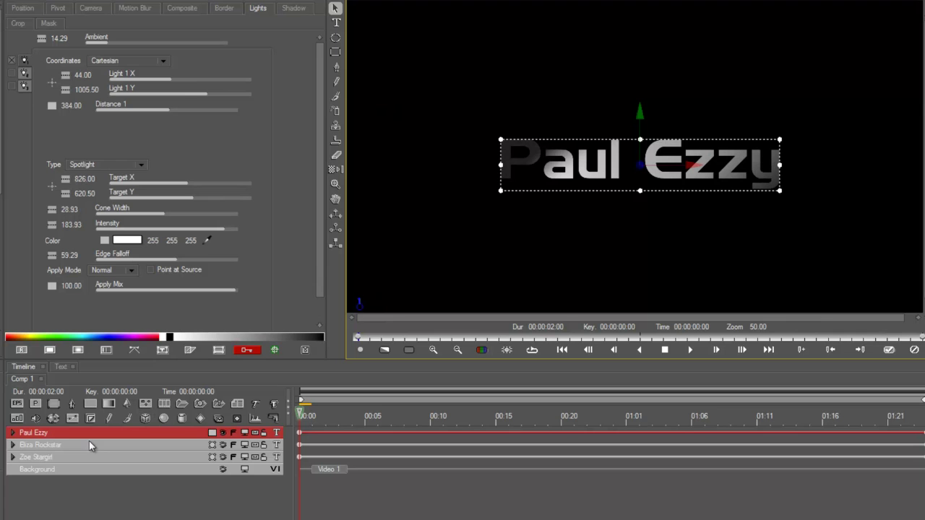
Step: Delete the two unlit name layers and duplicate the lit title layer
click(69, 444)
shift+click(60, 458)
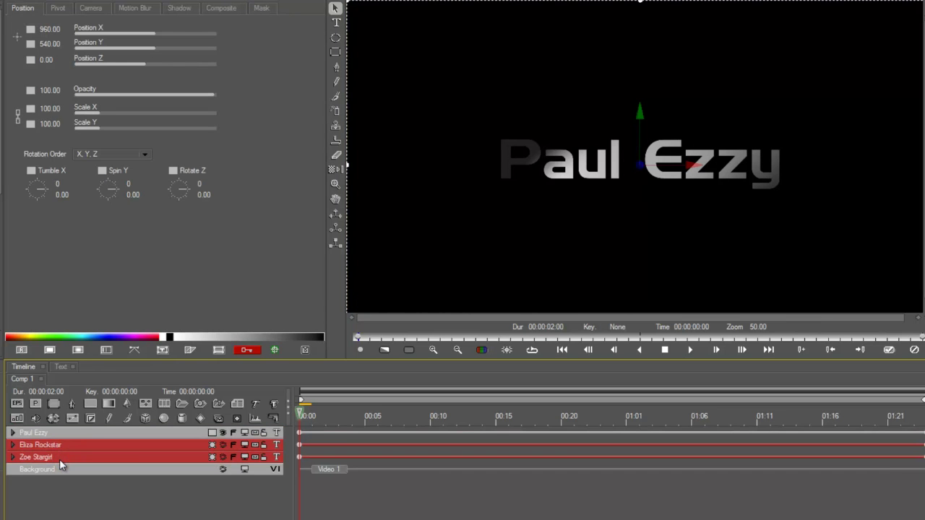
key(Delete)
click(78, 431)
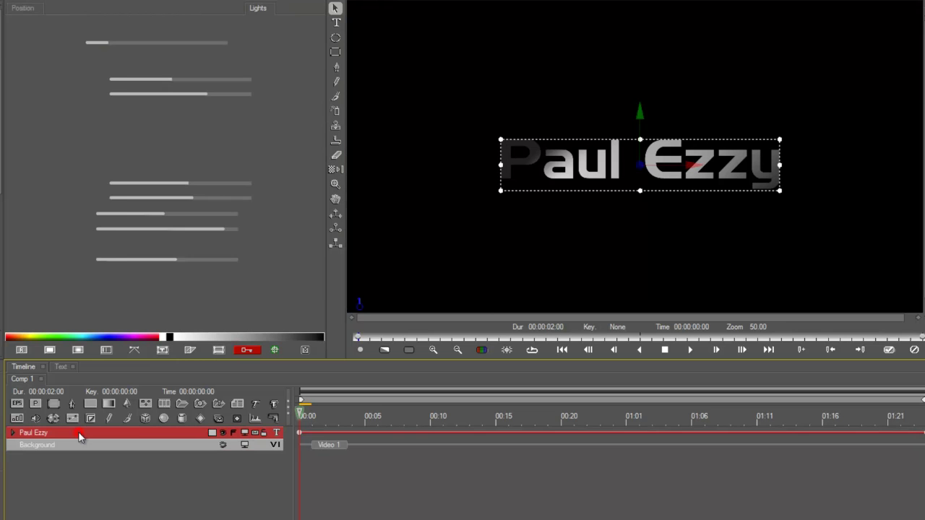
key(ctrl+d)
key(ctrl+d)
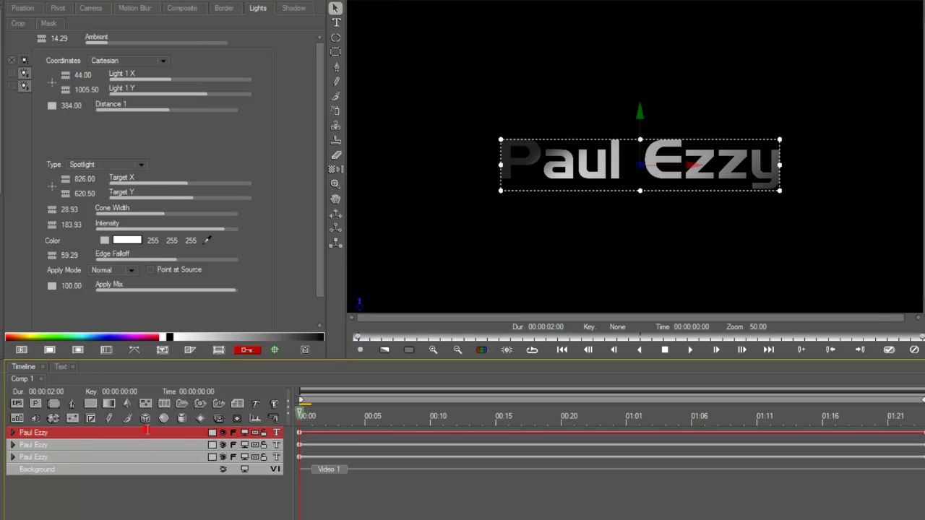
Step: Retype each duplicated title with a different person's name
double_click(147, 430)
triple_click(263, 424)
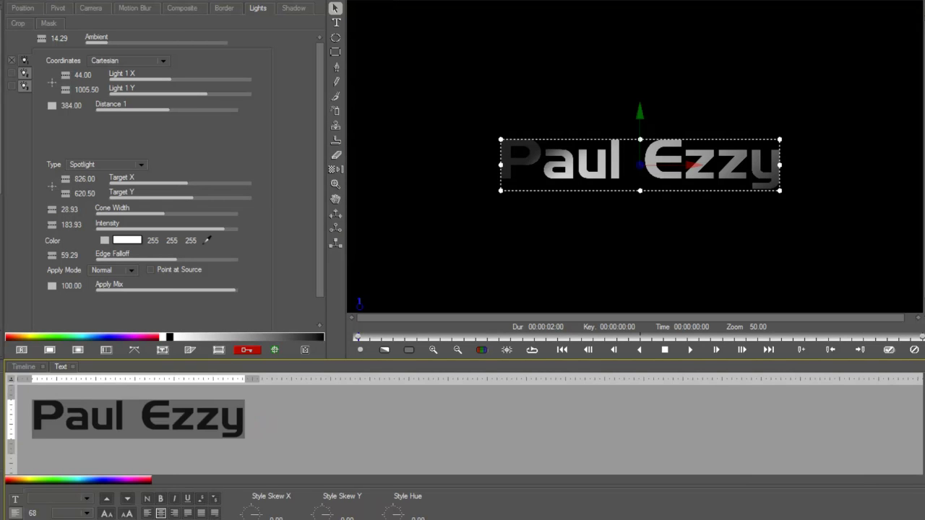
text(Eliza G)
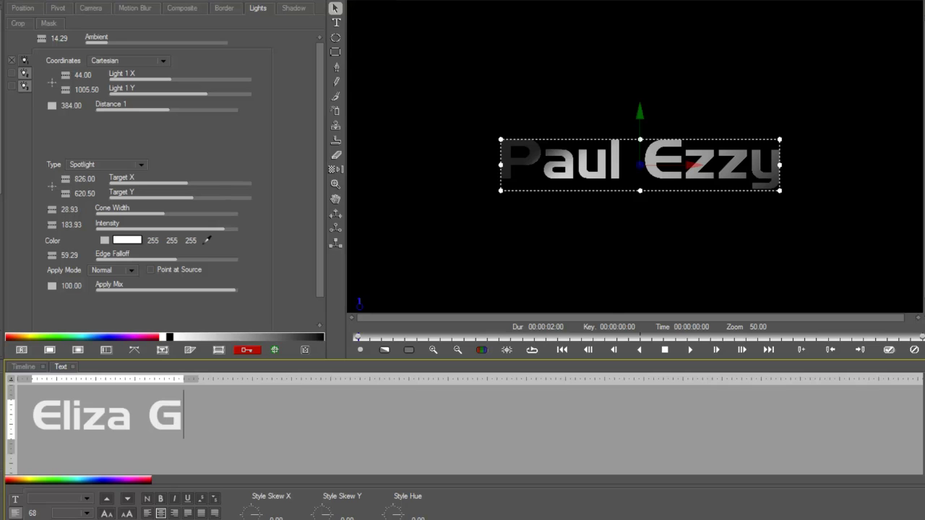
text(i)
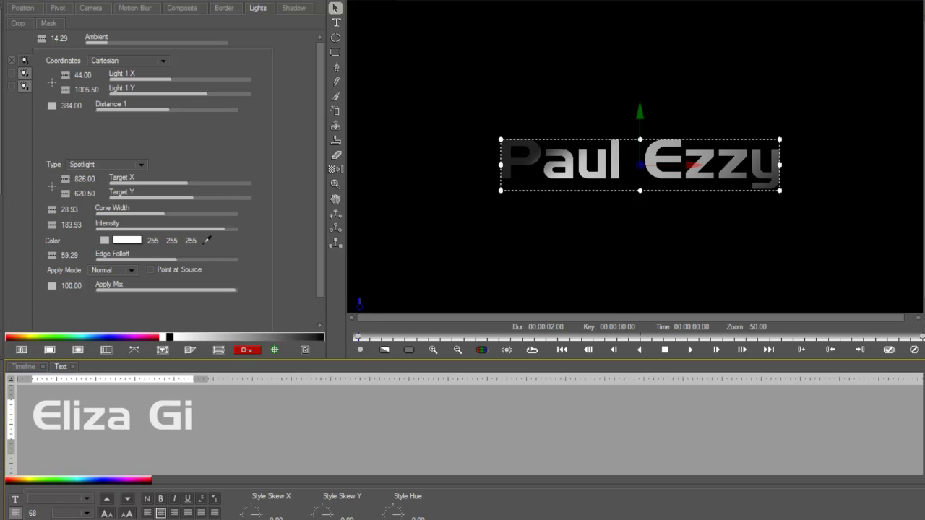
text(rlrocks)
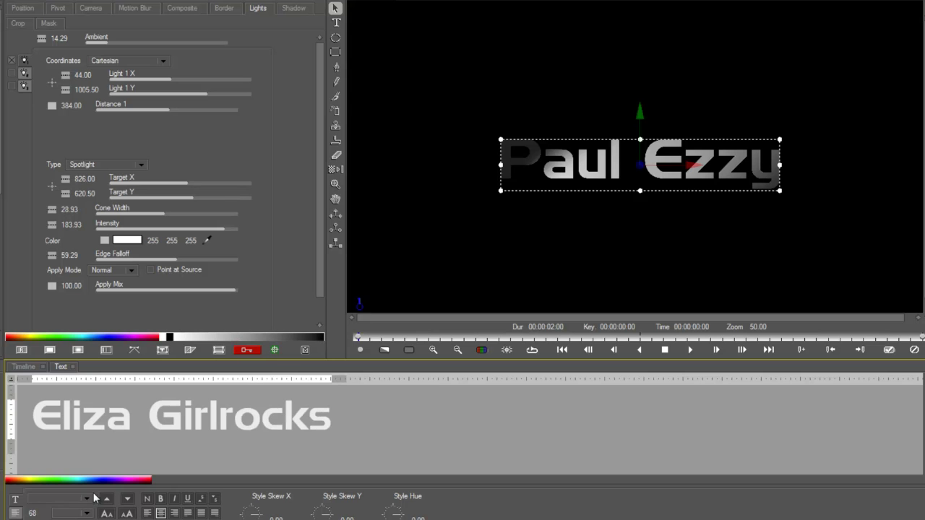
click(23, 367)
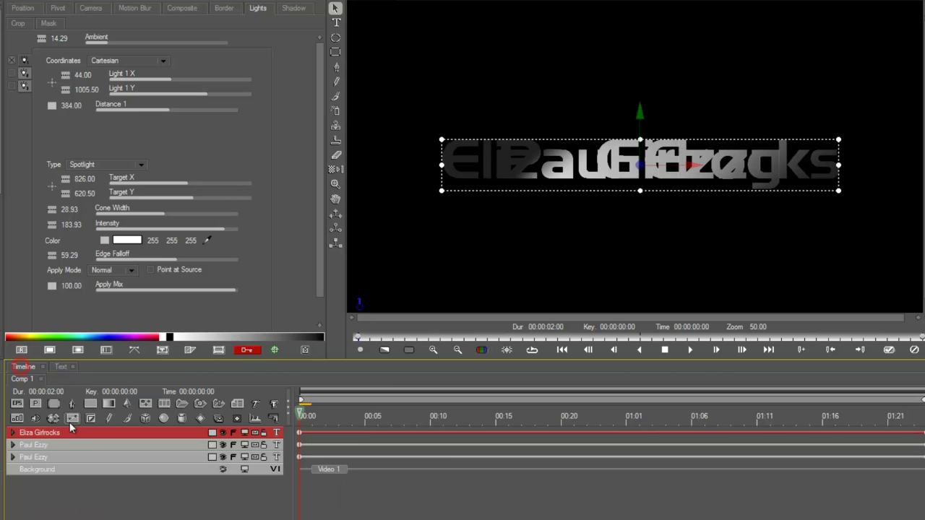
double_click(61, 448)
triple_click(233, 418)
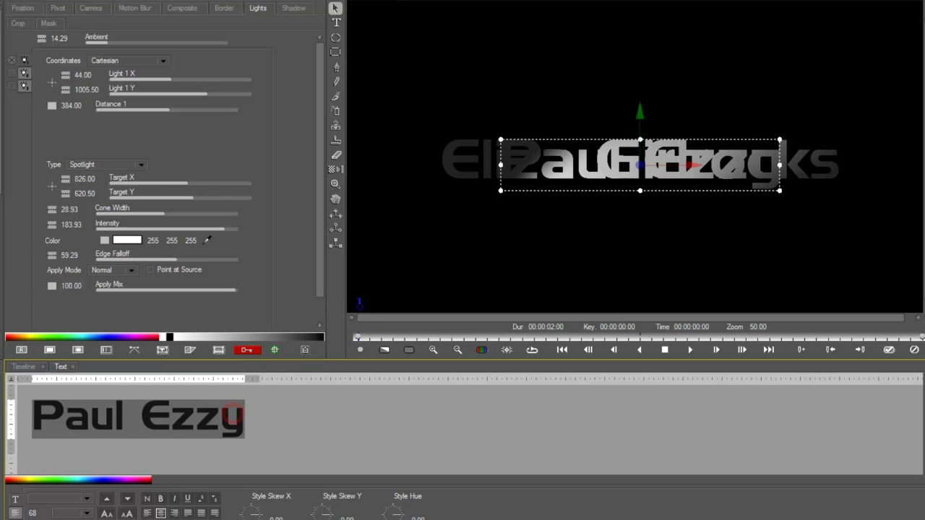
text(Zoe I)
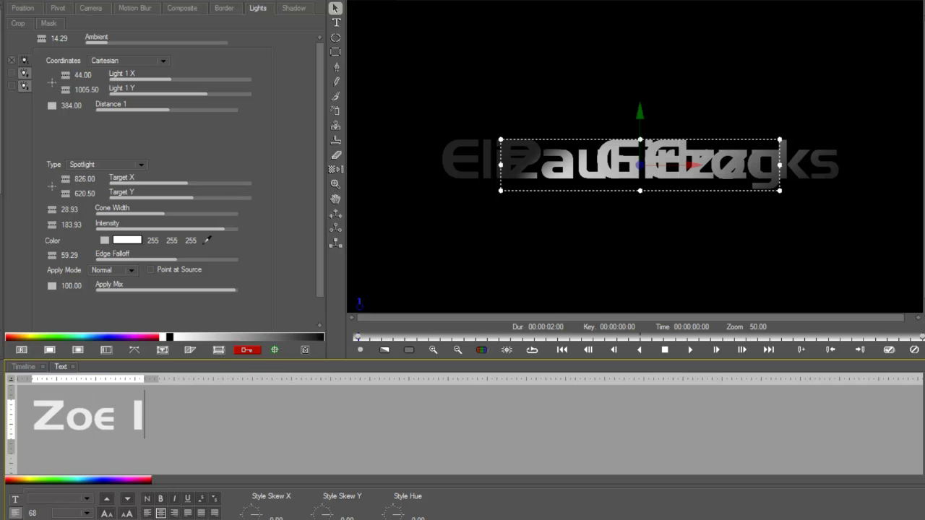
text(ssome)
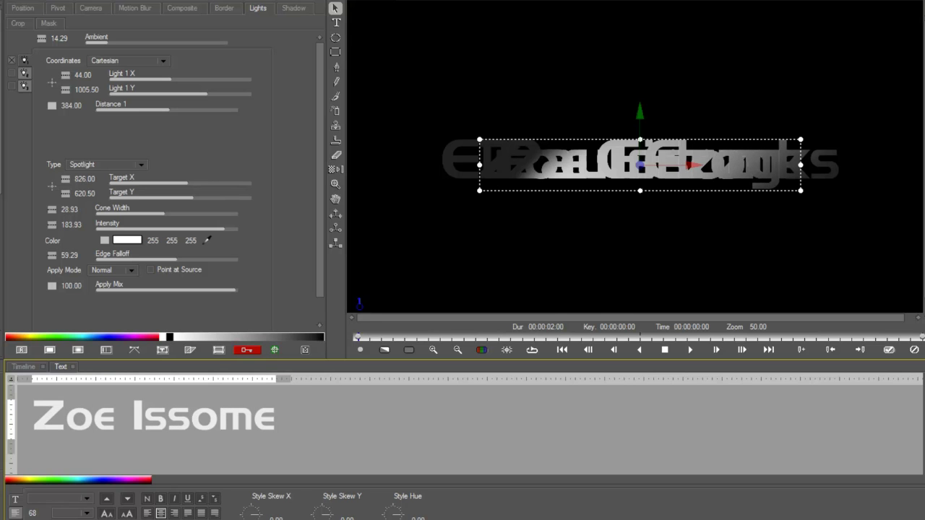
click(22, 366)
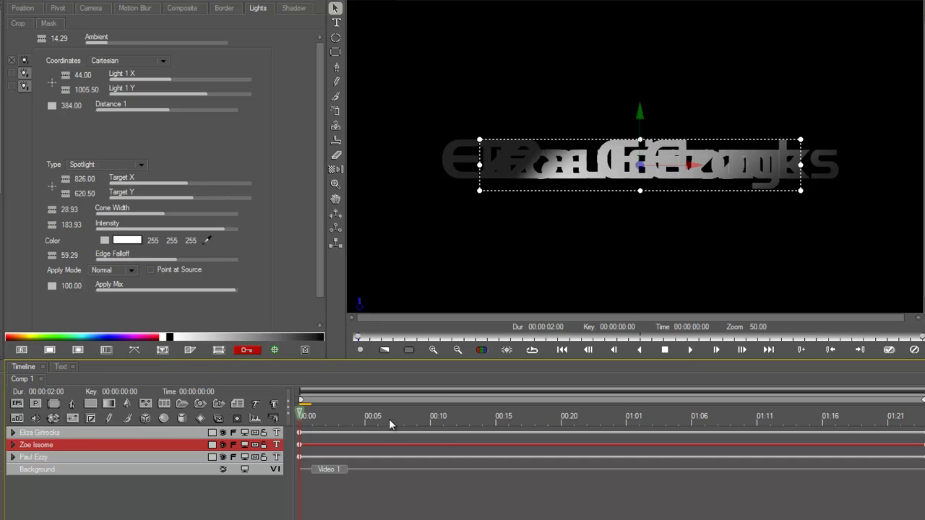
Step: Scrub the first frames and select all three name title layers together
mouse_move(339, 417)
mouse_down()
mouse_move(620, 402)
mouse_move(409, 372)
mouse_move(325, 415)
mouse_up()
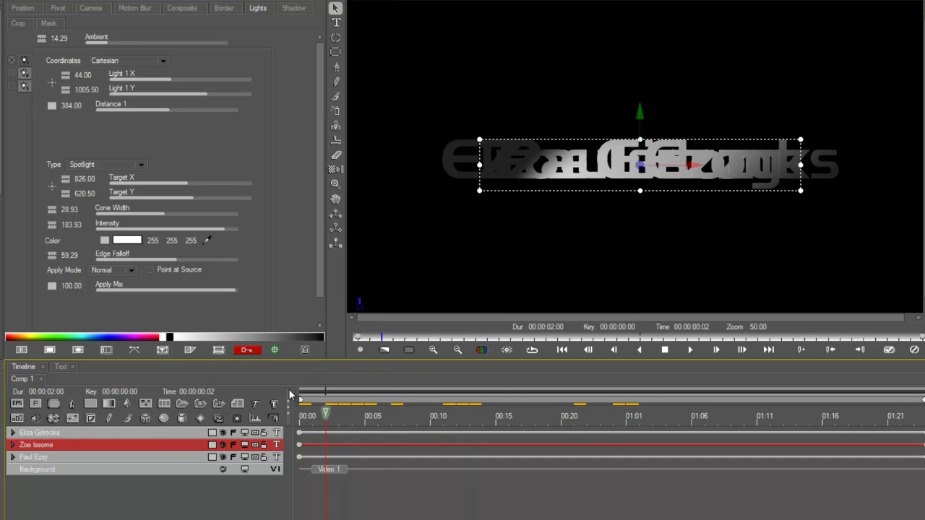
click(95, 431)
click(83, 444)
click(69, 457)
shift+click(76, 434)
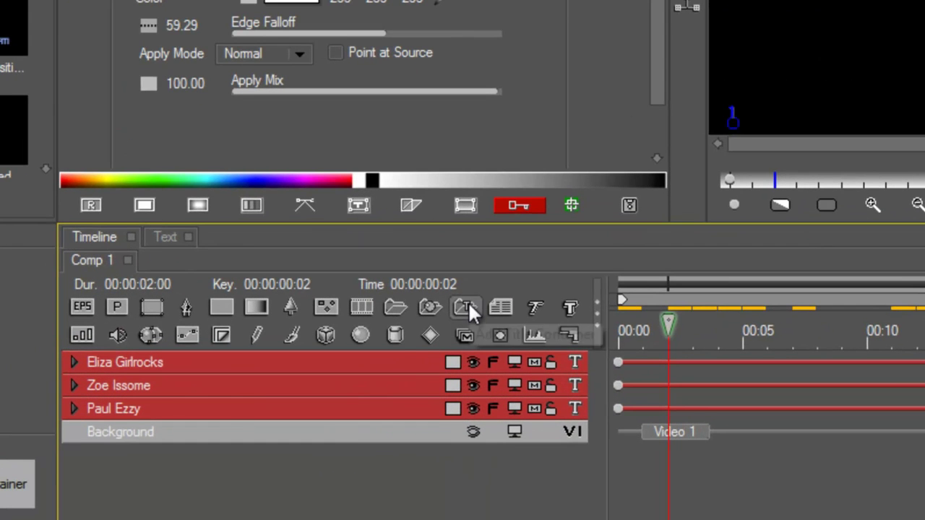
Step: Group the three selected name titles into Title Container1 and give it a Roll animation
click(468, 303)
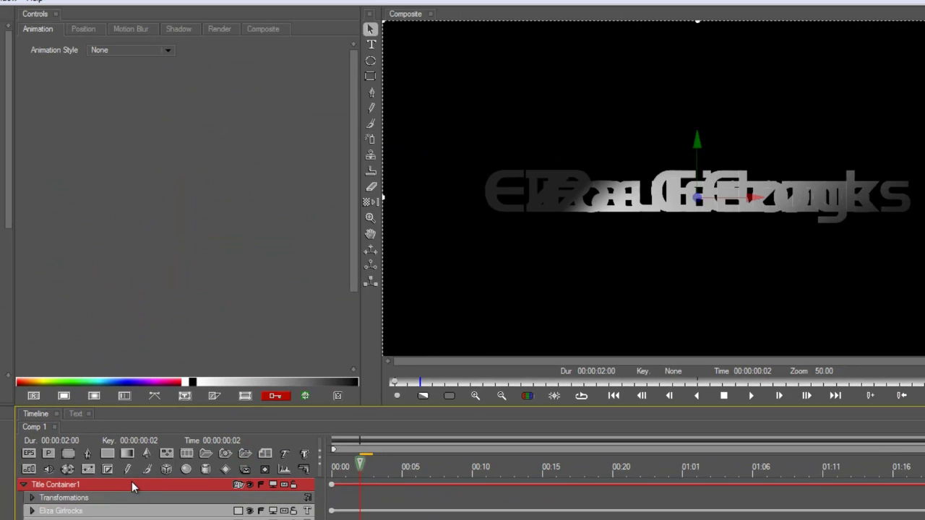
click(103, 50)
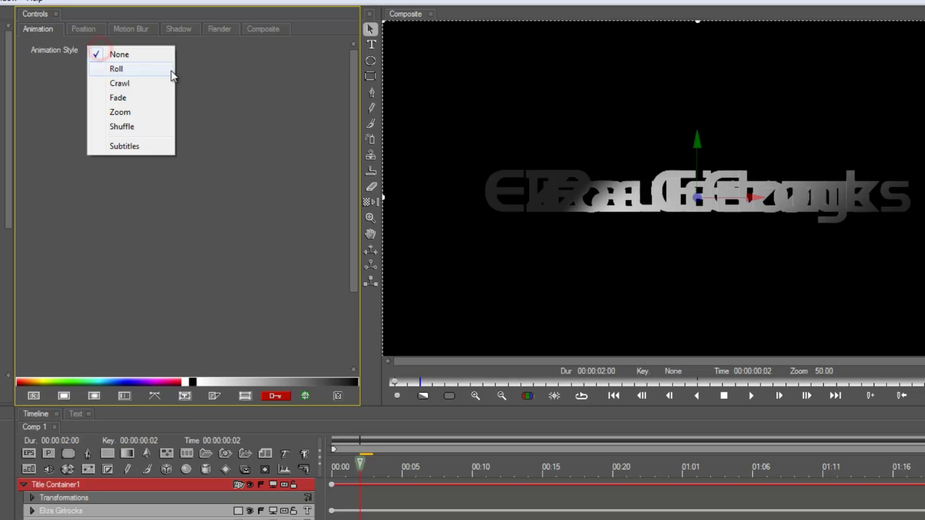
click(129, 69)
Step: Play back and scrub the rolling titles around frame 17, then reselect the container
key(space)
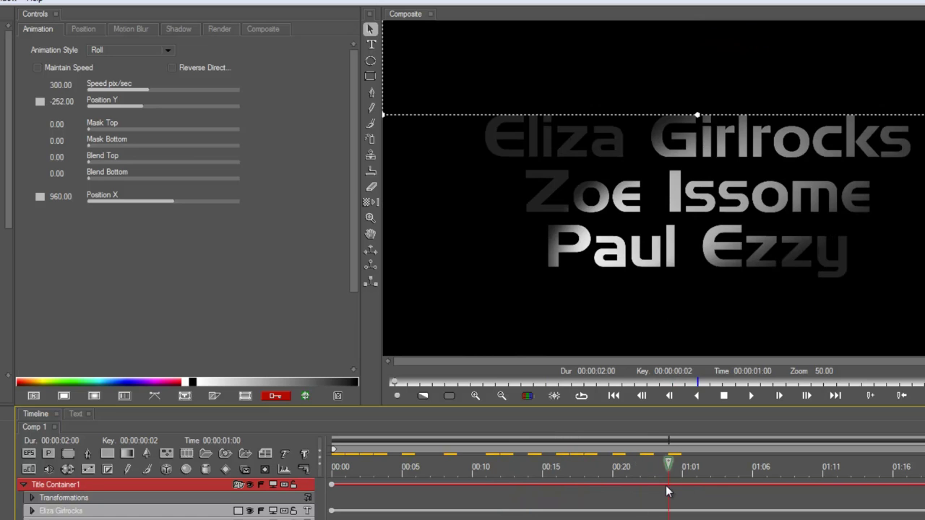
drag(549, 499, 738, 506)
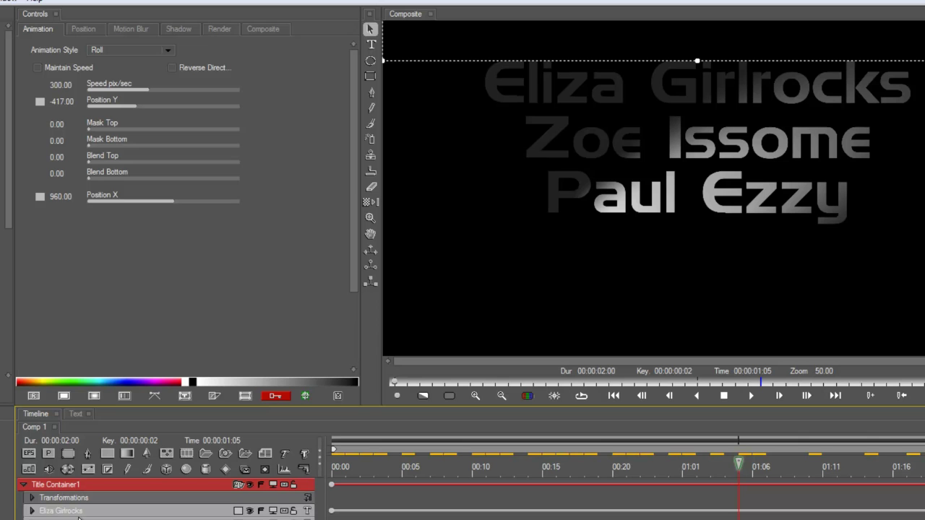
drag(381, 462, 572, 480)
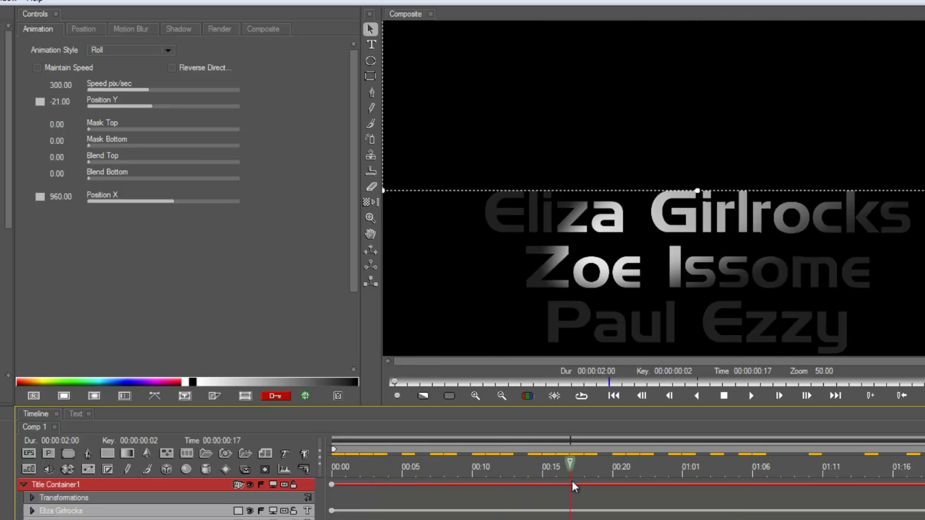
click(56, 510)
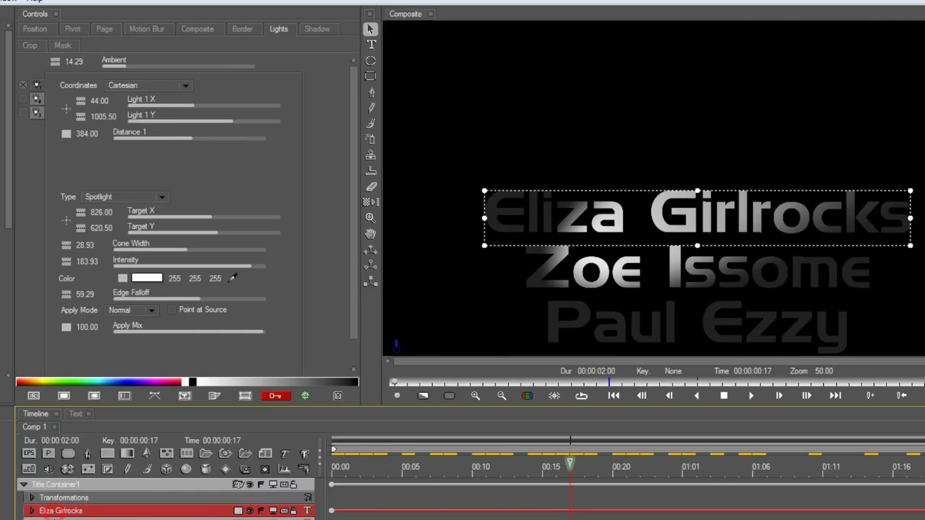
click(78, 485)
Step: Switch the container animation from Crawl to Shuffle and preview it from the start
click(114, 49)
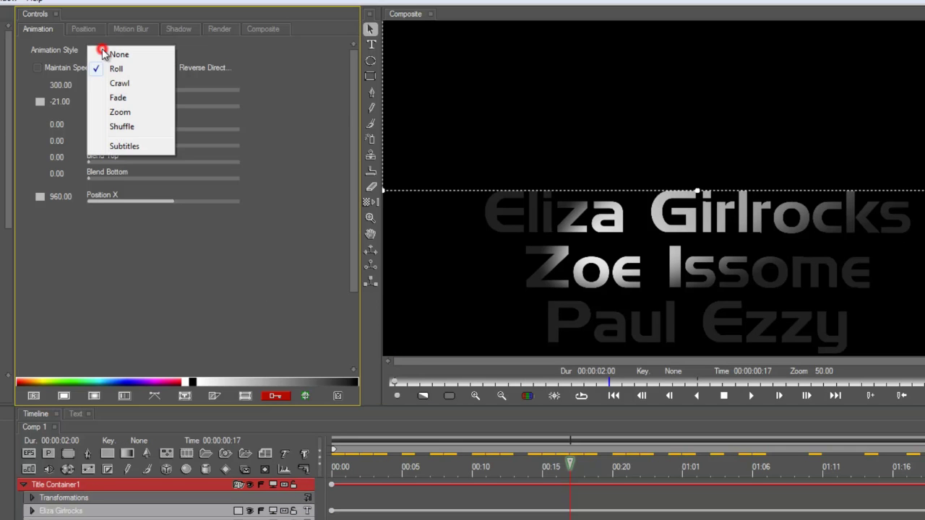
click(115, 81)
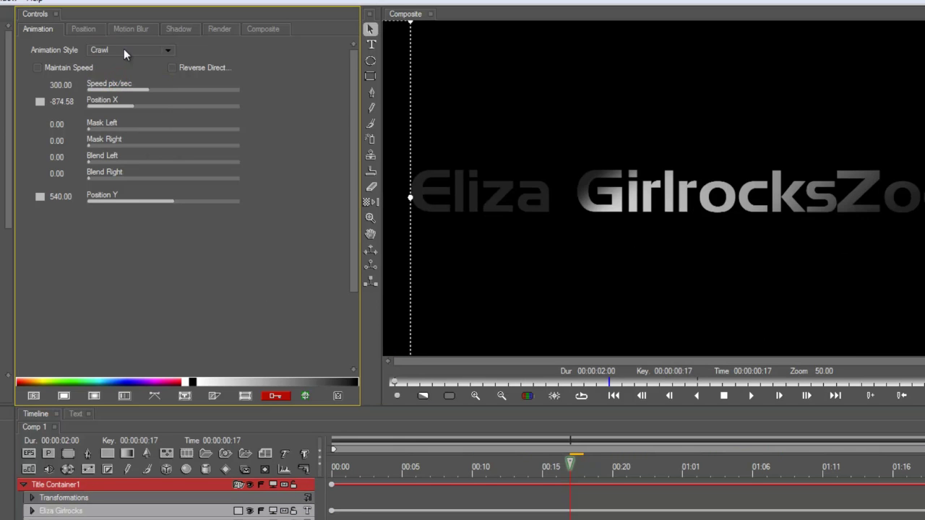
click(134, 51)
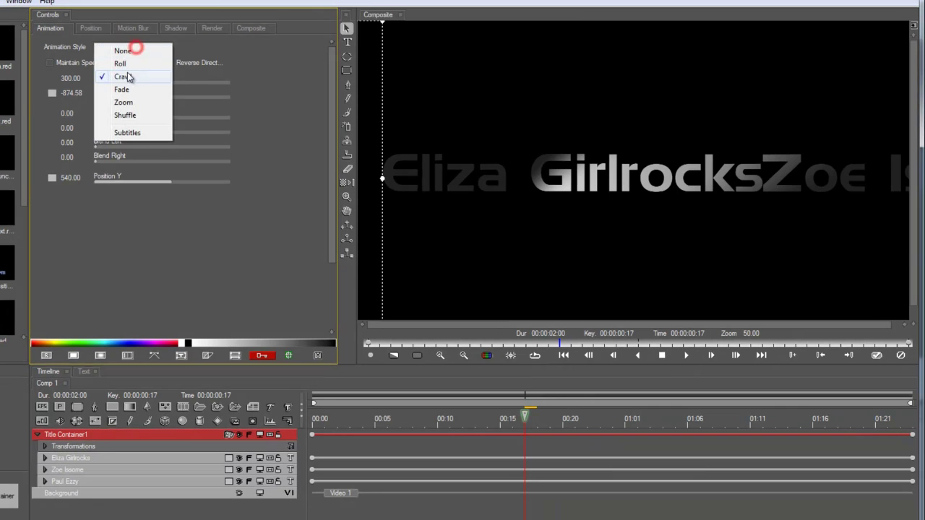
click(127, 115)
drag(476, 419, 600, 415)
Step: Make the shuffle horizontal, lengthen each title's hold, set Cross Rate about 6.43, and play it
click(93, 63)
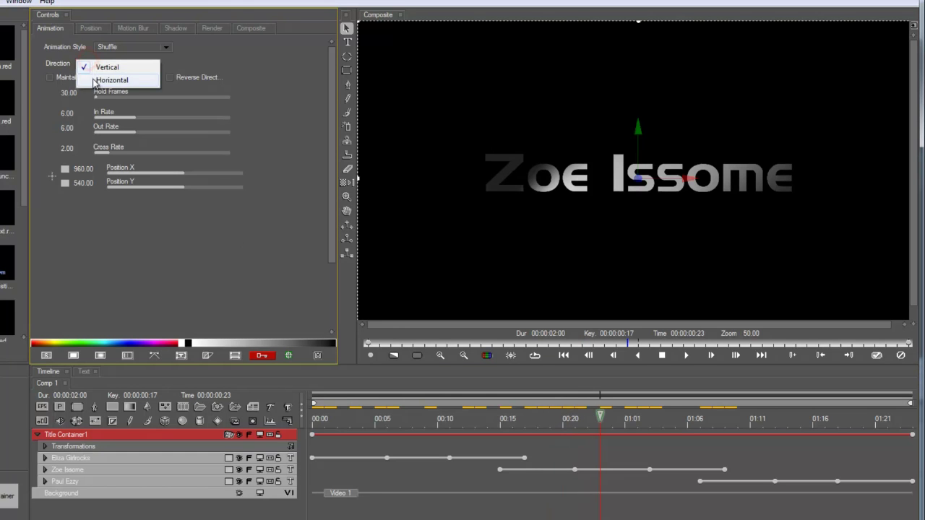
click(91, 77)
drag(102, 98, 189, 161)
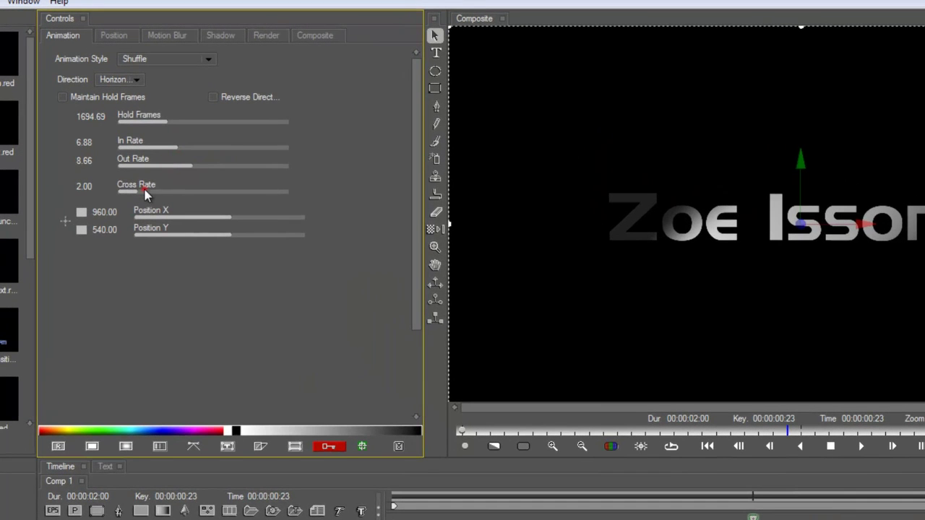
drag(145, 193, 174, 192)
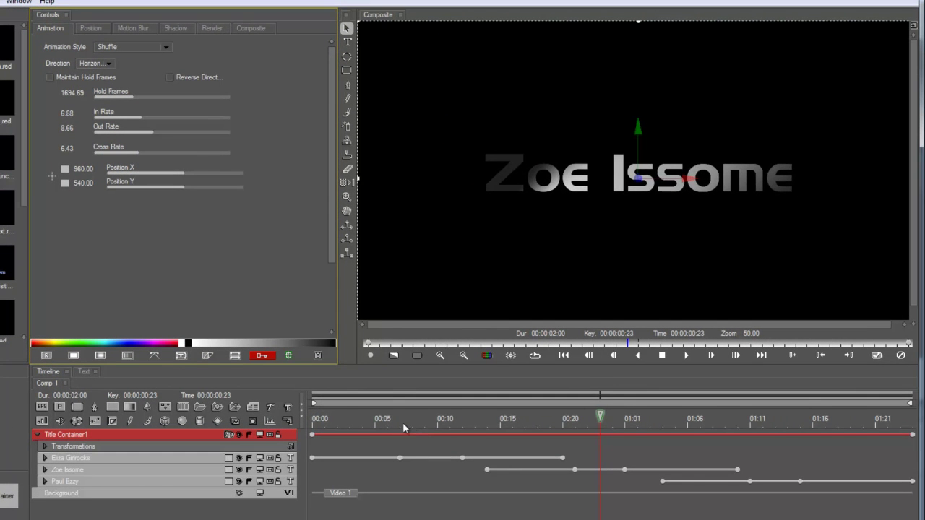
key(space)
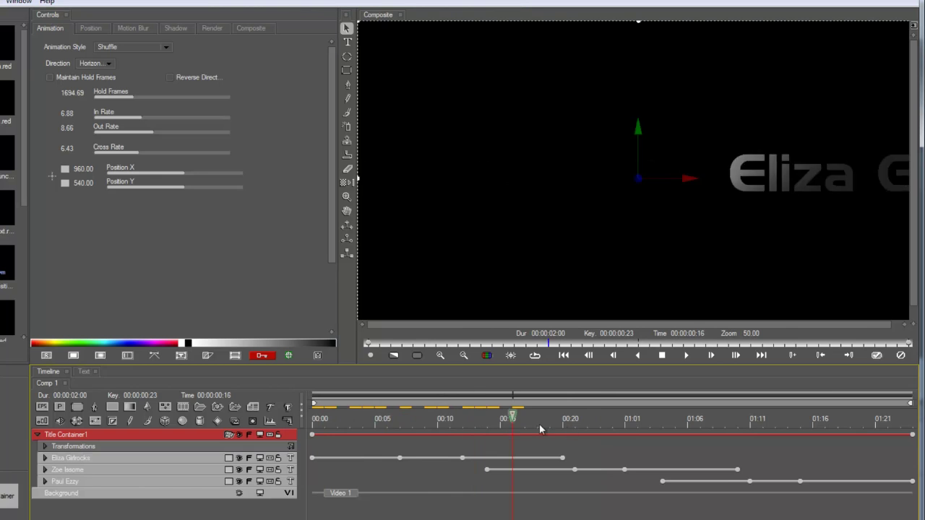
Step: Stop the preview, select the third name title's Face track, and show its Jitter settings
click(784, 453)
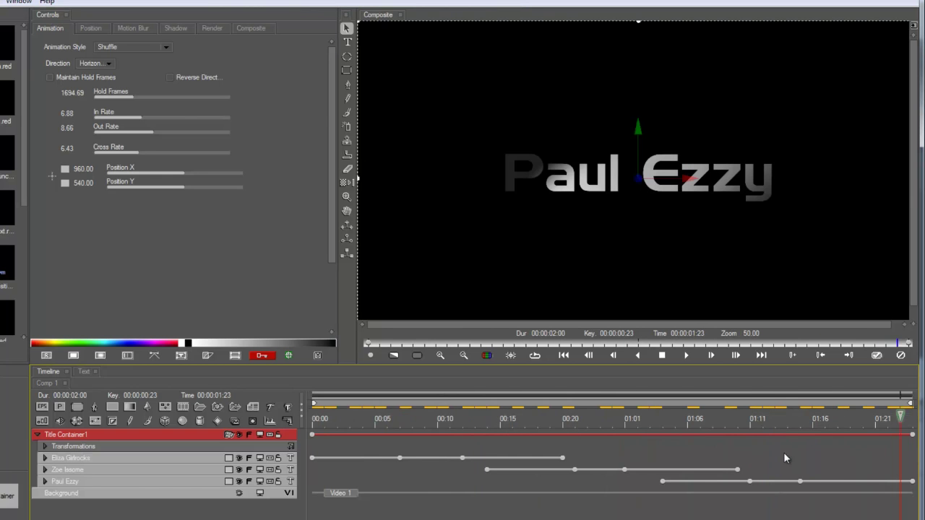
click(102, 479)
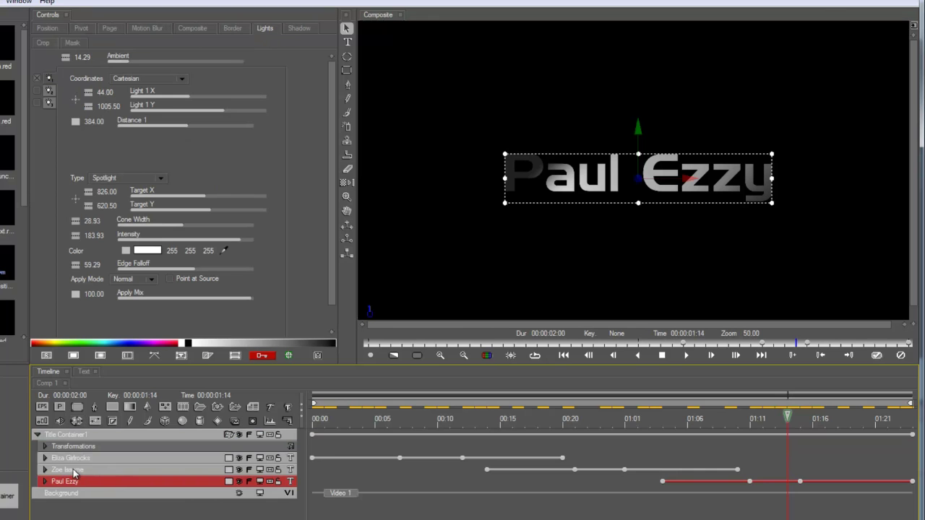
click(45, 481)
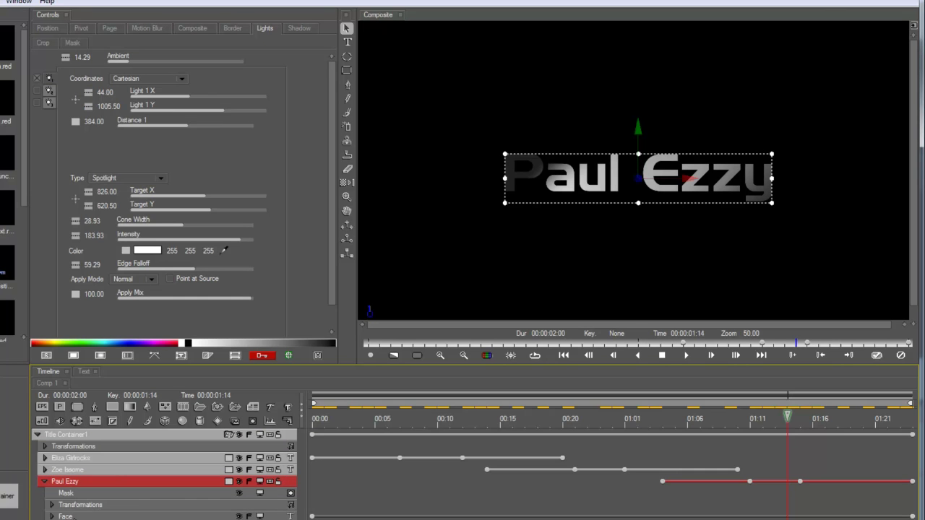
click(72, 516)
click(249, 29)
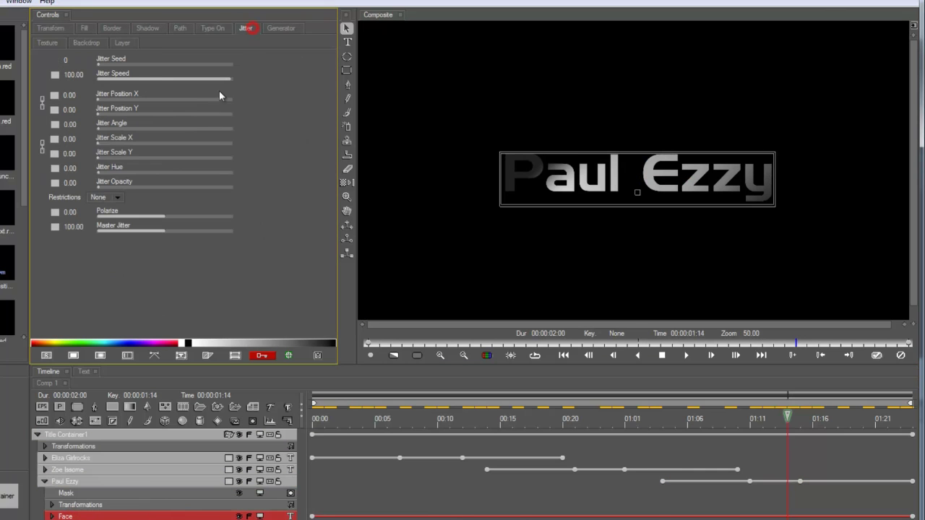
Step: Set Jitter Position 24.55 and Angle 16.96, with constant keyframe interpolation on both
drag(109, 128, 124, 111)
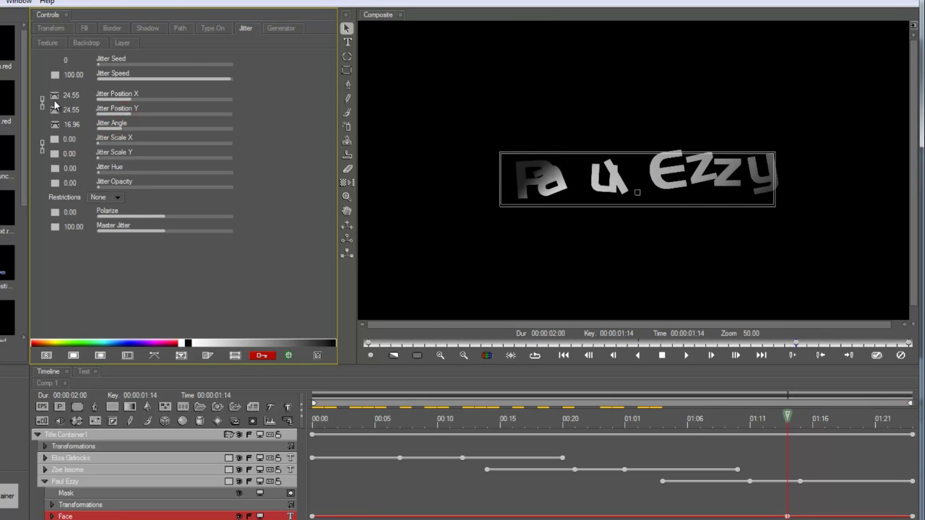
click(54, 109)
click(61, 127)
click(54, 124)
click(62, 142)
Step: Keyframe Master Jitter at zero with linear interpolation, nudge the keyframe earlier, and raise it
drag(128, 228, 73, 227)
click(56, 226)
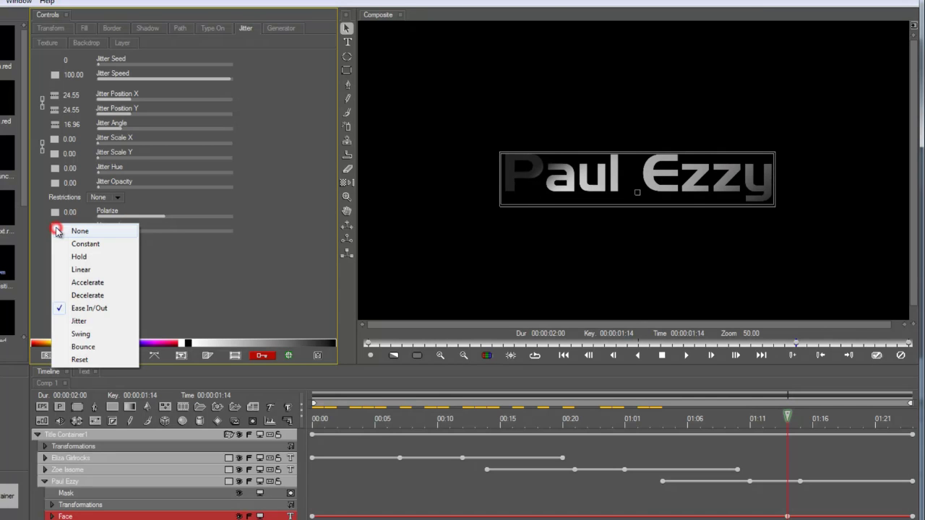
click(65, 270)
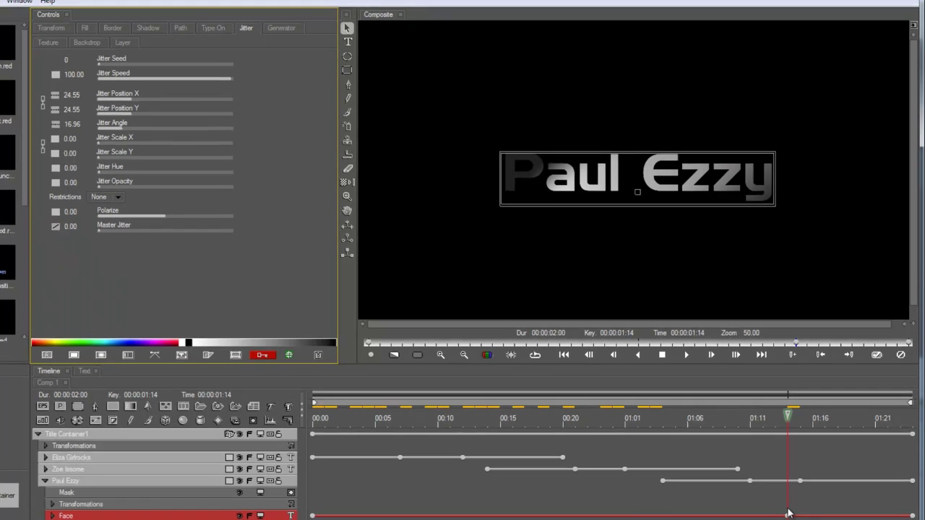
drag(787, 516, 769, 519)
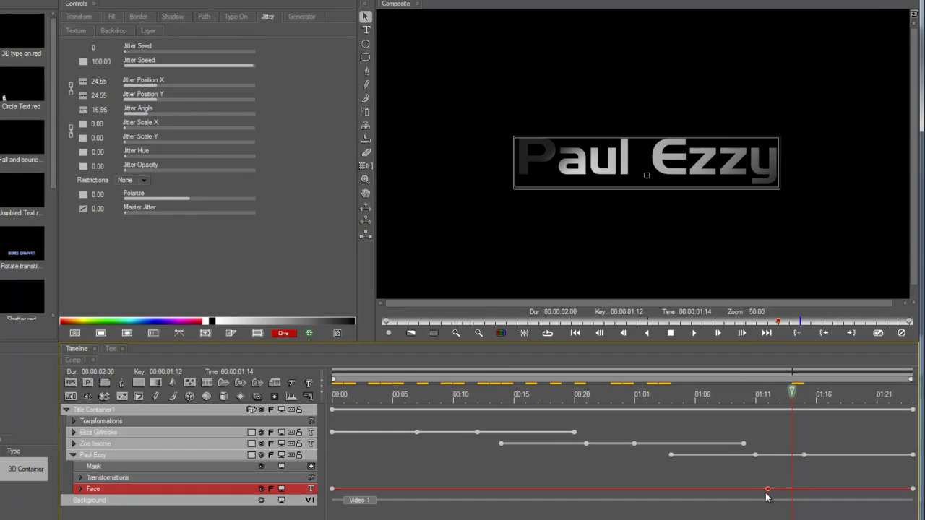
click(766, 491)
drag(182, 213, 85, 214)
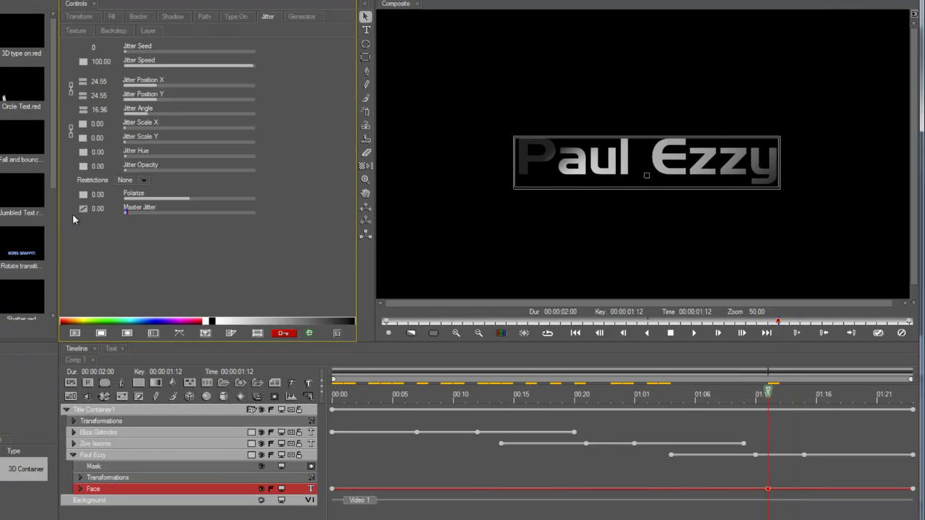
Step: Raise Master Jitter to 55.36 at 01:14 and scrub through the clip to check the scatter
click(790, 398)
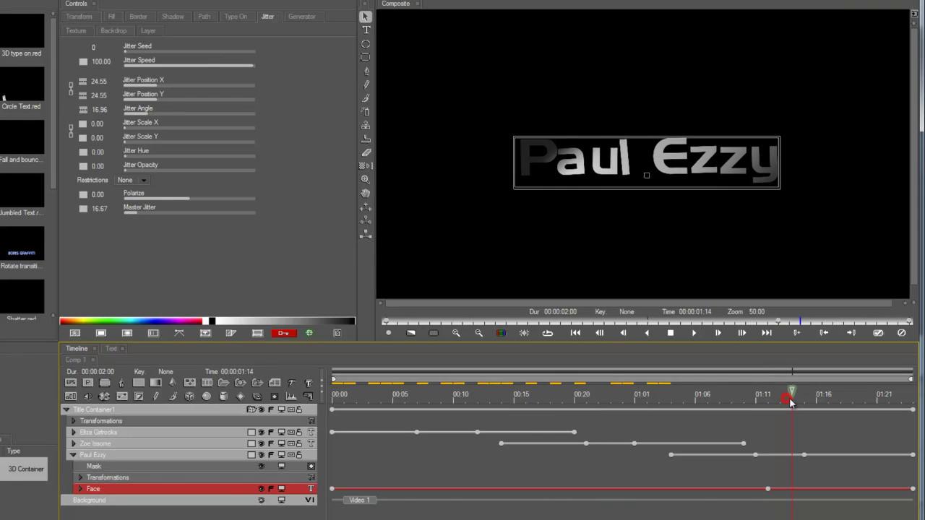
mouse_move(148, 215)
mouse_down()
mouse_move(210, 214)
mouse_move(165, 216)
mouse_up()
drag(780, 396, 441, 399)
drag(499, 403, 418, 417)
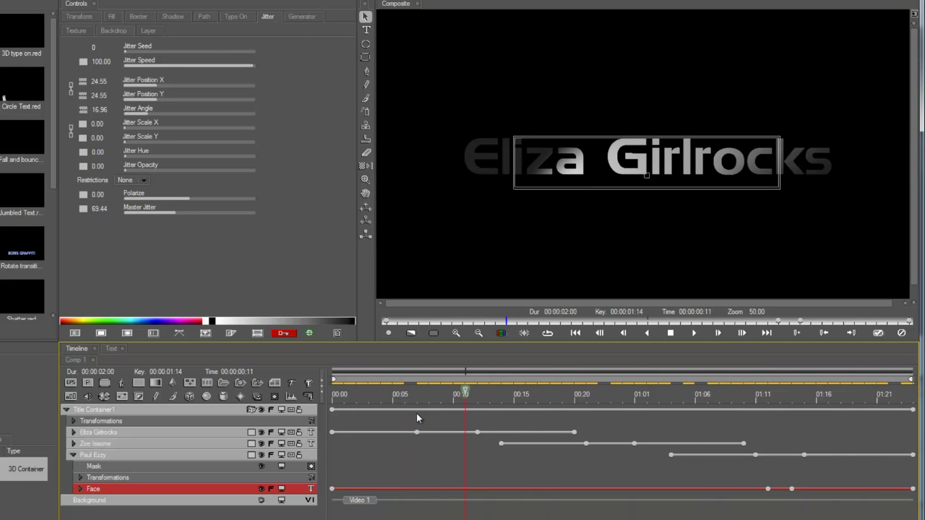
Step: Select the three name title layers and preview the blurred shuffle motion near 00:05
click(292, 432)
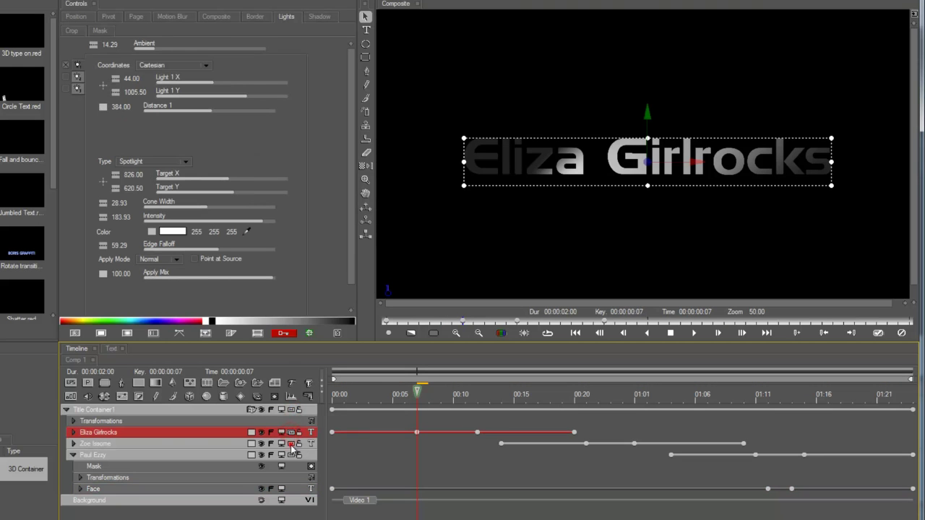
click(292, 444)
click(291, 455)
drag(464, 408, 378, 414)
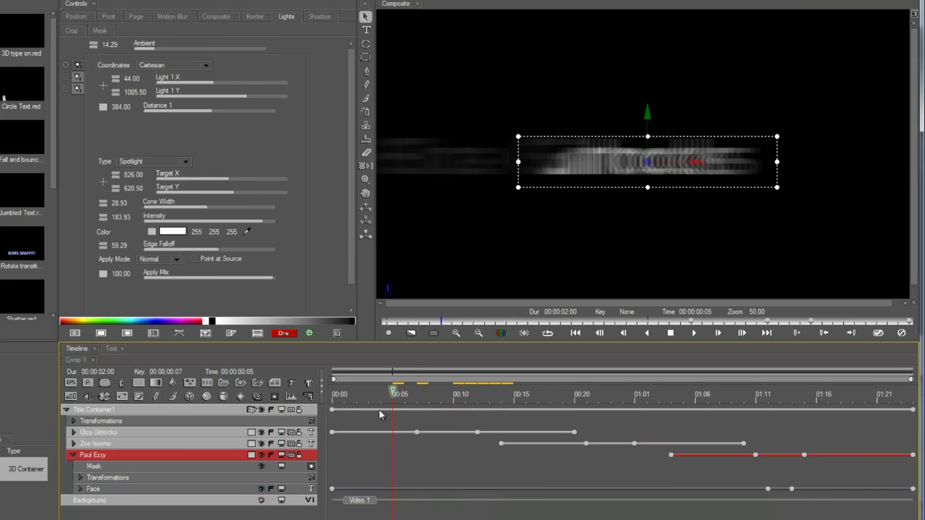
Step: Keyframe Title Container1's Spin Y at 26 degrees at the start and the opposite way at the end
click(85, 409)
click(120, 18)
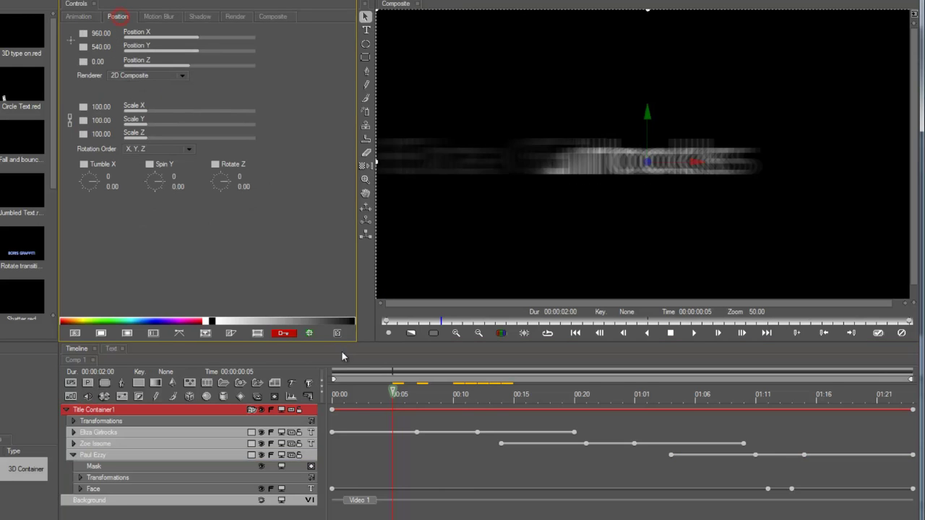
click(330, 403)
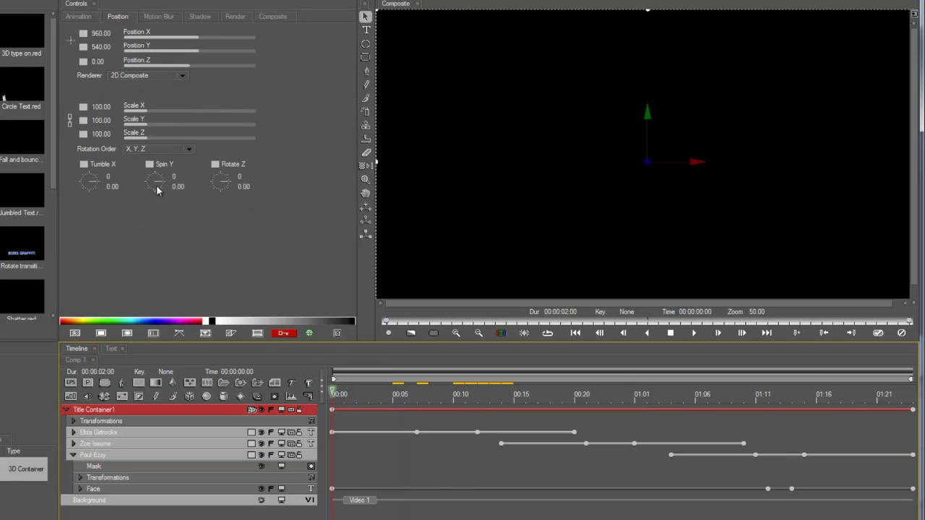
drag(162, 186, 159, 186)
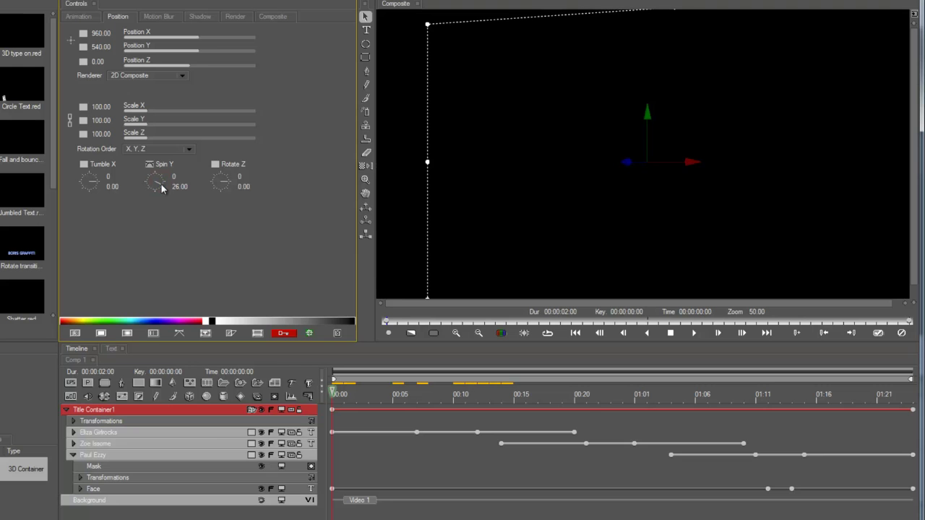
drag(697, 404, 912, 405)
drag(162, 181, 164, 185)
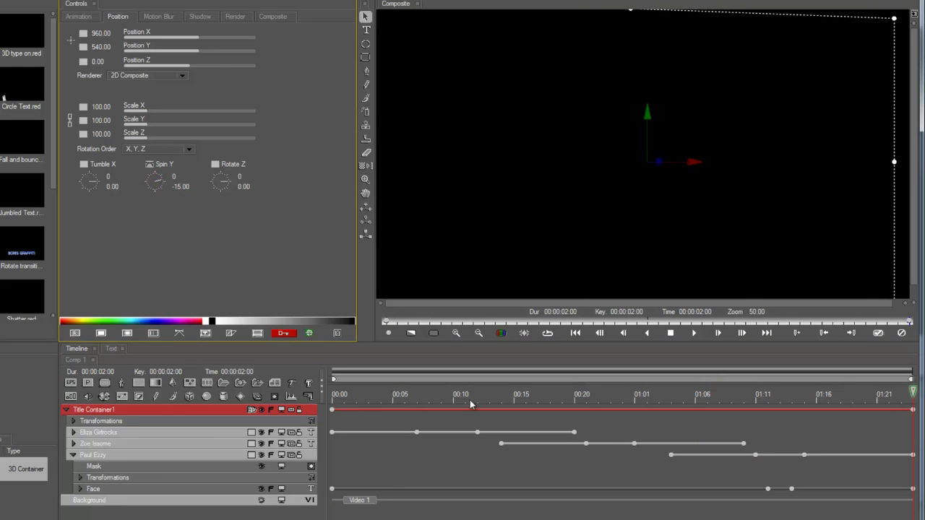
Step: Check the spin at 00:15 and 00:21, raise Position Z, and scrub through the spinning titles
click(513, 398)
click(585, 399)
drag(167, 65, 202, 80)
drag(549, 402, 343, 401)
drag(427, 403, 888, 439)
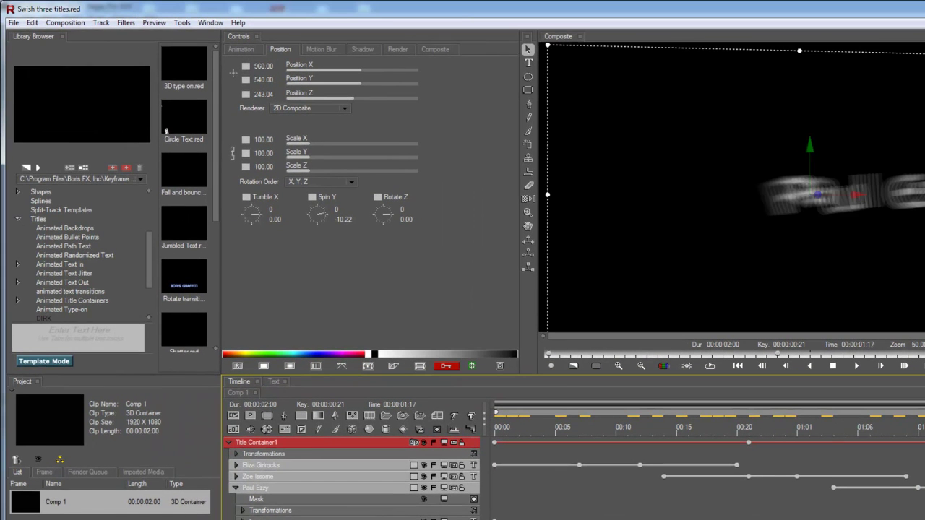
Step: Save a copy of the project to the library as the Swish three titles template
click(19, 20)
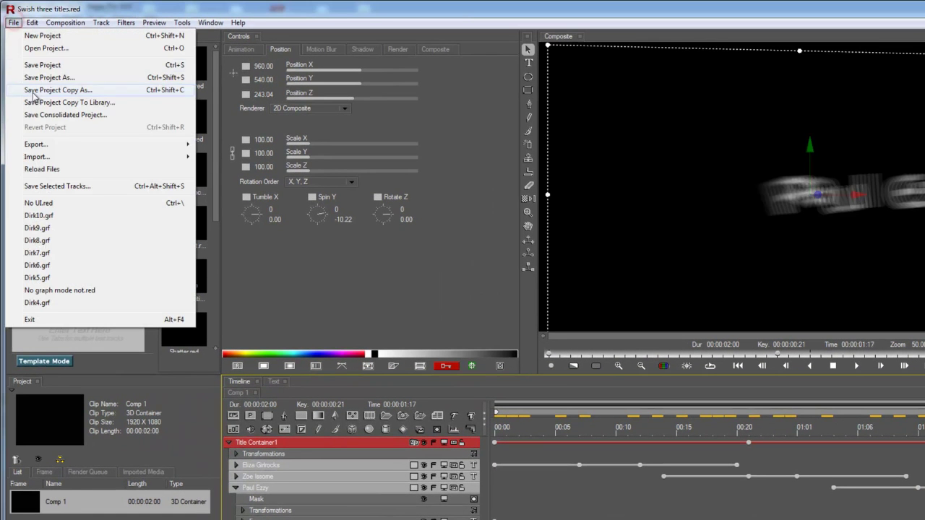
click(277, 282)
click(213, 200)
drag(217, 219, 217, 249)
drag(219, 284, 218, 318)
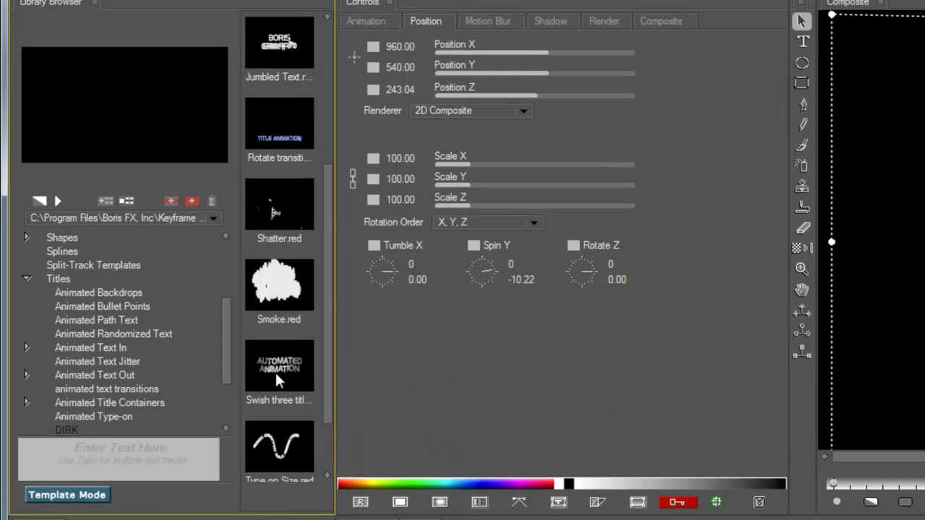
Step: Apply the Swish three titles template without saving the current project, and view it at 01:06
click(180, 279)
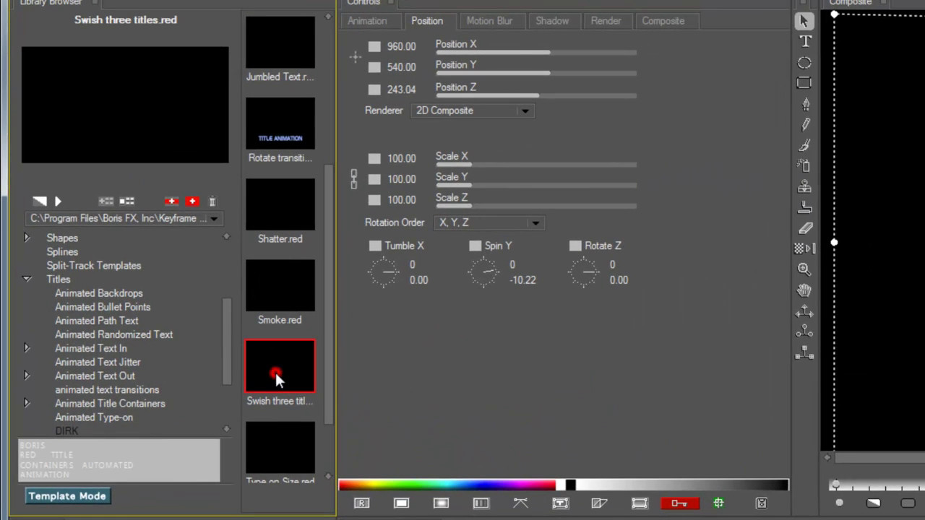
double_click(275, 370)
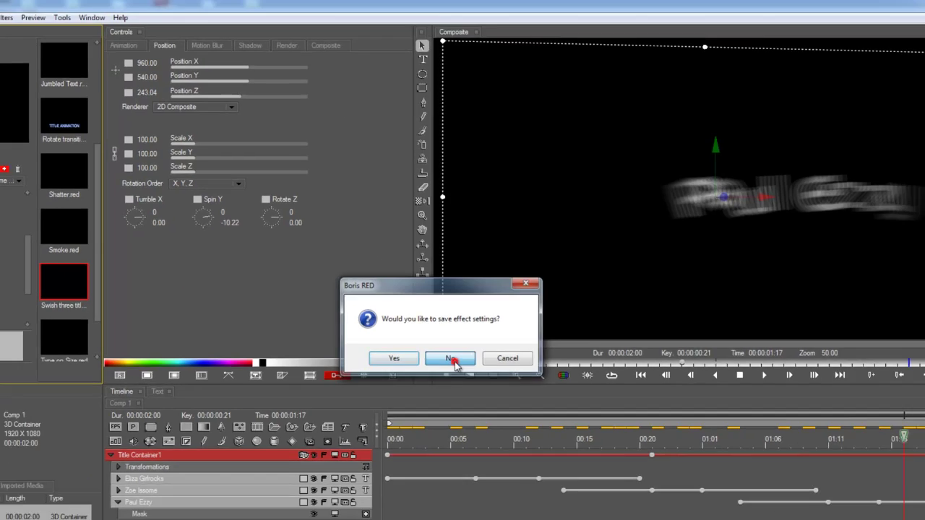
click(846, 477)
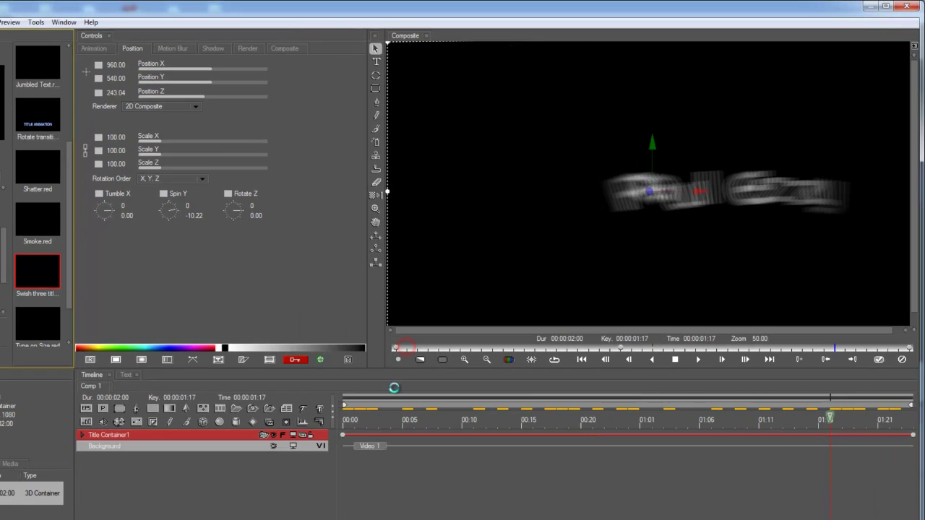
click(460, 431)
drag(533, 437, 694, 442)
Step: Replace the first title's text in the container with a new name
click(82, 435)
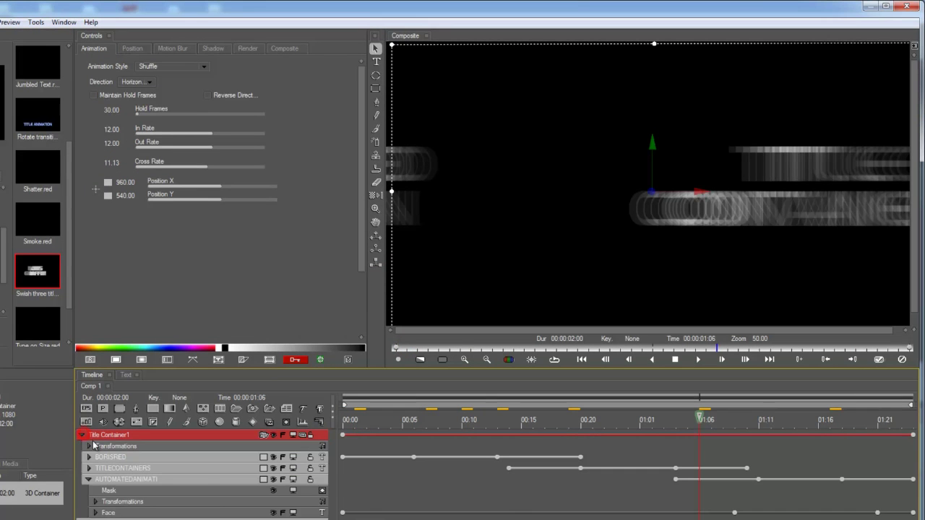
double_click(101, 457)
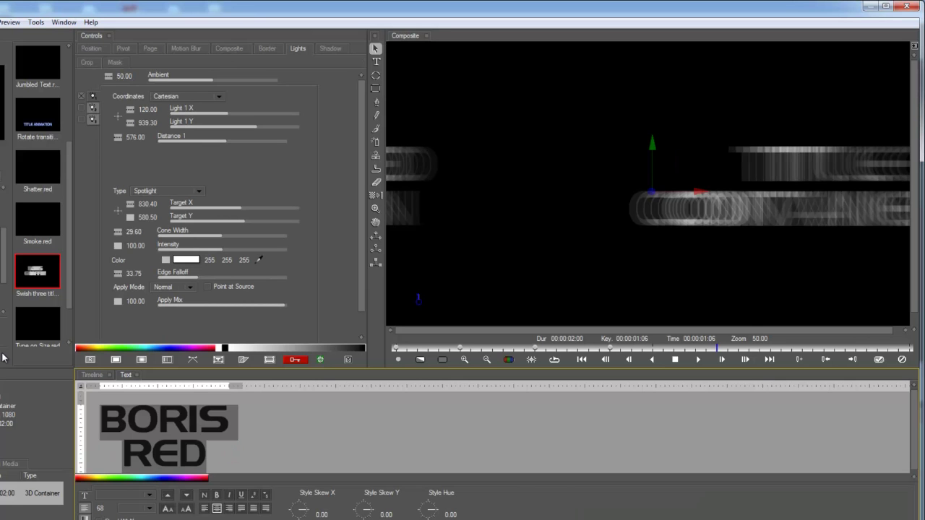
text(Herman's )
text(Leg)
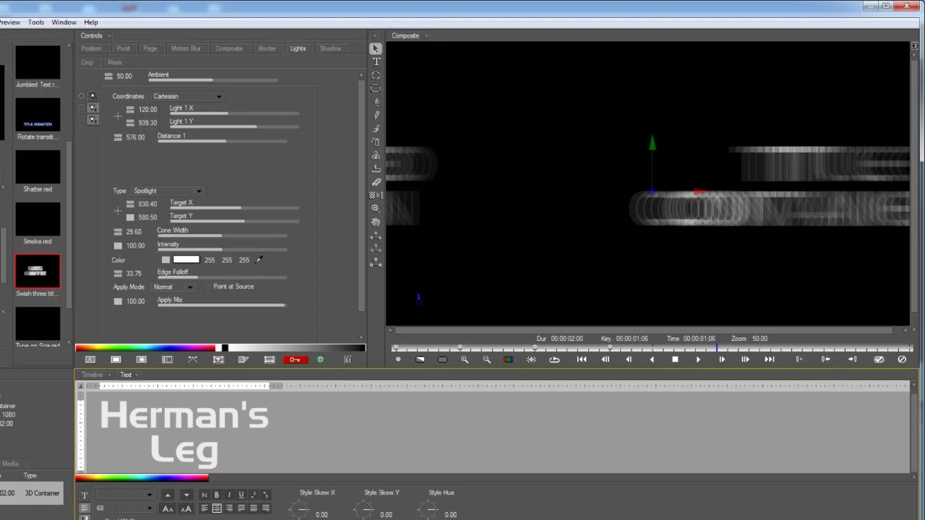
click(91, 374)
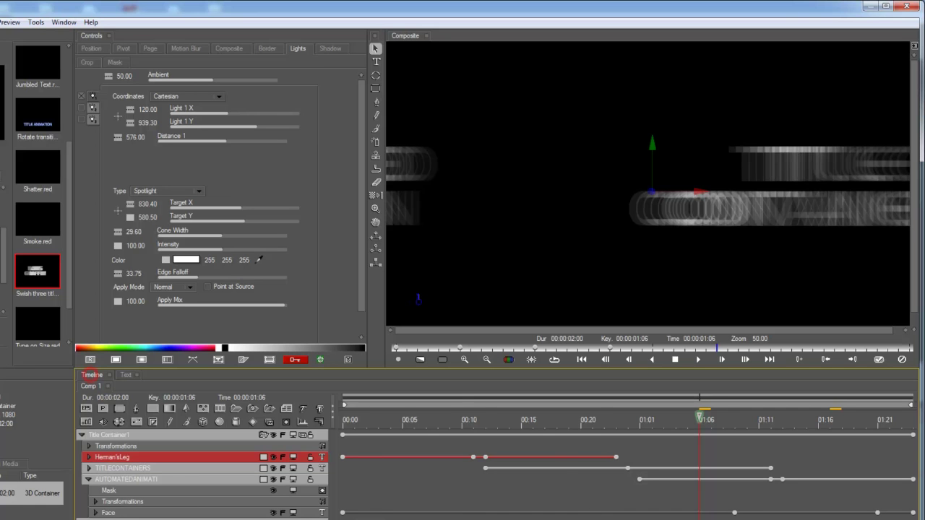
Step: Scrub the template animation, apply it back to Vegas Pro, and preview the event at 10:23
drag(411, 424, 825, 425)
key(Right)
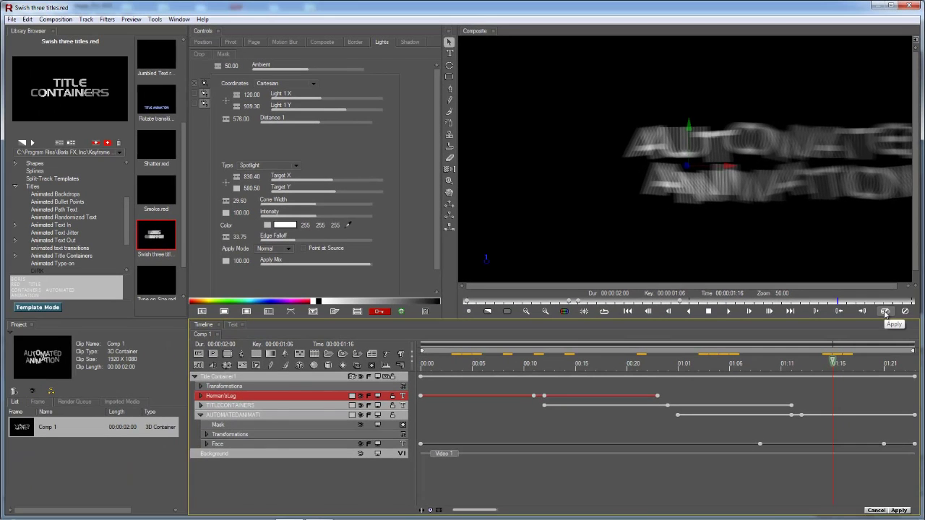
click(882, 327)
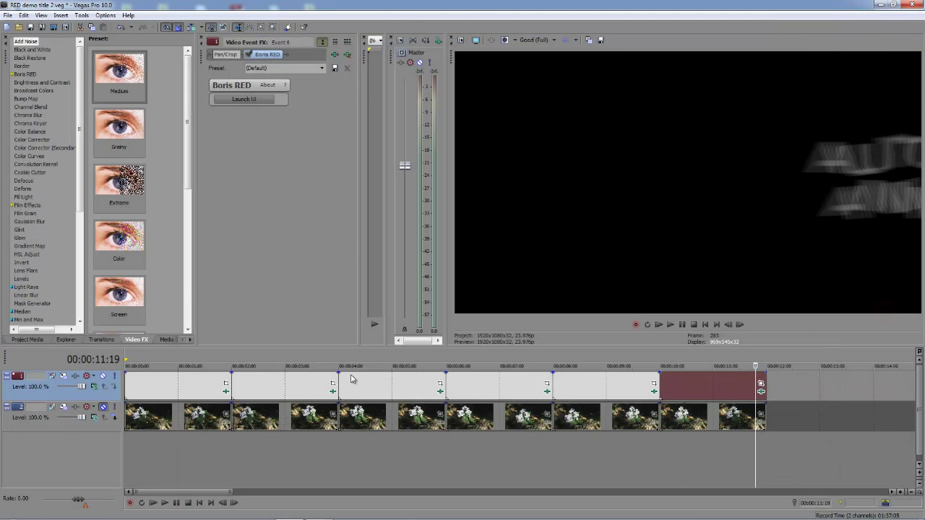
click(710, 384)
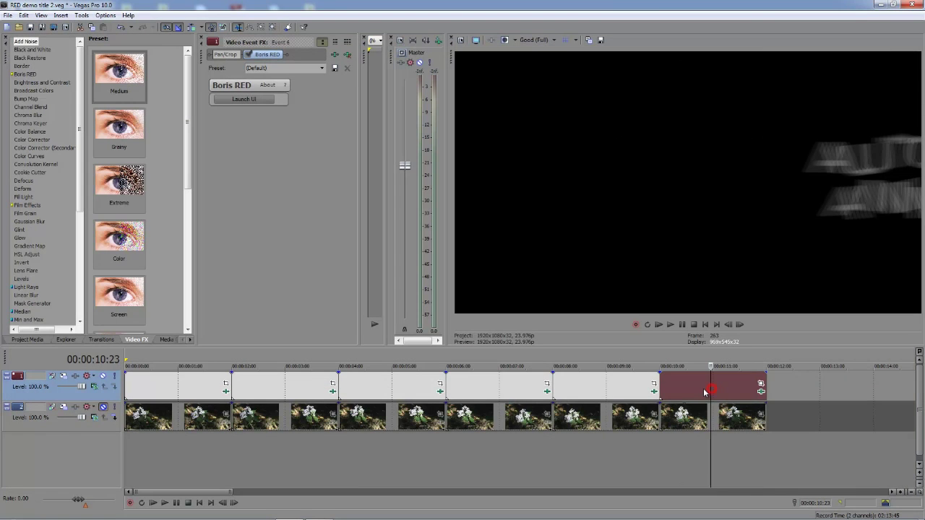